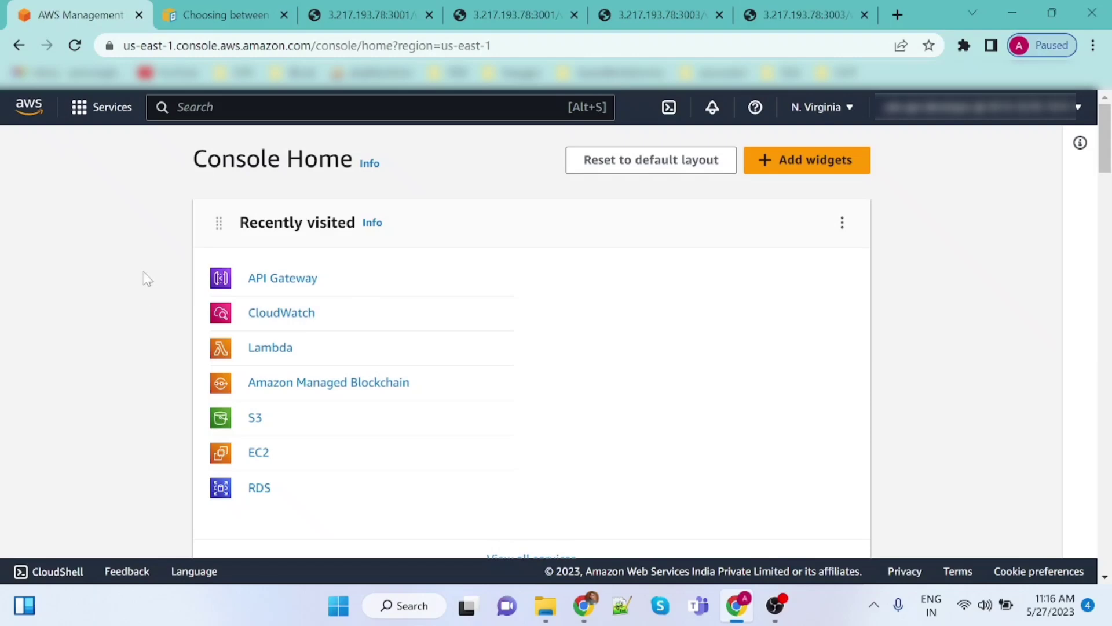
- Open API Gateway from the full list of AWS services and start creating a new API
left_click(82, 116)
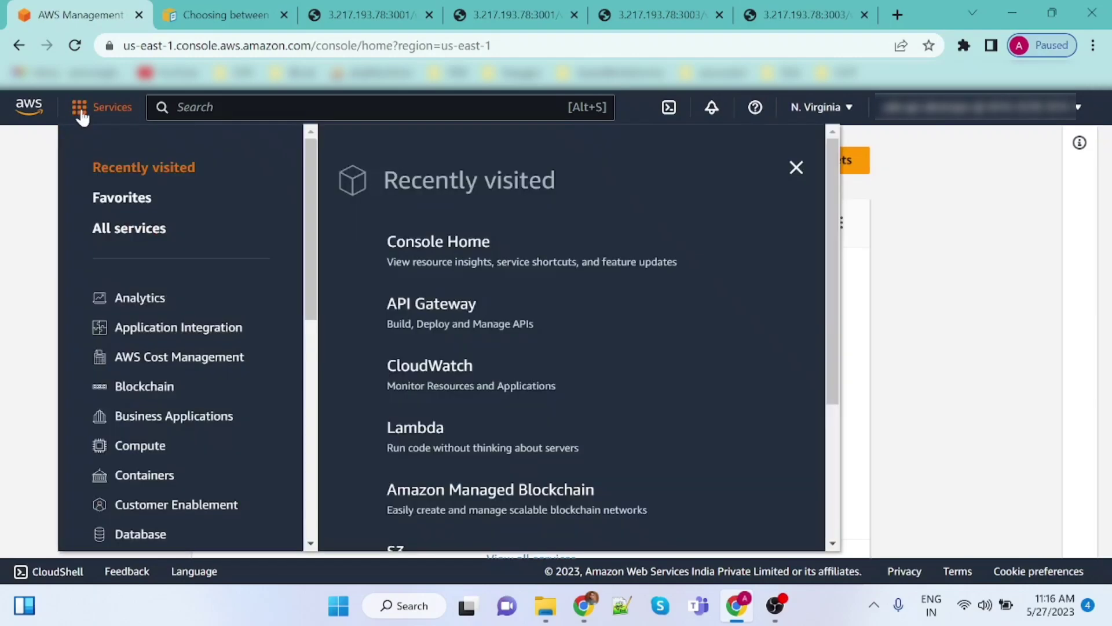
left_click(129, 235)
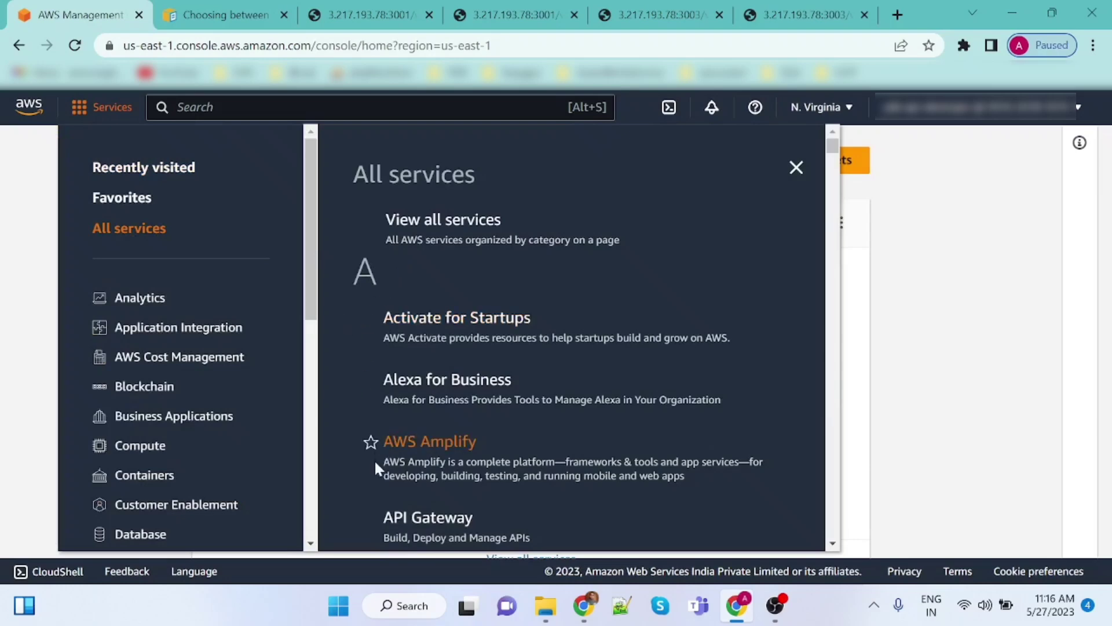
left_click(449, 526)
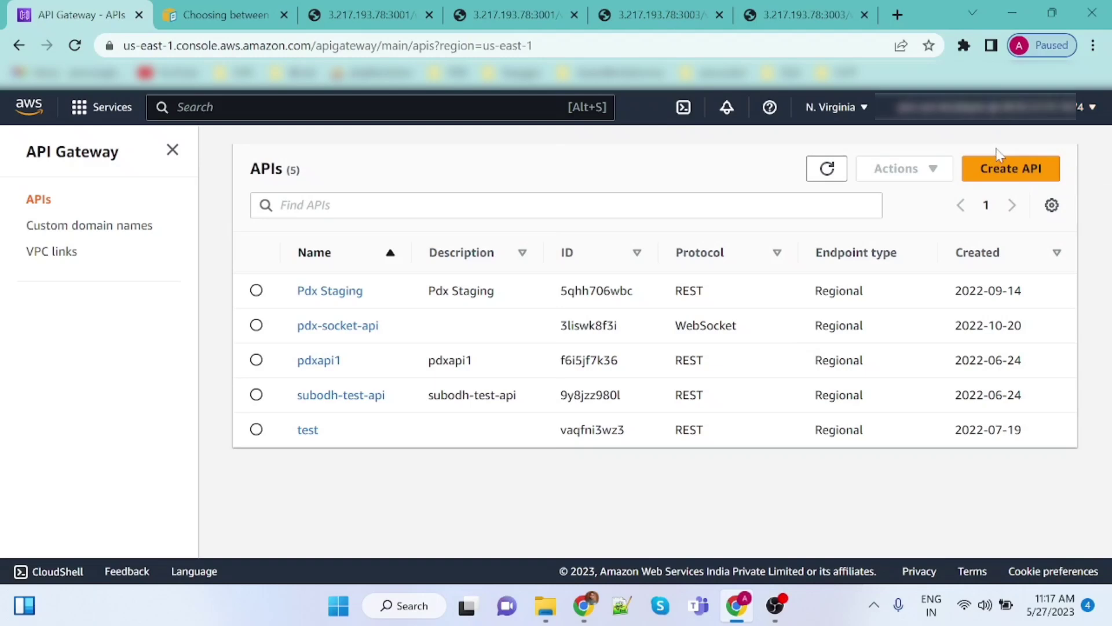
left_click(1009, 175)
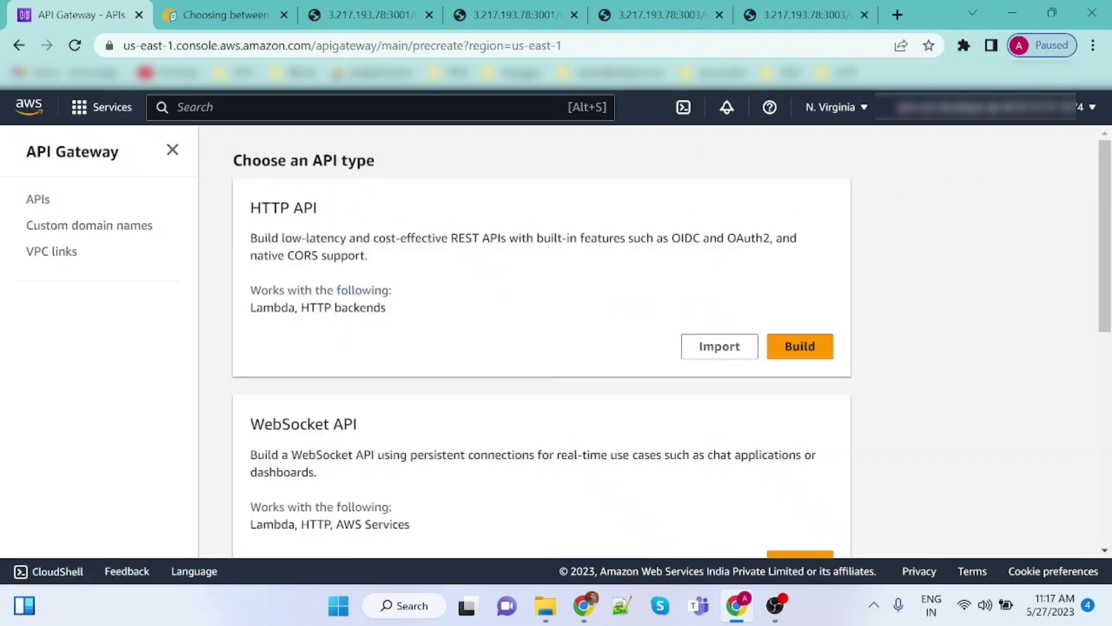
- Review the API types offered for creation, including the description of the private REST API
scroll(324, 366, "down", 3)
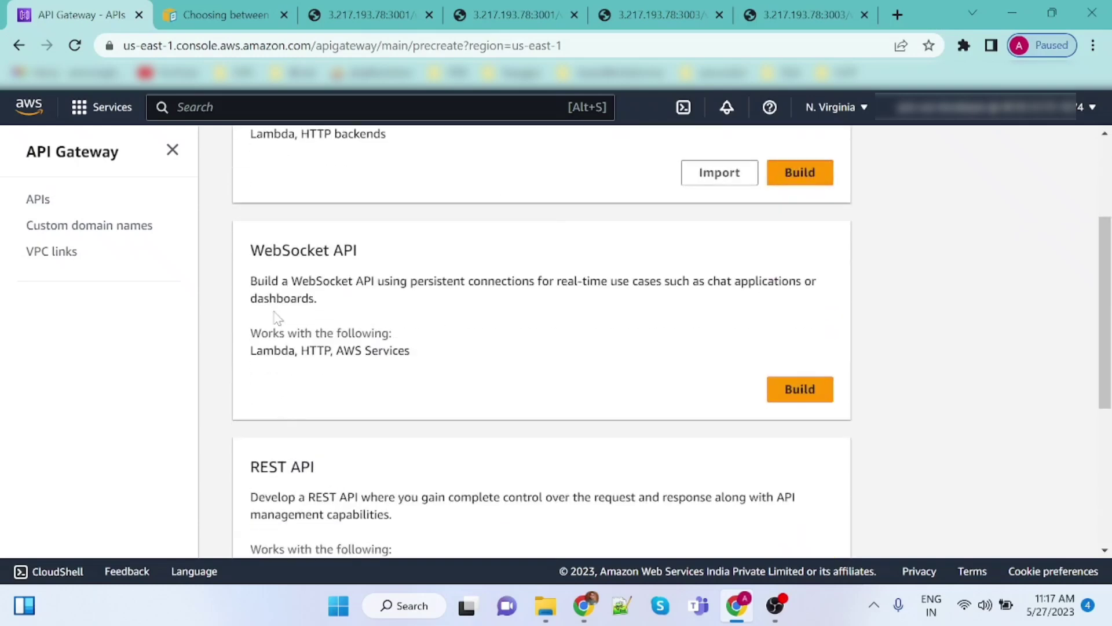
scroll(276, 455, "down", 5)
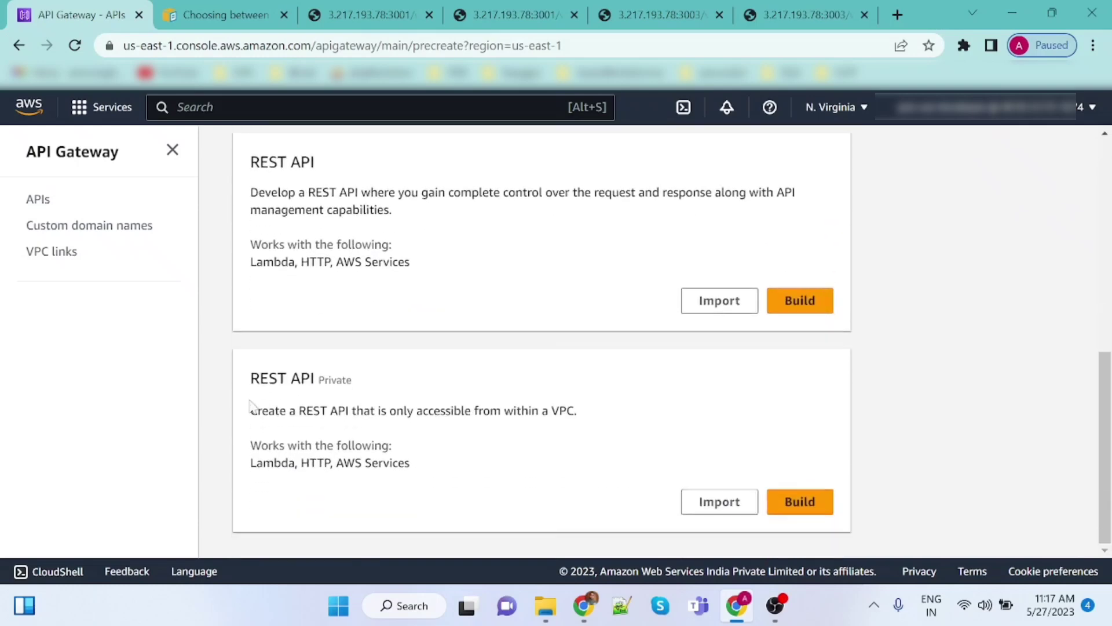
scroll(278, 429, "up", 8)
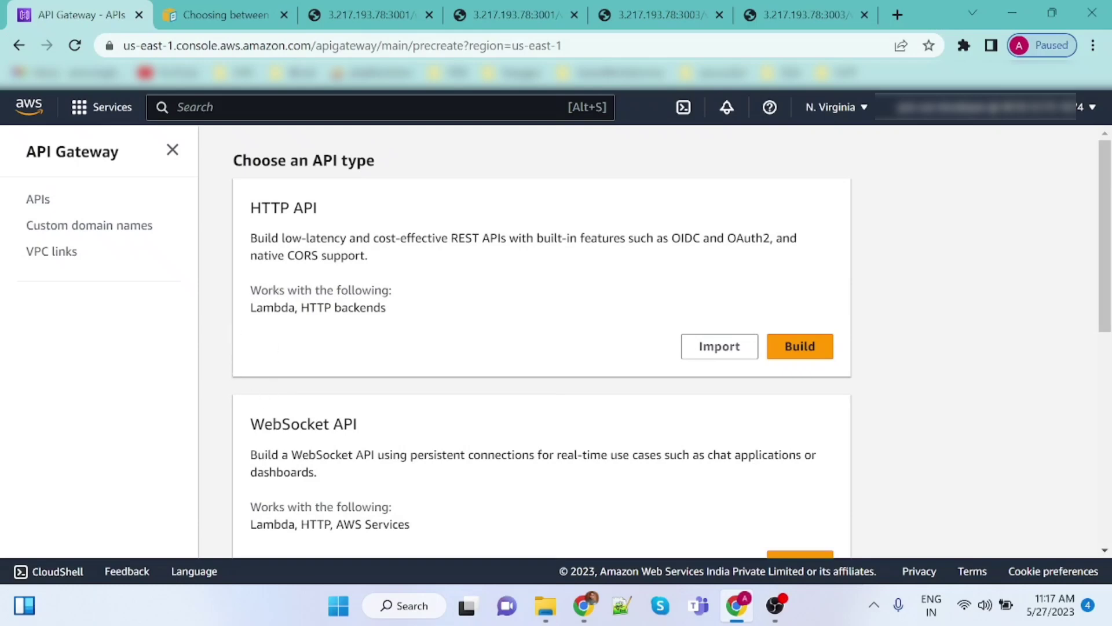
scroll(298, 385, "down", 6)
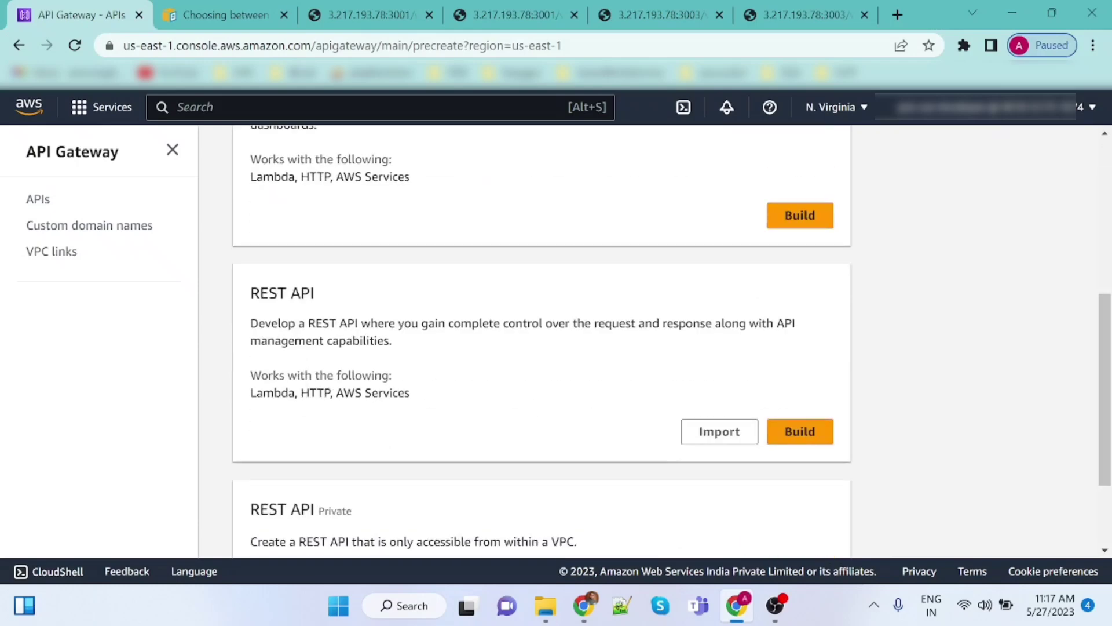
scroll(340, 307, "down", 1)
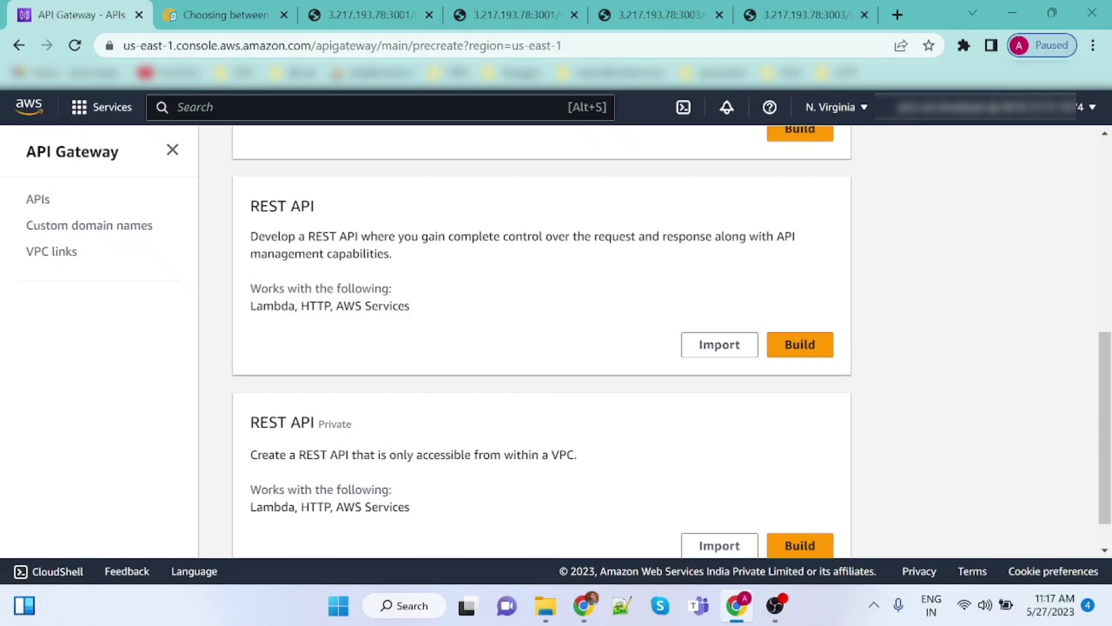
left_click_drag(578, 454, 251, 457)
left_click(252, 435)
left_click_drag(250, 416, 672, 446)
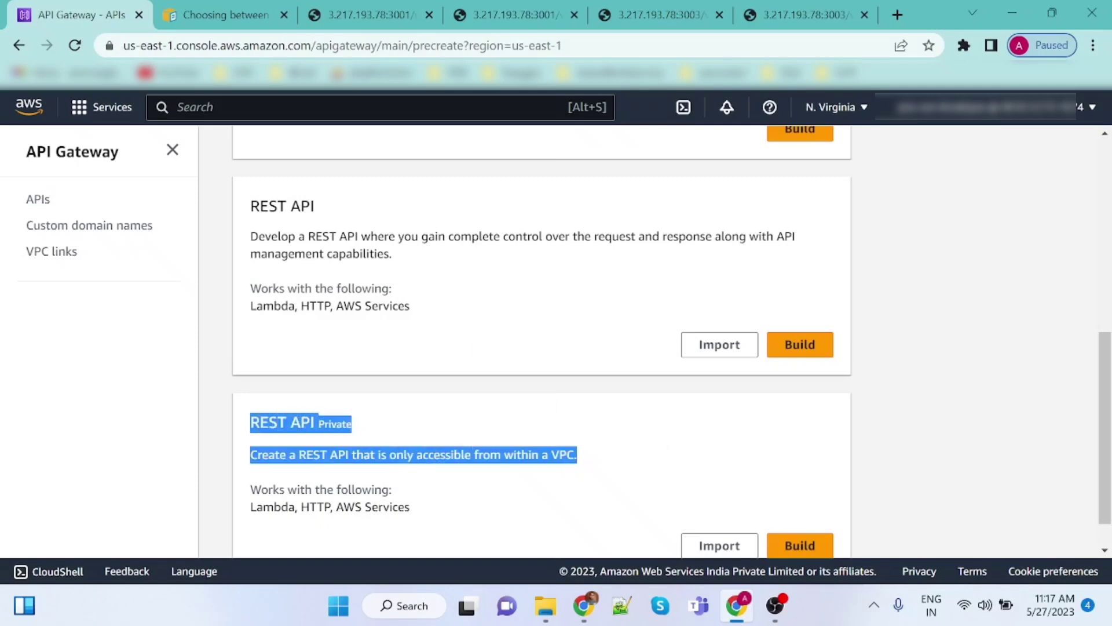
- Examine the HTTP API, WebSocket API and REST API descriptions among the available API types
scroll(428, 316, "up", 6)
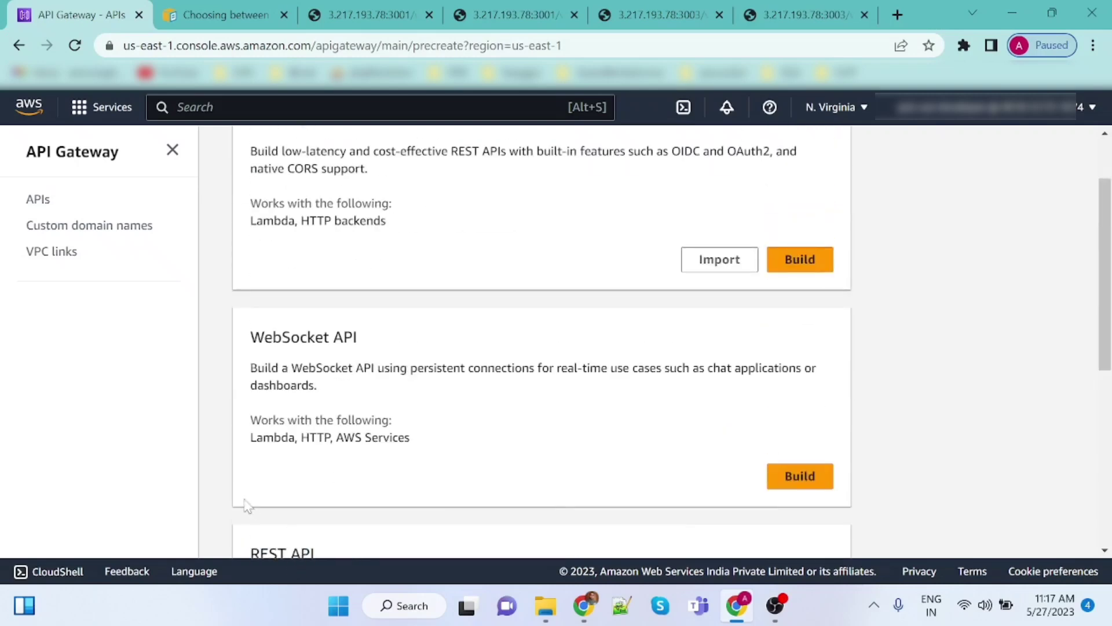
scroll(248, 502, "up", 2)
left_click_drag(249, 207, 359, 216)
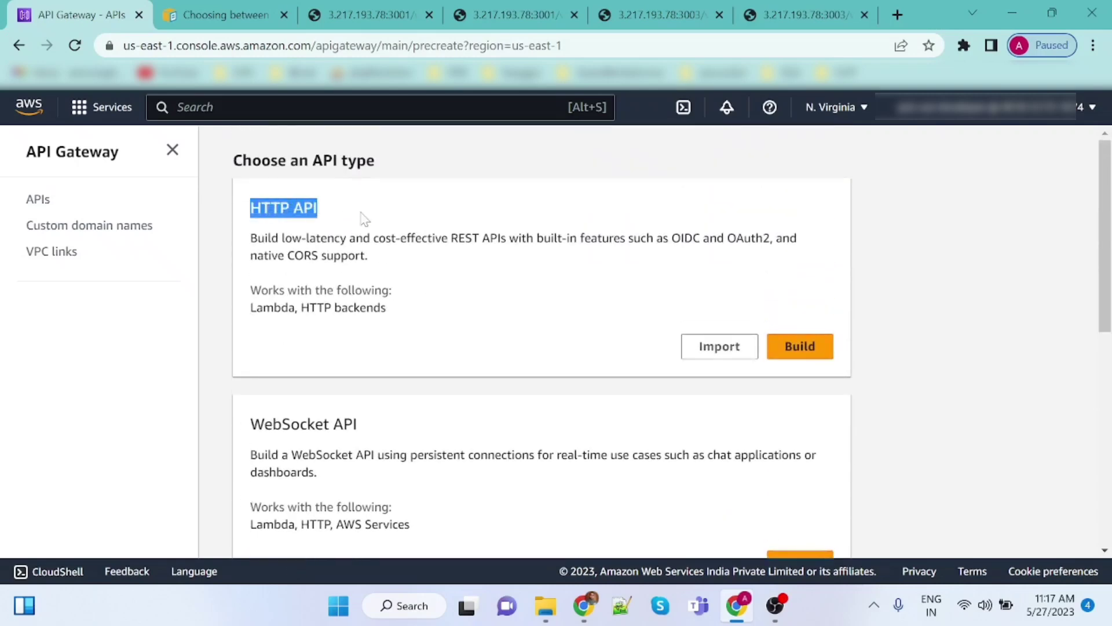
scroll(360, 216, "down", 2)
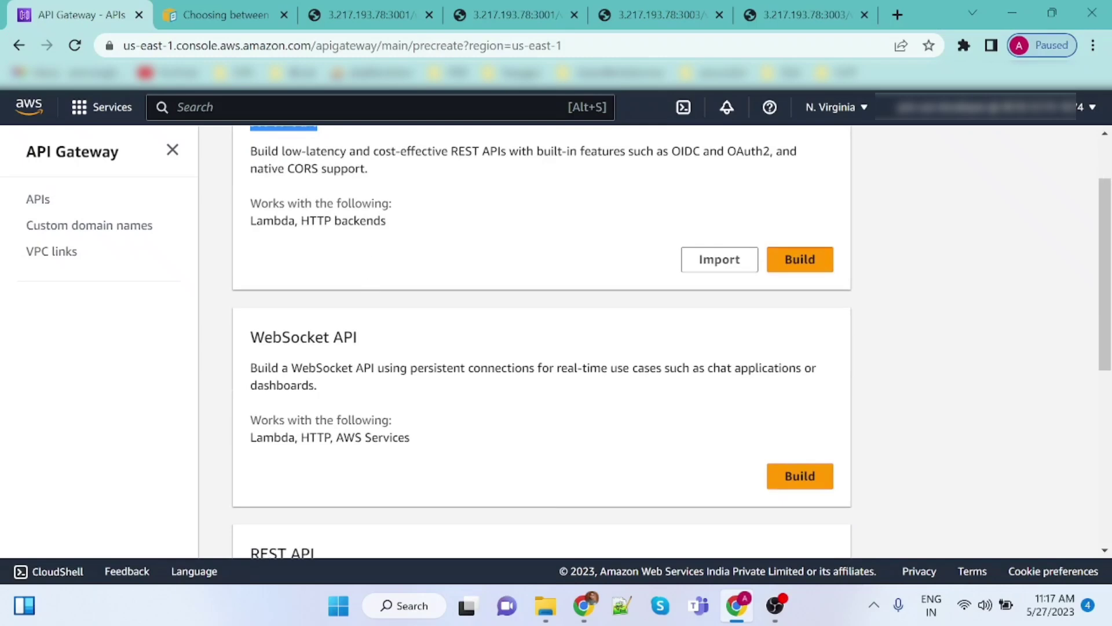
left_click_drag(249, 336, 419, 340)
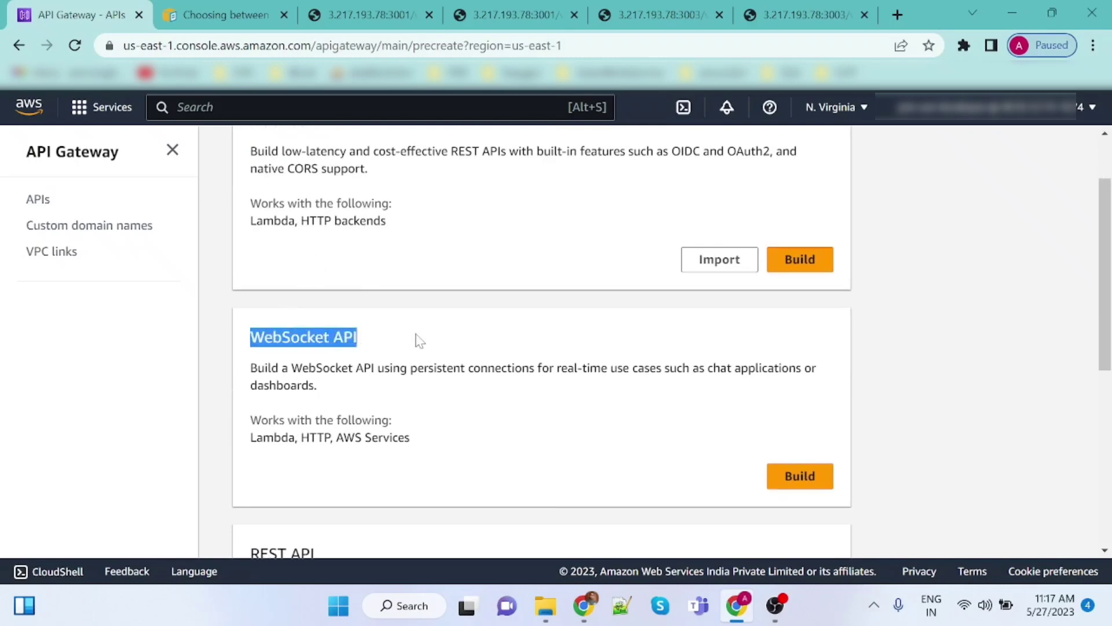
left_click(227, 347)
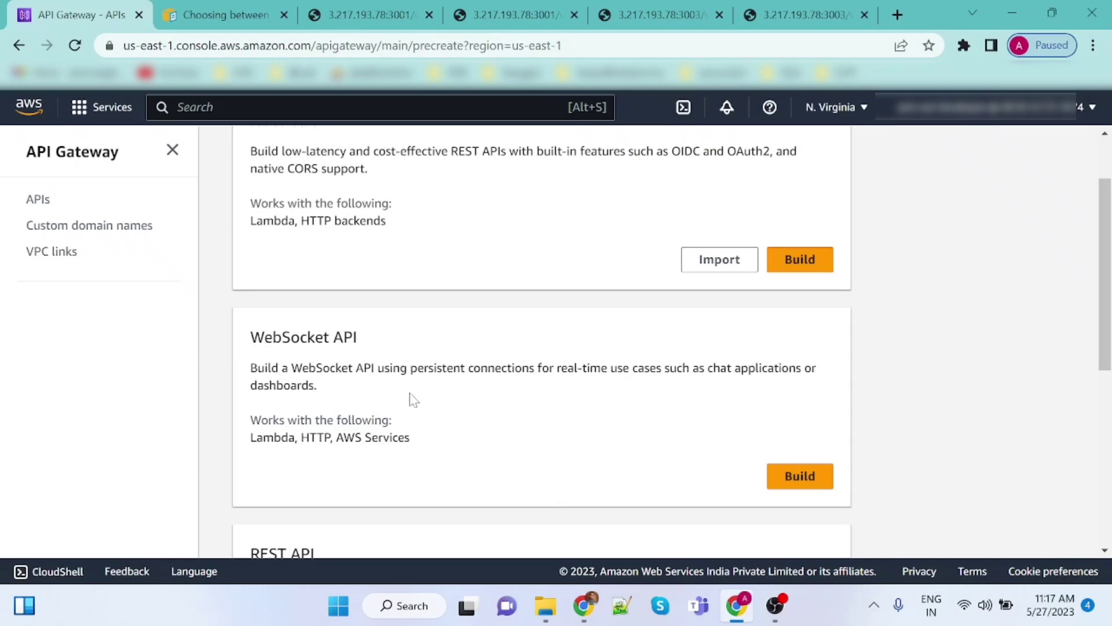
scroll(244, 374, "up", 2)
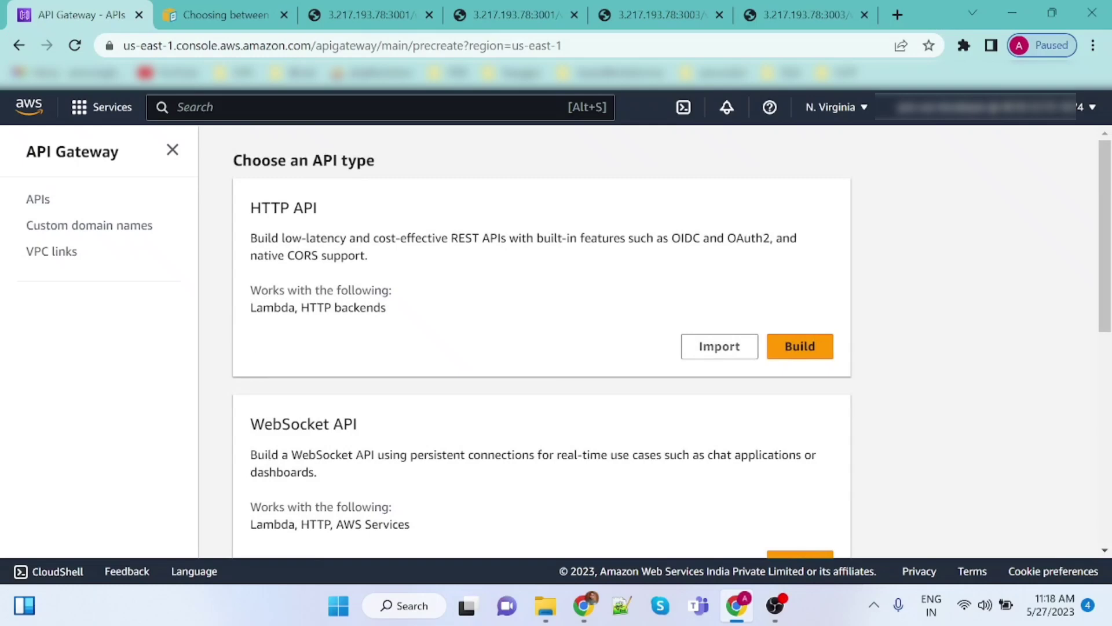
scroll(252, 322, "down", 5)
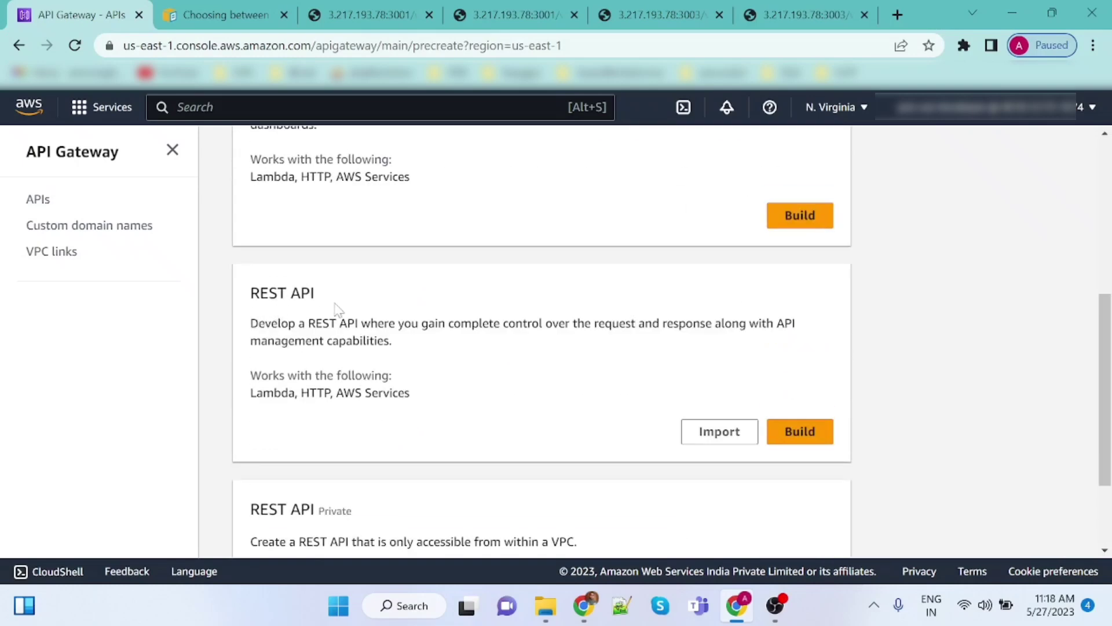
scroll(244, 348, "up", 5)
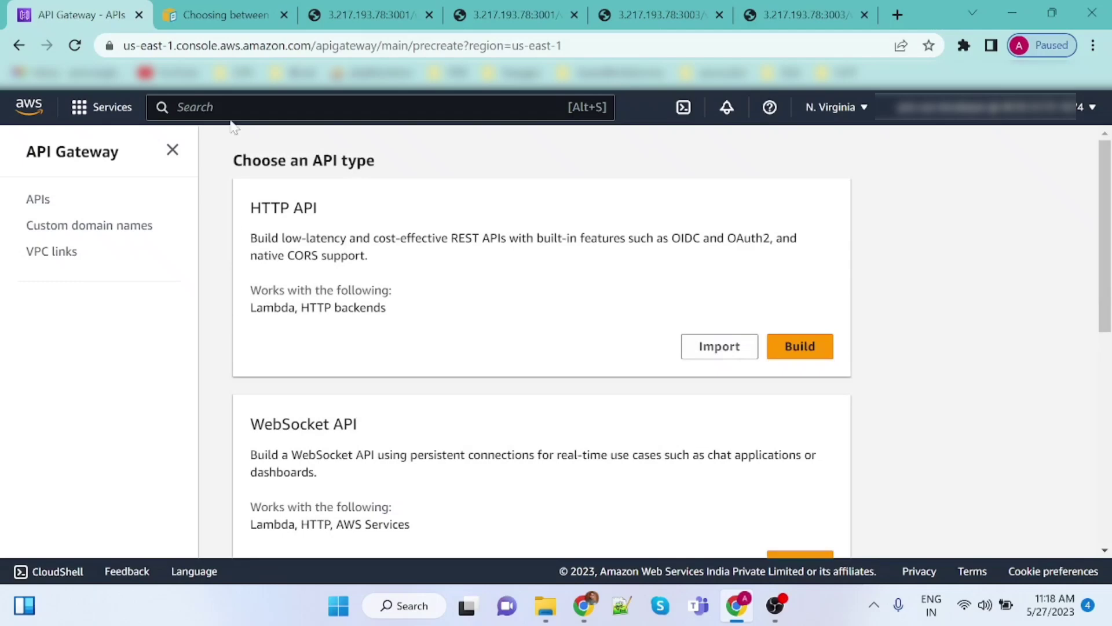
- Switch to the AWS guide on choosing between REST and HTTP APIs and read its introduction and endpoint types
left_click(213, 20)
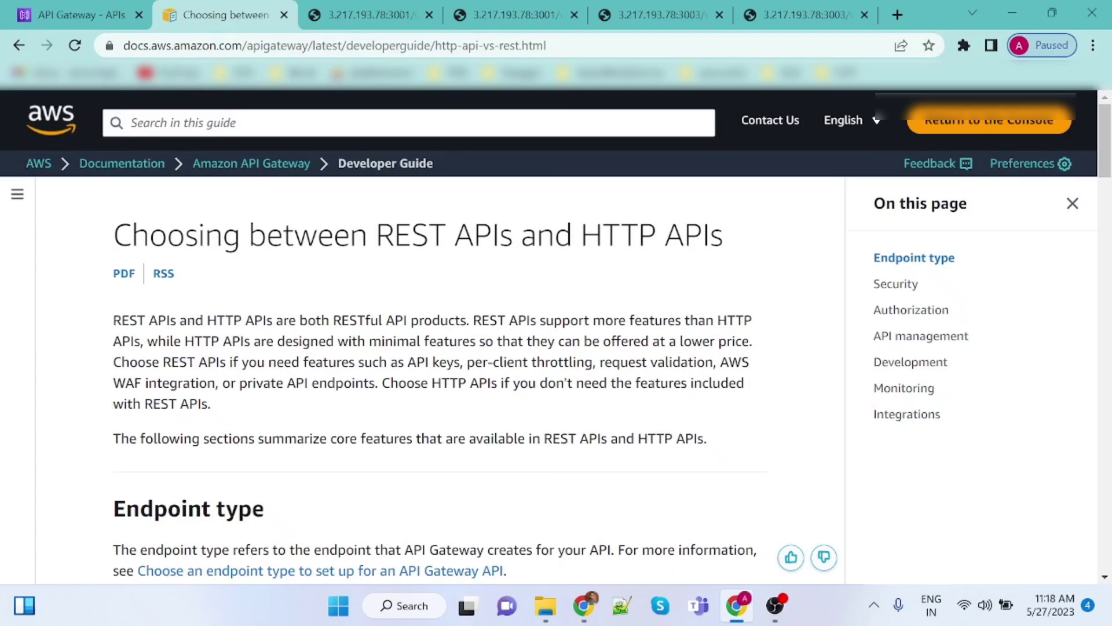
scroll(433, 391, "down", 2)
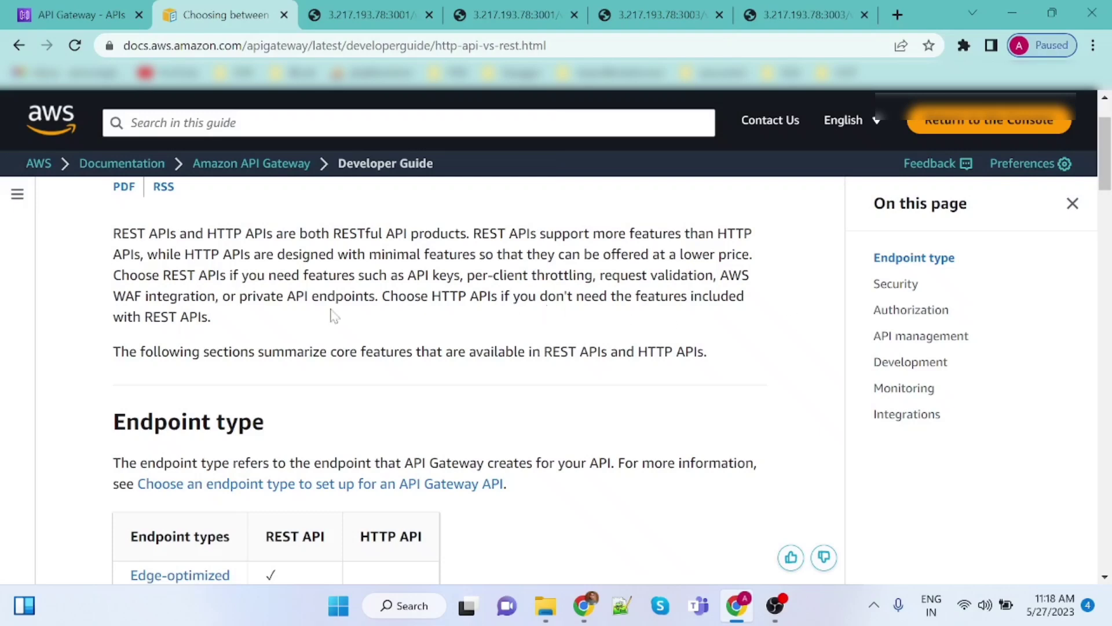
left_click_drag(271, 351, 93, 242)
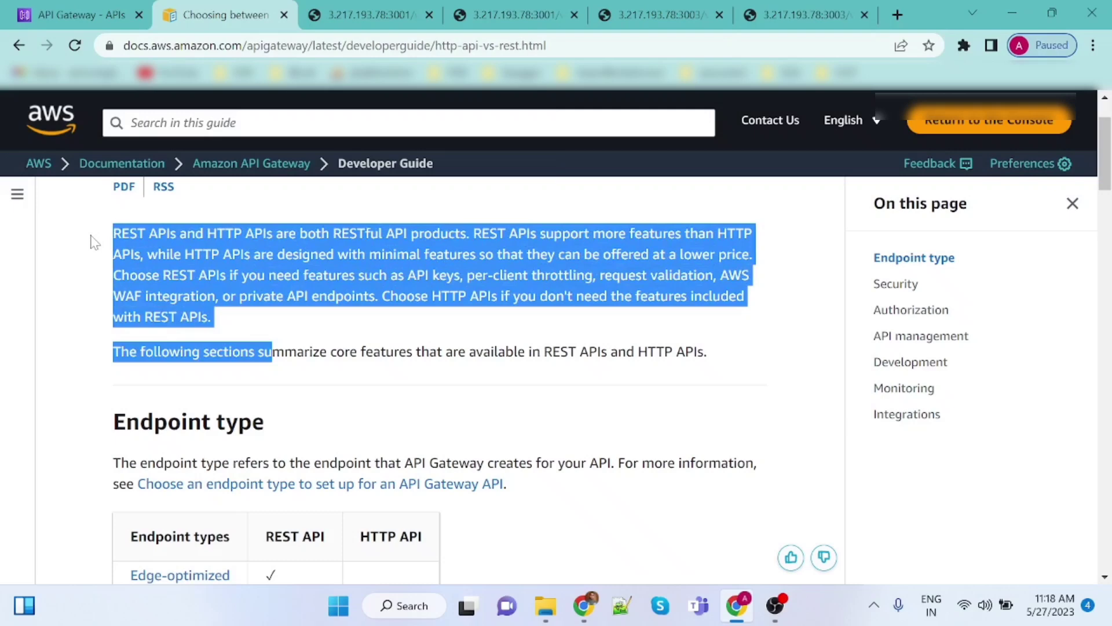
left_click_drag(113, 233, 177, 233)
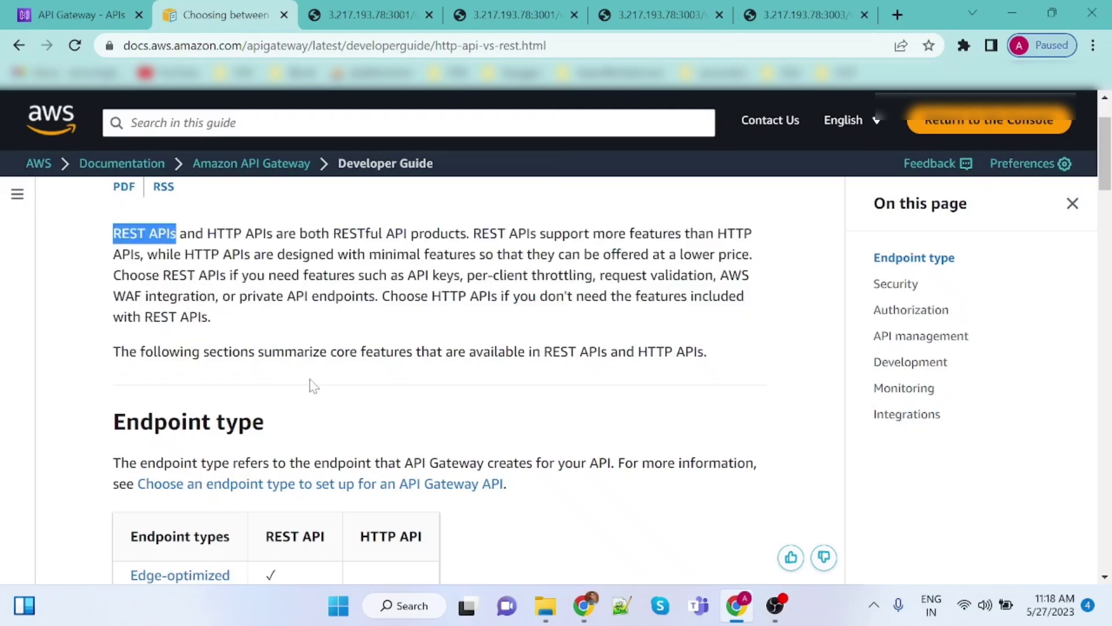
left_click_drag(206, 233, 272, 233)
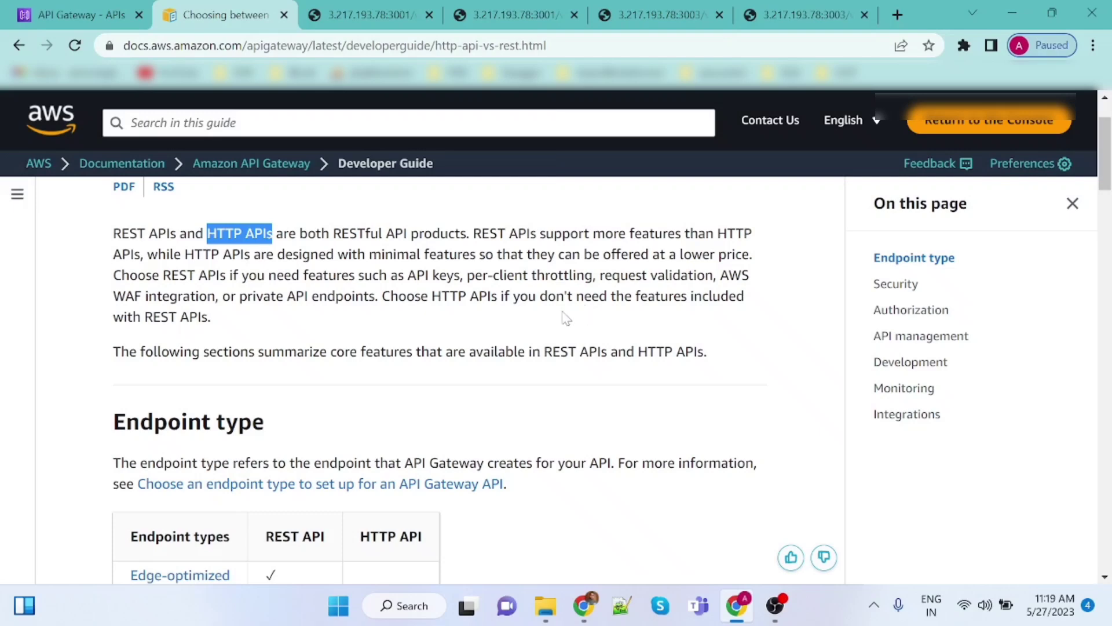
scroll(116, 417, "down", 2)
scroll(116, 417, "up", 3)
scroll(116, 417, "down", 2)
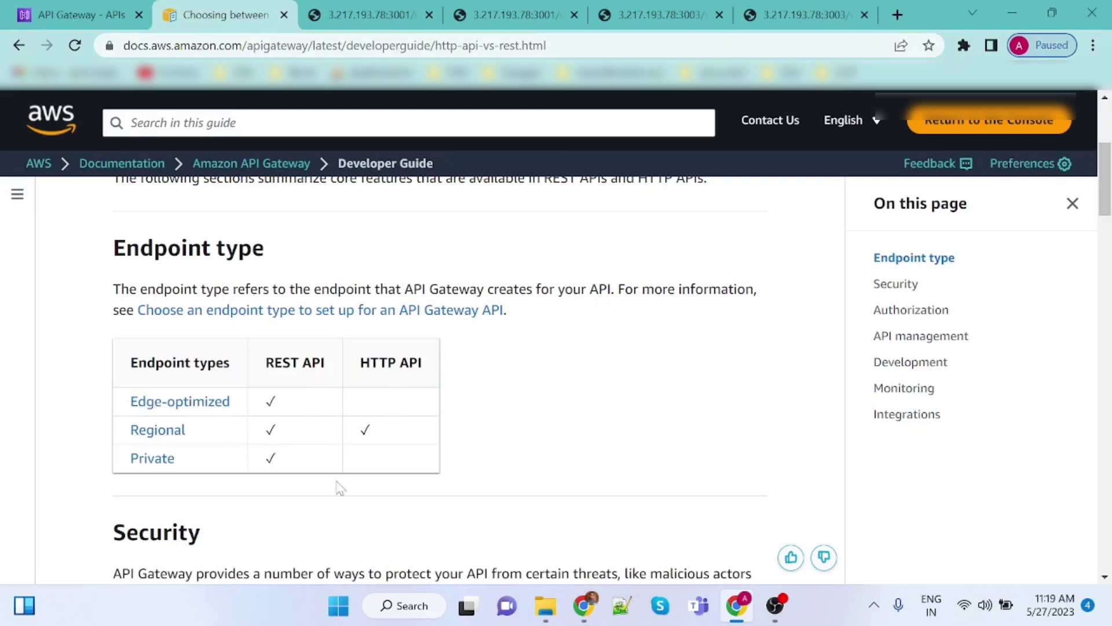
- Compare REST and HTTP API support in the guide's security, authorization, API management, development, monitoring and integrations tables
scroll(340, 488, "down", 6)
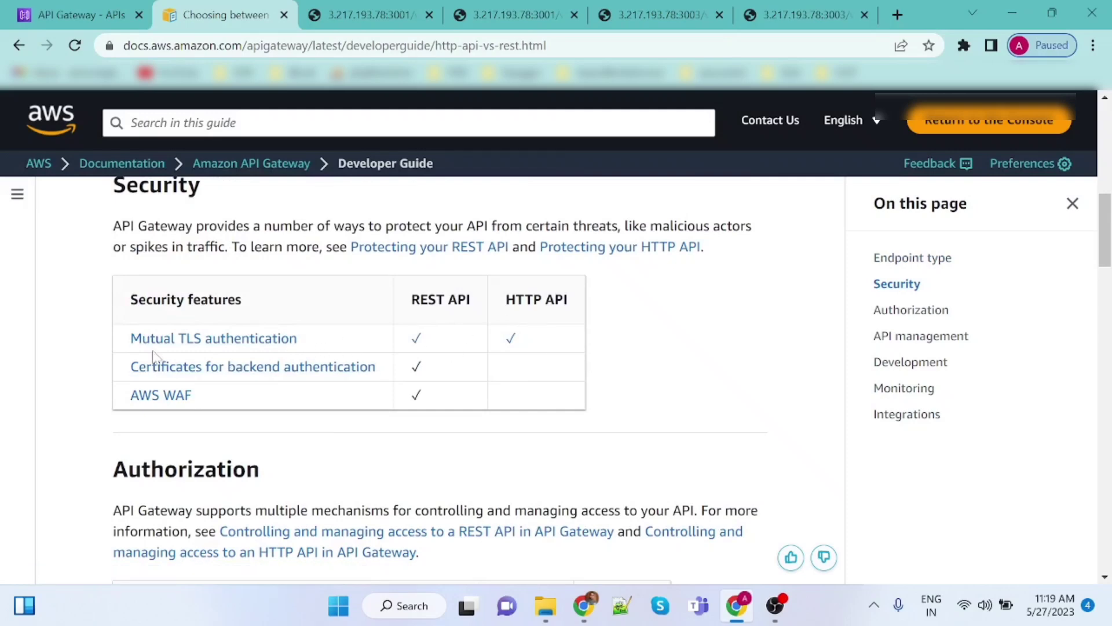
scroll(114, 357, "down", 6)
scroll(117, 356, "up", 1)
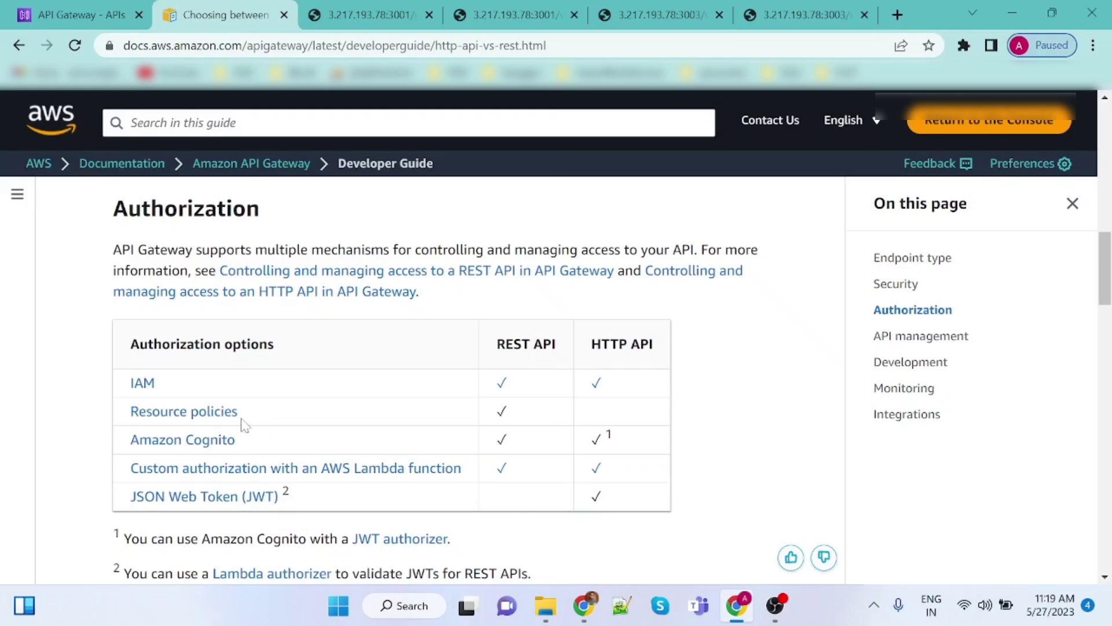
scroll(653, 411, "down", 5)
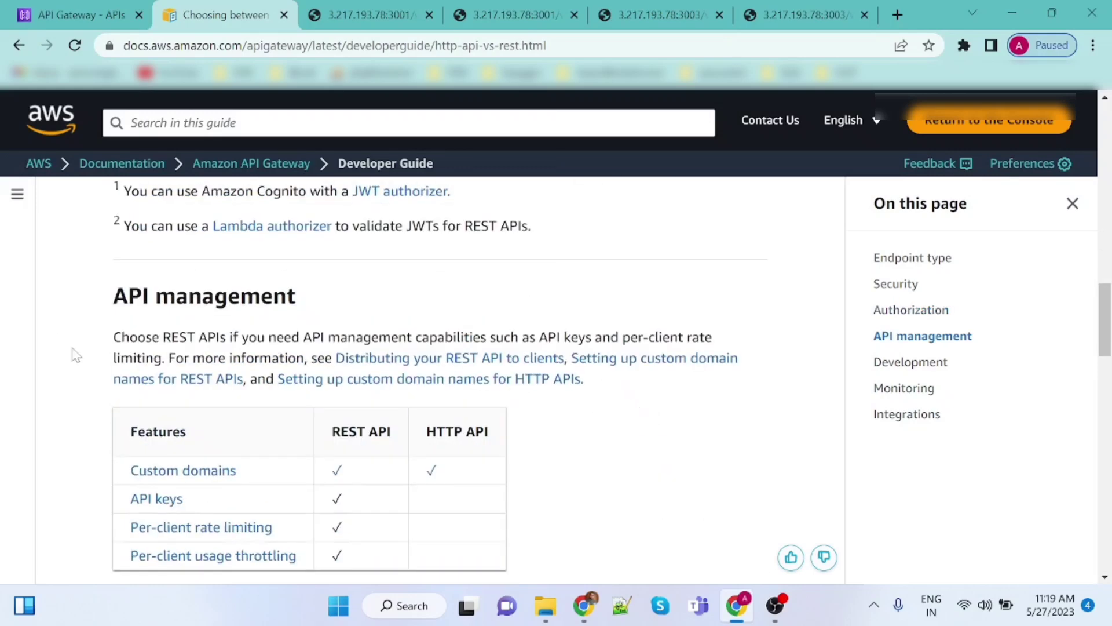
scroll(74, 352, "down", 4)
scroll(75, 352, "down", 6)
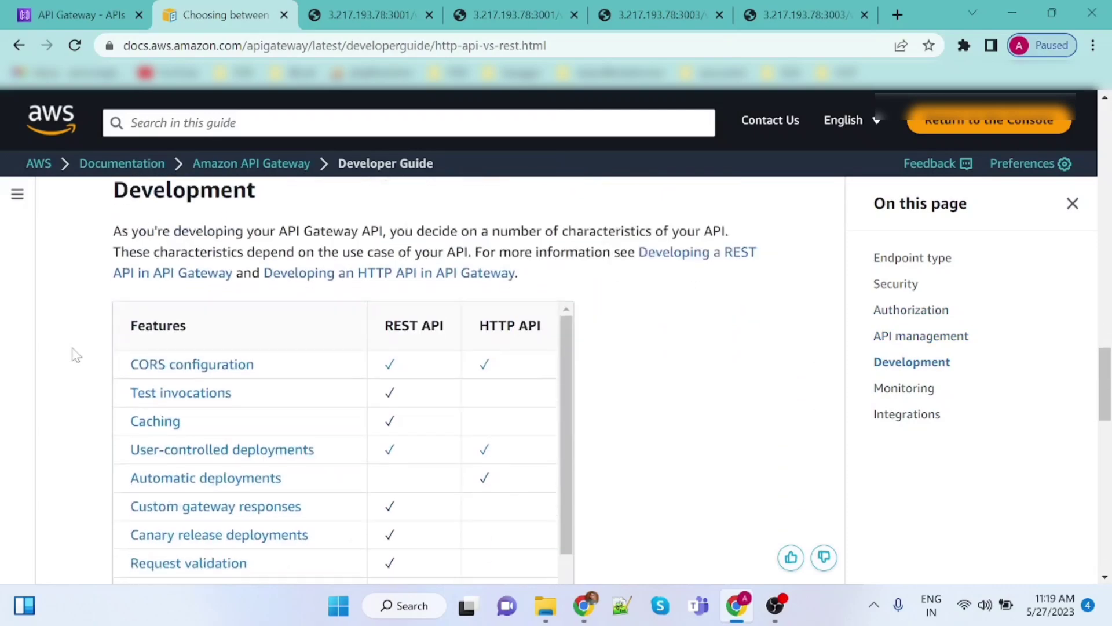
scroll(76, 354, "down", 4)
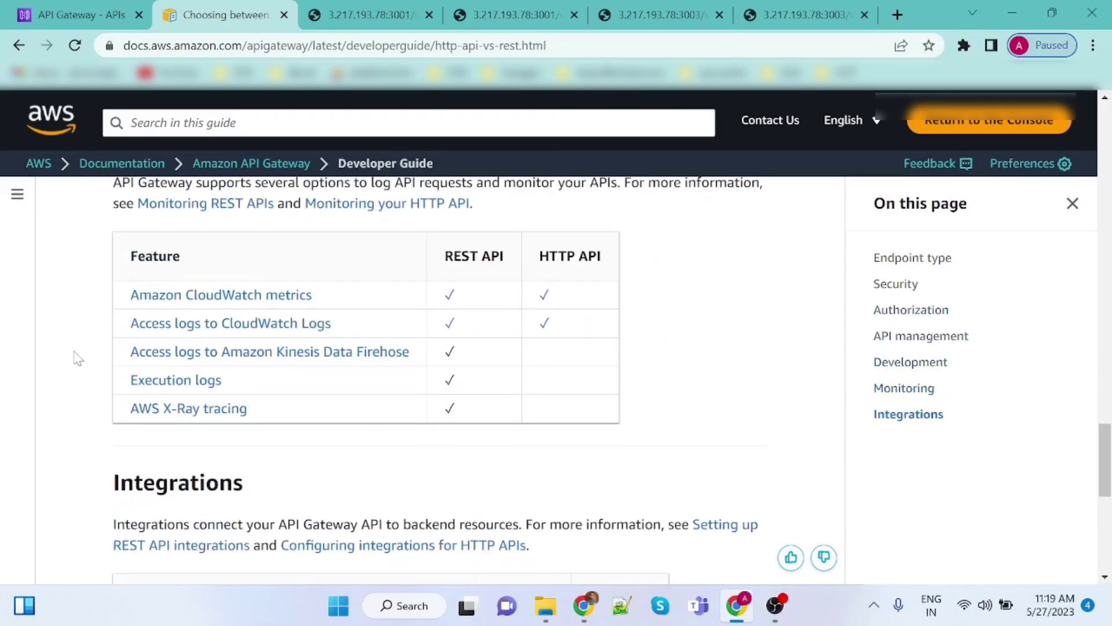
scroll(76, 355, "down", 4)
- Return to the beginning of the REST versus HTTP API guide and review its title
scroll(76, 355, "up", 20)
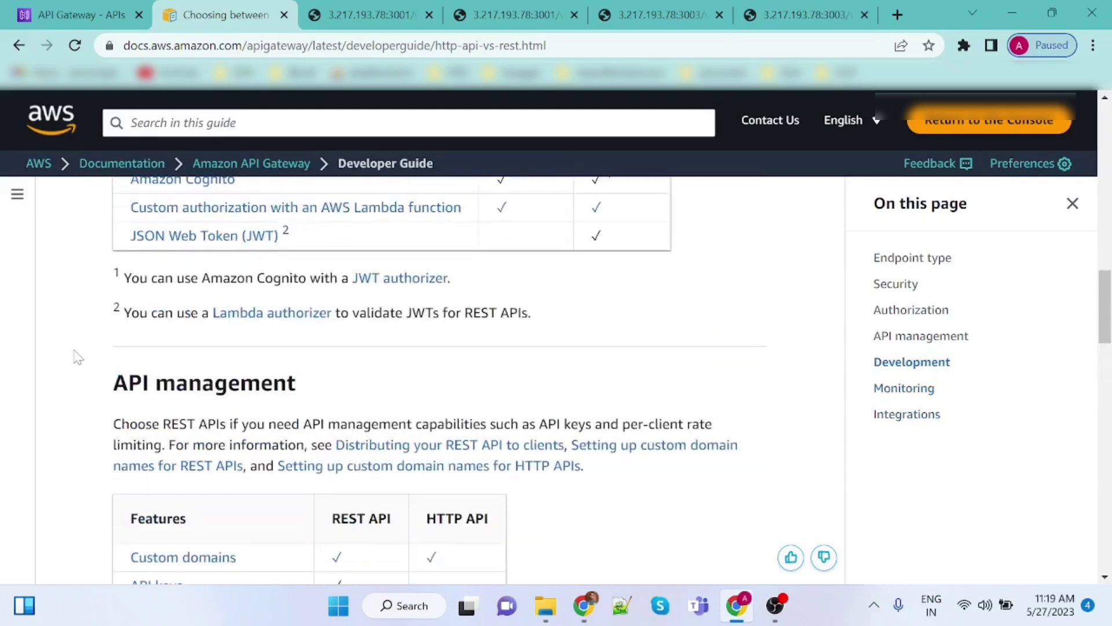
scroll(76, 354, "up", 10)
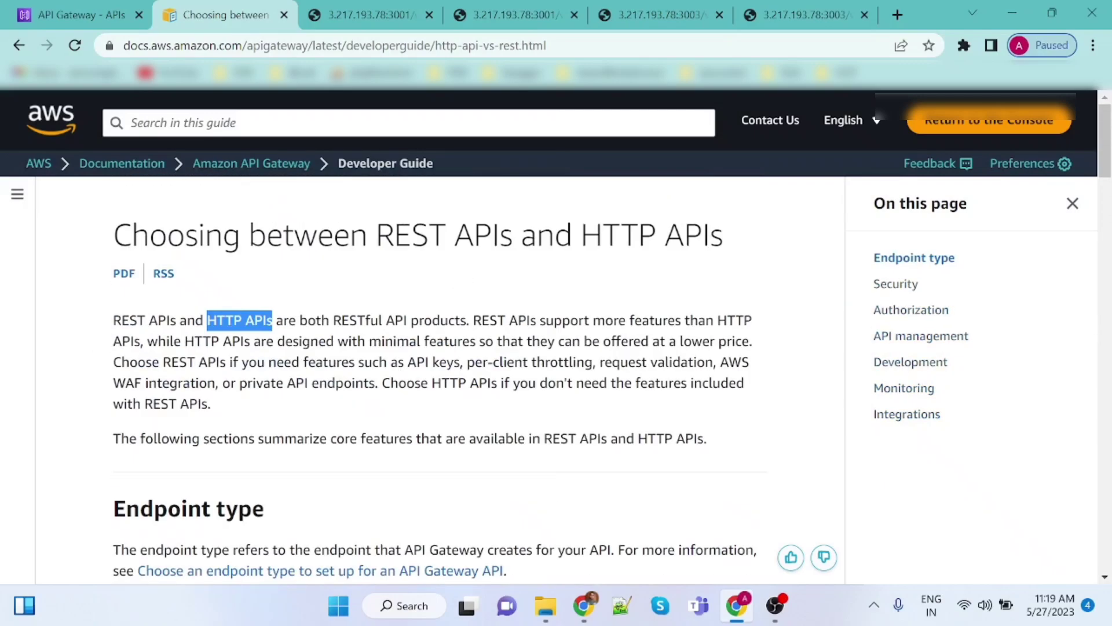
left_click_drag(111, 243, 724, 227)
left_click(751, 252)
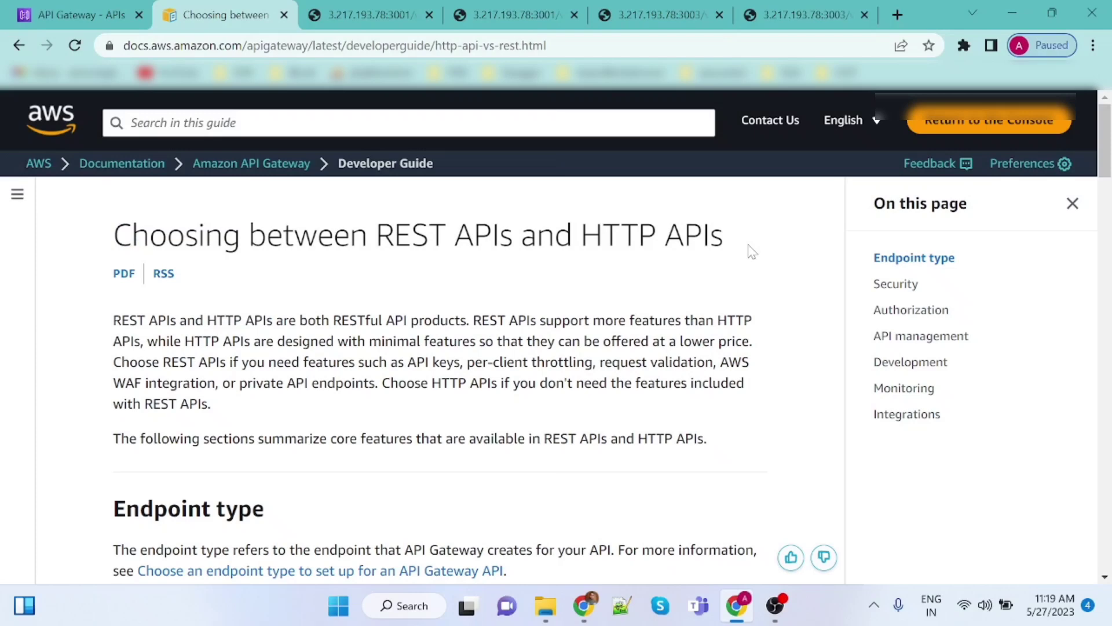
left_click_drag(377, 235, 513, 234)
left_click(553, 299)
- Go back to the API Gateway console and review the REST API and HTTP API options again
left_click(73, 5)
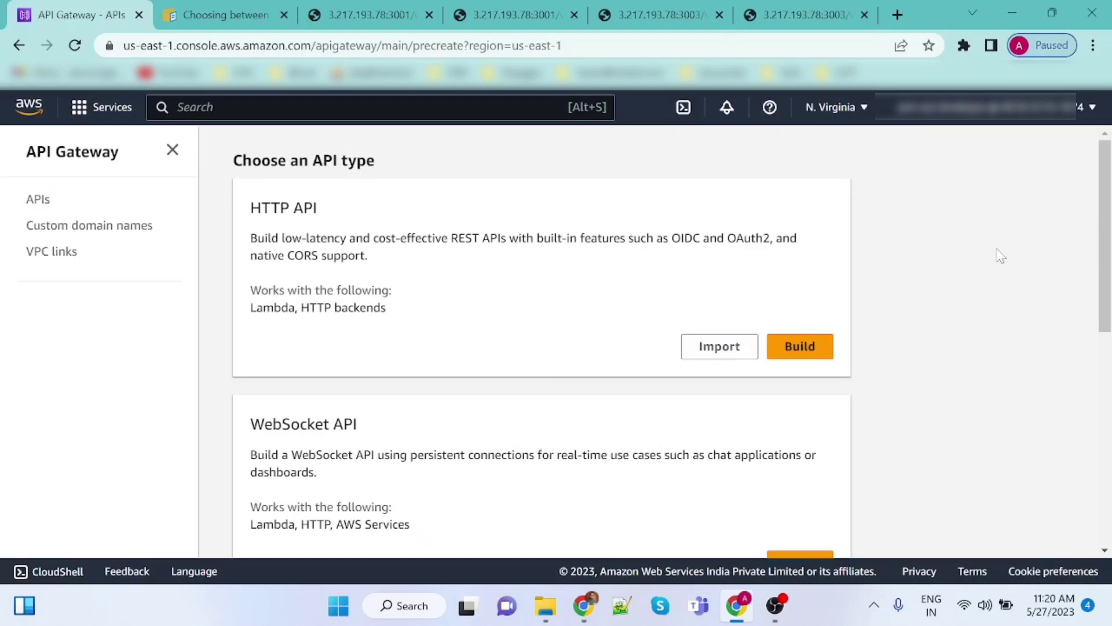
scroll(910, 312, "down", 6)
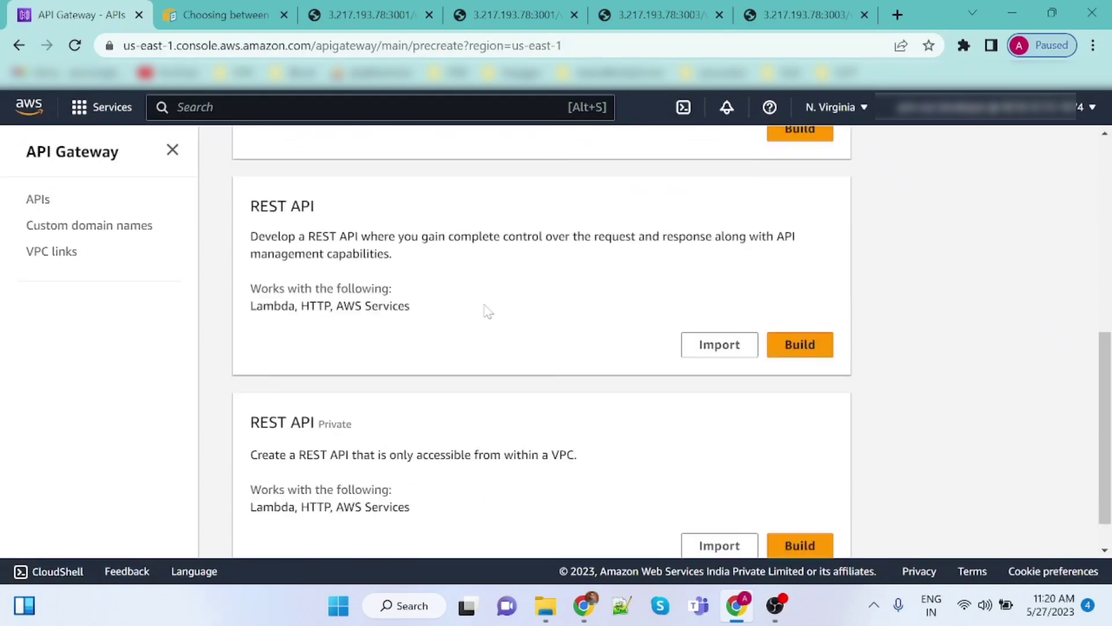
left_click_drag(250, 204, 450, 316)
scroll(946, 290, "up", 6)
scroll(949, 290, "up", 1)
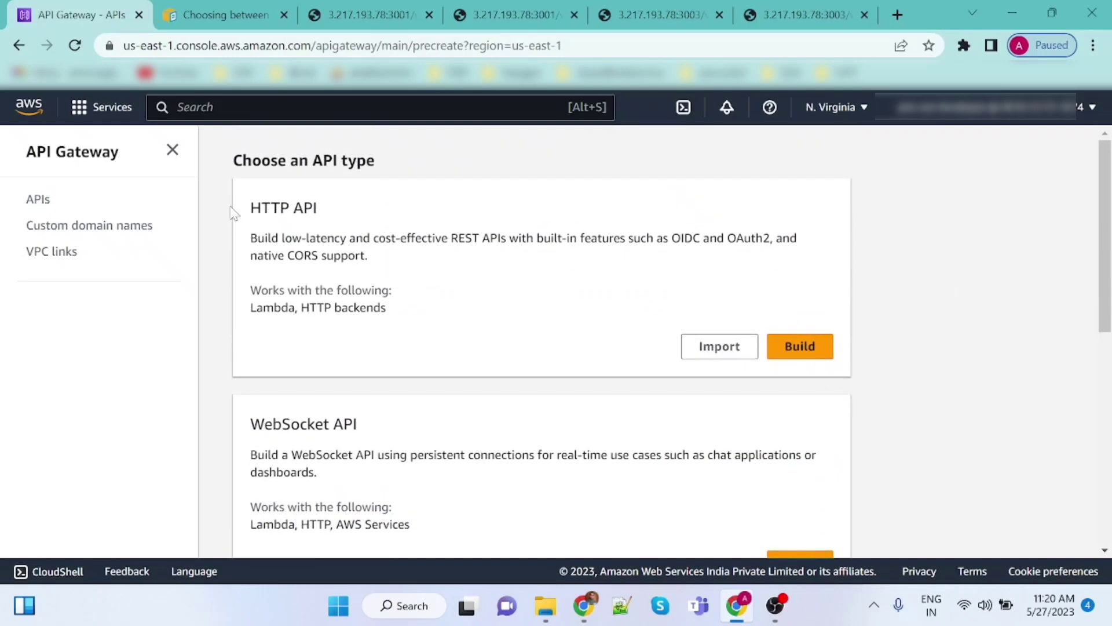
- Review the descriptions and supported backends of the HTTP API, WebSocket API and REST API types
left_click_drag(247, 209, 393, 310)
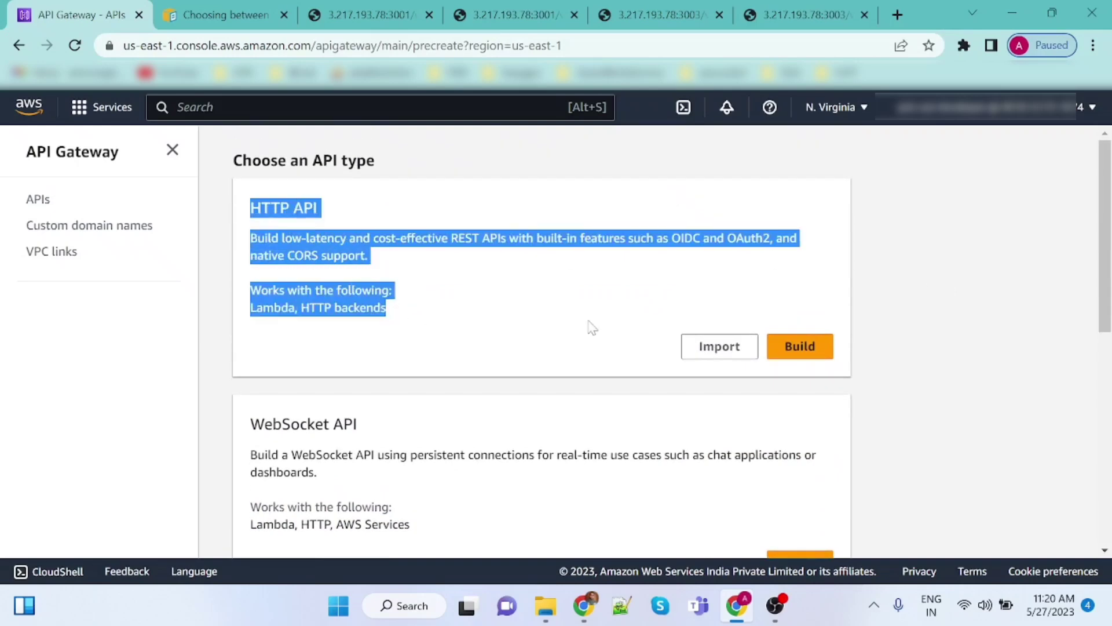
left_click(569, 316)
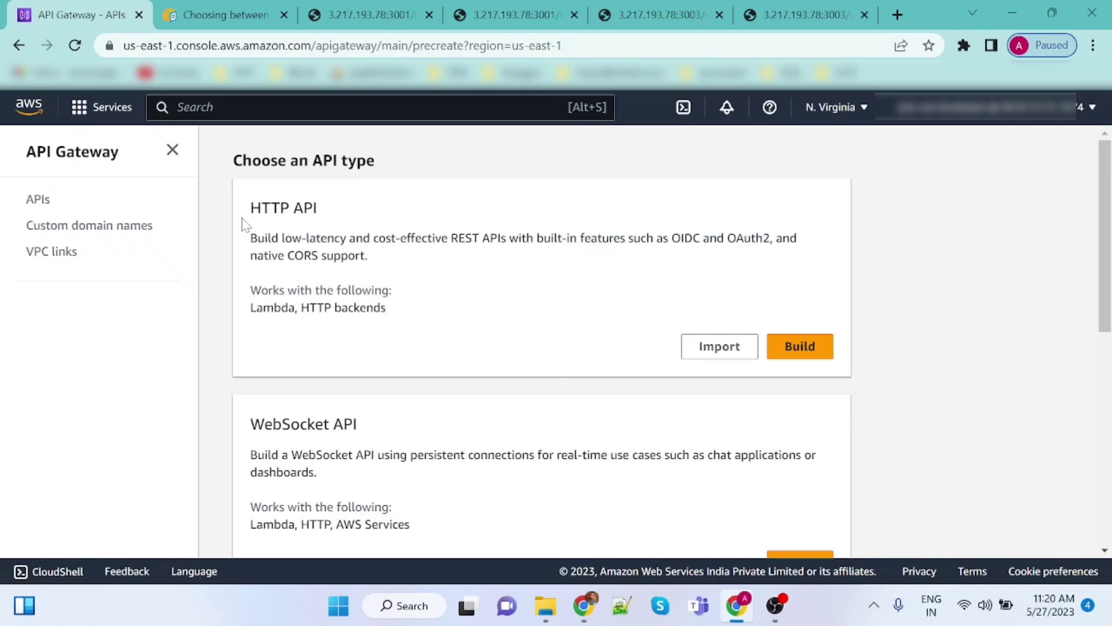
left_click_drag(243, 221, 339, 219)
scroll(316, 355, "down", 8)
scroll(318, 353, "up", 4)
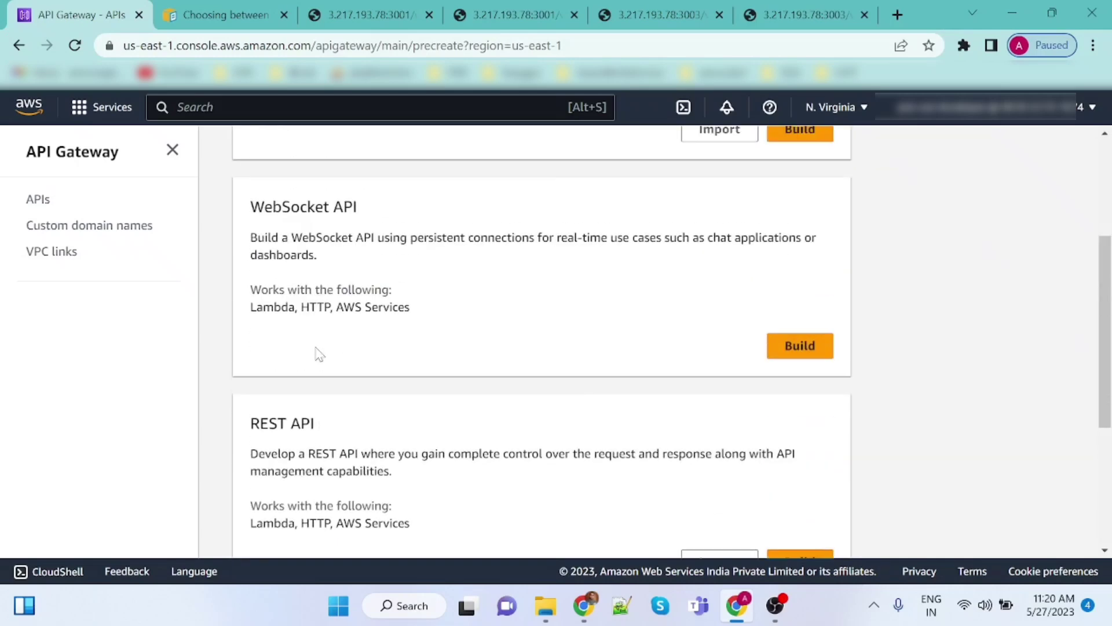
scroll(317, 354, "down", 2)
left_click_drag(249, 336, 492, 440)
left_click(493, 440)
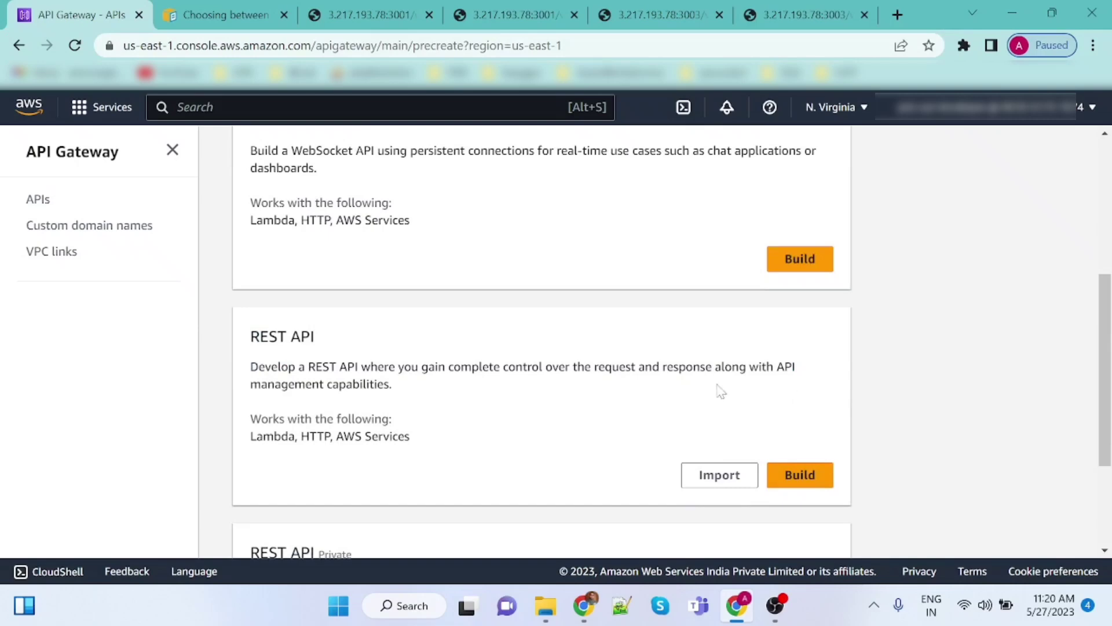
- Start building a non-private REST API and dismiss the authorization notice on its creation form
scroll(418, 405, "down", 2)
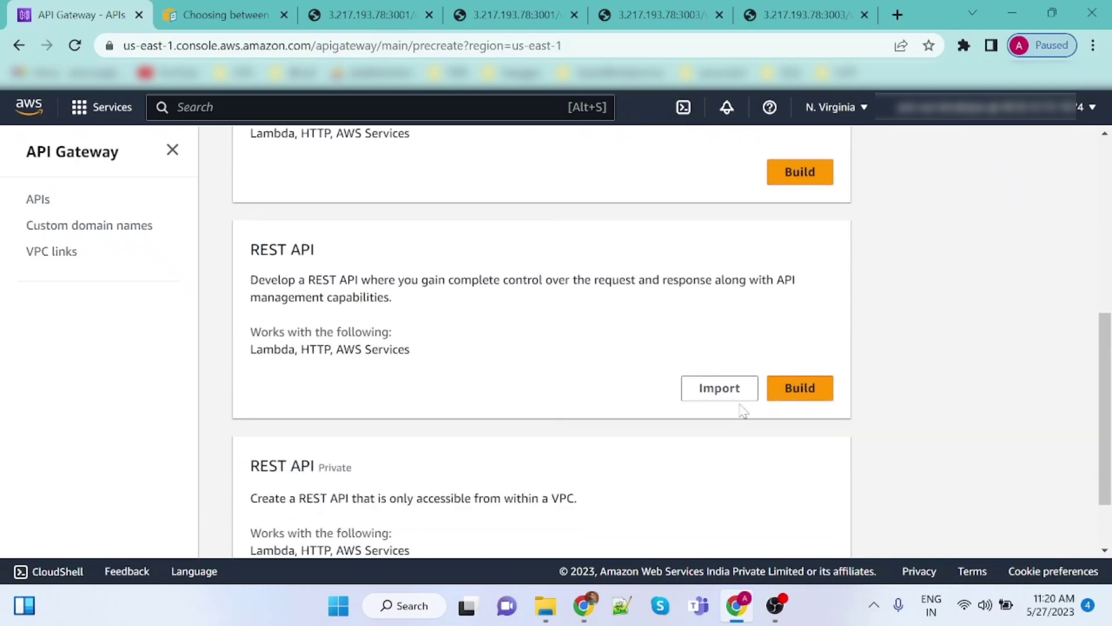
left_click(810, 389)
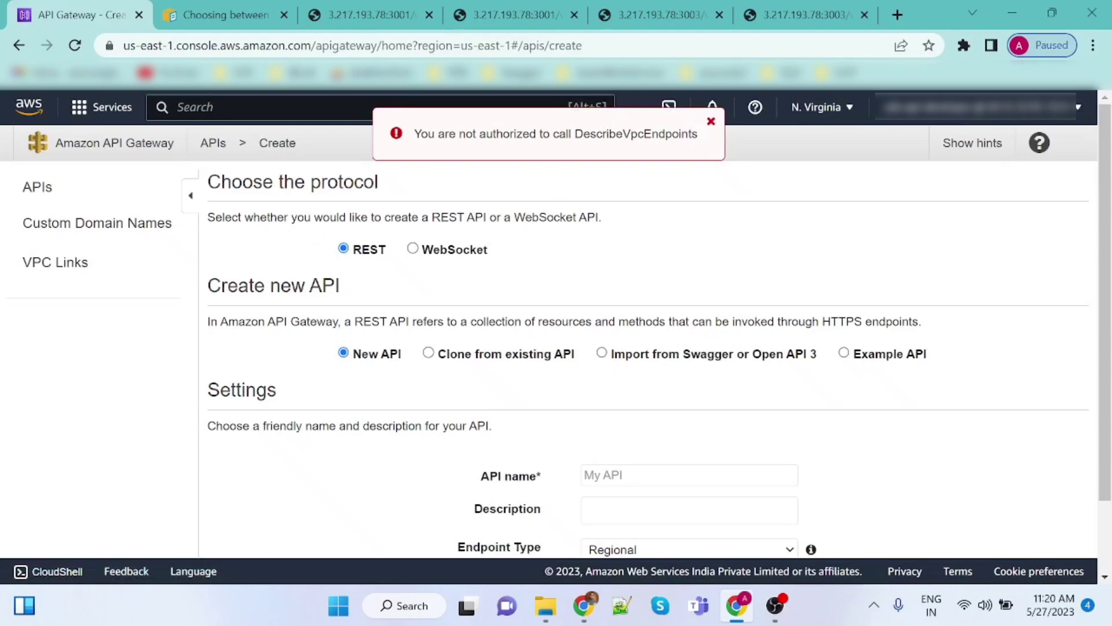
left_click(711, 121)
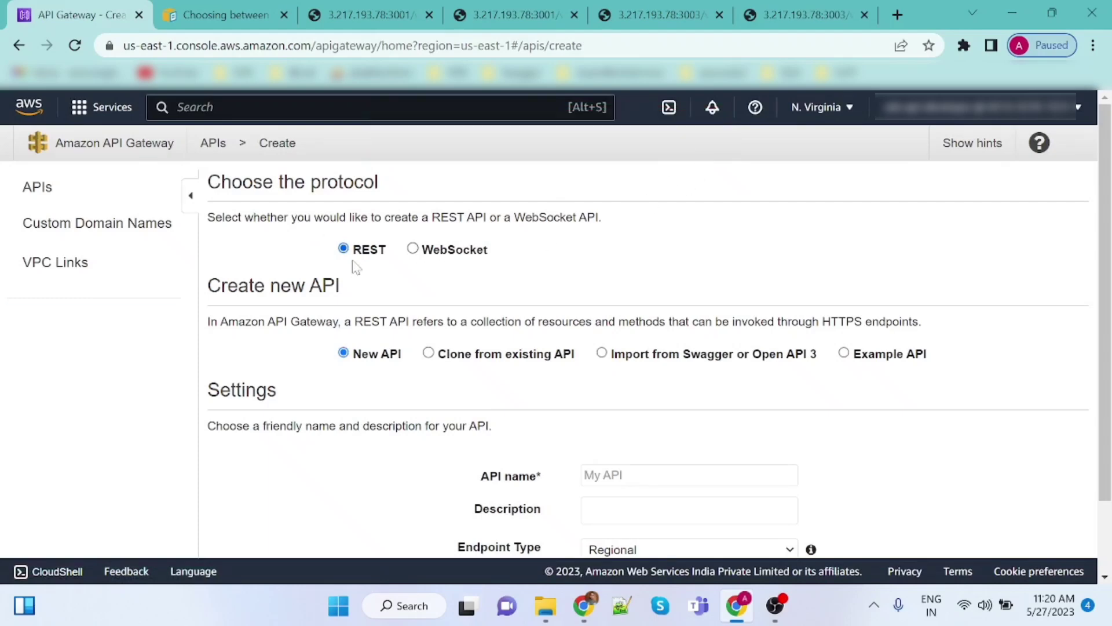
- Name the new REST API "Test Api" and enter "Test Api Description" as its description
scroll(251, 343, "down", 1)
scroll(251, 343, "down", 2)
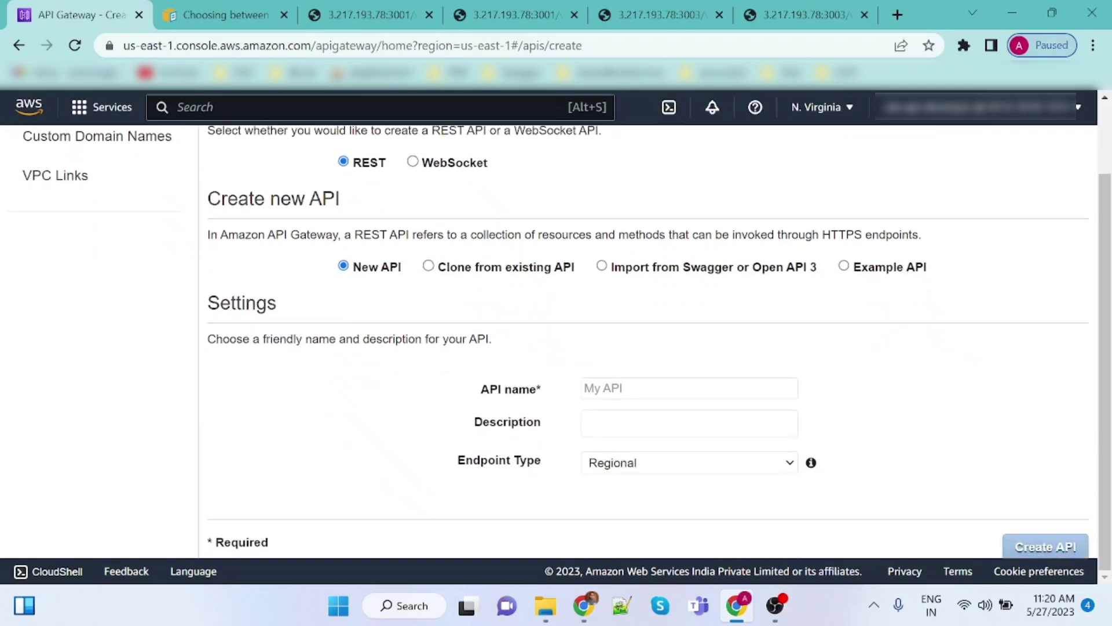
left_click(603, 388)
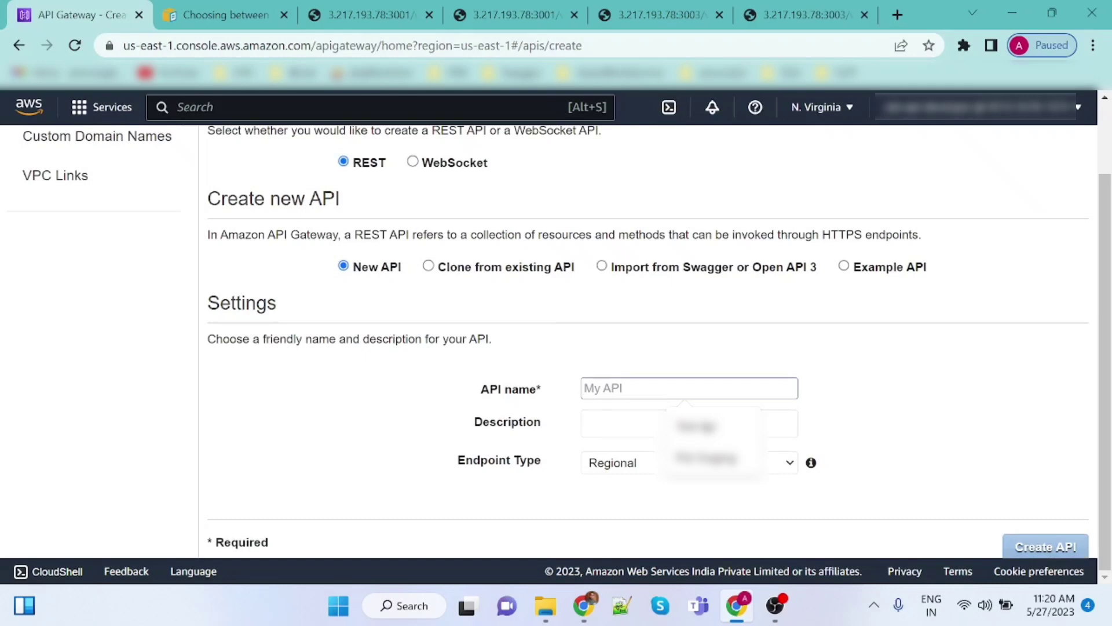
type("Test Api")
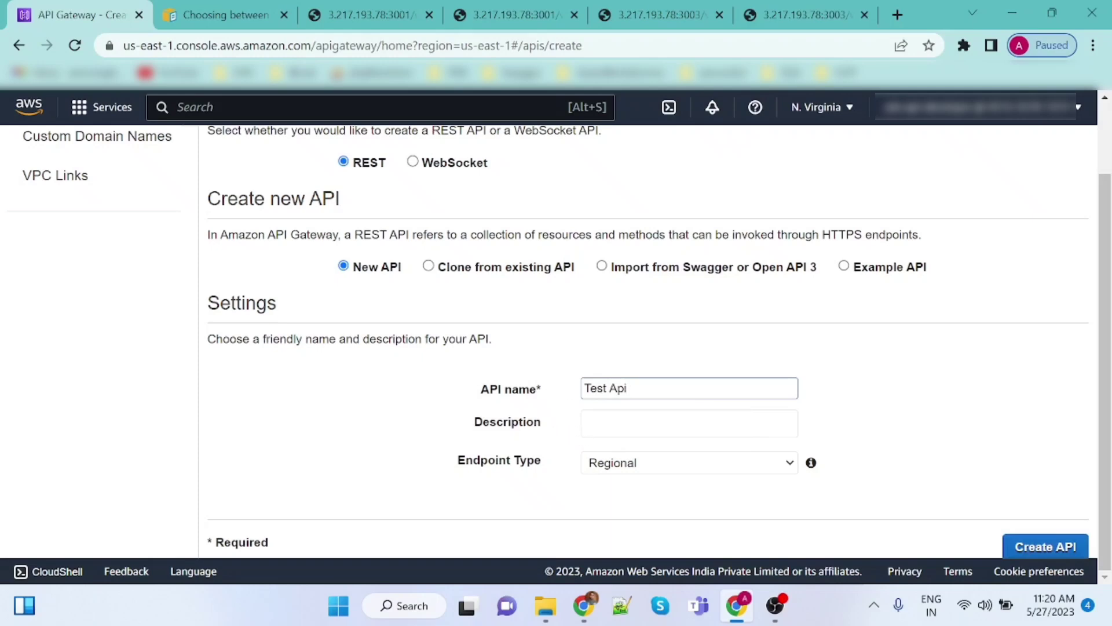
left_click_drag(475, 423, 572, 427)
left_click(644, 422)
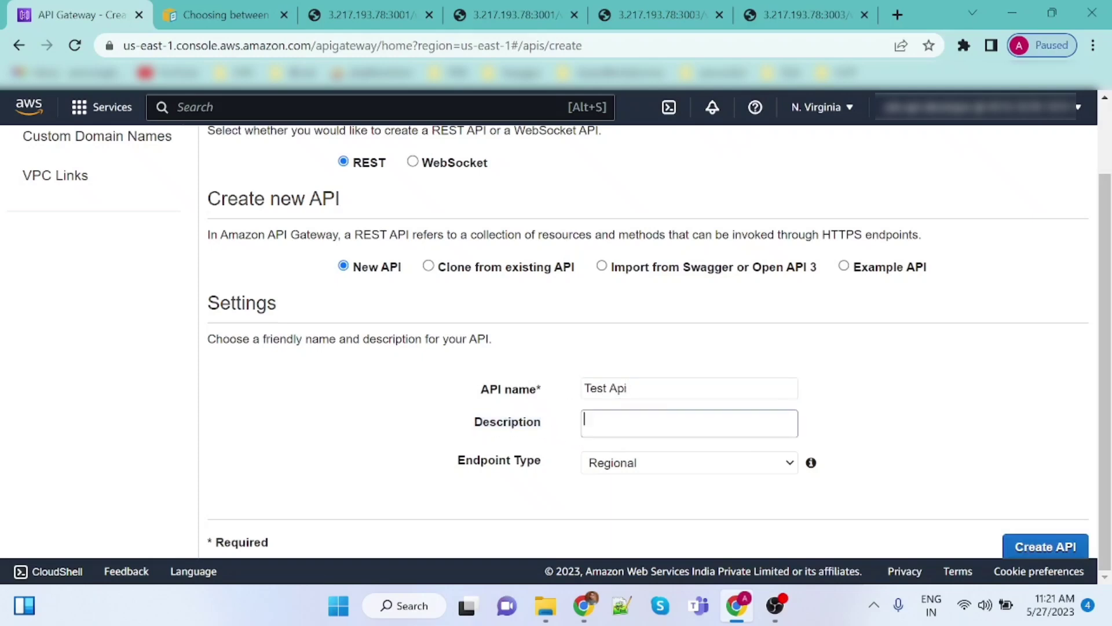
left_click_drag(638, 390, 549, 389)
key("ctrl+c")
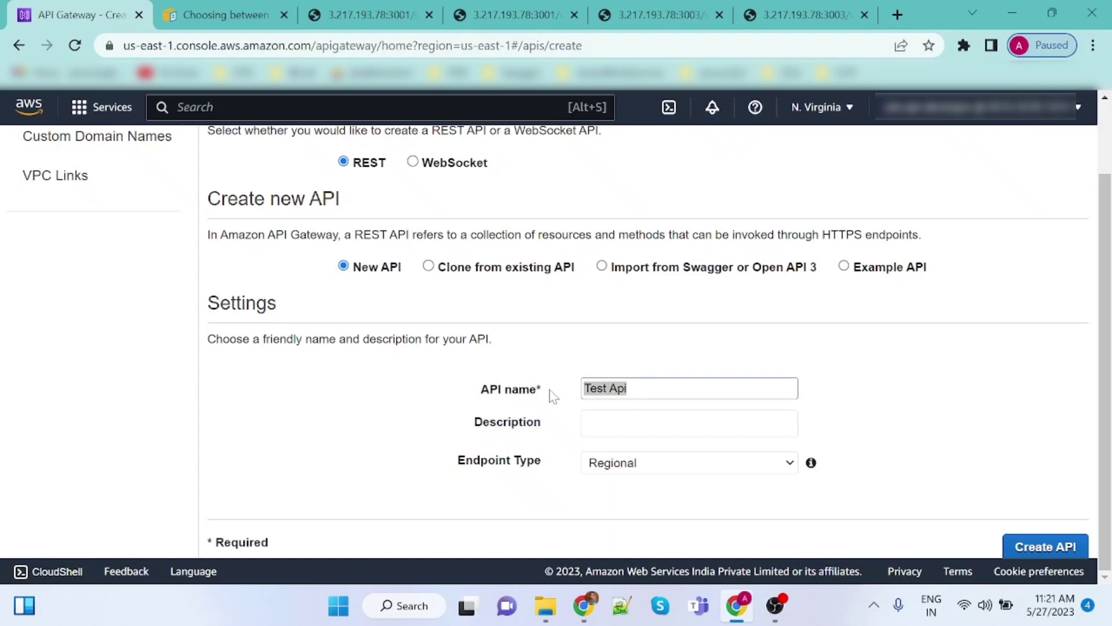
key("Tab")
key("ctrl+v")
type("Description")
- Choose Regional as the endpoint type and create the API
left_click(653, 469)
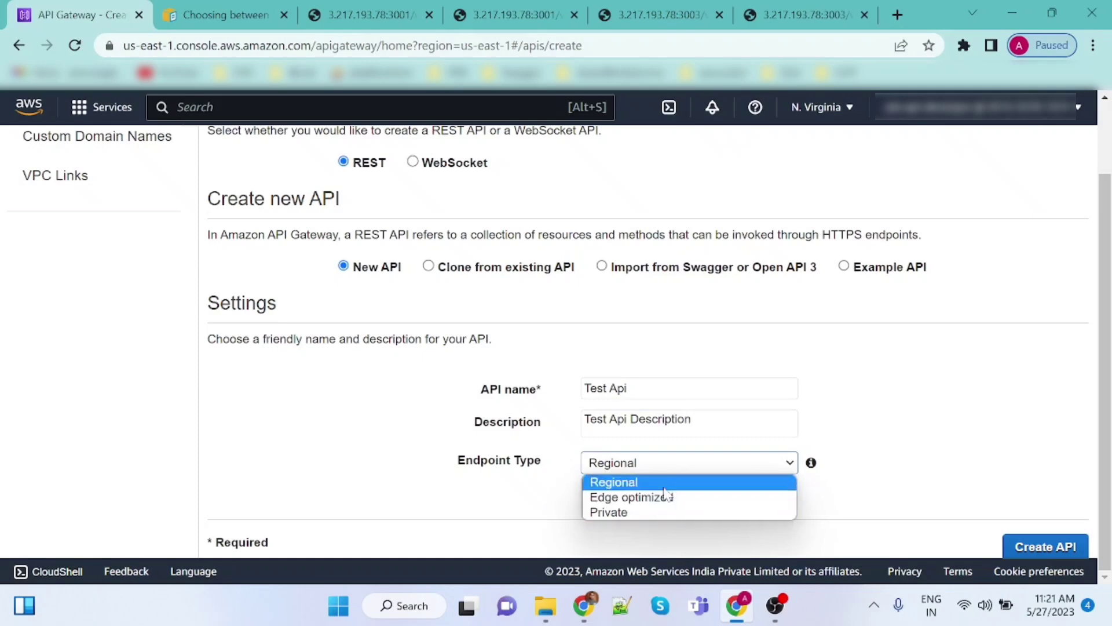
left_click(664, 487)
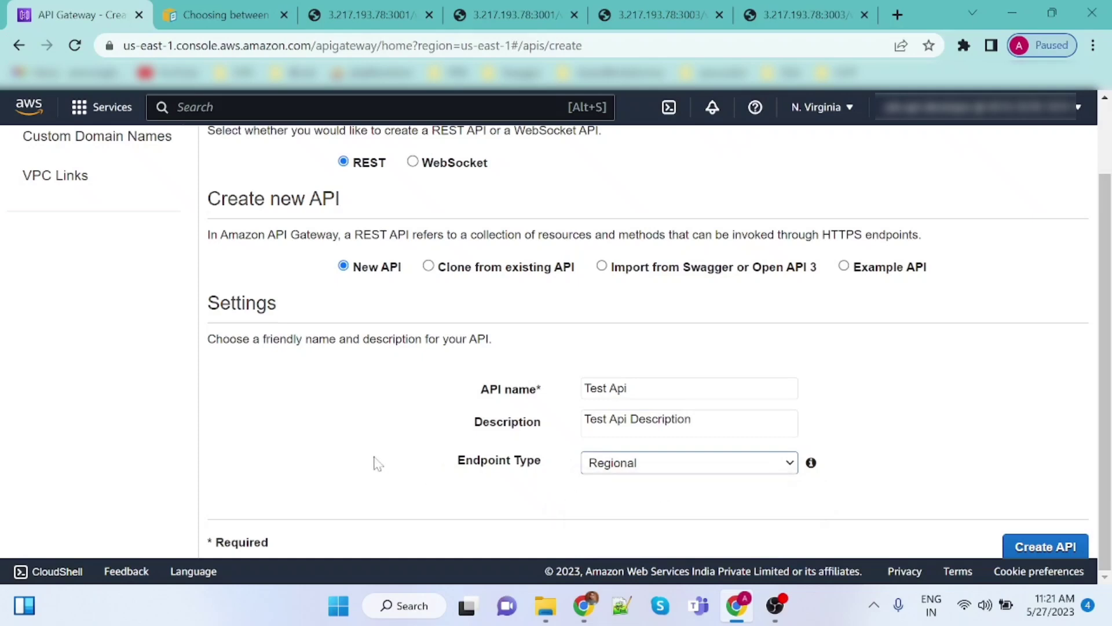
left_click(972, 418)
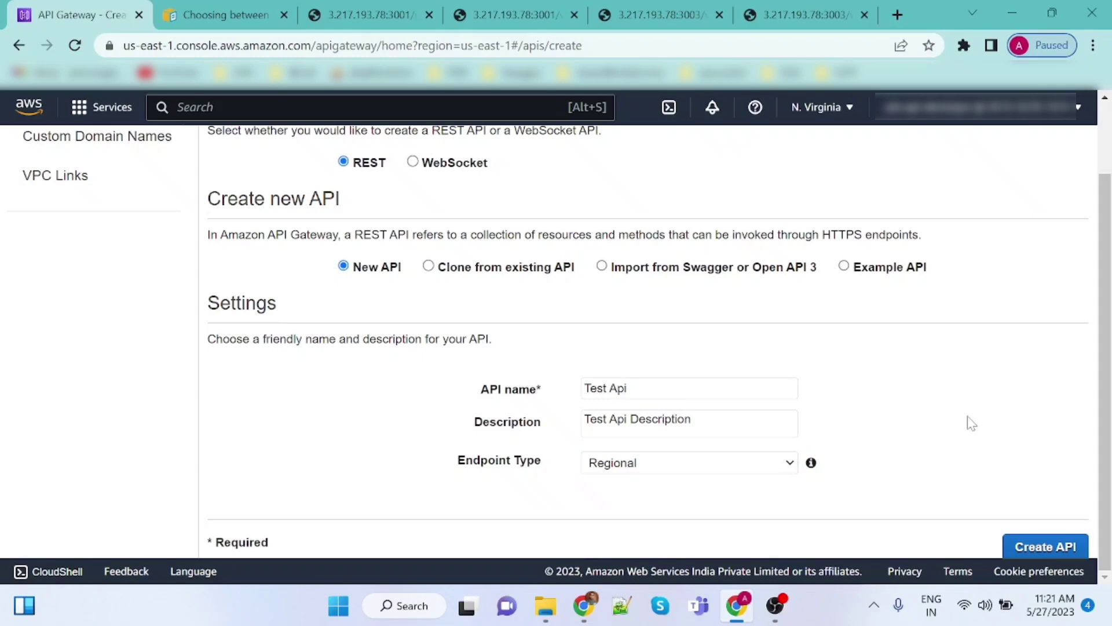
left_click(1037, 546)
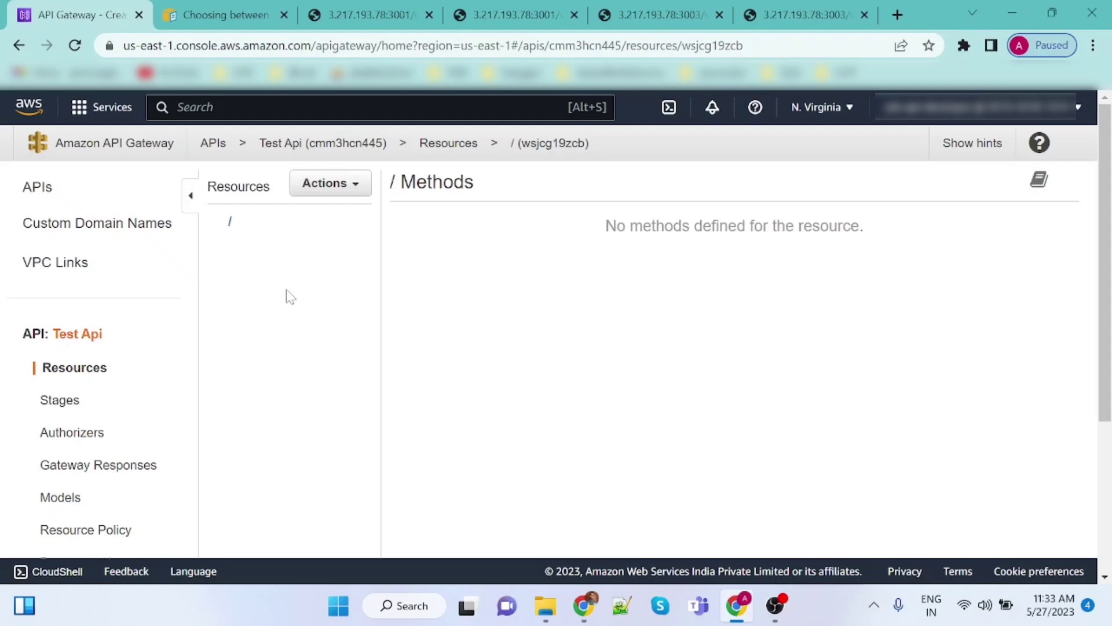
- Create a child resource named "Login Service" with path login-service under the root, with API Gateway CORS enabled
left_click(336, 192)
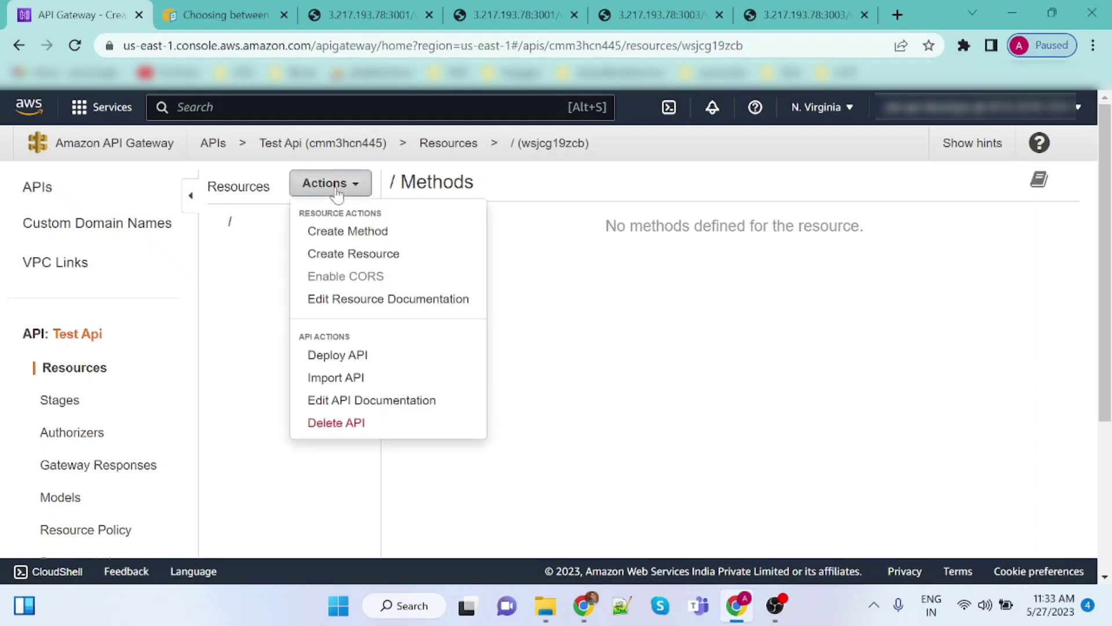
left_click(370, 254)
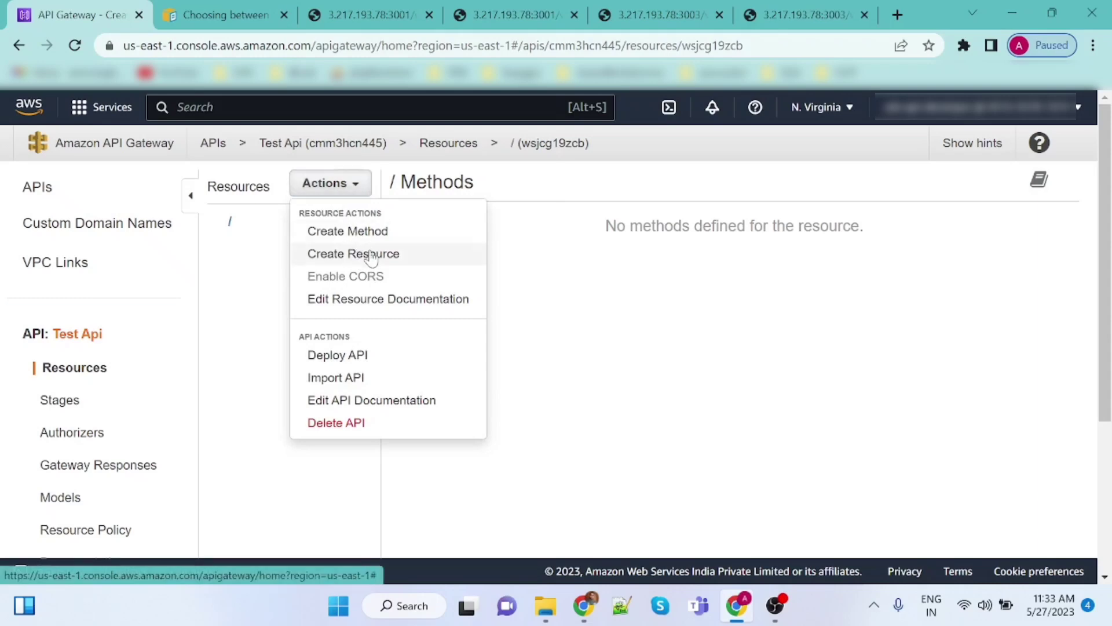
left_click(719, 287)
type("L")
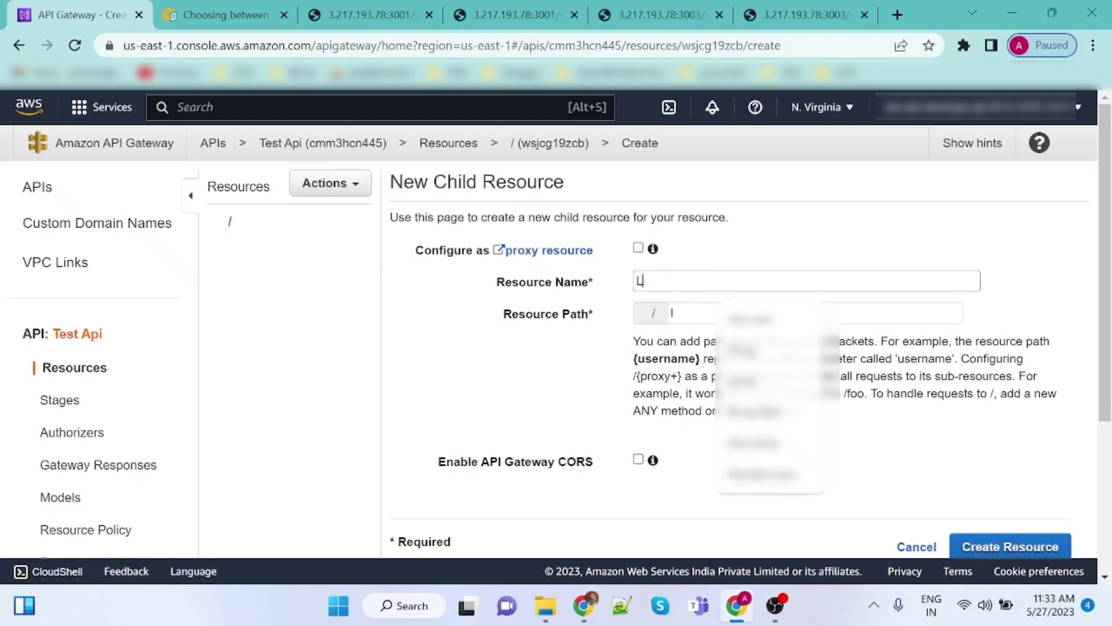
type("ogin Service")
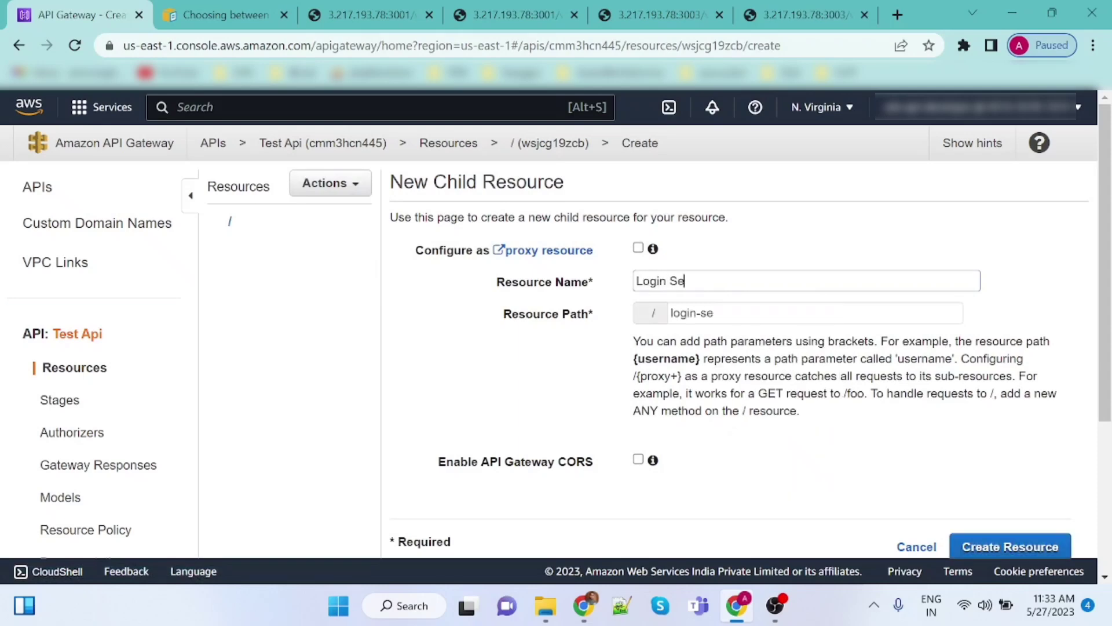
left_click(639, 459)
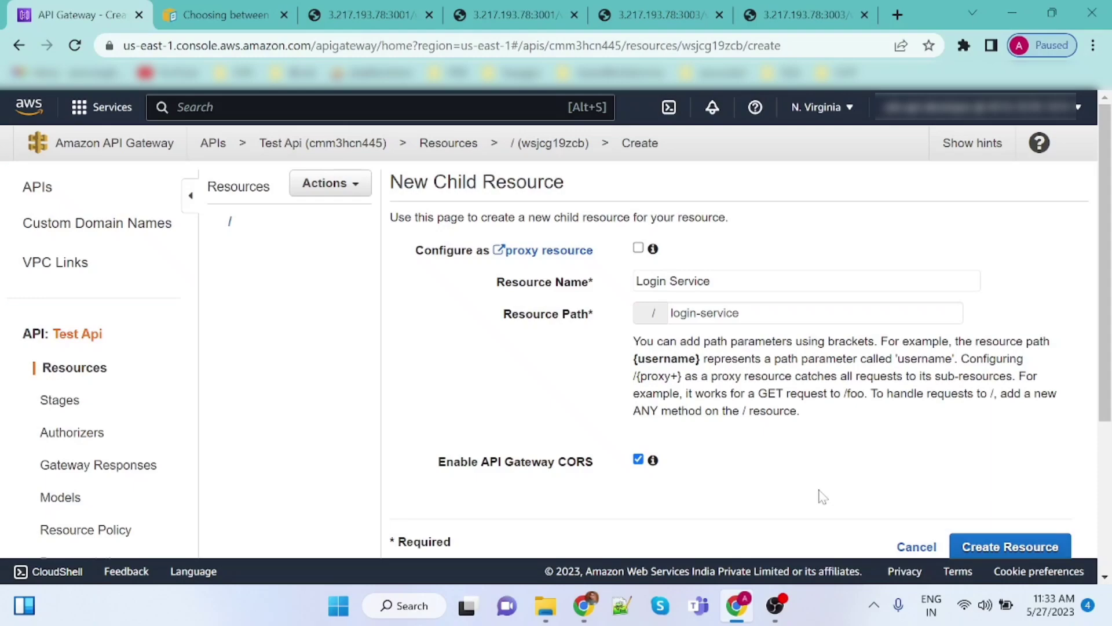
scroll(823, 461, "down", 3)
scroll(823, 460, "up", 3)
left_click(1020, 546)
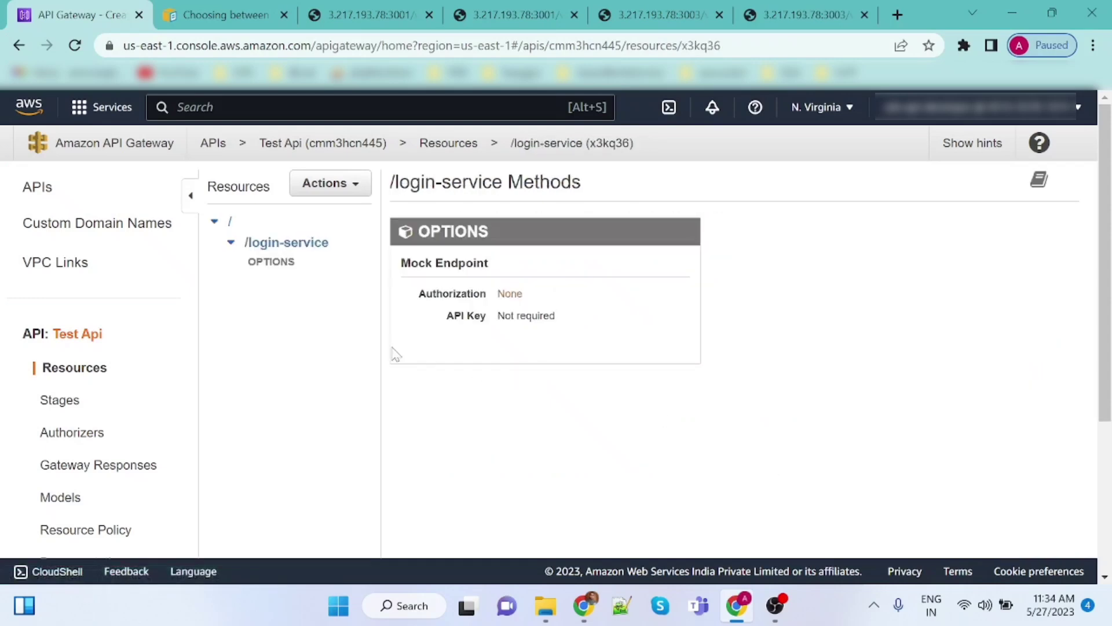
- Begin a new child resource under /login-service, naming it "Proxy" with the resource path {proxy+}
left_click(291, 245)
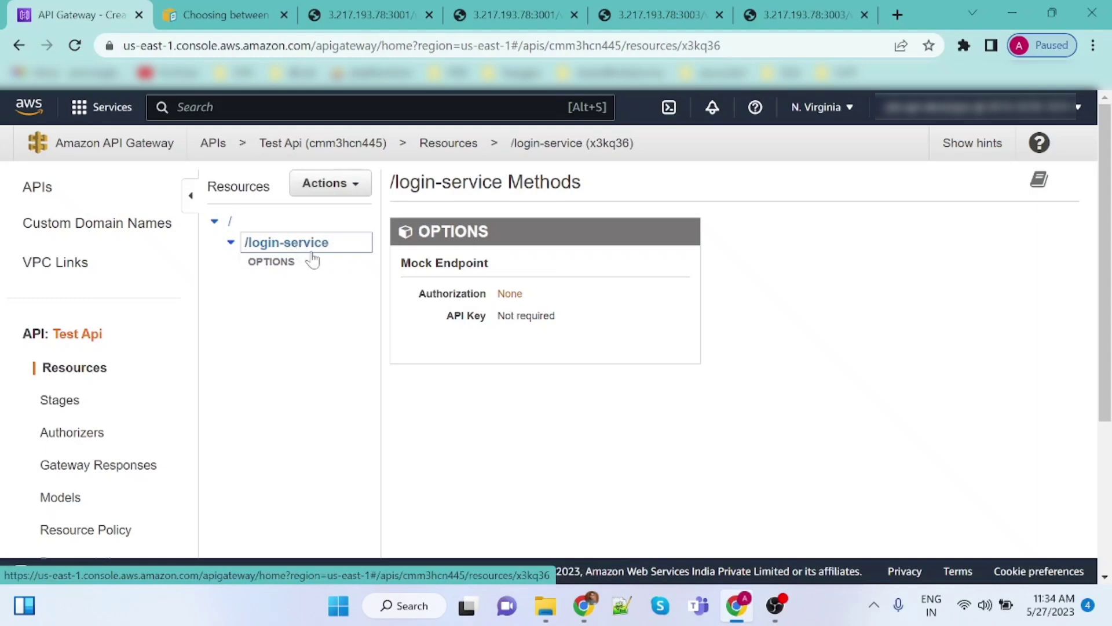
left_click(327, 183)
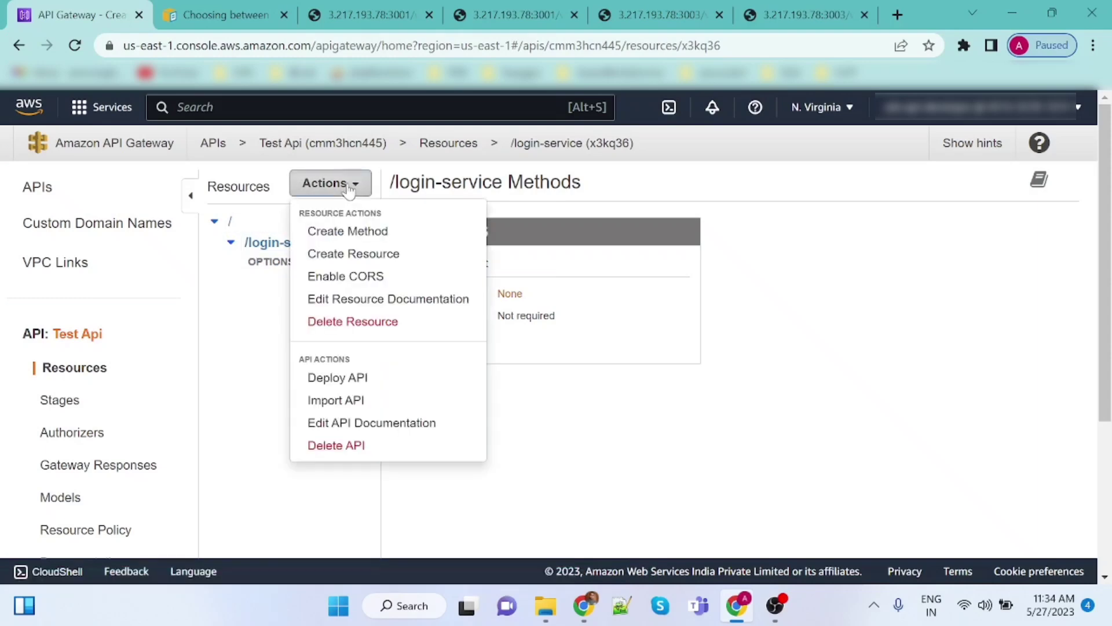
left_click(355, 255)
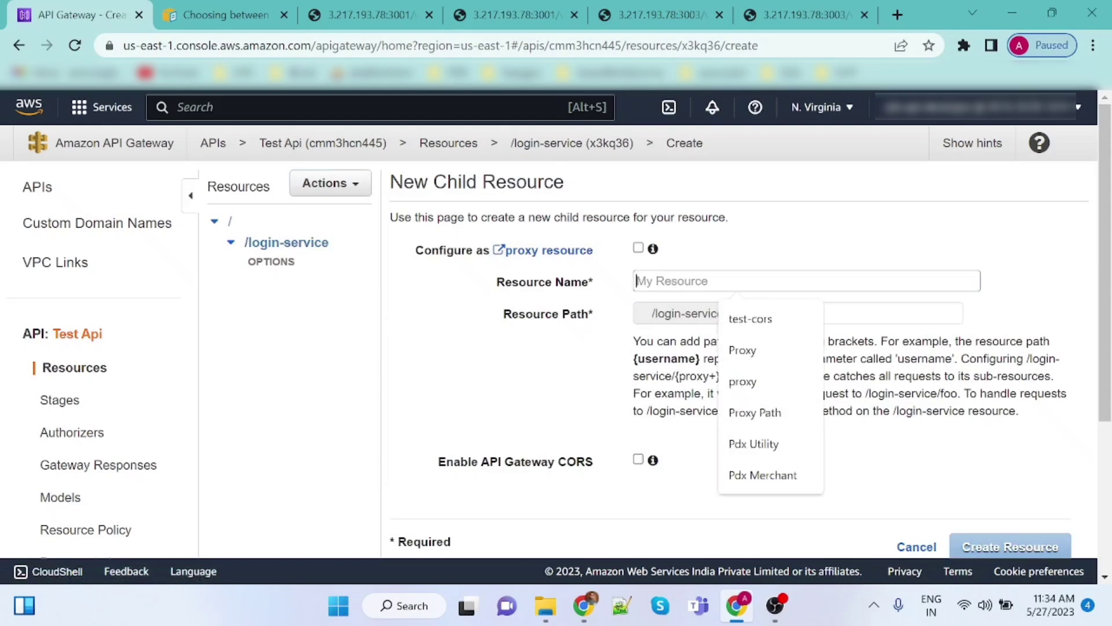
type("Proxy")
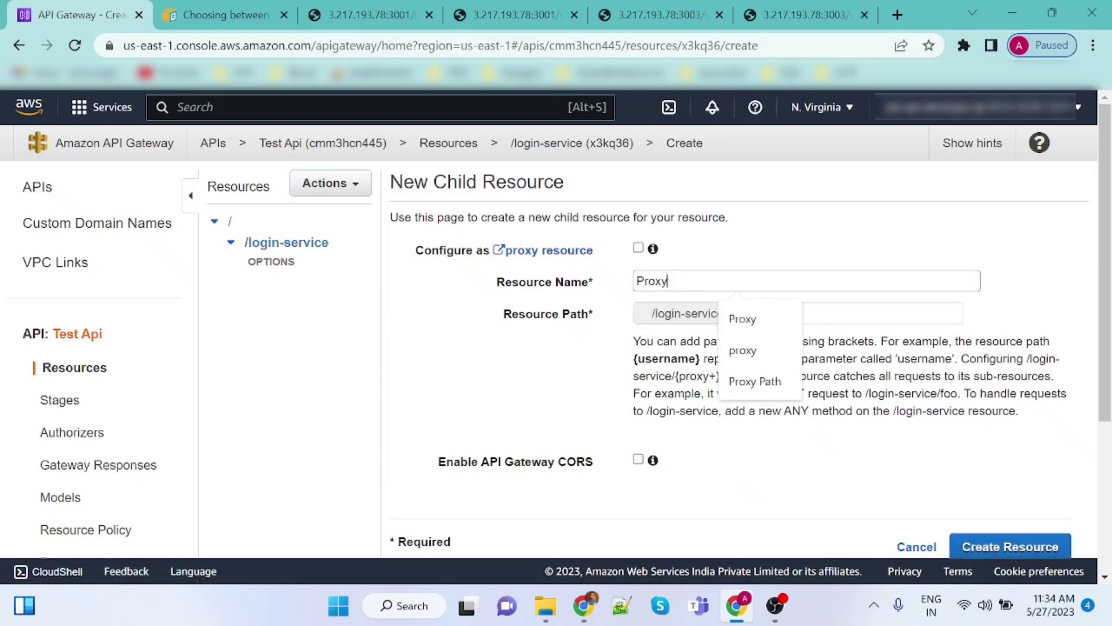
key("Tab")
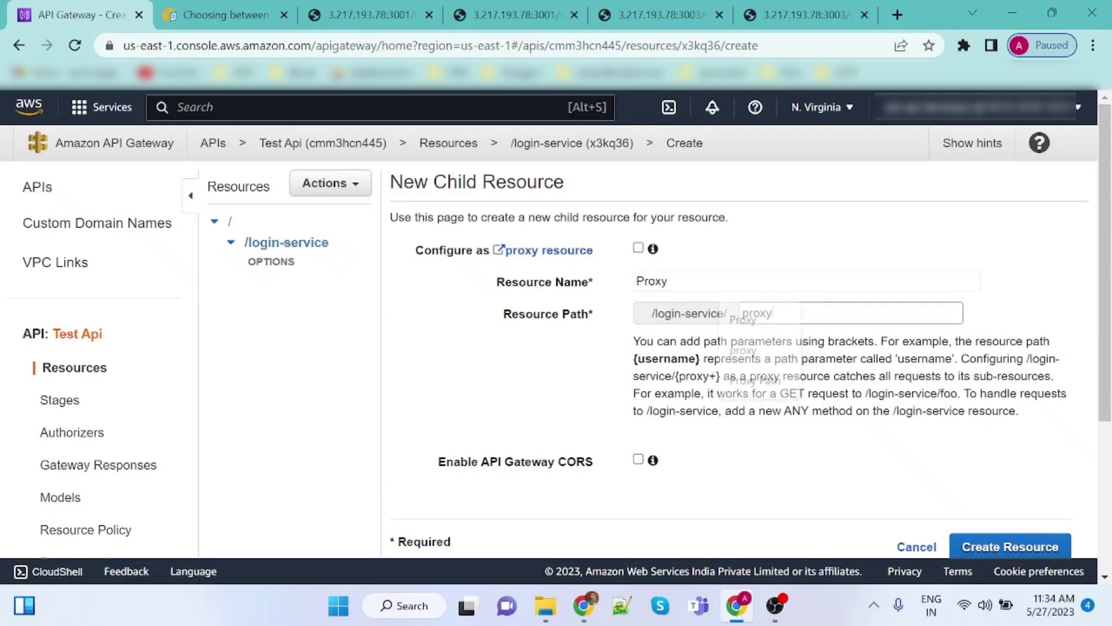
key("ctrl+a")
key("BackSpace")
type("{}")
type("proxy")
type("+")
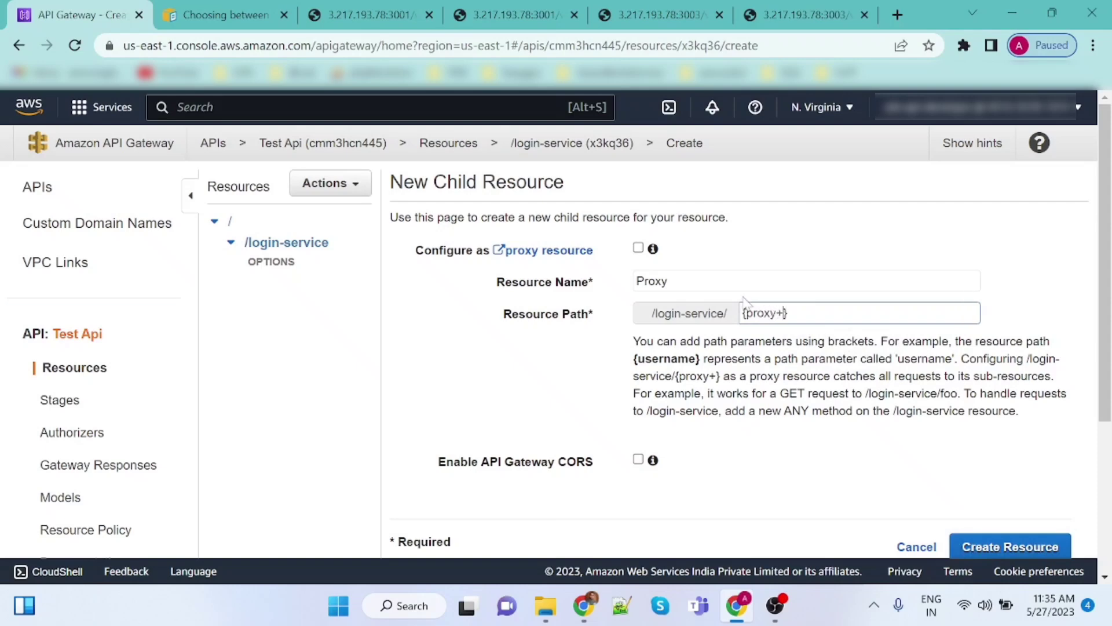
- Configure the Proxy child resource as a proxy resource, enable API Gateway CORS and create it
left_click(638, 248)
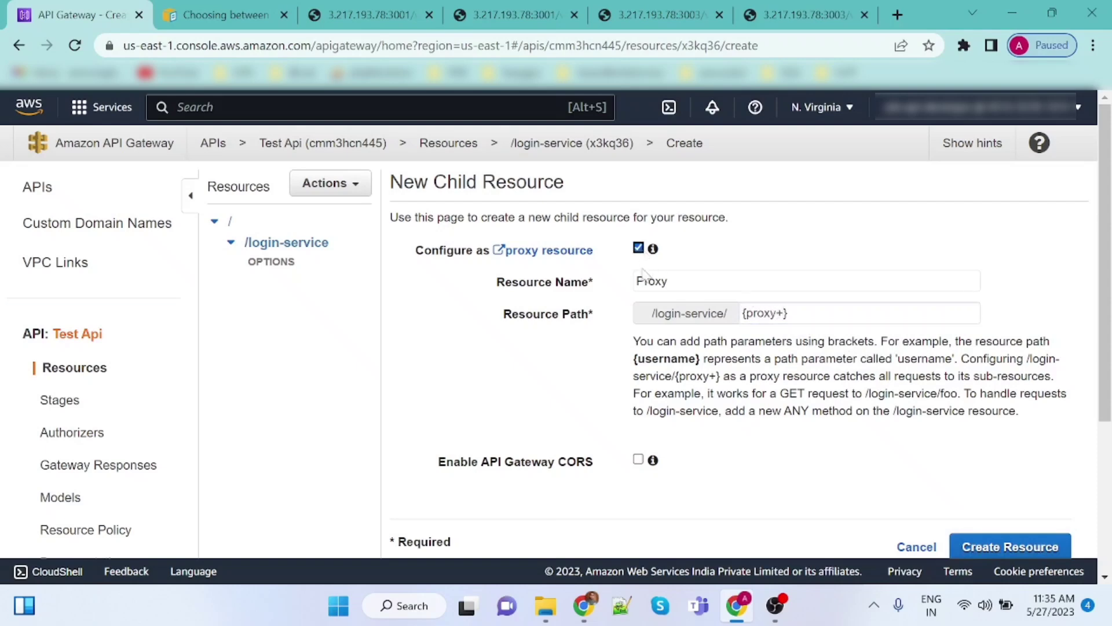
left_click(639, 462)
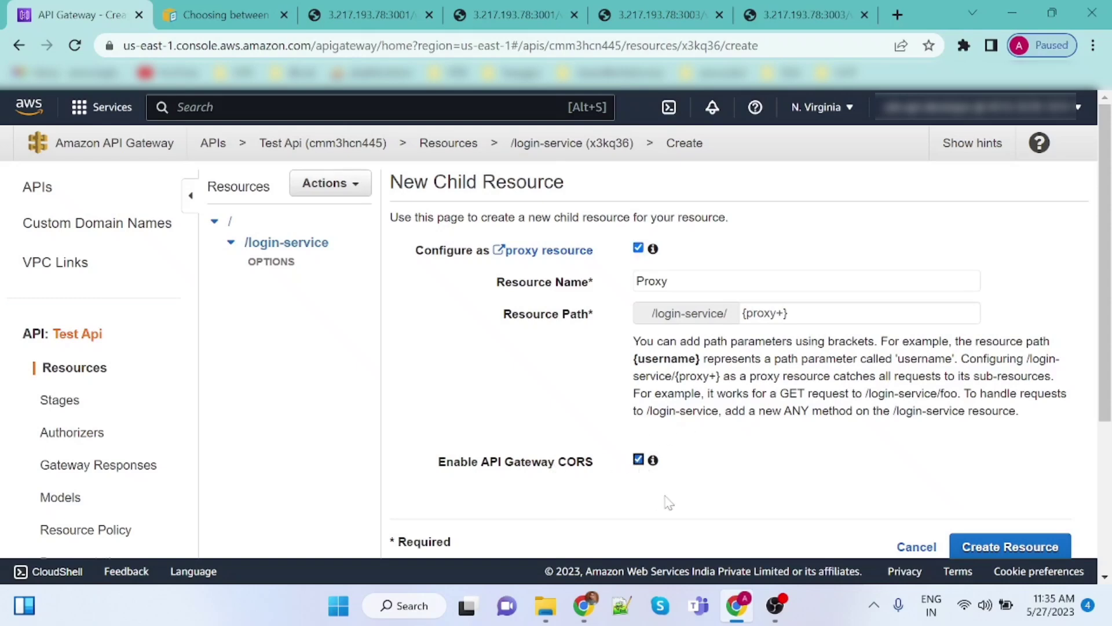
left_click(1005, 546)
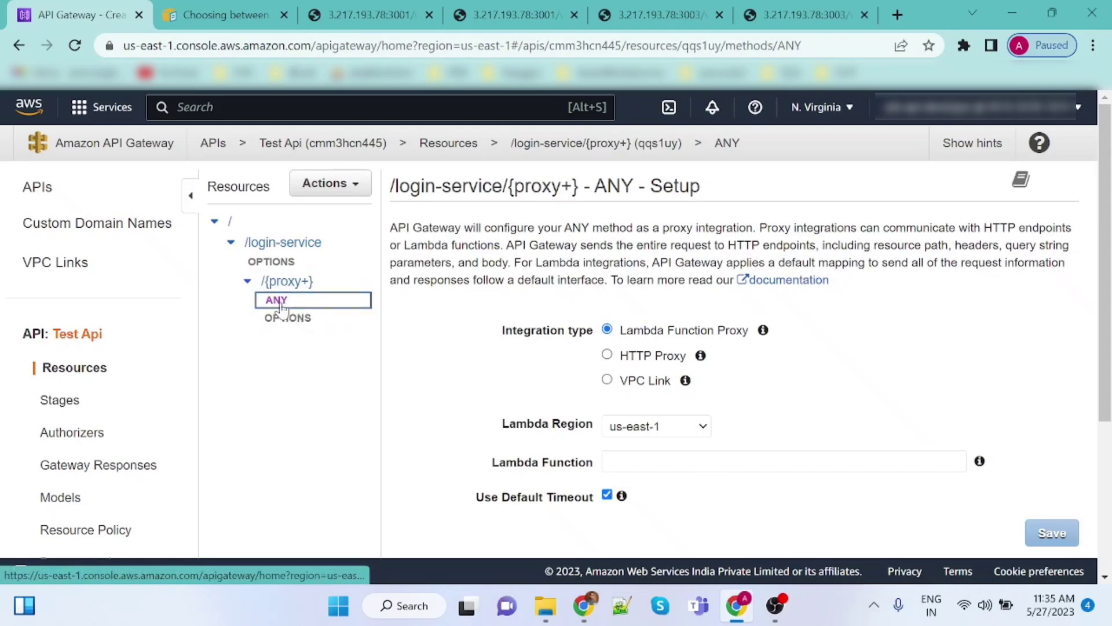
- Set the integration type of the /login-service/{proxy+} ANY method to HTTP Proxy
left_click(607, 355)
scroll(530, 432, "down", 1)
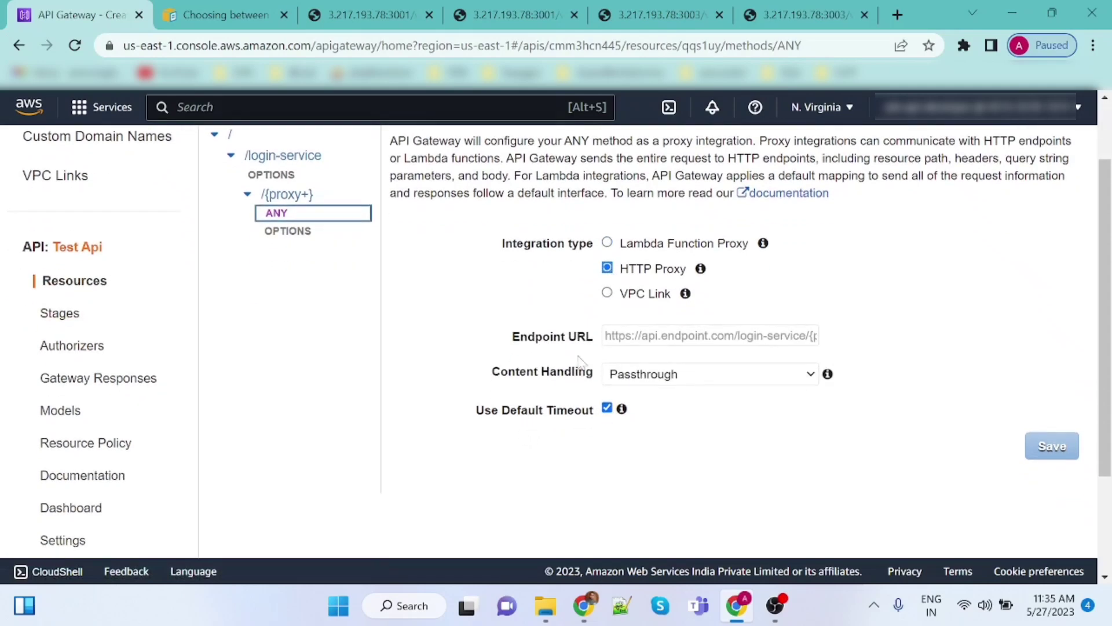
left_click(605, 336)
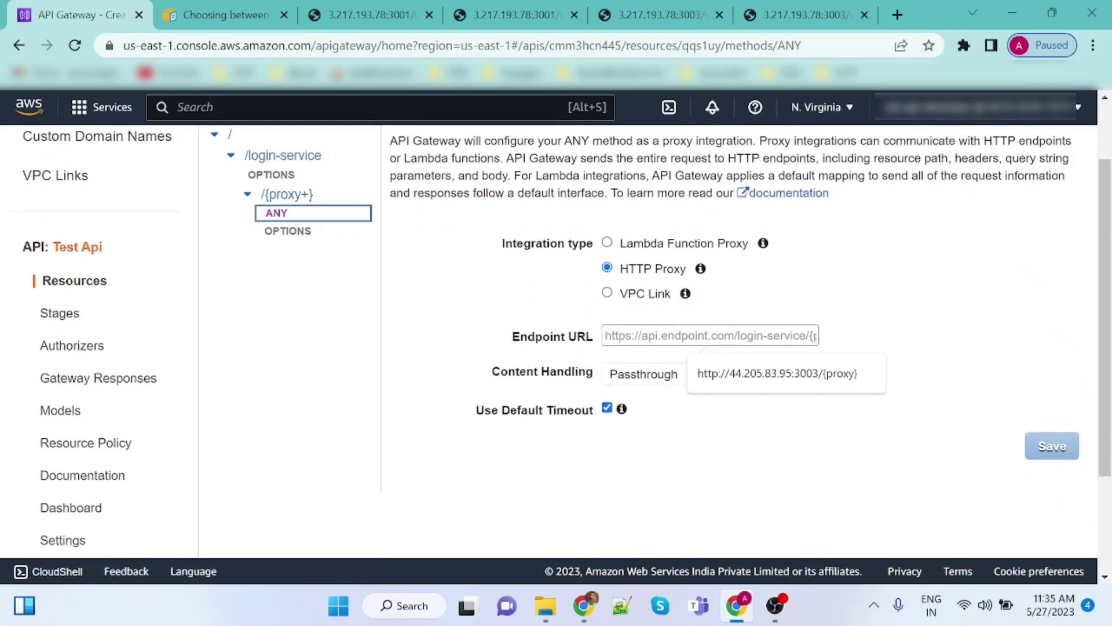
left_click(530, 306)
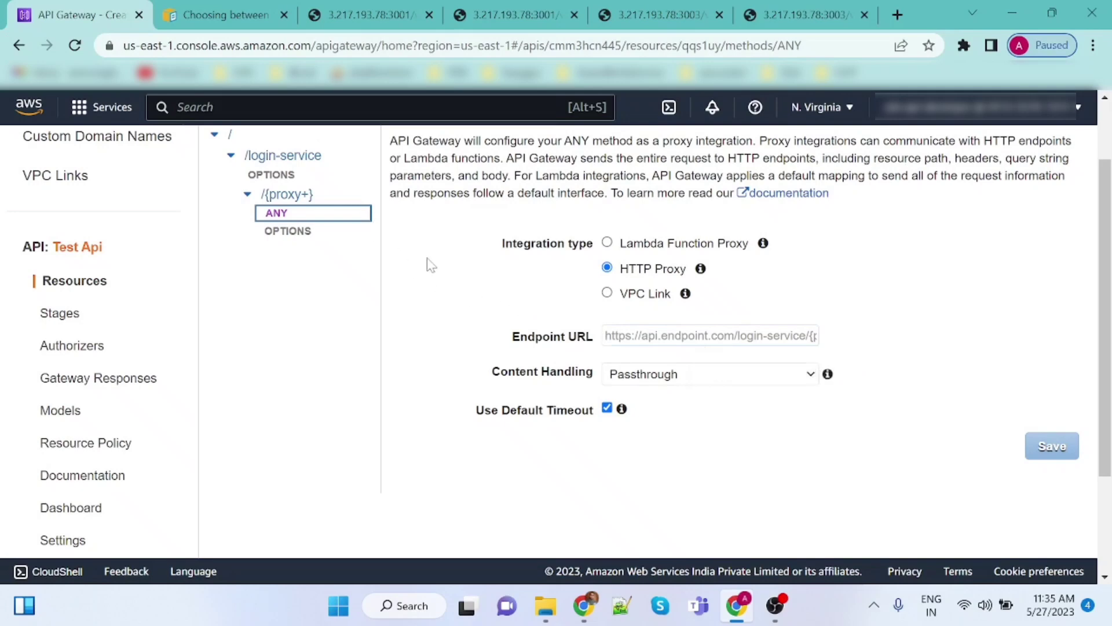
left_click(371, 15)
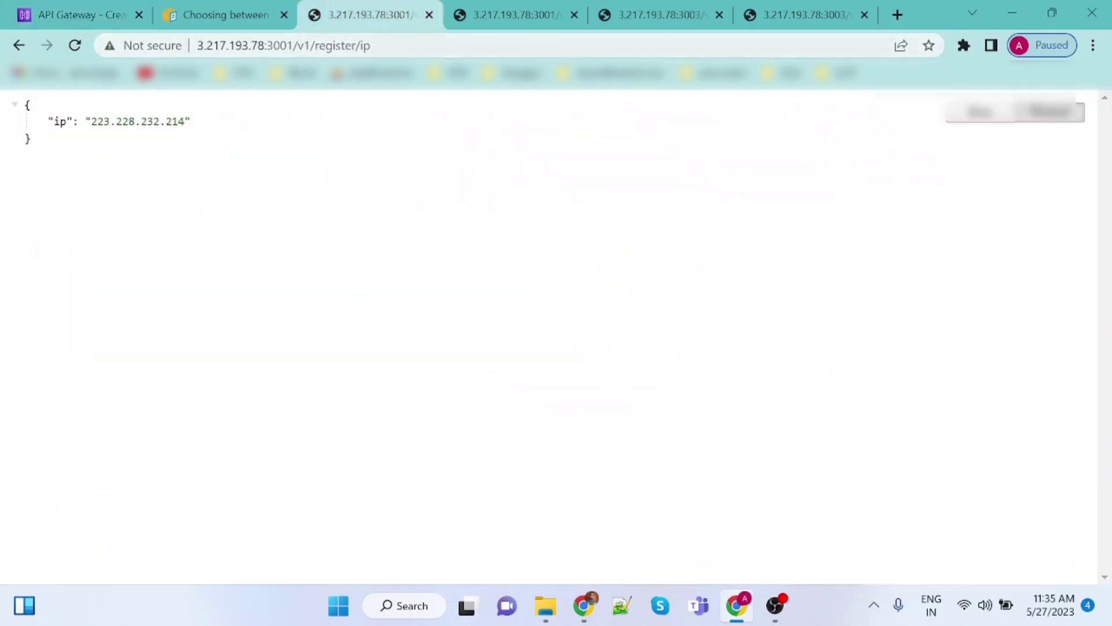
left_click_drag(293, 45, 198, 45)
key("ctrl+c")
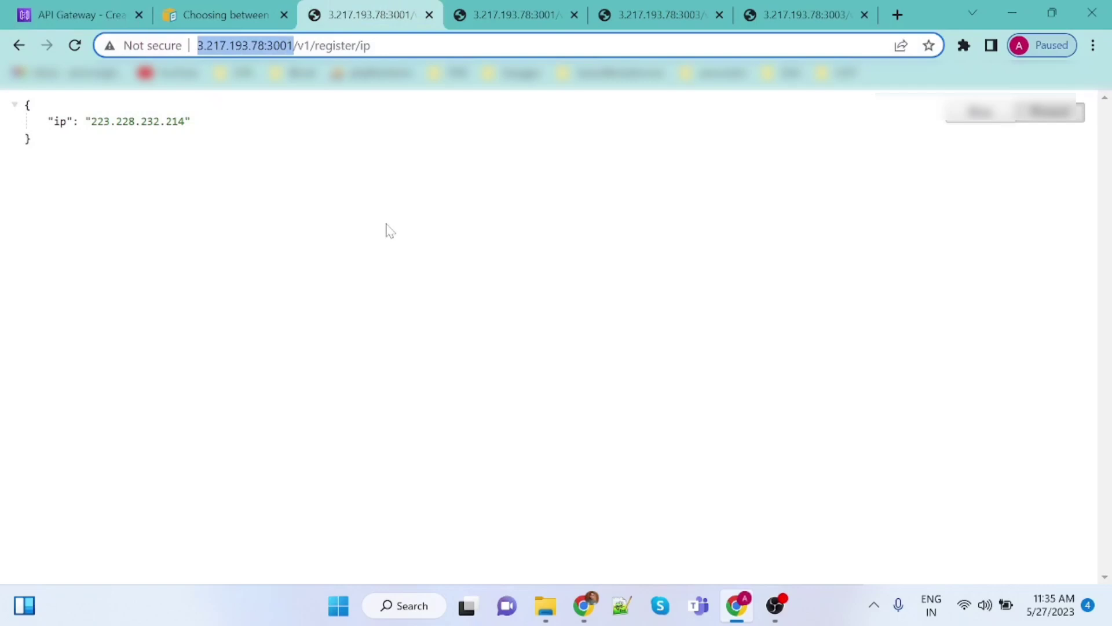
left_click(72, 14)
left_click(704, 336)
key("ctrl+v")
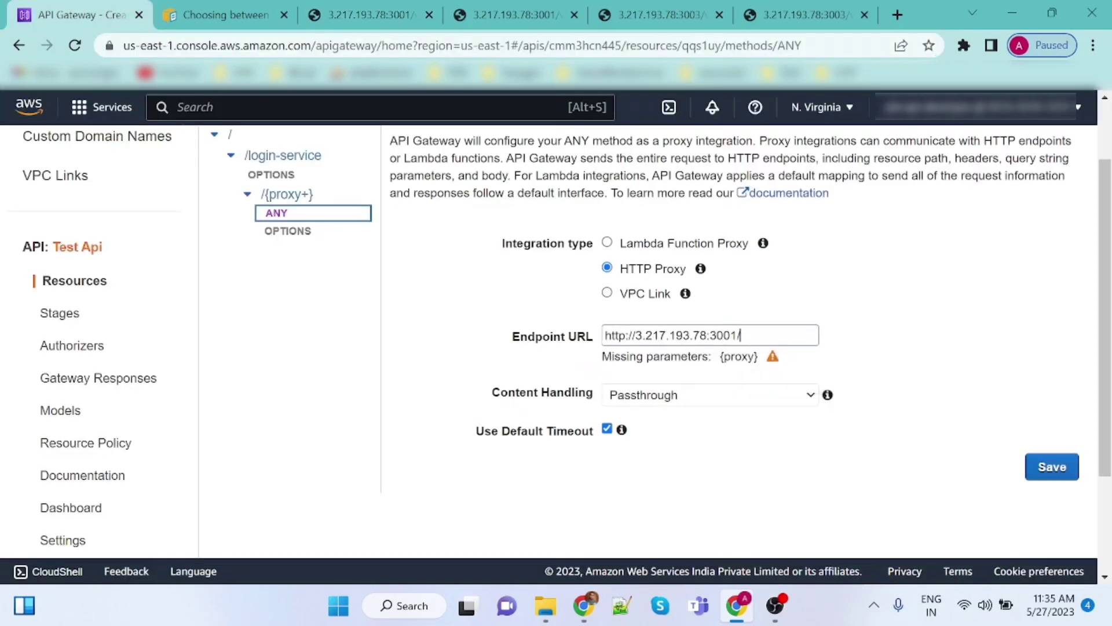
left_click_drag(720, 356, 763, 363)
key("ctrl+c")
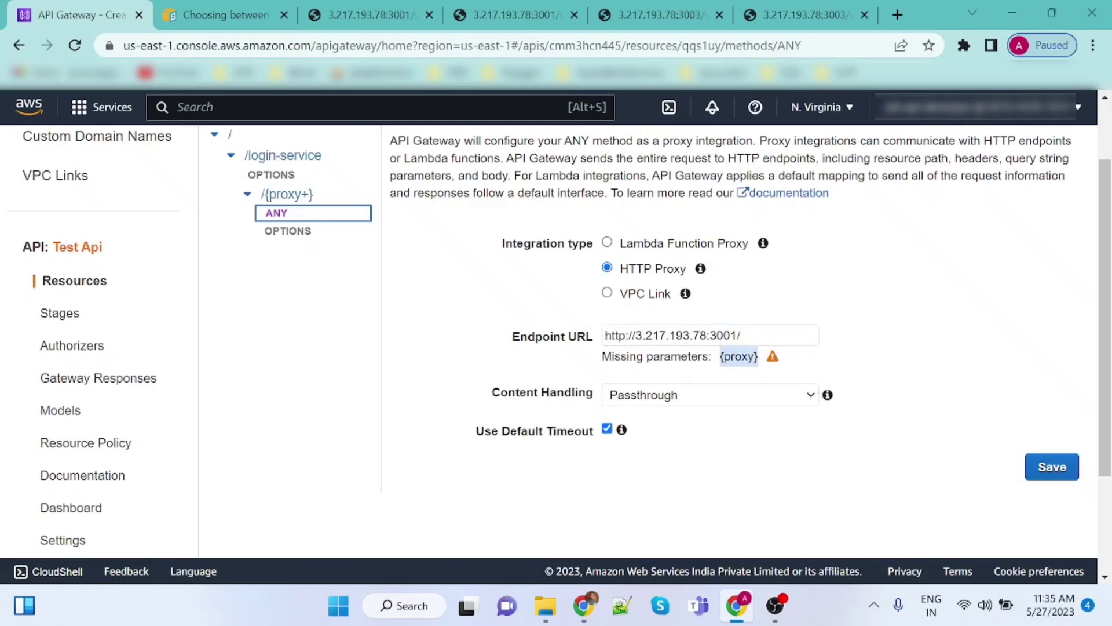
left_click(799, 336)
key("ctrl+v")
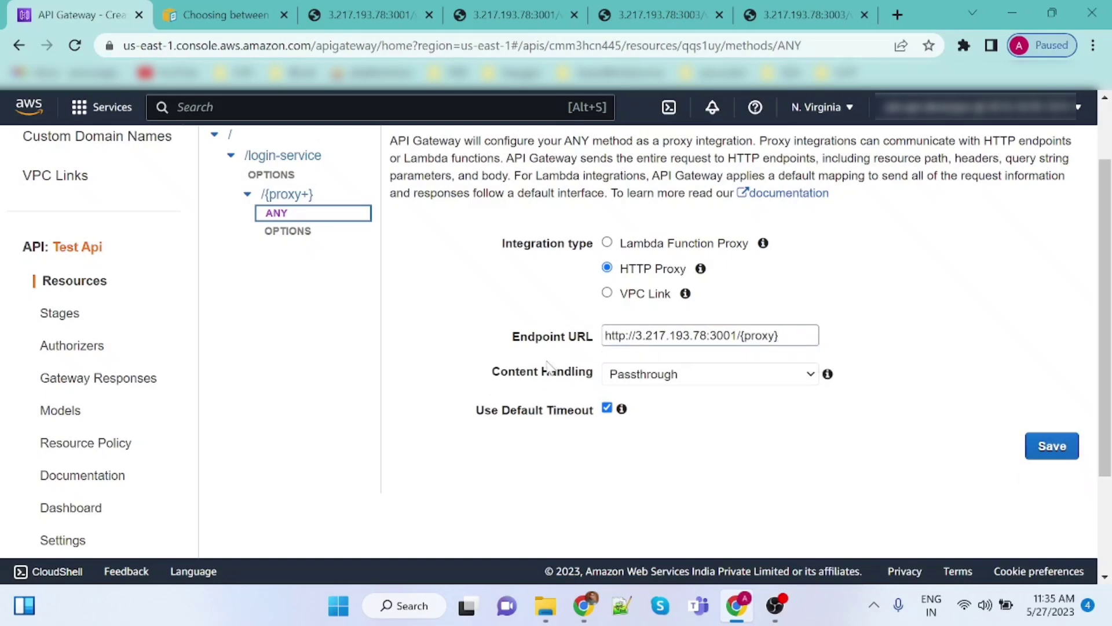
scroll(551, 367, "up", 2)
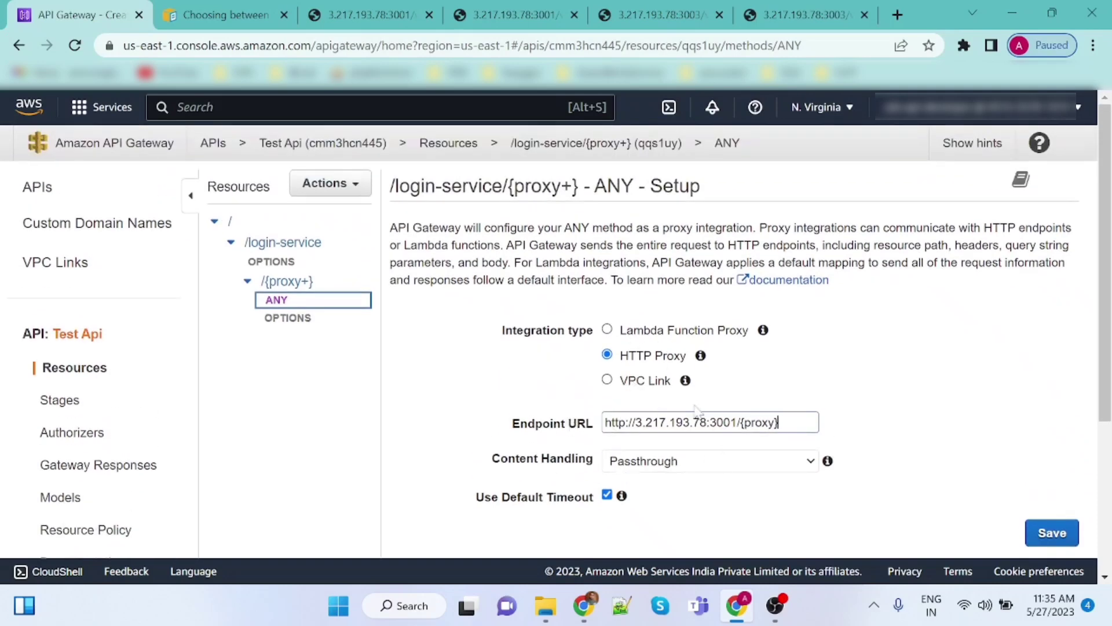
scroll(665, 530, "down", 2)
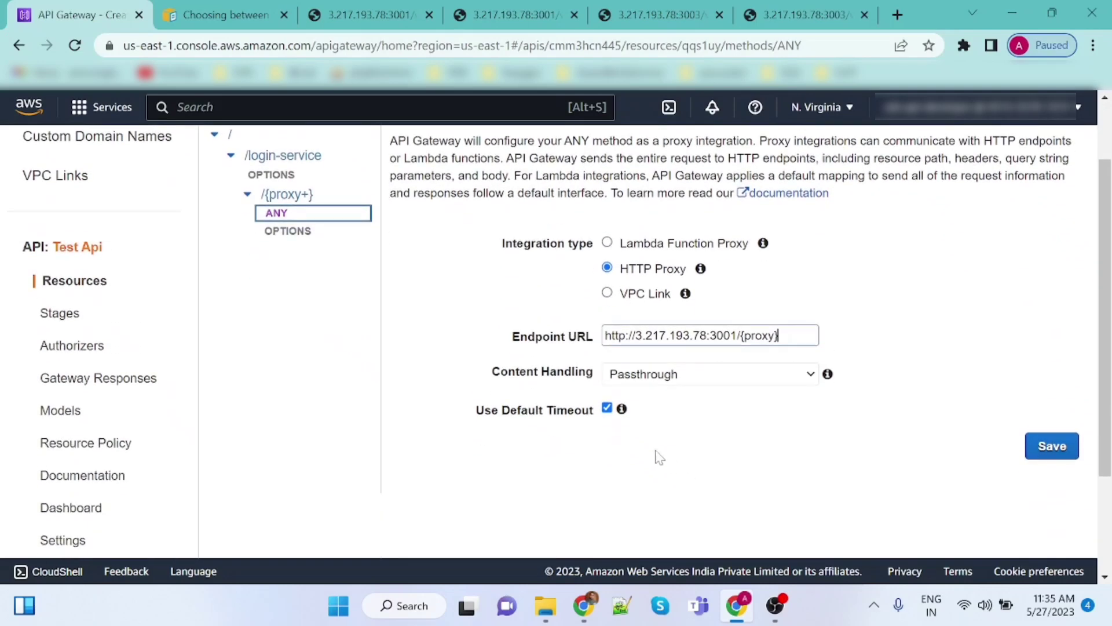
left_click(1053, 446)
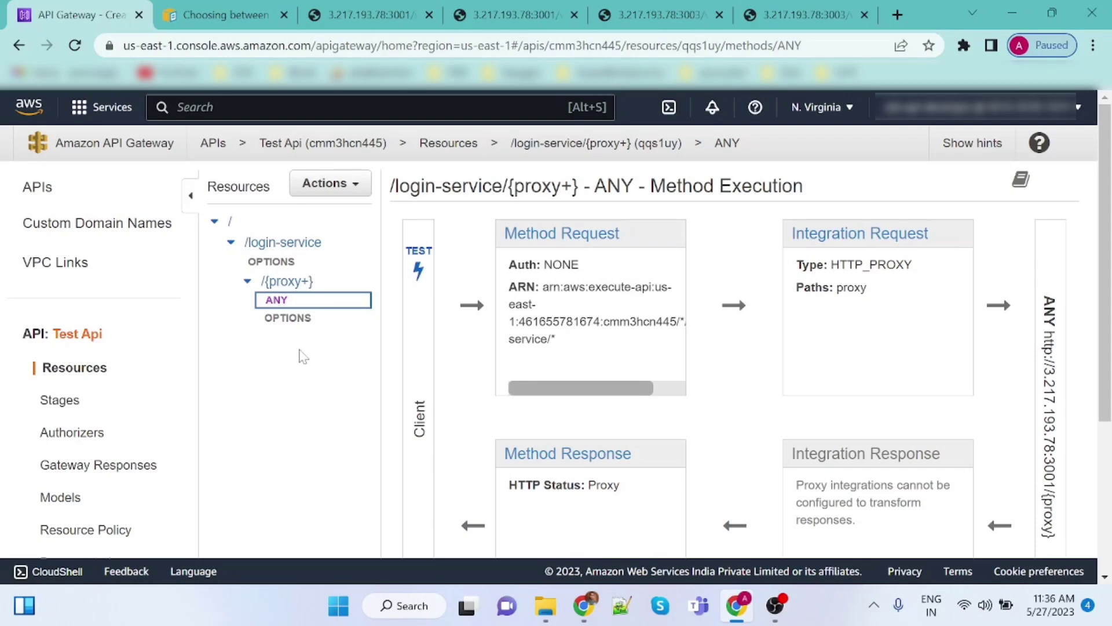
- Deploy the API to a new stage named dev with the stage description "dev stage"
left_click(359, 185)
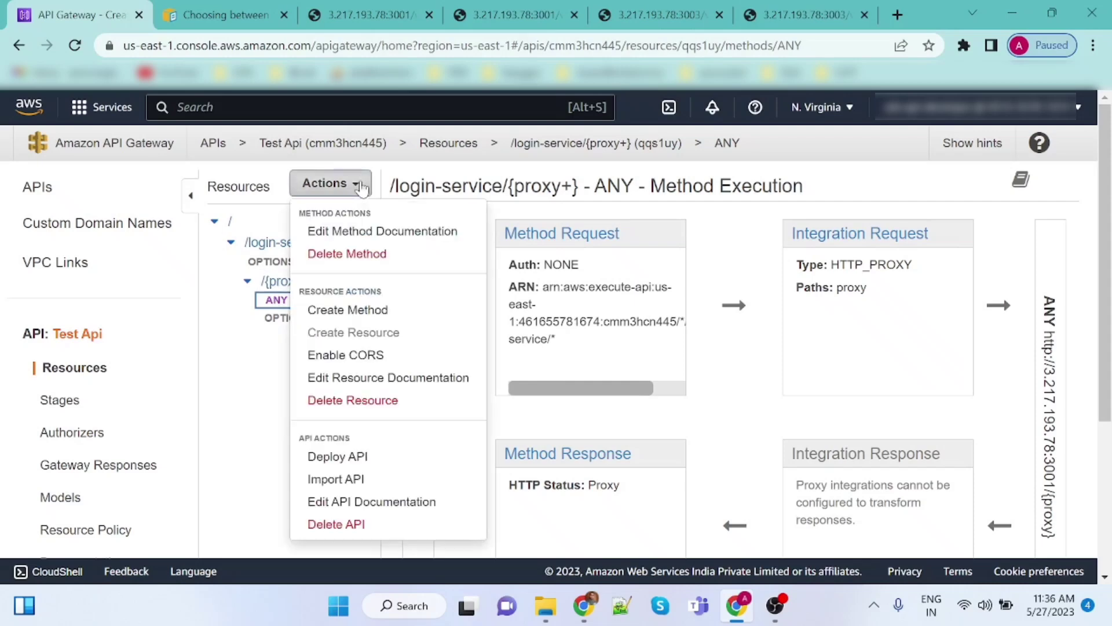
left_click(347, 458)
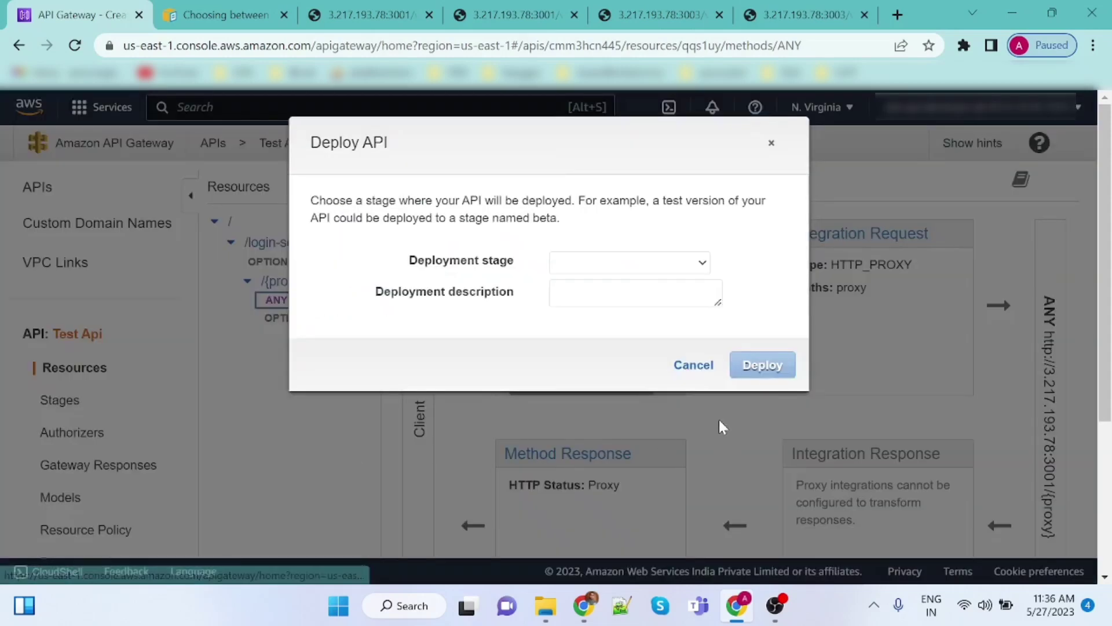
left_click(667, 264)
left_click(648, 297)
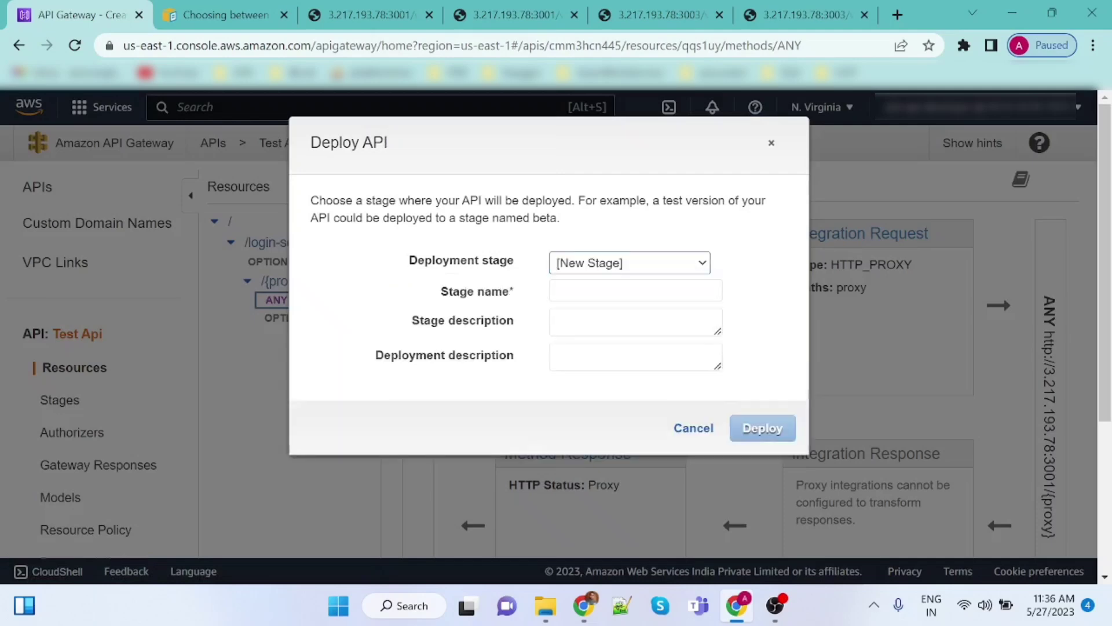
left_click(556, 290)
type("dev")
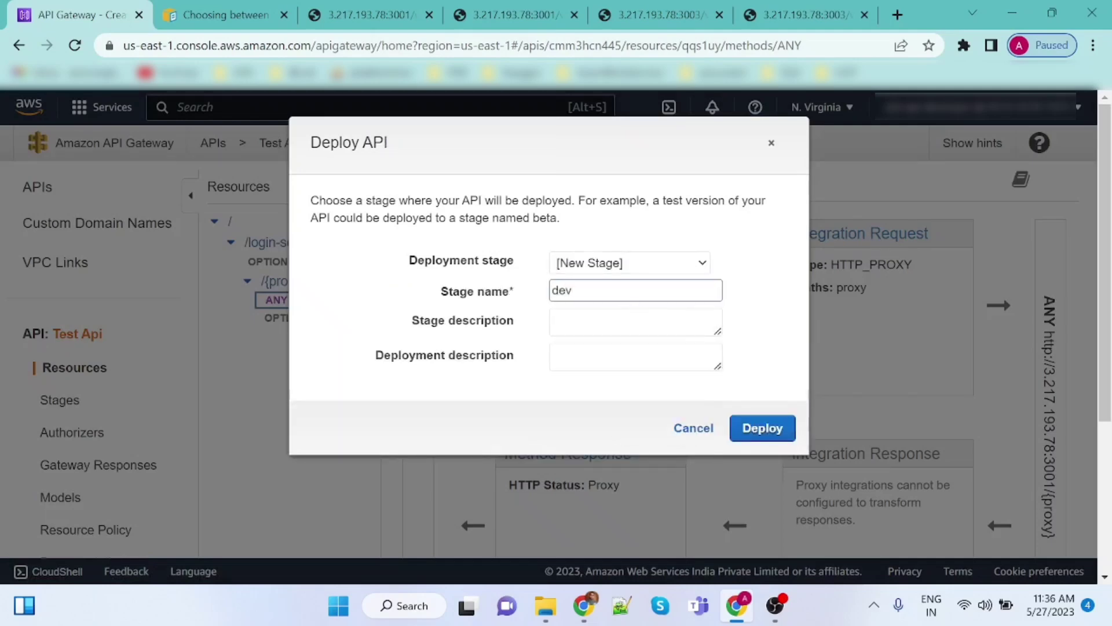
key("Tab")
type("dev stage")
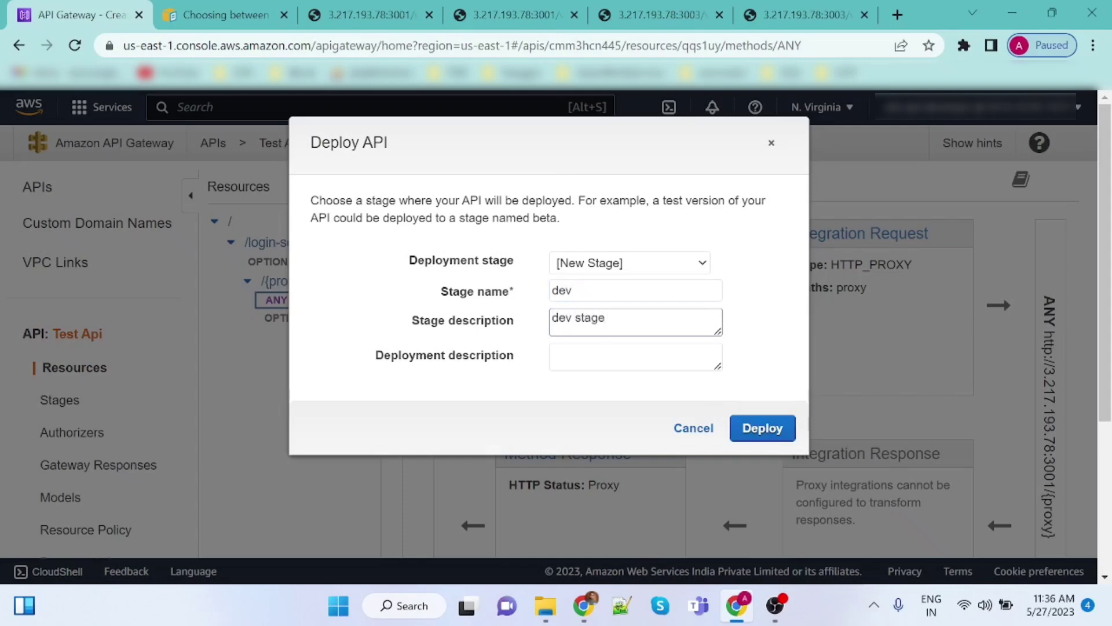
left_click(753, 430)
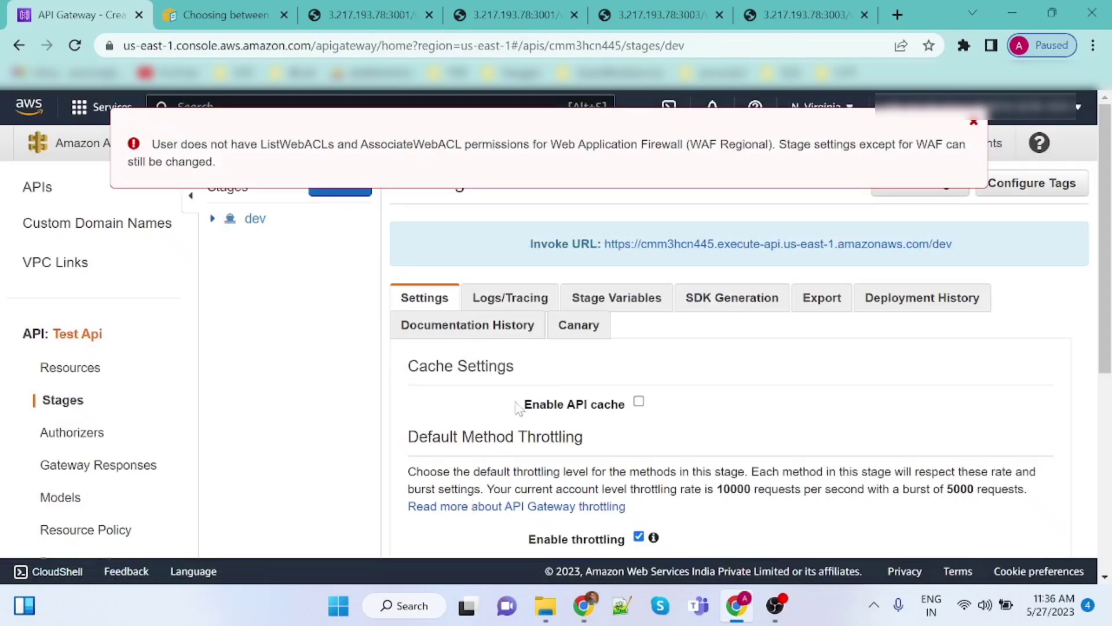
left_click(973, 123)
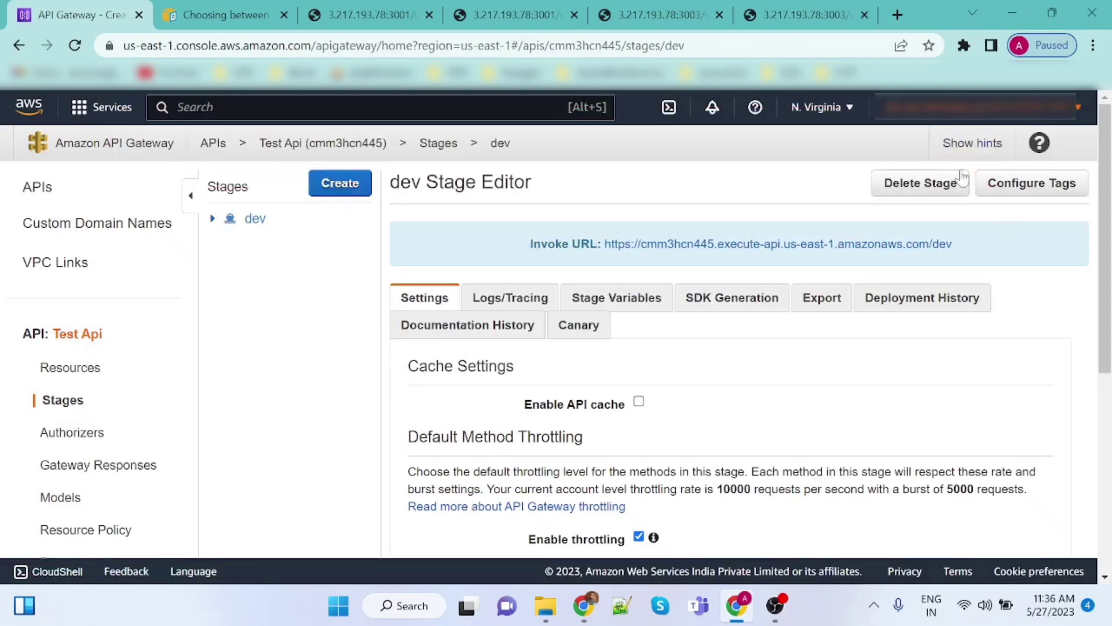
- Open the GET method of /login-service/{proxy+} in the dev stage and copy its invoke URL without the {proxy+} part
left_click(213, 219)
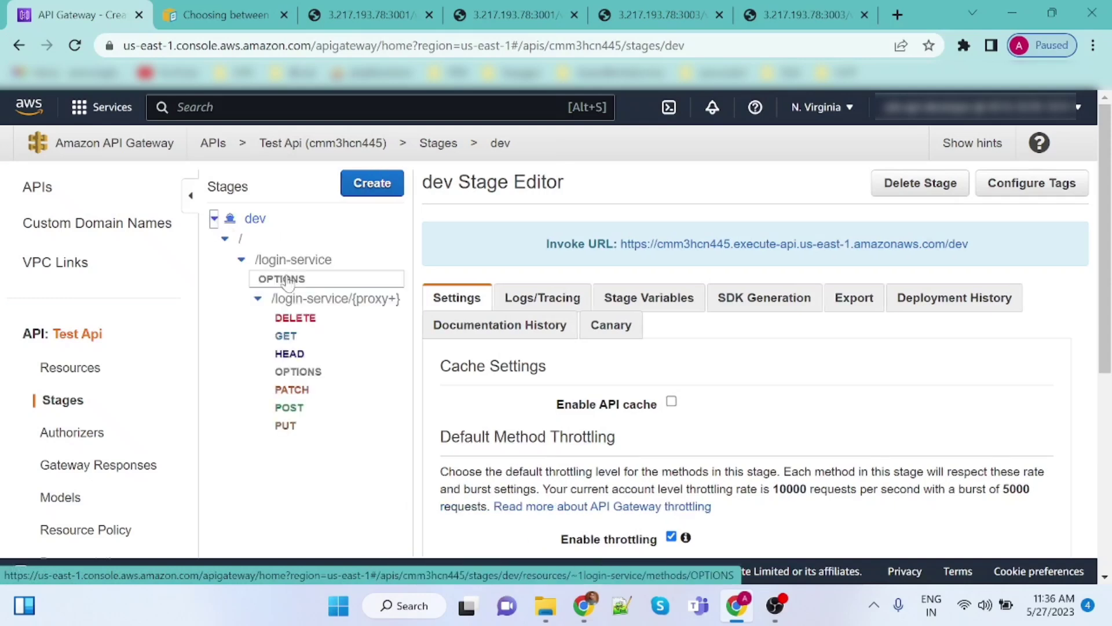
left_click(343, 303)
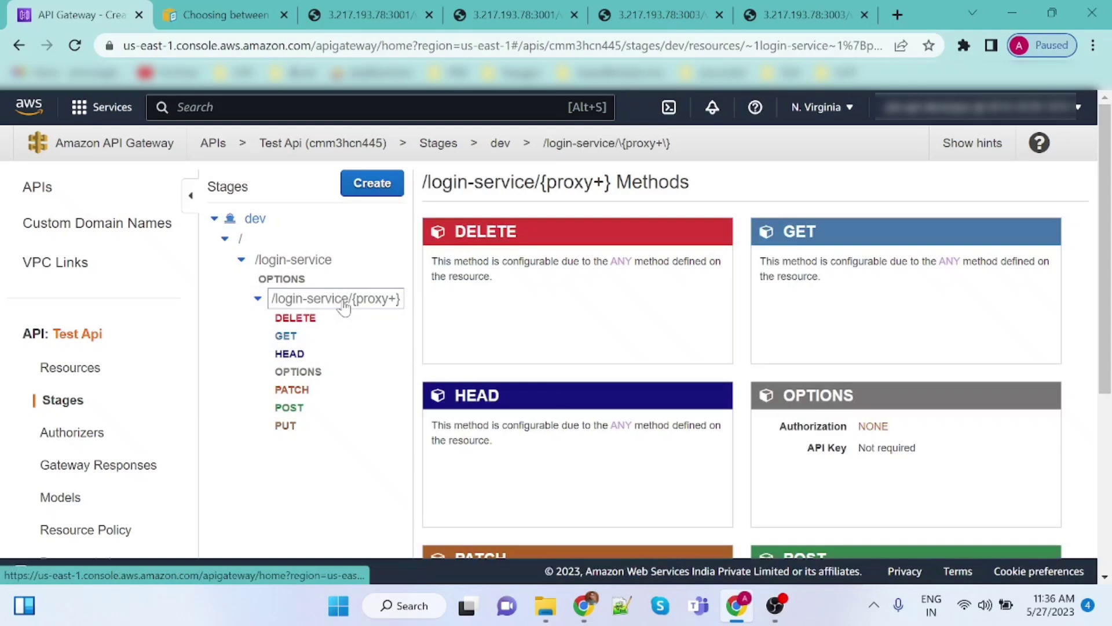
left_click(355, 342)
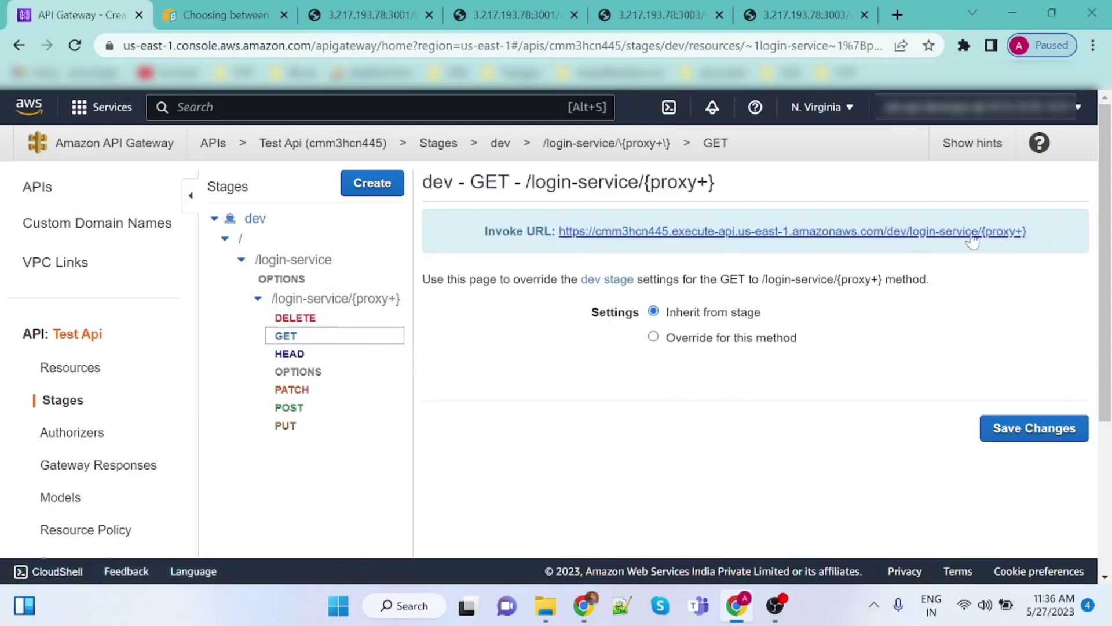
left_click(559, 237)
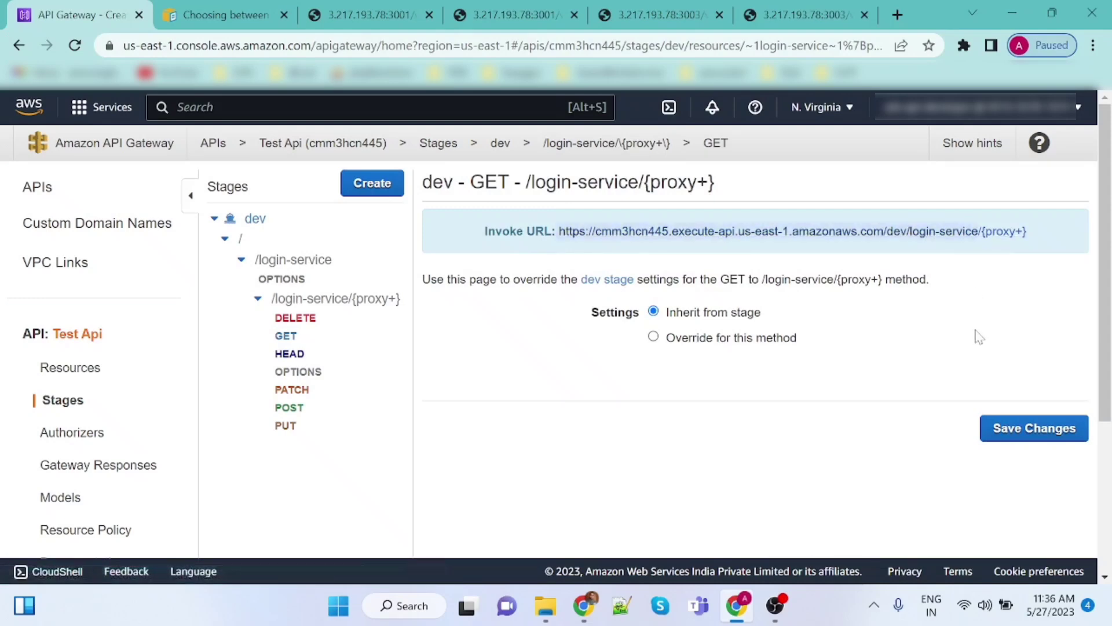
- Load the copied dev/login-service invoke URL in a new browser tab and examine the response
left_click(897, 14)
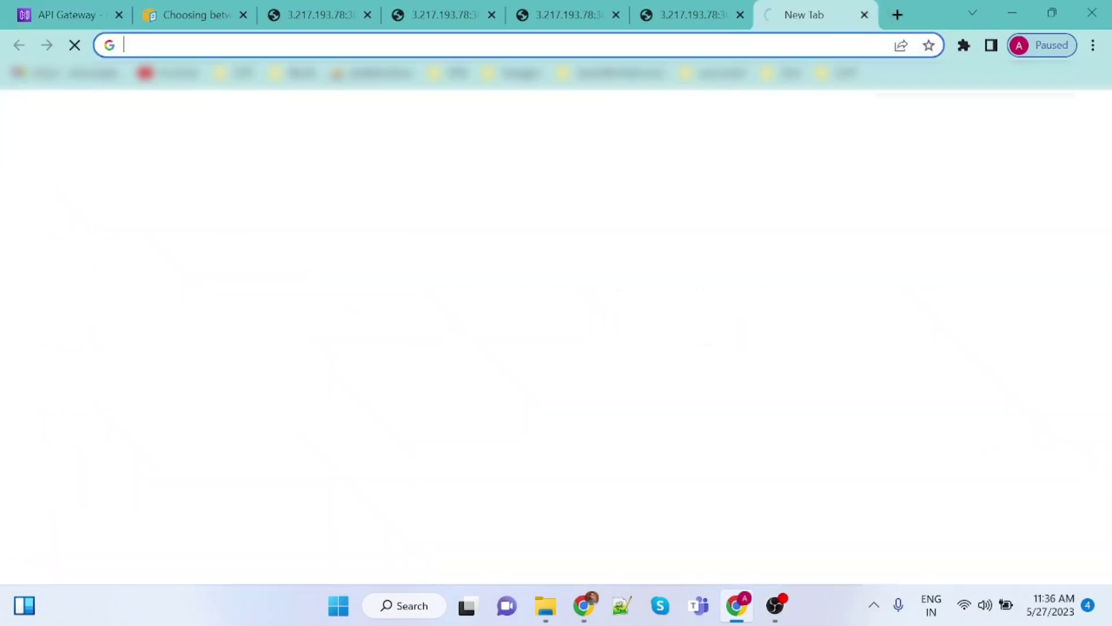
type("https://cmm3hcn445.execute-api.us-east-1.amazonaws.com/dev/login-service")
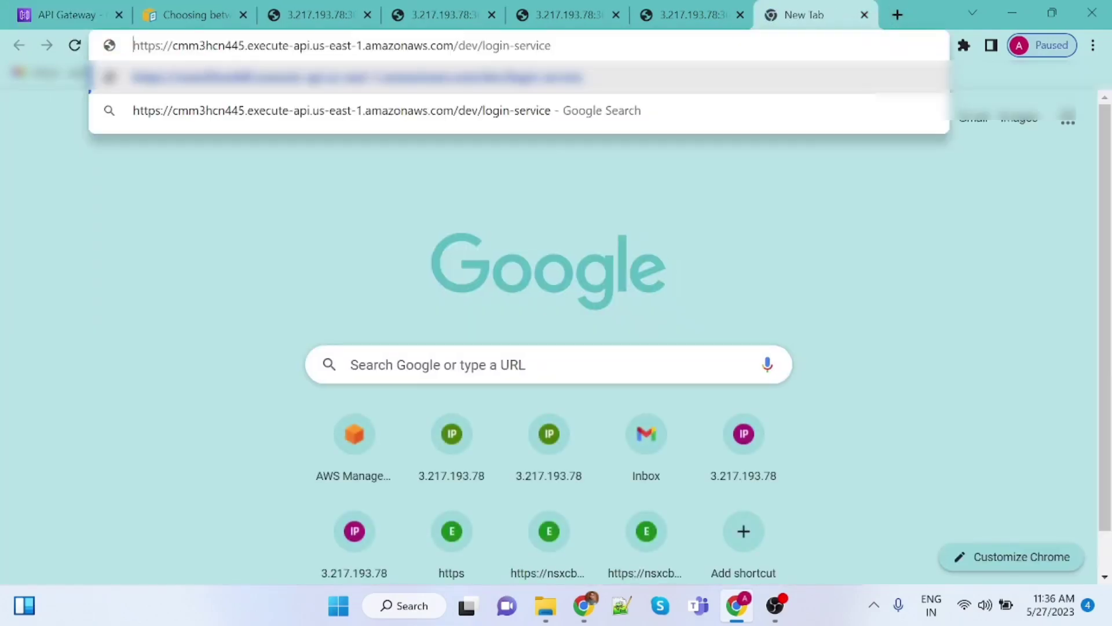
left_click(897, 277)
left_click(579, 46)
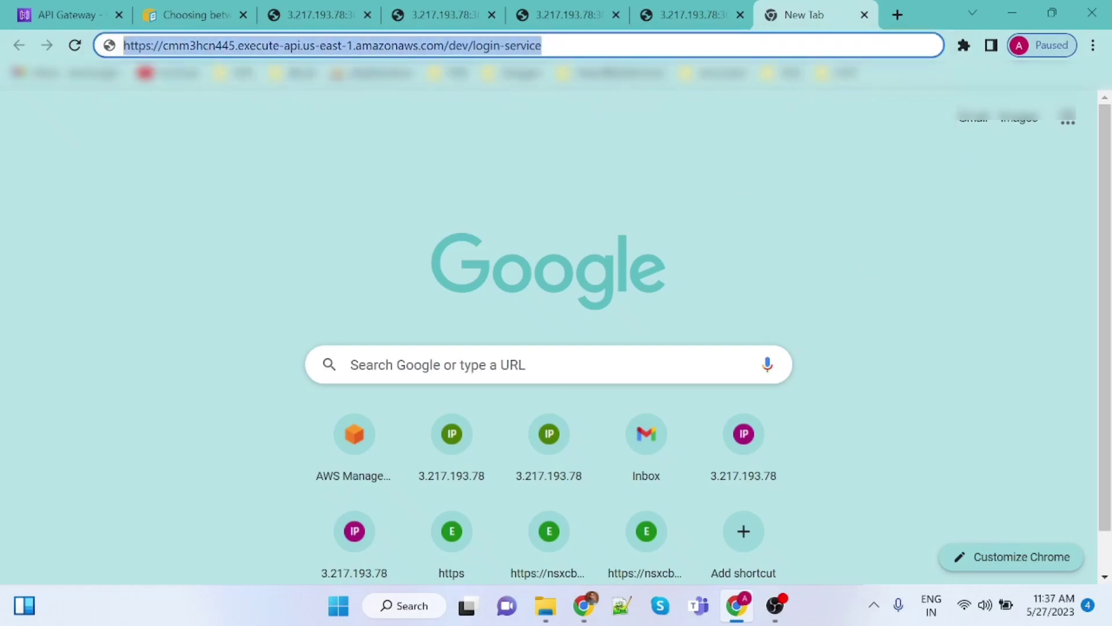
key("Return")
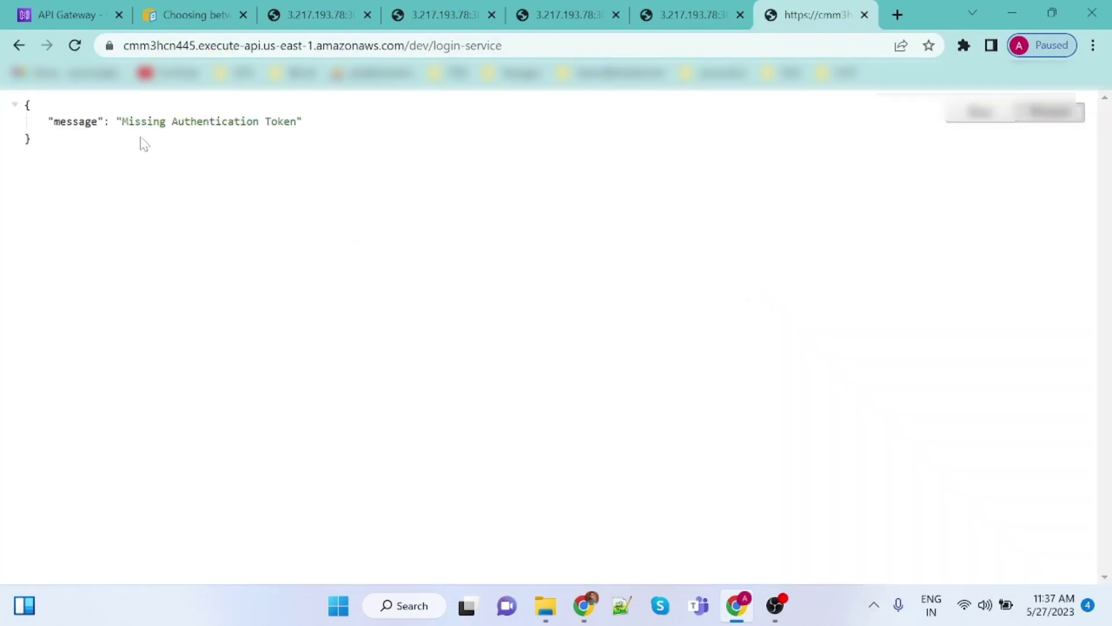
left_click_drag(123, 121, 297, 121)
left_click(388, 173)
- Copy the path /v1/register/ip from the direct backend URL, append it to the login-service invoke URL and load it
left_click(320, 14)
left_click(297, 45)
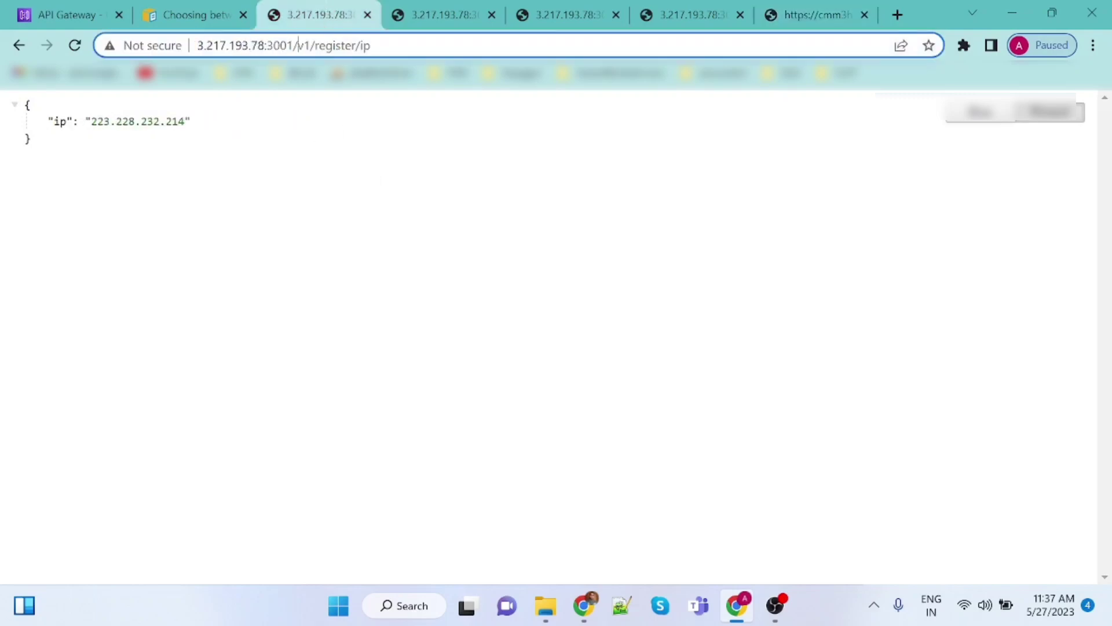
left_click_drag(293, 45, 371, 46)
key("ctrl+c")
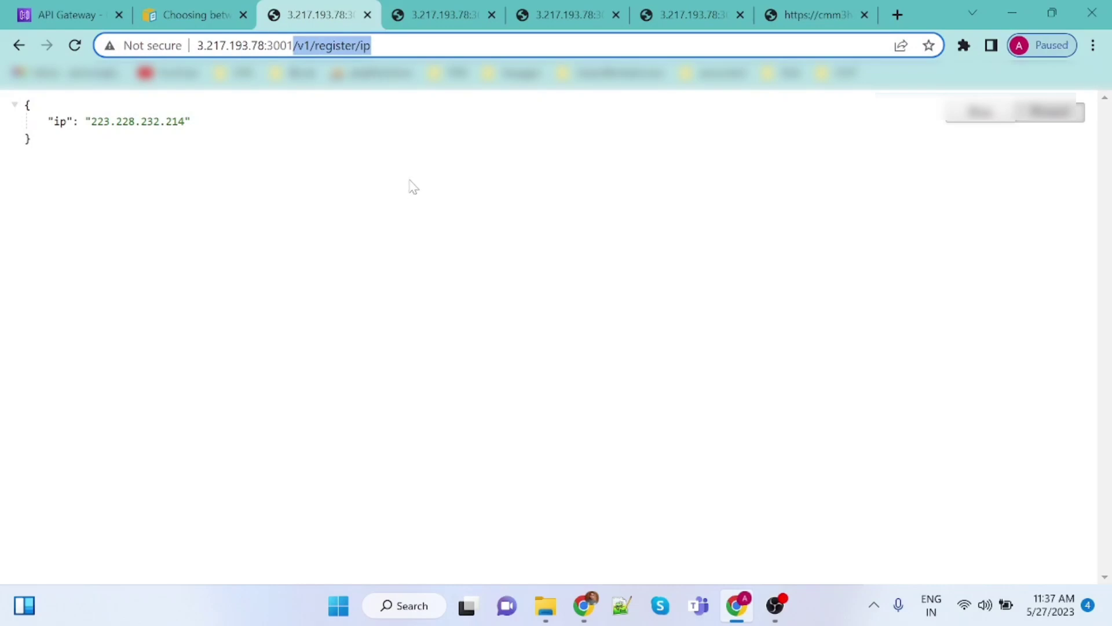
left_click(811, 8)
left_click(542, 46)
key("ctrl+v")
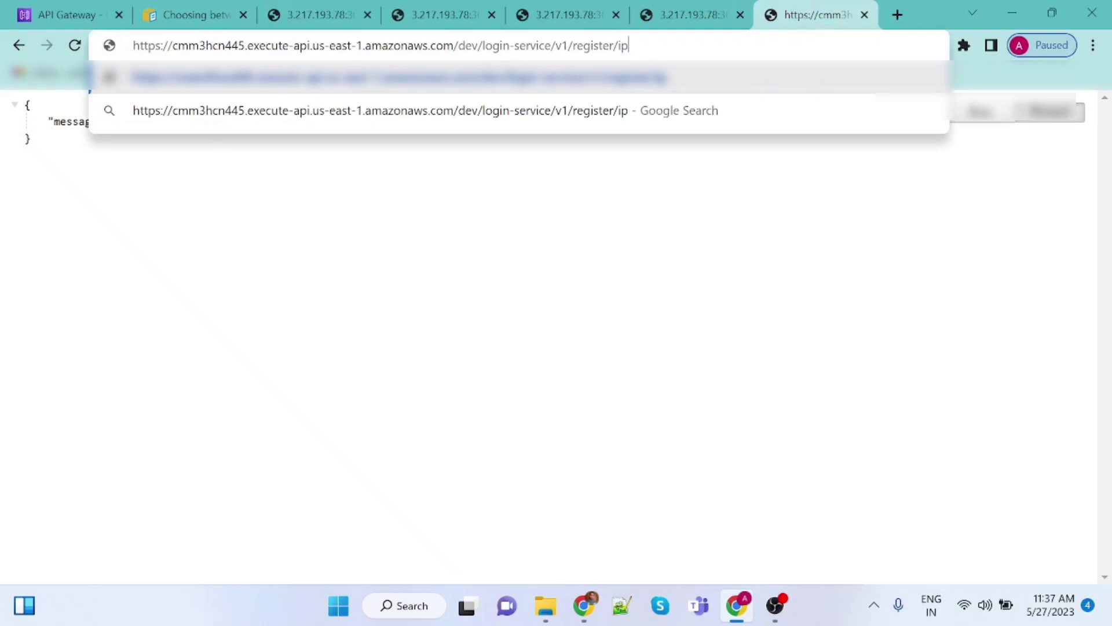
key("Return")
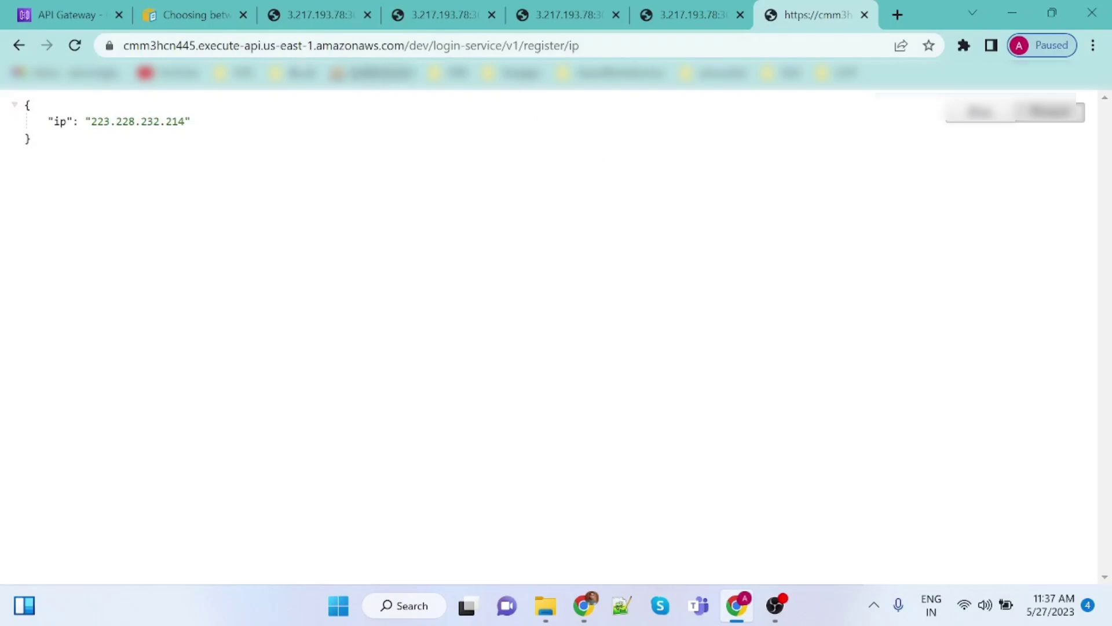
- Reload /v1/register/ip directly on the backend and through the API Gateway URL to compare the two responses
left_click(318, 15)
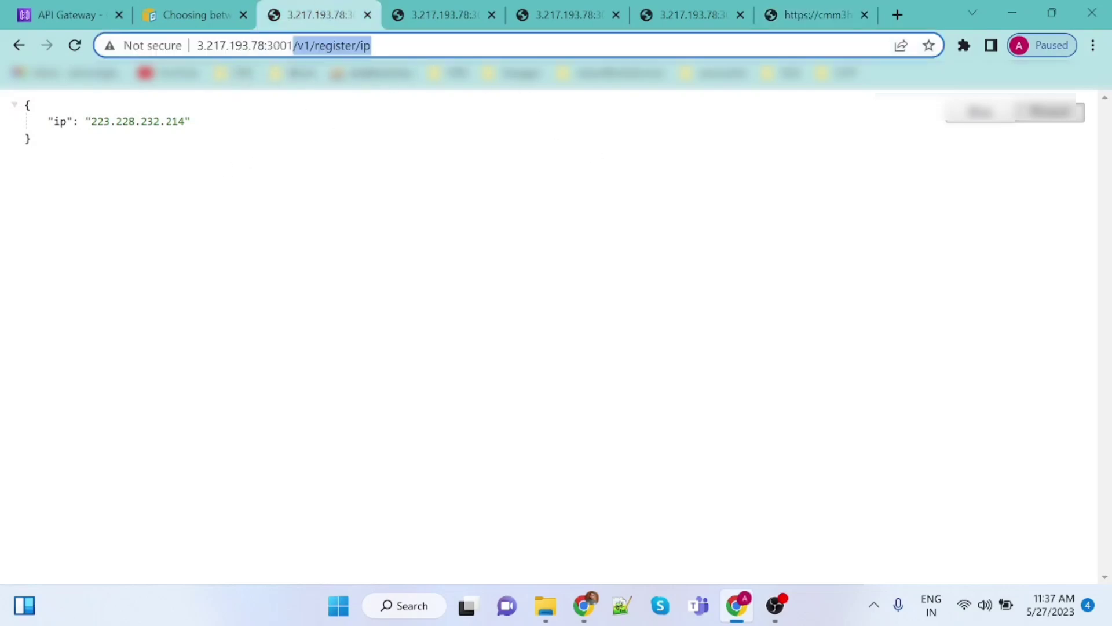
left_click(373, 45)
key("Return")
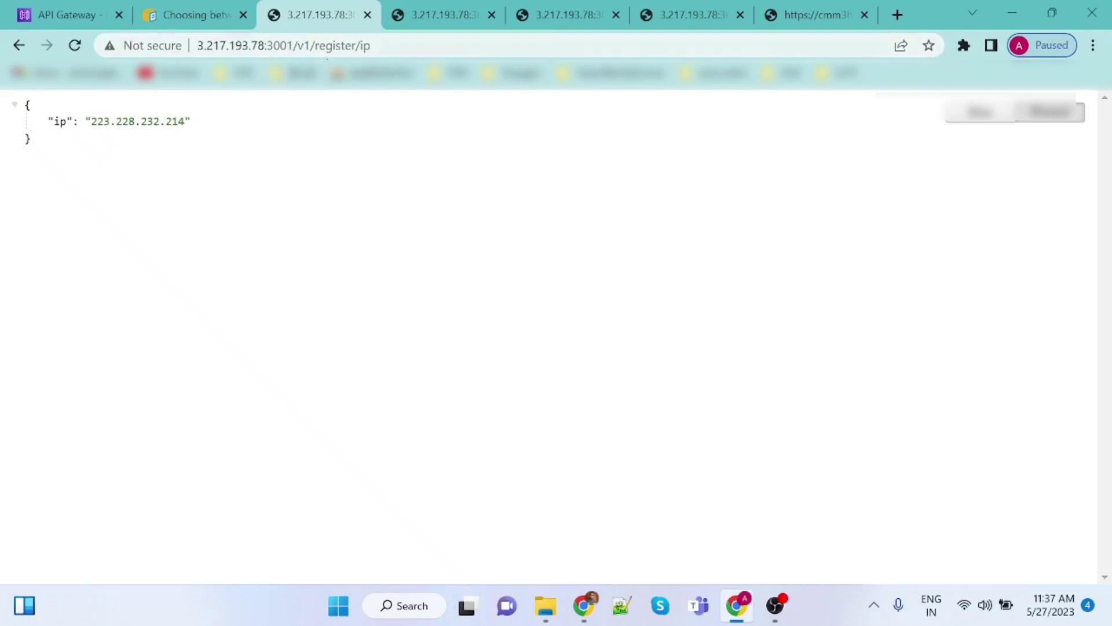
left_click(798, 13)
left_click(738, 44)
key("Return")
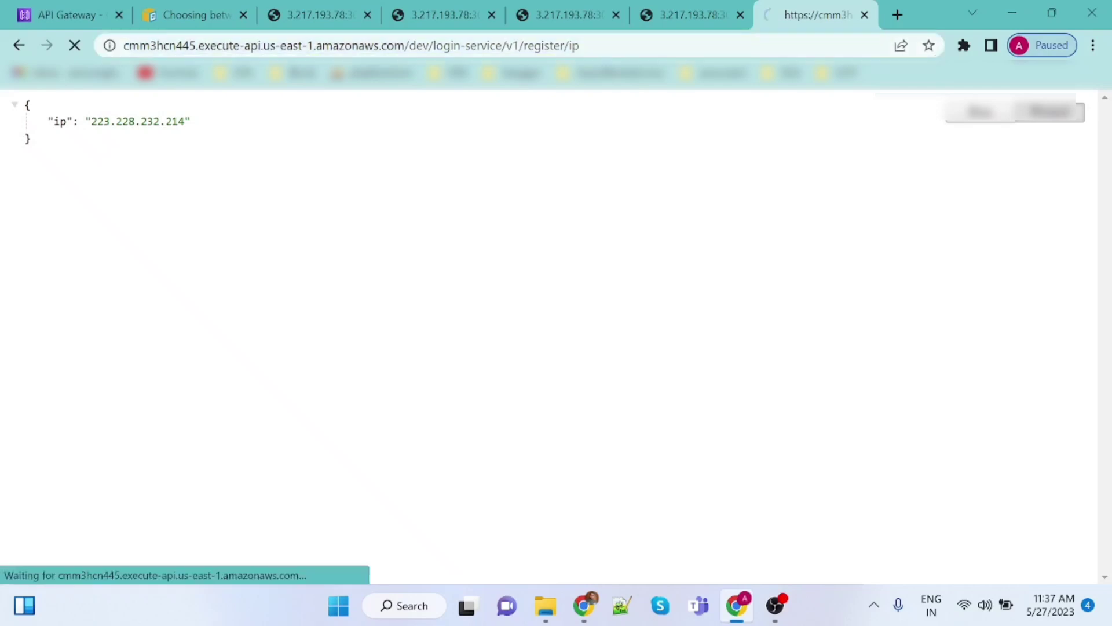
- Replace the gateway URL's path after login-service with the backend's v1/register/generate/password, load it and examine the response
left_click(434, 1)
left_click_drag(297, 45, 464, 45)
key("ctrl+c")
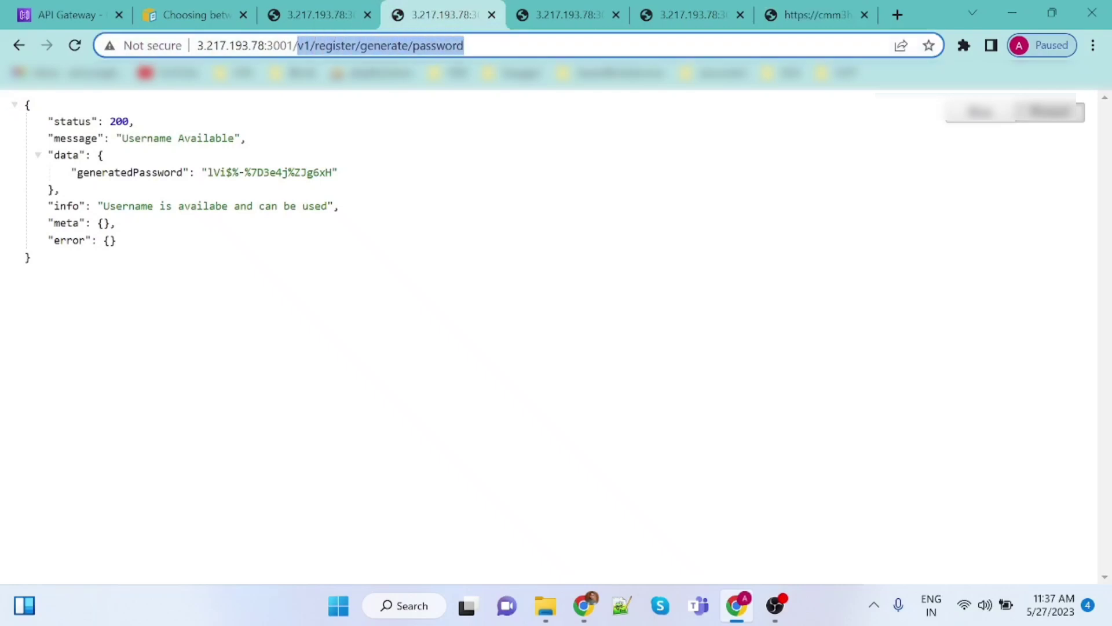
left_click(779, 14)
left_click(556, 47)
left_click_drag(556, 46, 621, 46)
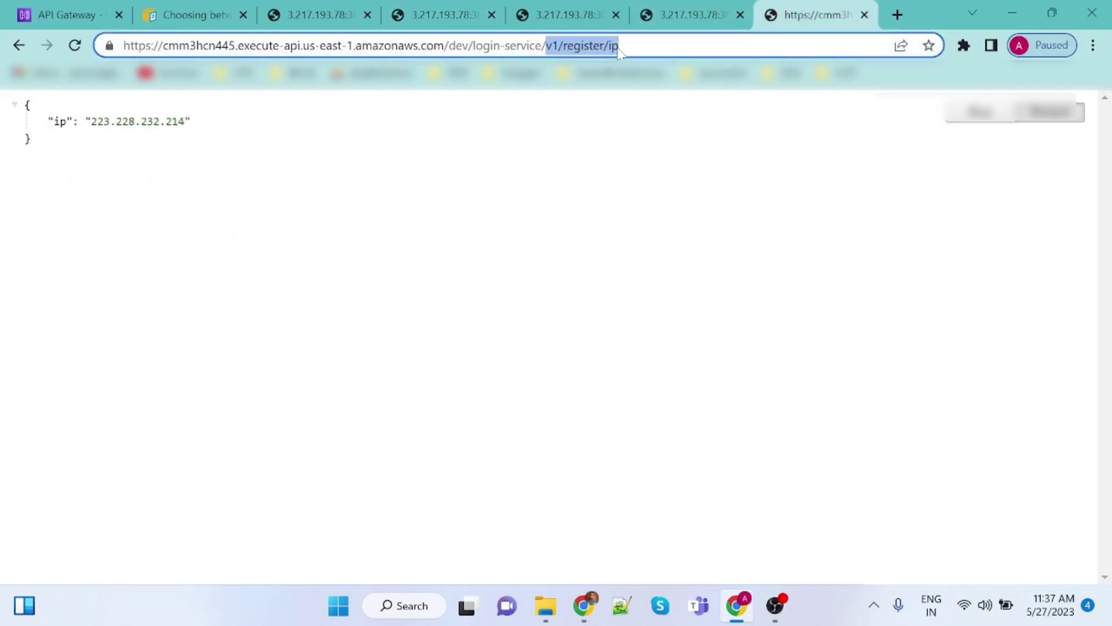
key("ctrl+v")
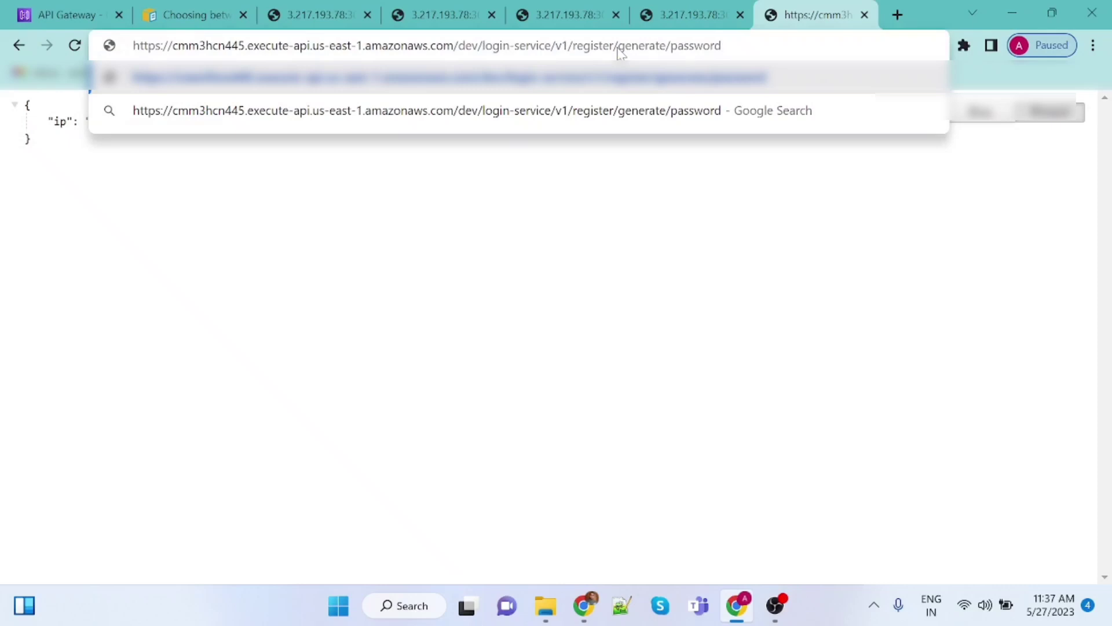
key("Return")
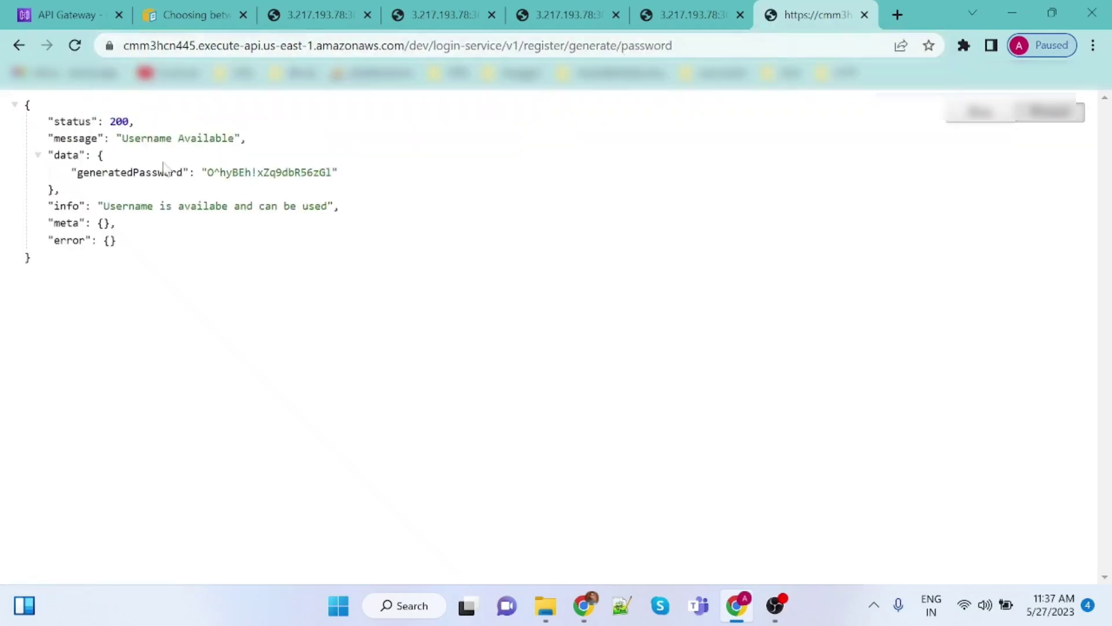
left_click_drag(48, 121, 531, 270)
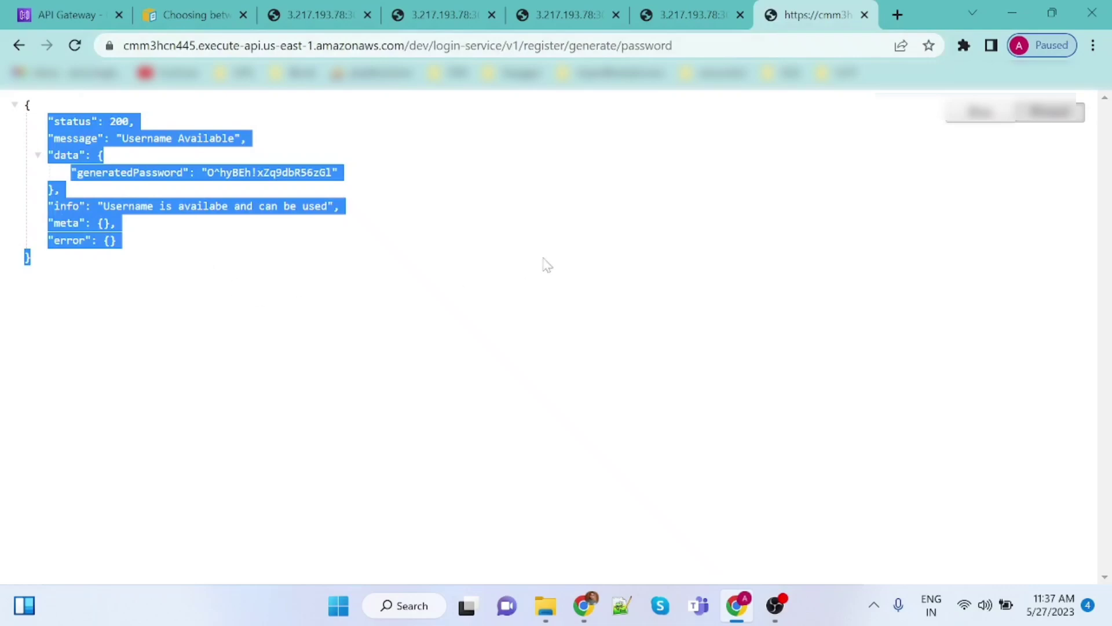
- Append the invalid path /sdlfjsdlfj/sdf to the gateway's generate/password URL, load it and examine the response
left_click(672, 45)
key("End")
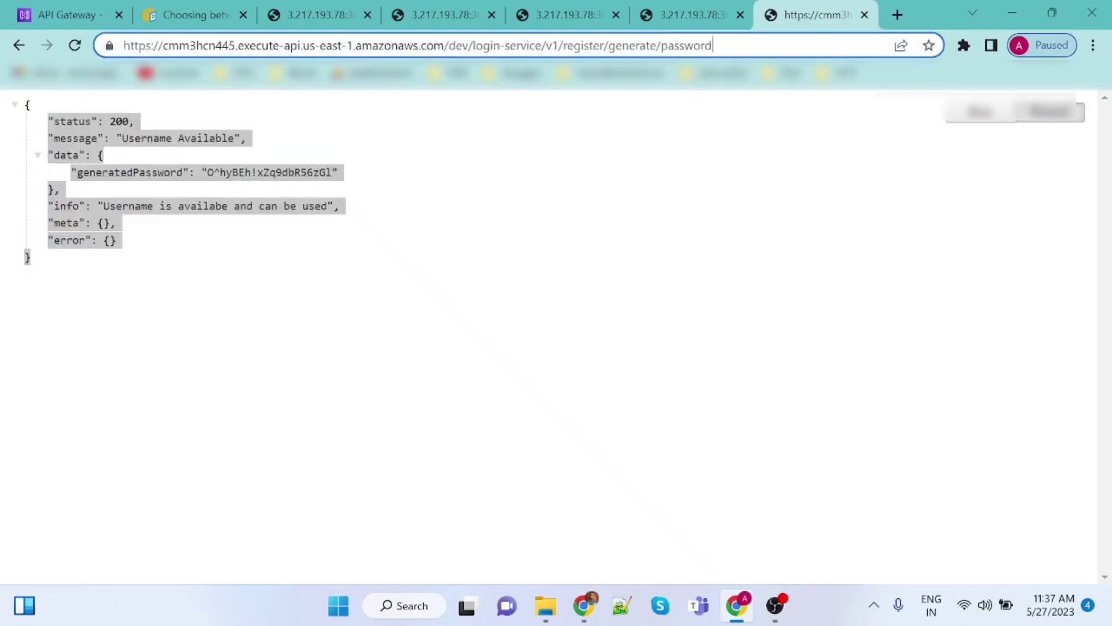
type("/sdlfjsdlfj/sdf")
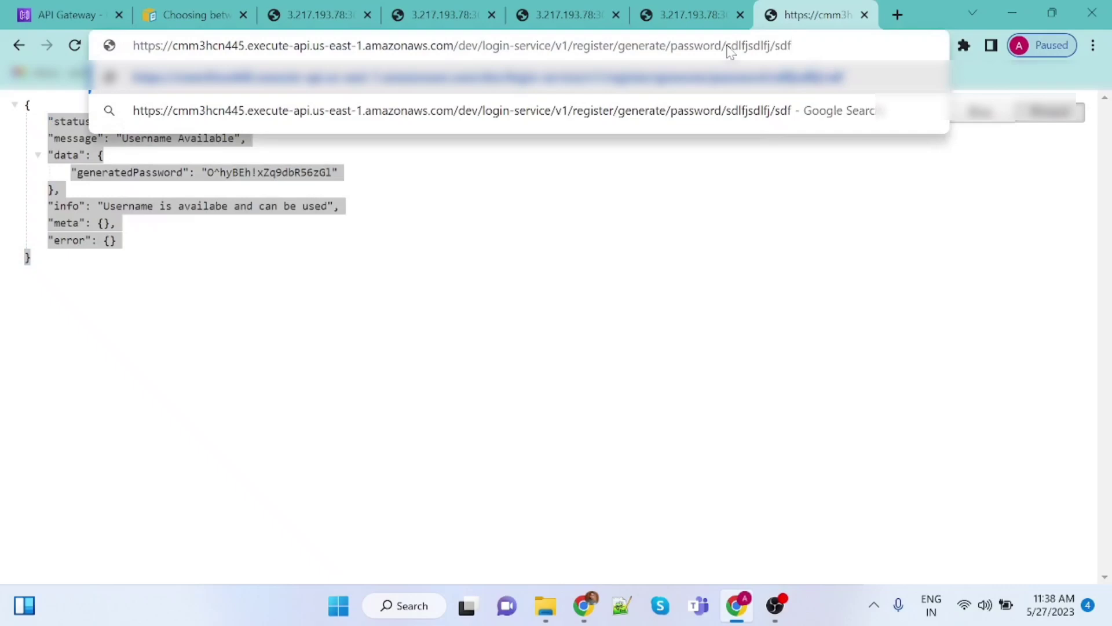
key("Return")
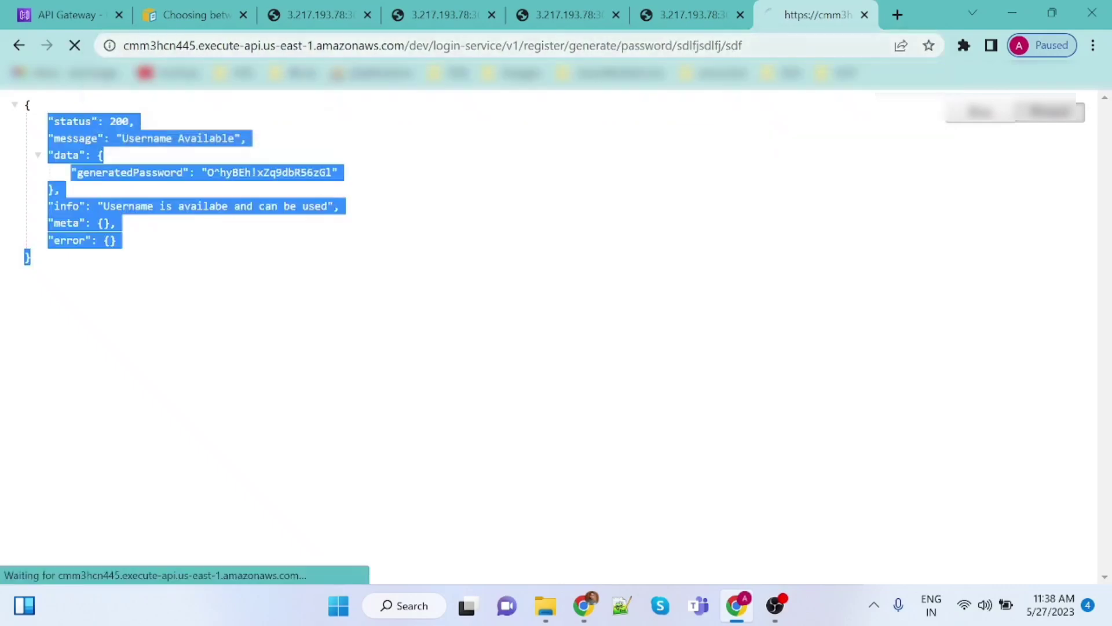
left_click_drag(123, 122, 192, 123)
left_click(523, 273)
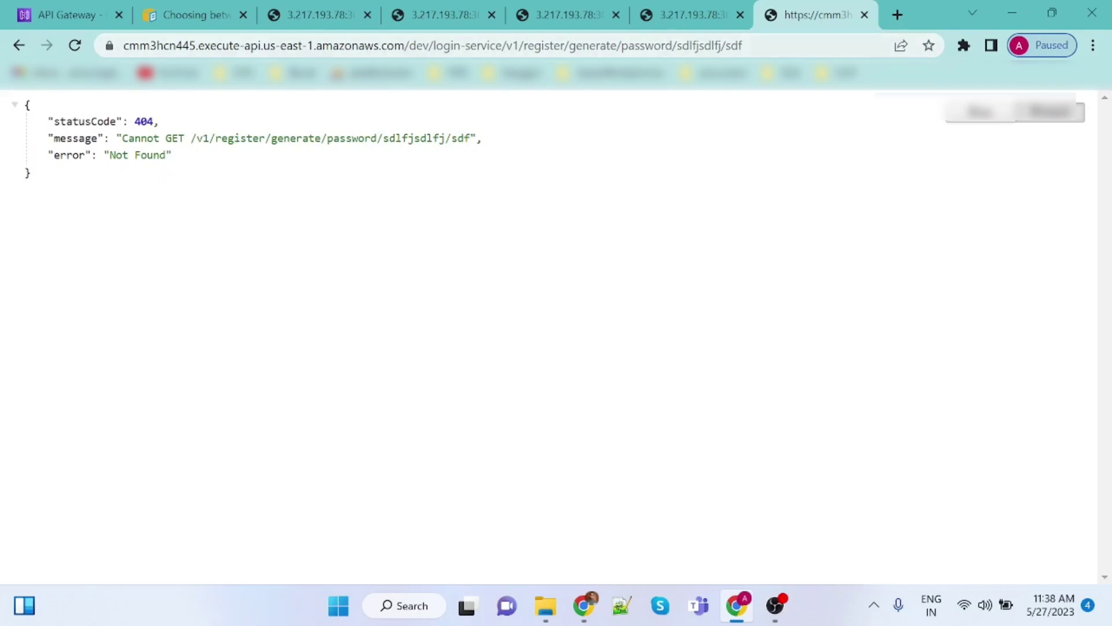
- Remove sdlfjsdlfj/sdf from the gateway URL and load /v1/register/generate/password/ again
left_click_drag(744, 46, 676, 45)
key("BackSpace")
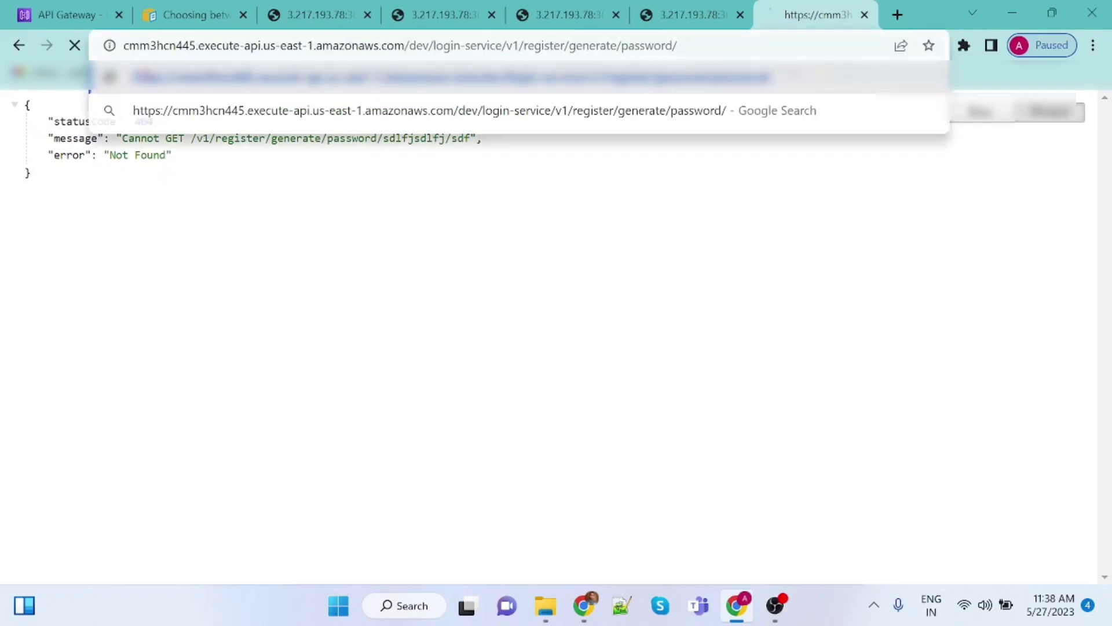
key("Return")
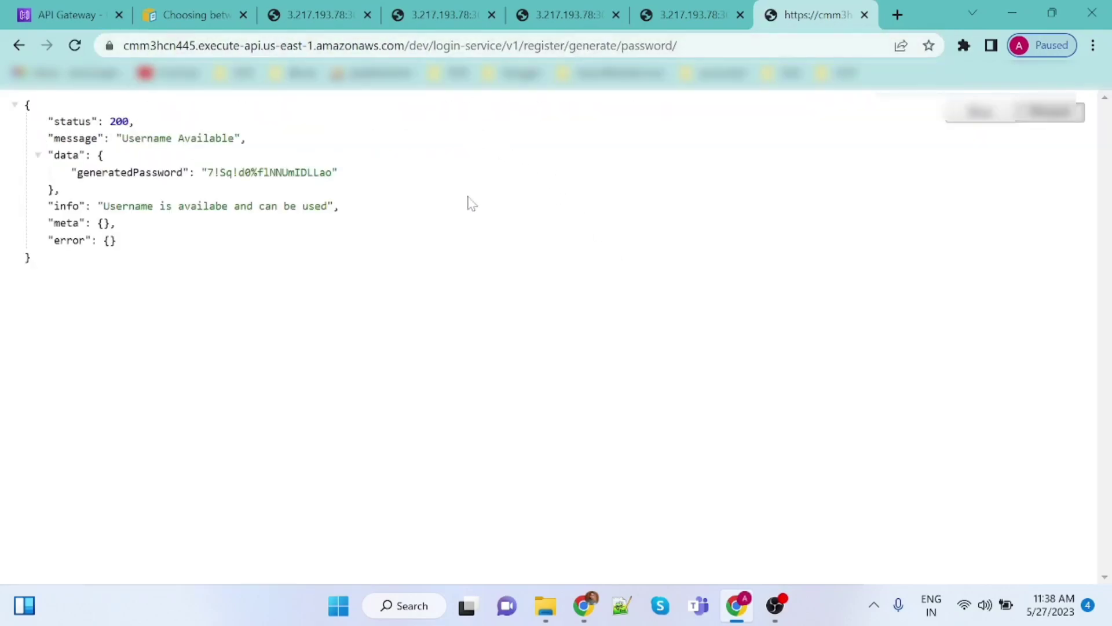
- Return to the API Gateway console and review the integration request of the ANY method under /login-service/{proxy+}
key("ctrl+1")
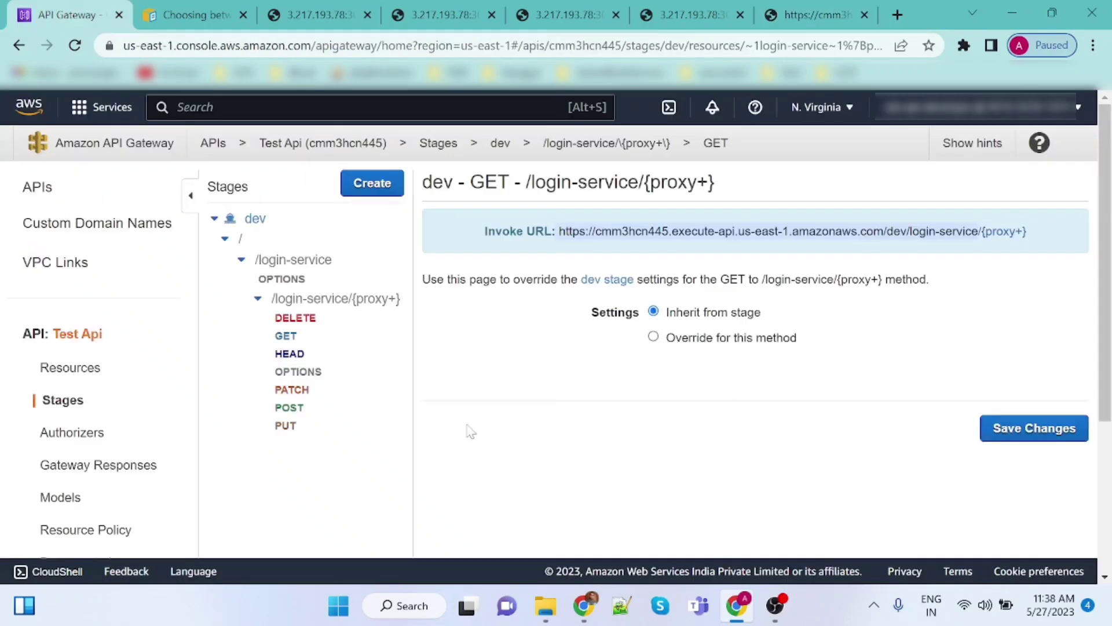
left_click(66, 405)
left_click(260, 224)
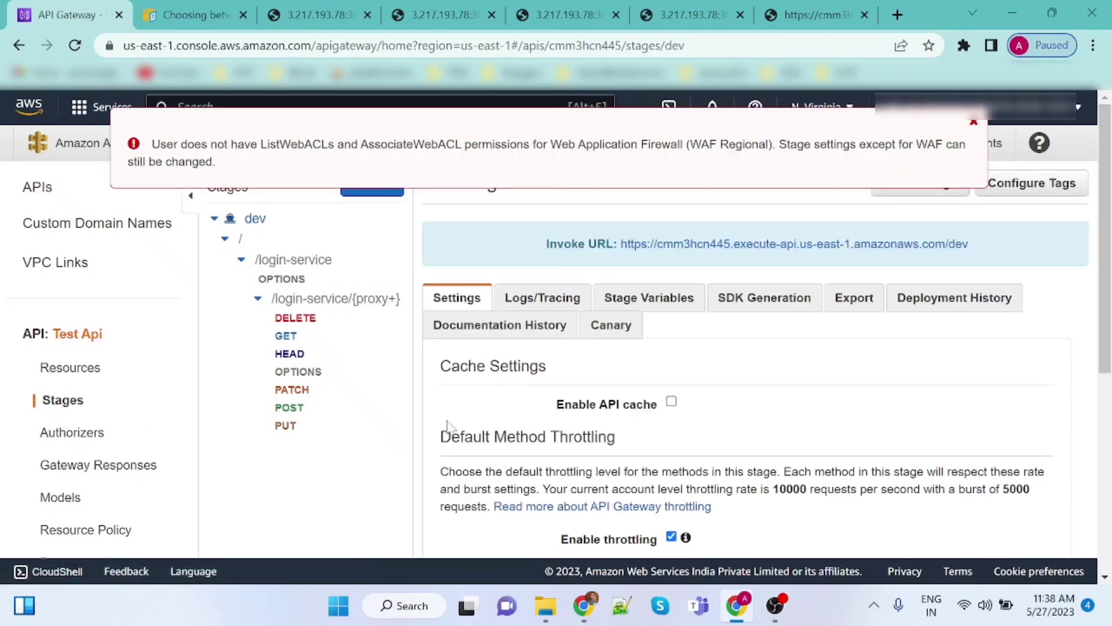
left_click(70, 369)
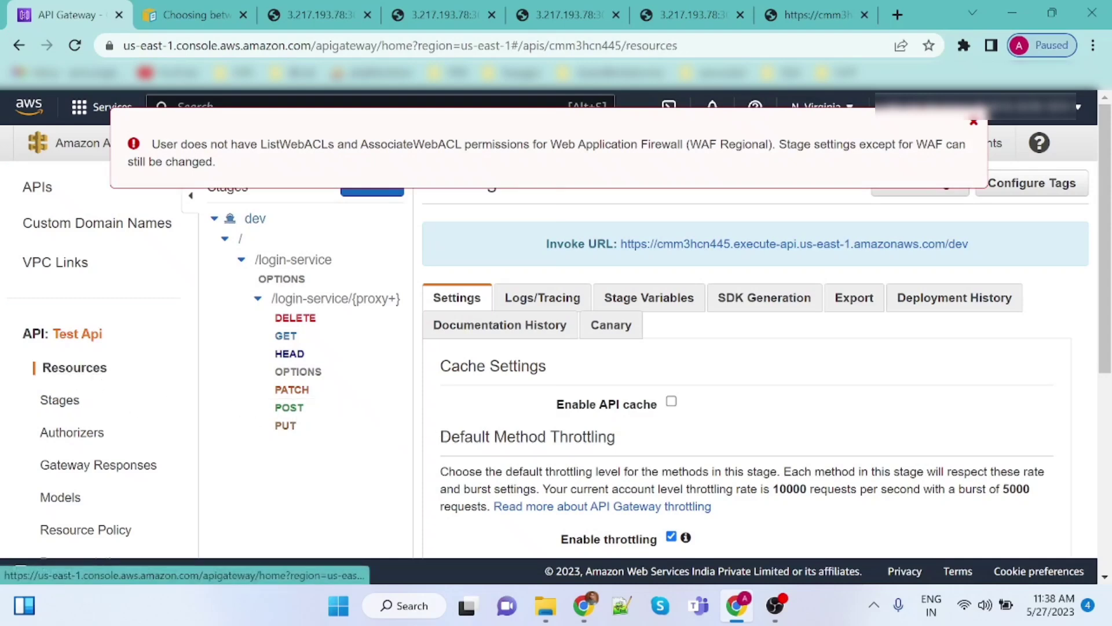
left_click(983, 121)
left_click(309, 319)
left_click(284, 303)
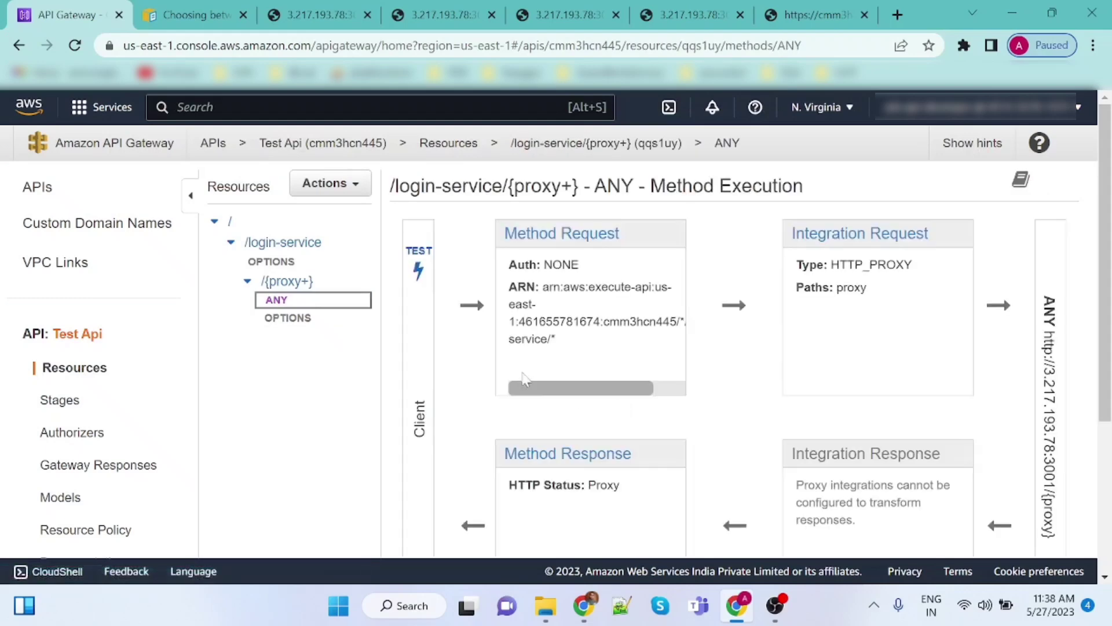
left_click(874, 232)
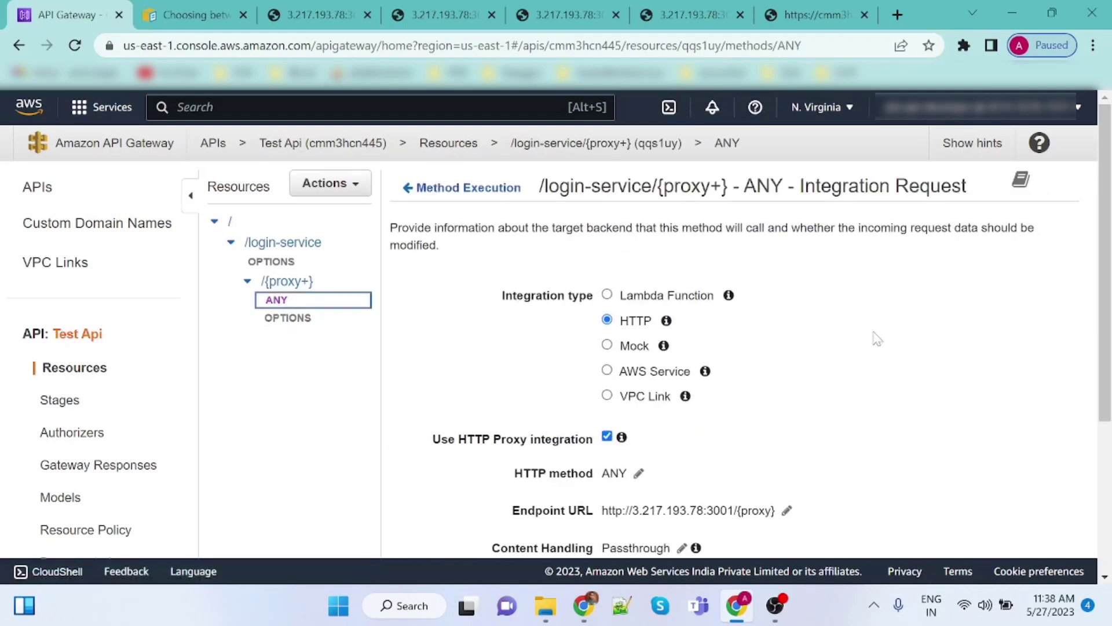
scroll(877, 338, "down", 3)
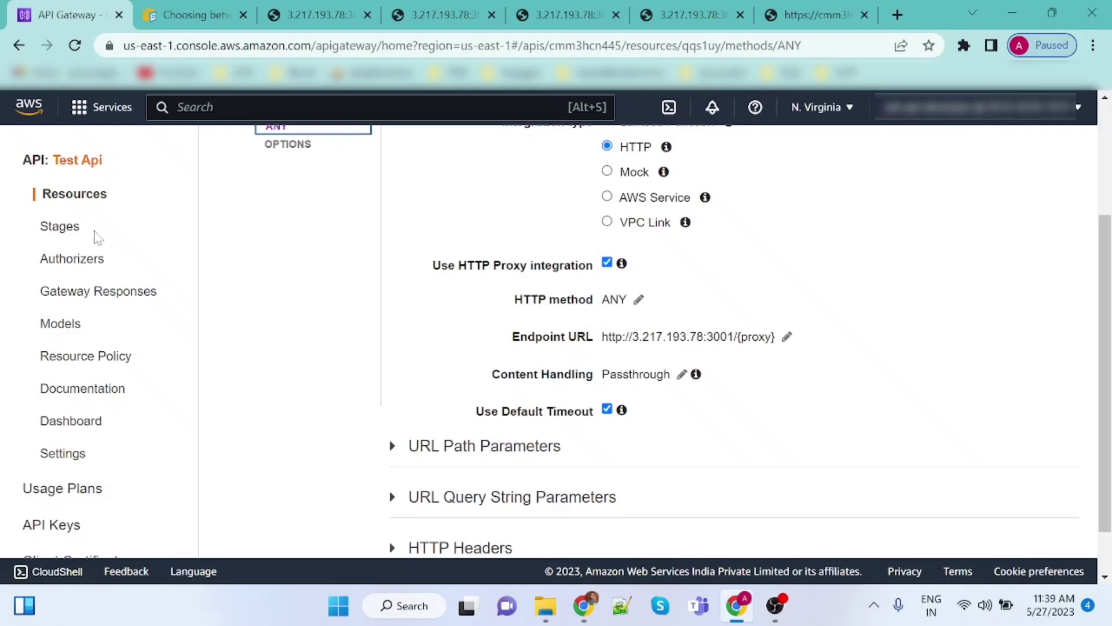
- Start a new stage variable on the dev stage of Test Api and name it dev_baseurl
left_click(67, 230)
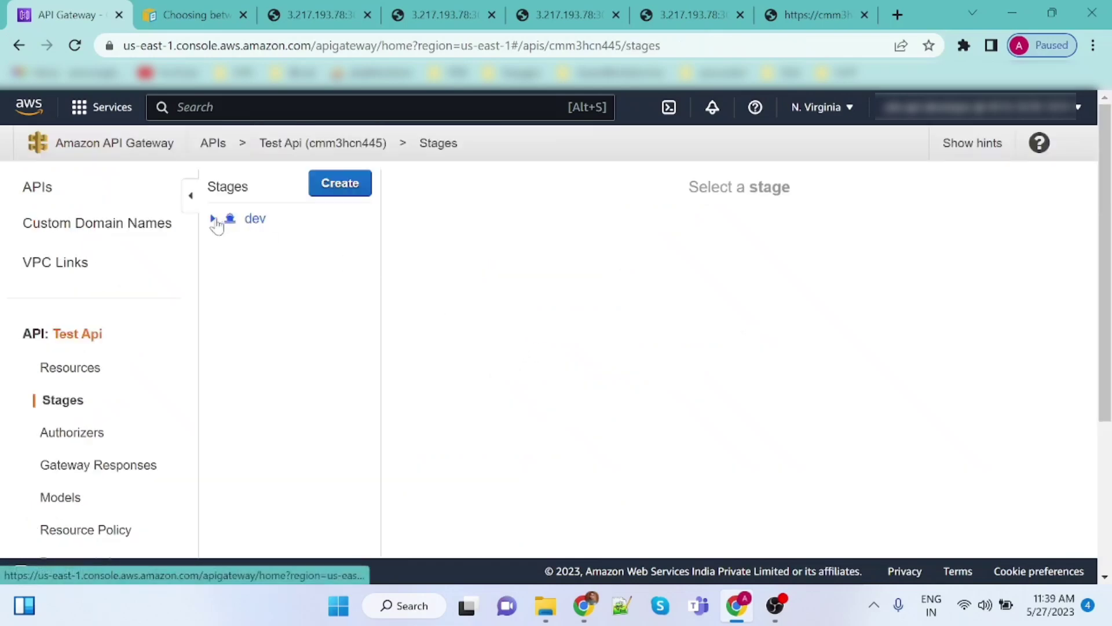
left_click(256, 221)
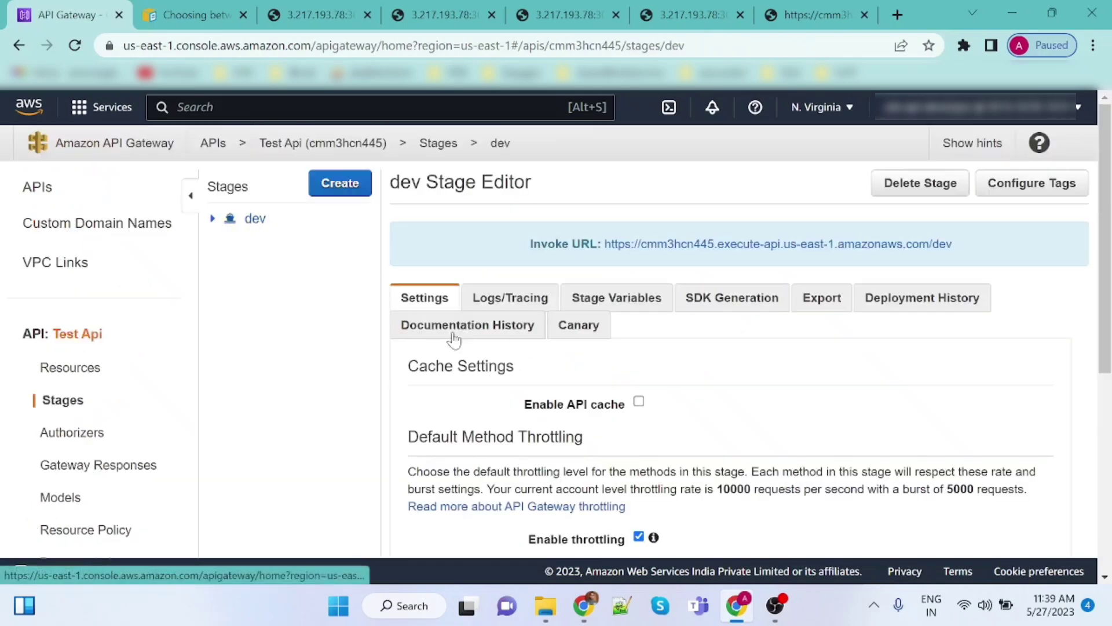
left_click(648, 299)
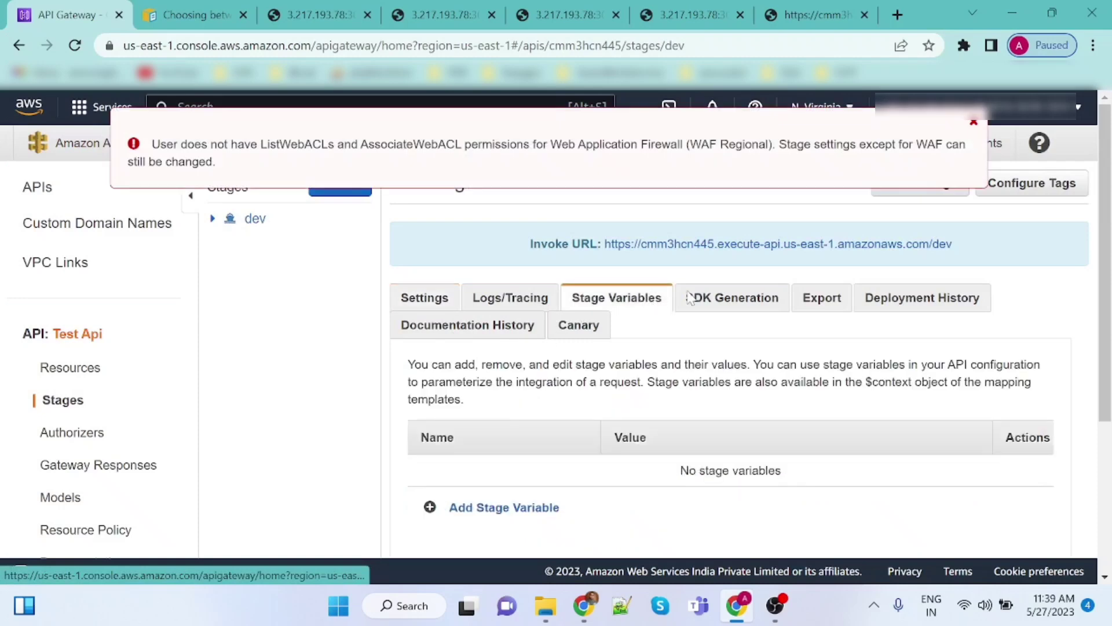
left_click(974, 123)
scroll(701, 440, "down", 2)
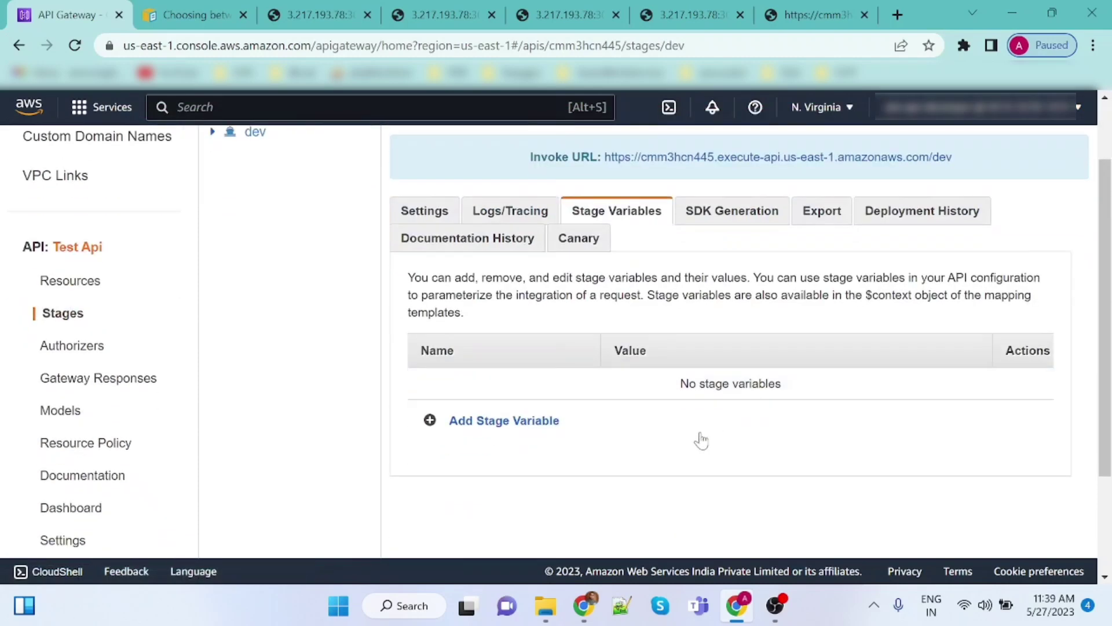
left_click(488, 424)
type("de")
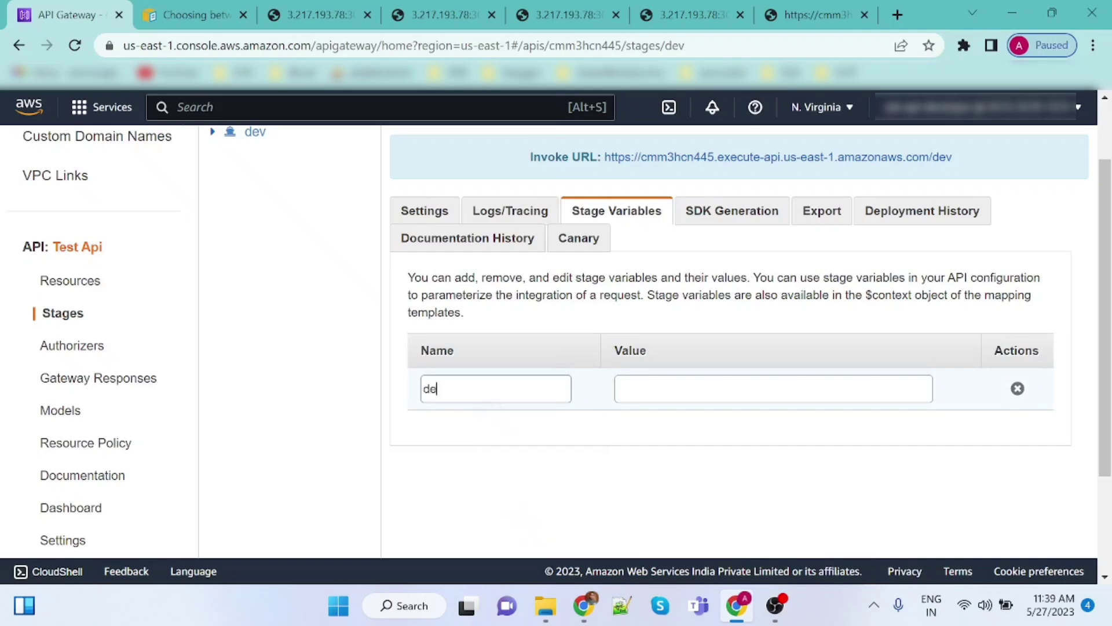
type("v_baseurl")
left_click(617, 389)
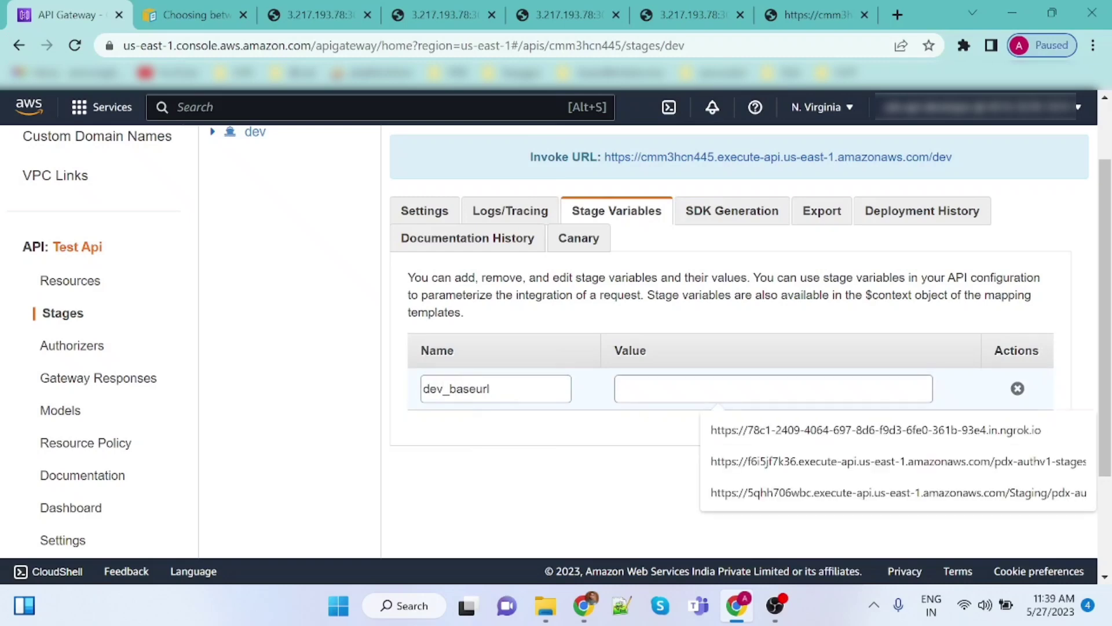
left_click(318, 15)
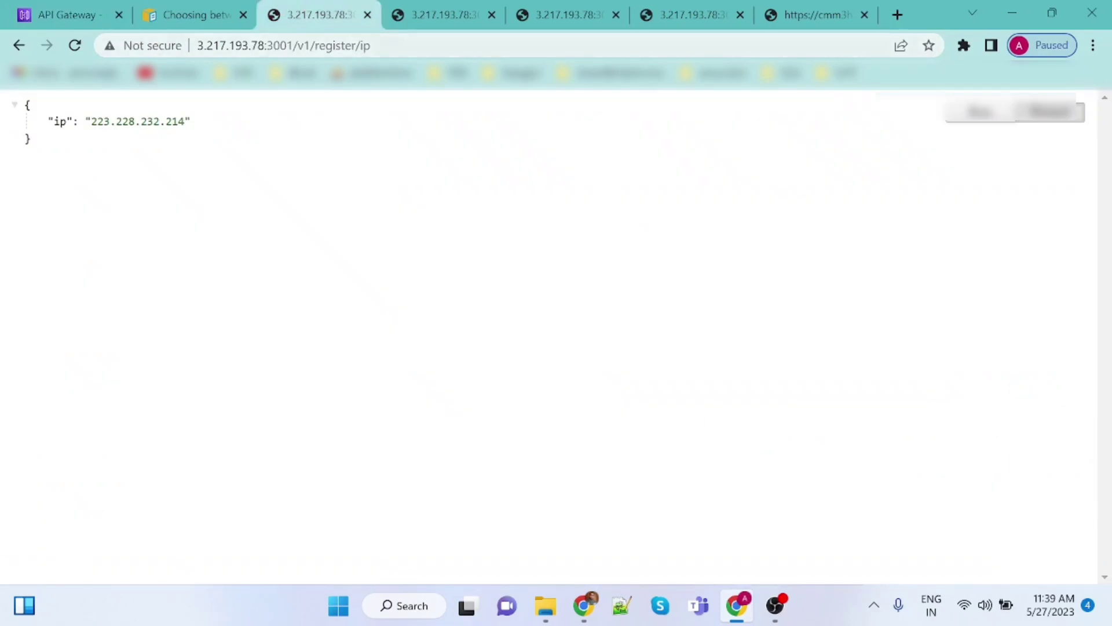
mouse_move(203, 45)
left_mouse_down()
mouse_move(268, 46)
mouse_move(197, 46)
left_mouse_up()
key("ctrl+c")
left_click(288, 45)
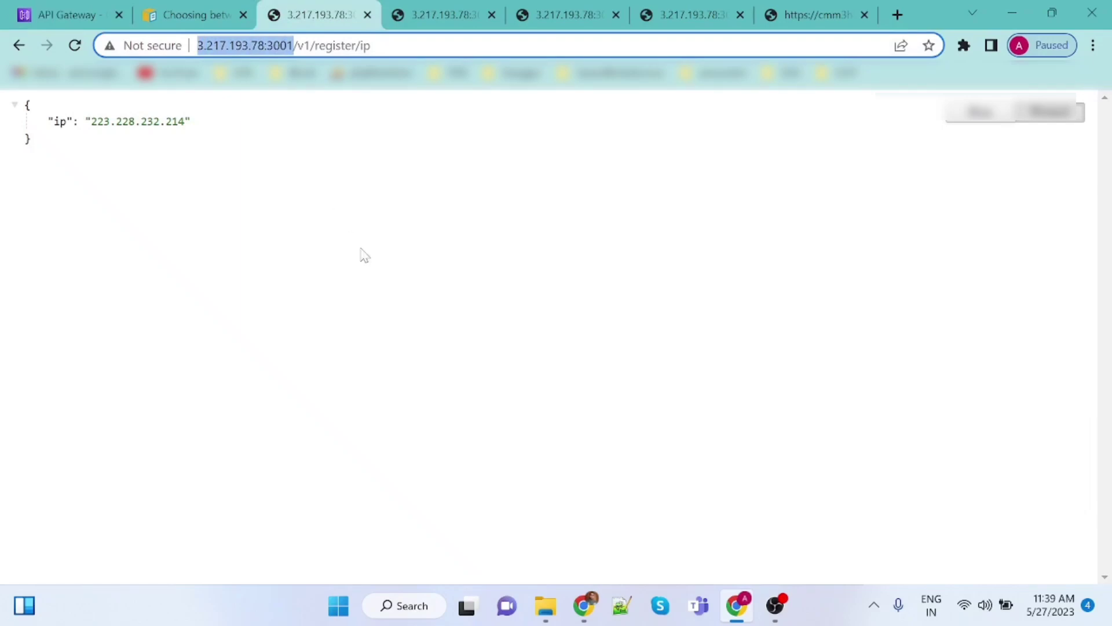
left_click(64, 15)
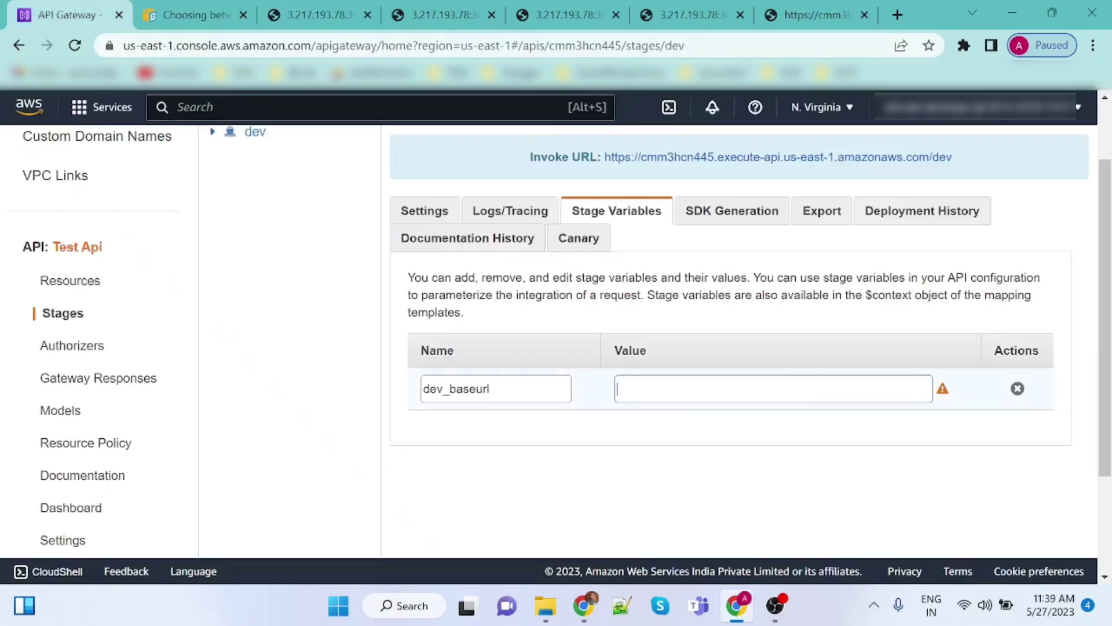
key("ctrl+v")
left_click(859, 474)
left_click(752, 388)
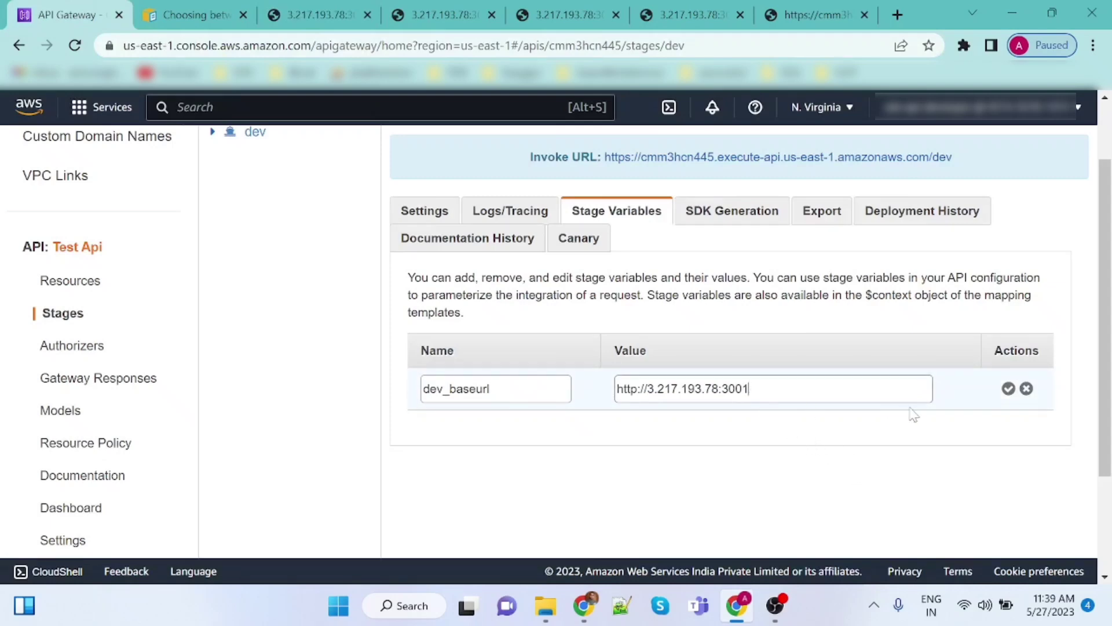
left_click(1007, 388)
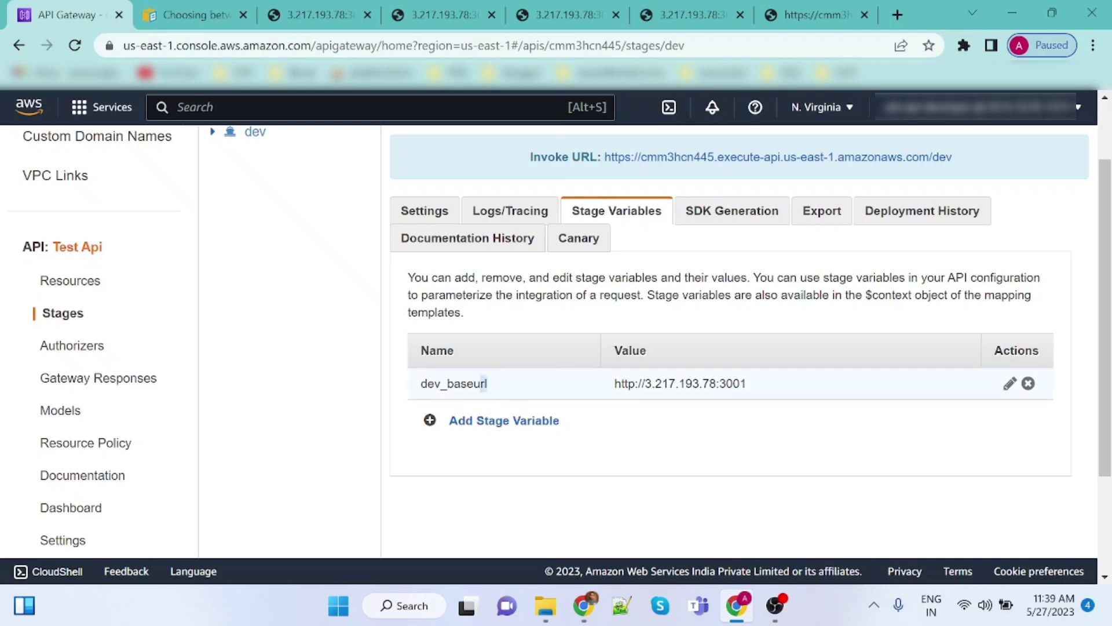
- Open the integration request of the ANY method under /login-service/{proxy+} in the API's resources
left_click_drag(509, 396, 420, 399)
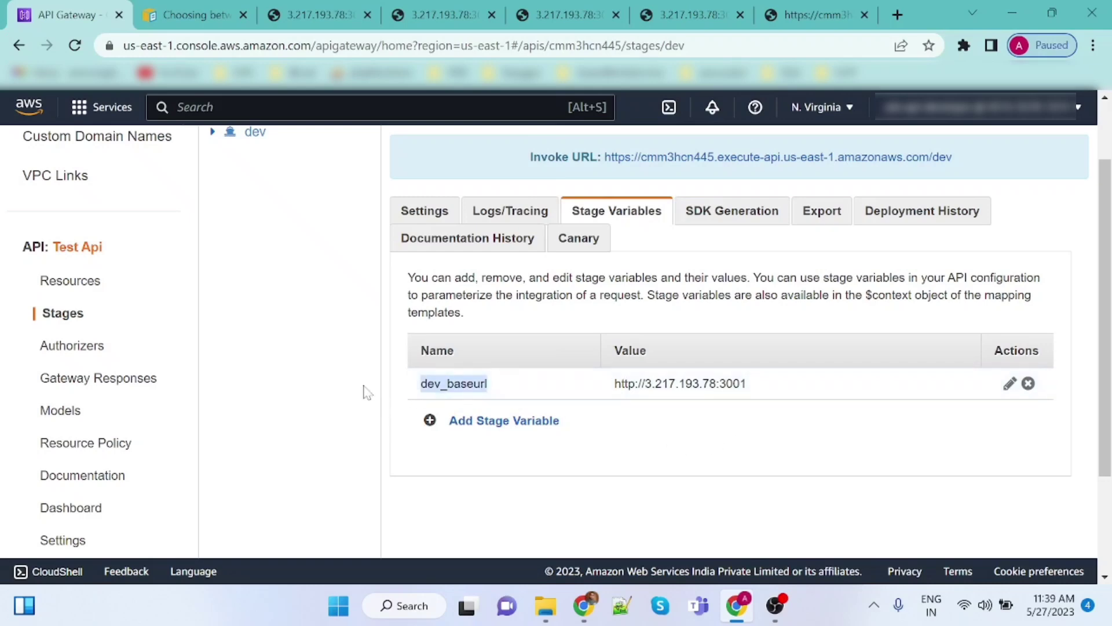
left_click(70, 283)
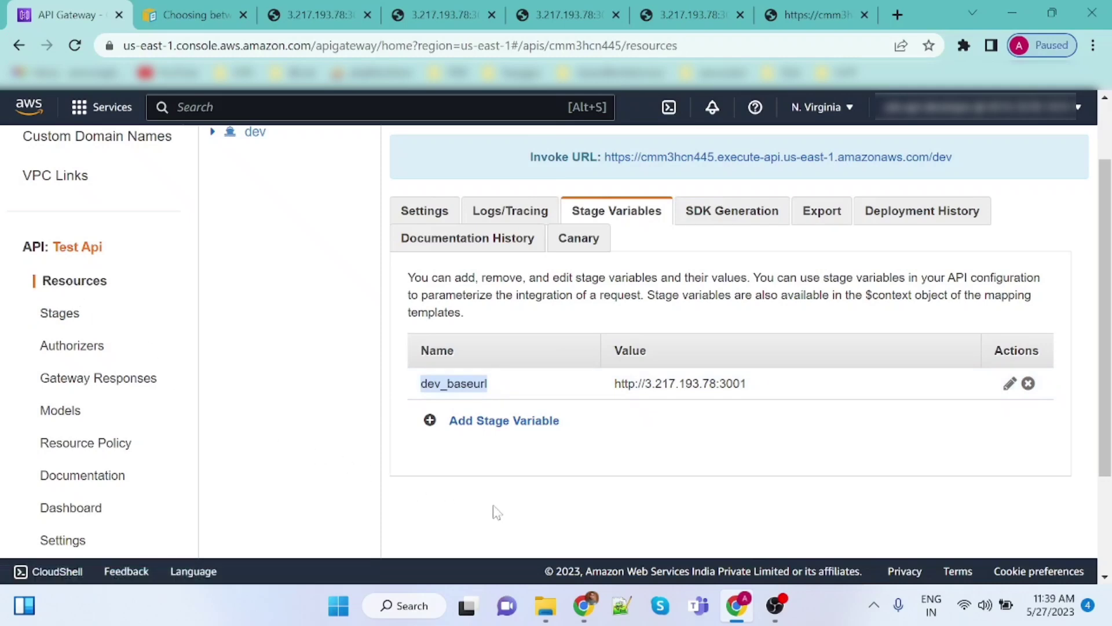
left_click(281, 301)
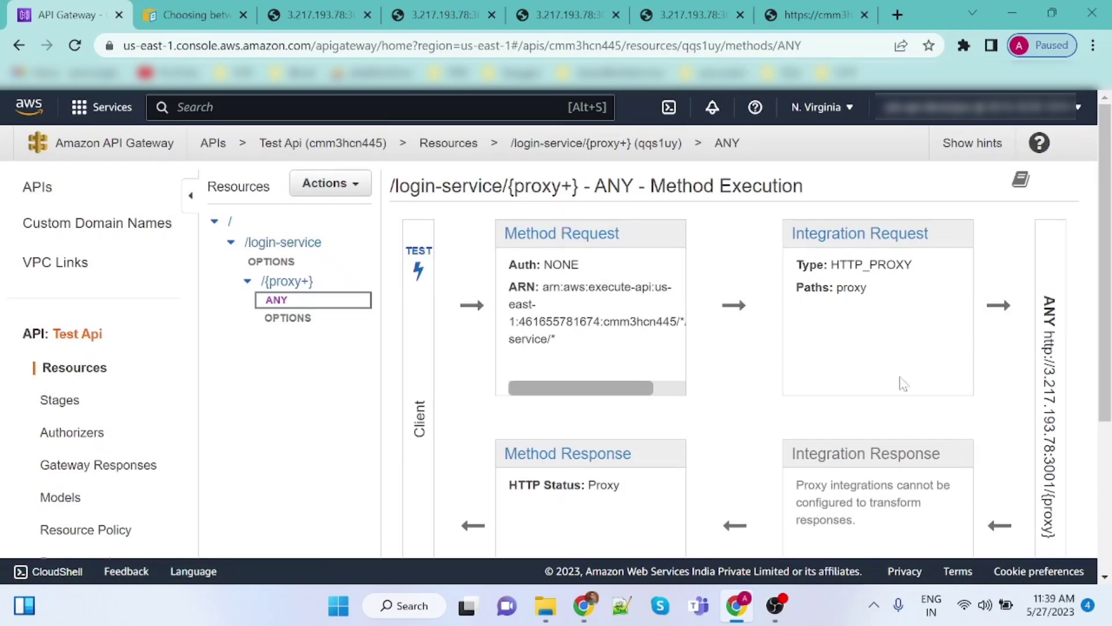
left_click(847, 248)
scroll(866, 409, "down", 3)
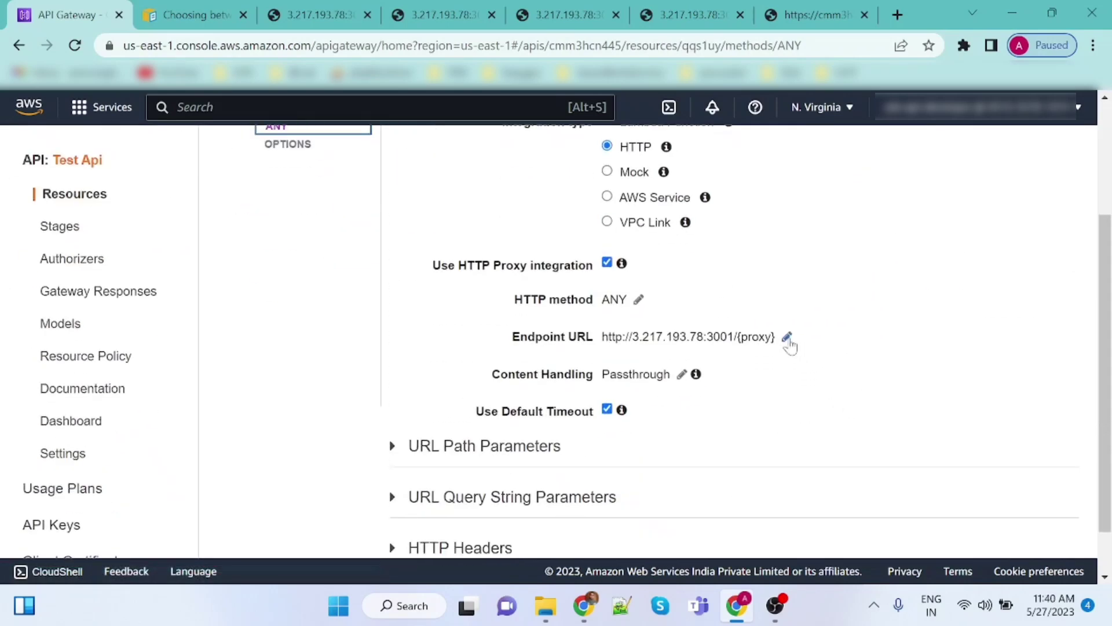
- Try to save the integration's Endpoint URL as ${stageVariables.dev_baseurl}/{proxy}, replacing the hard-coded backend address
left_click(786, 336)
left_click_drag(738, 337, 604, 337)
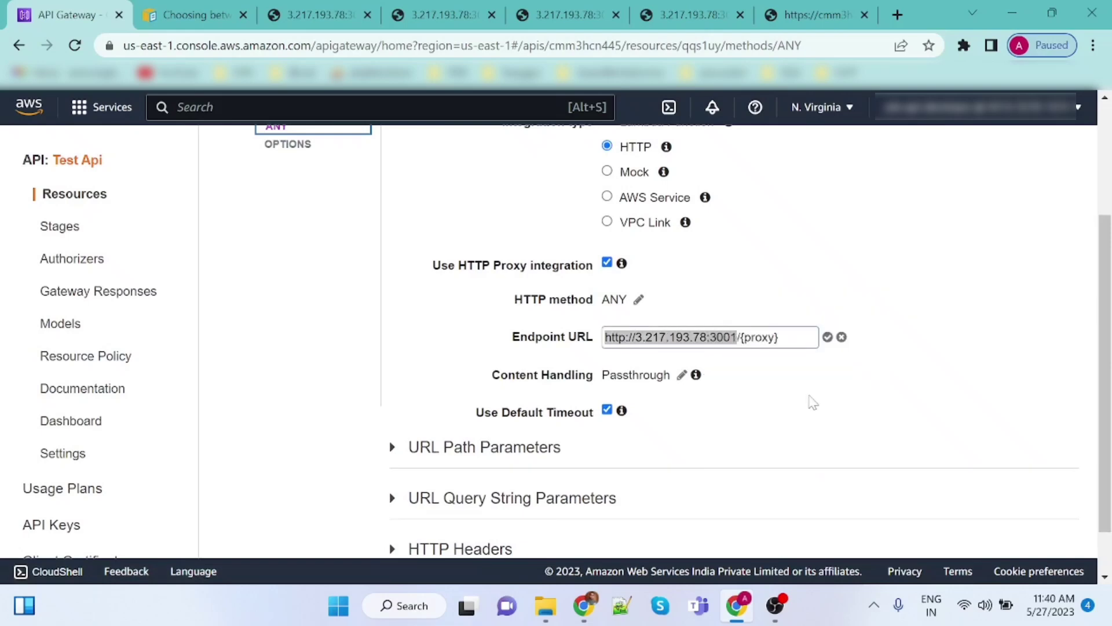
type("${}")
key("Left")
type("stage")
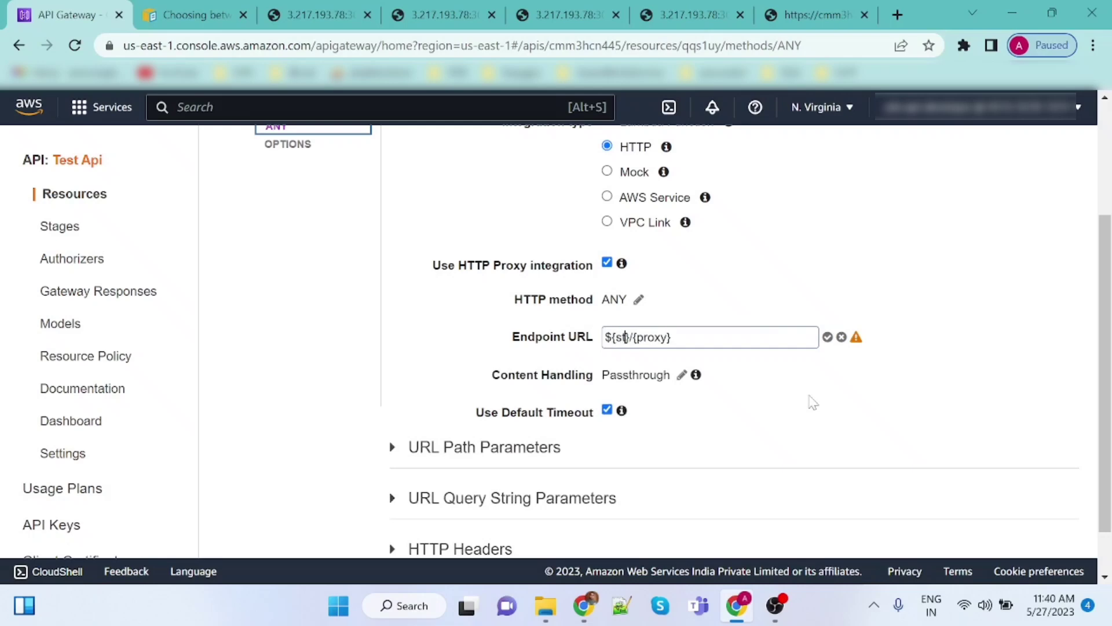
type("Variables.")
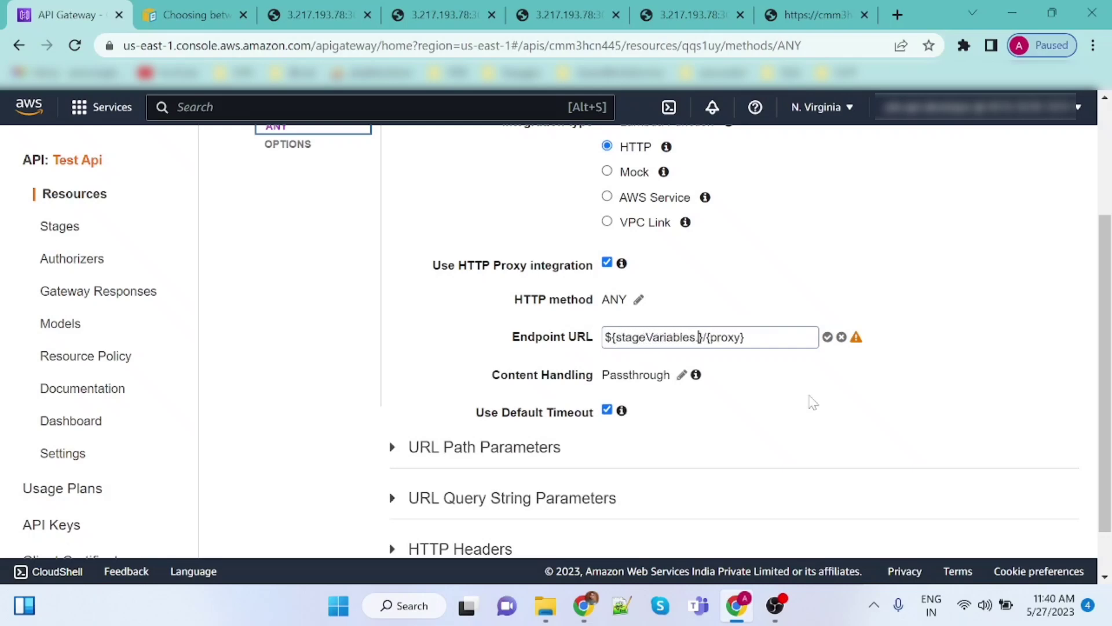
type("dev_baseurl")
left_click(802, 398)
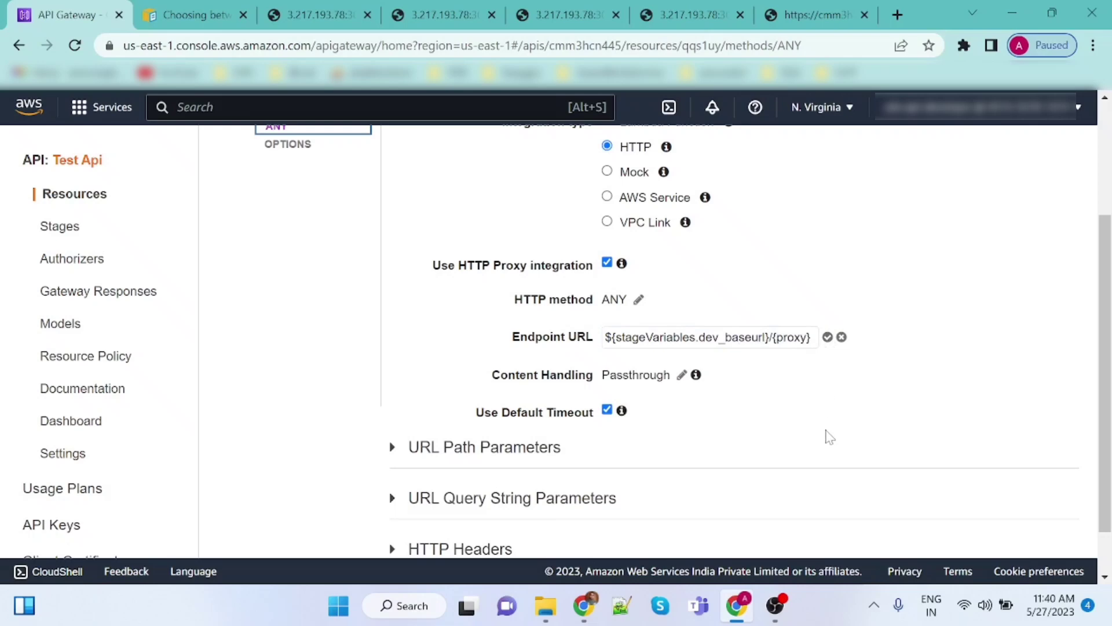
left_click(828, 337)
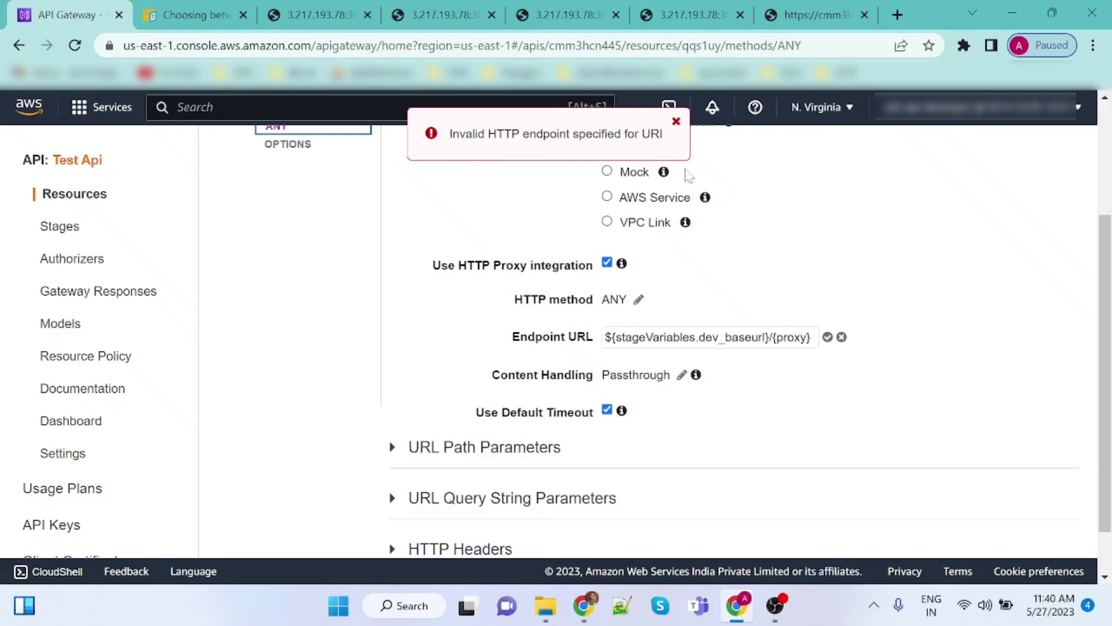
left_click(676, 121)
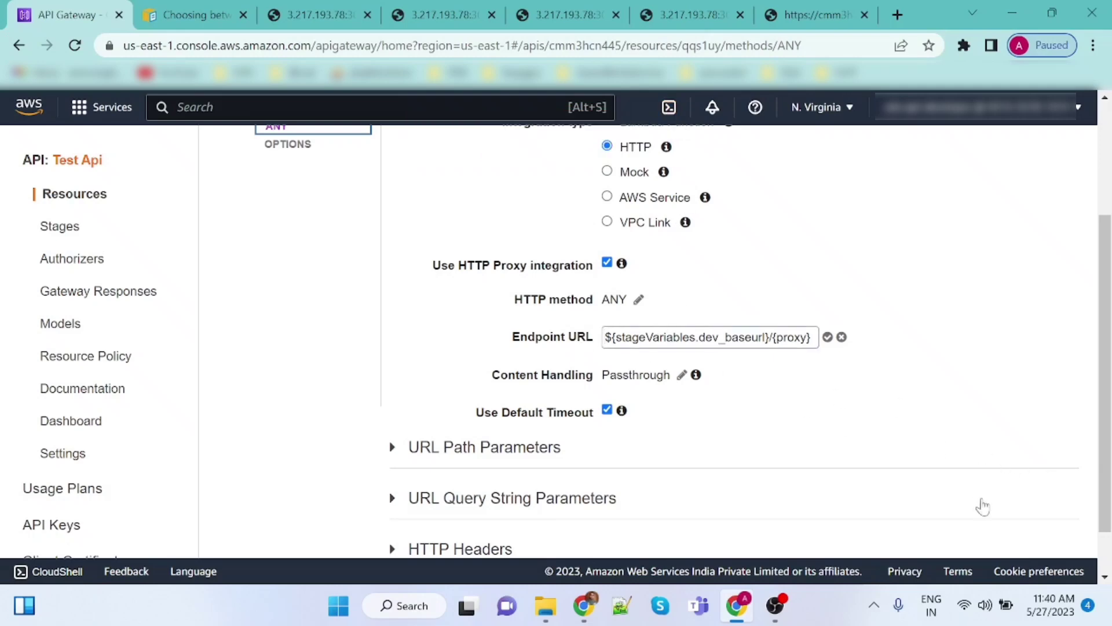
type("htts")
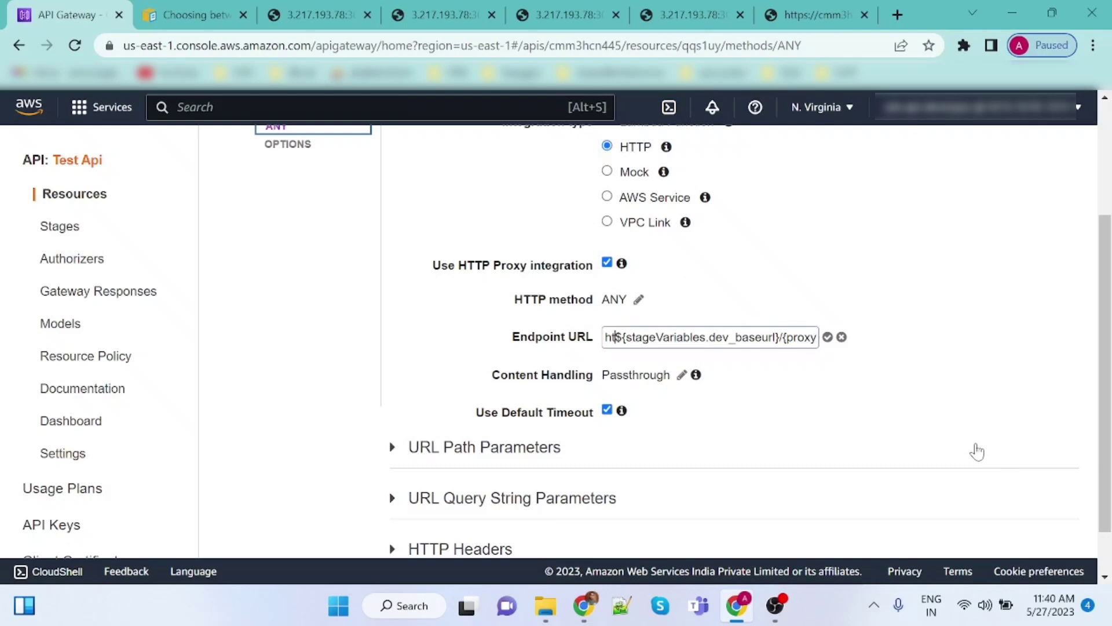
key("BackSpace")
type("ps://")
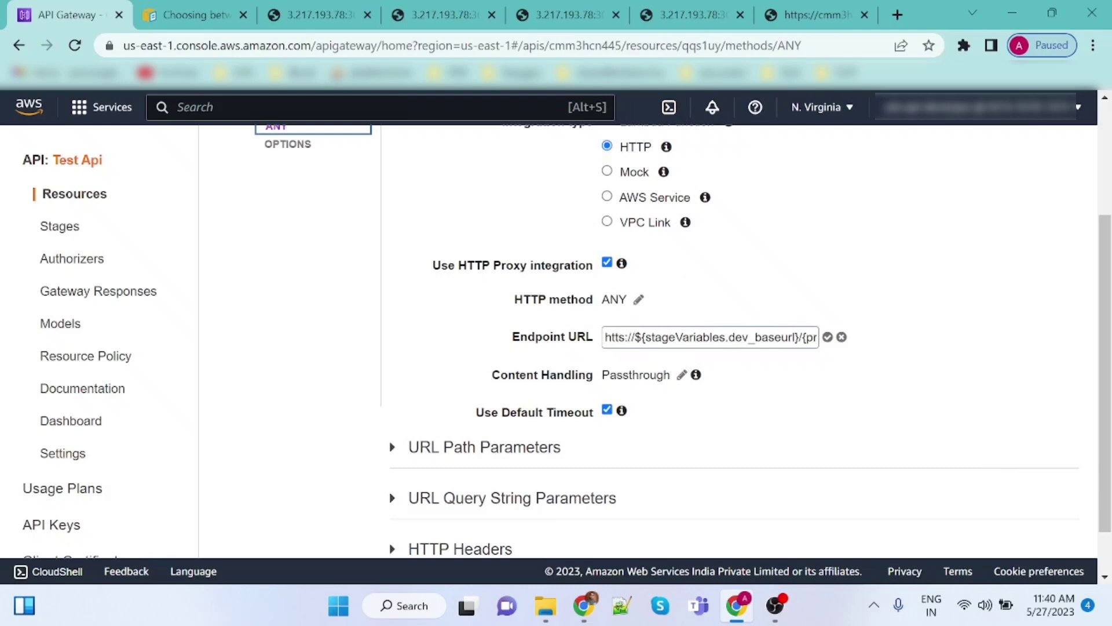
key("shift+End")
key("shift+Left")
key("shift+Left")
key("shift+Left")
key("shift+Left")
key("shift+Left")
key("shift+Left")
key("shift+Left")
key("shift+Left")
key("shift+Left")
key("shift+Left")
key("shift+Left")
key("shift+Left")
key("shift+Left")
key("shift+Left")
key("shift+Left")
key("shift+Left")
key("shift+Left")
key("shift+Left")
key("shift+Left")
key("shift+Left")
key("shift+Left")
key("shift+Left")
key("shift+Left")
key("shift+Left")
key("shift+Left")
type("p")
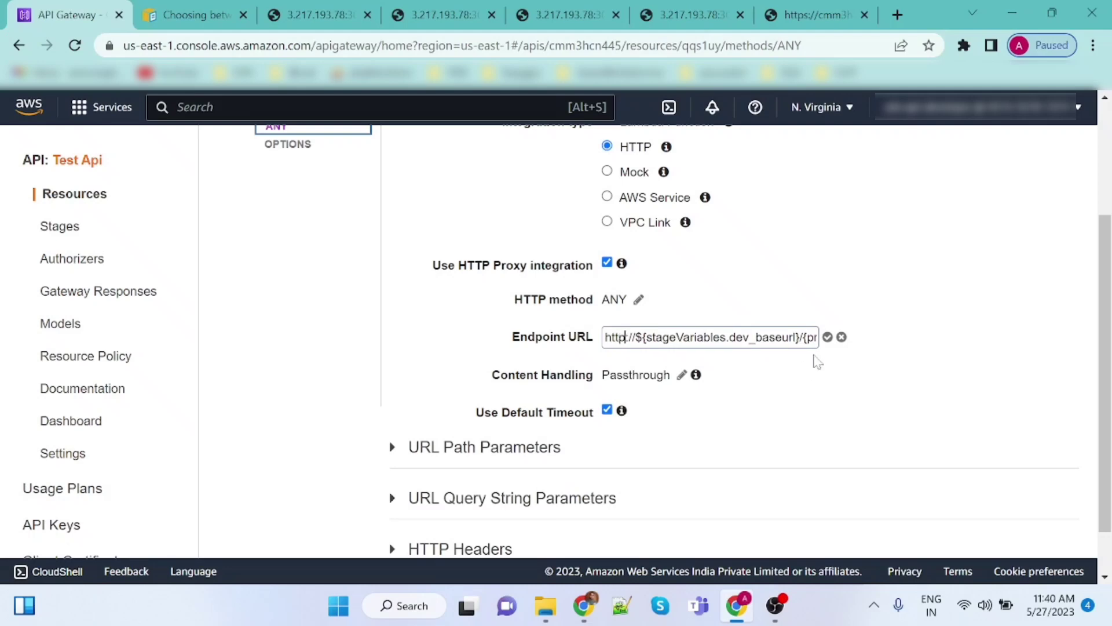
left_click(828, 337)
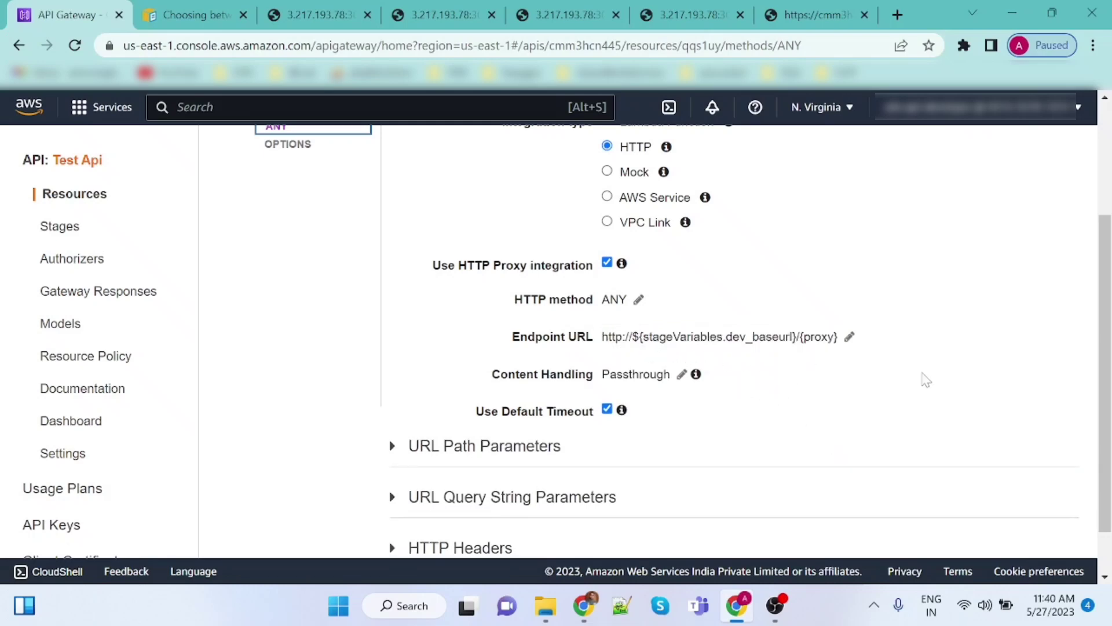
scroll(464, 336, "up", 3)
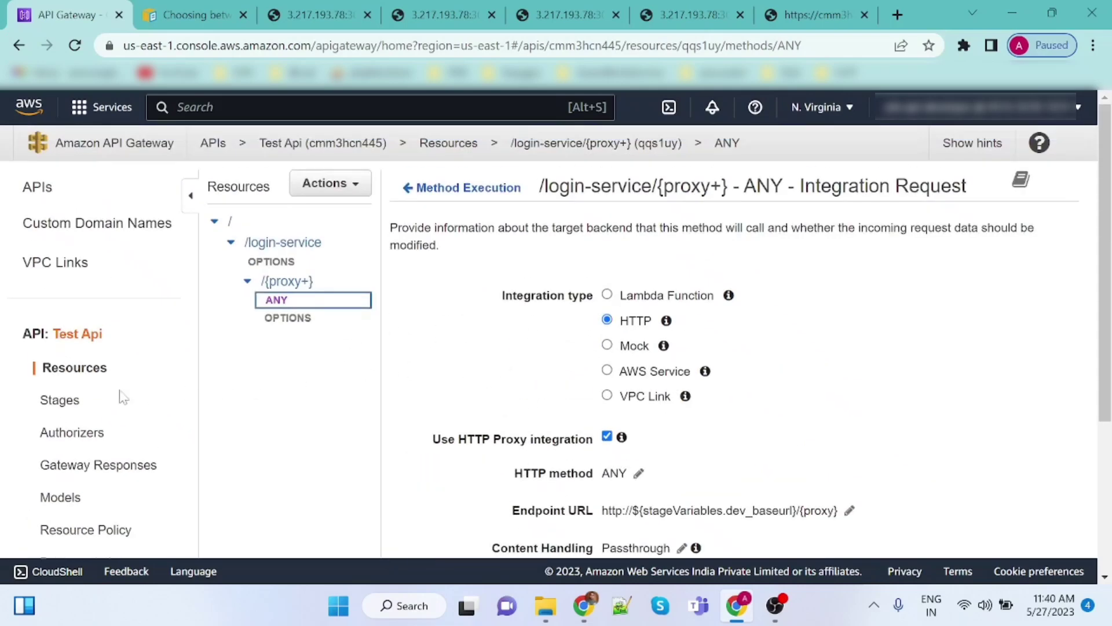
left_click(65, 404)
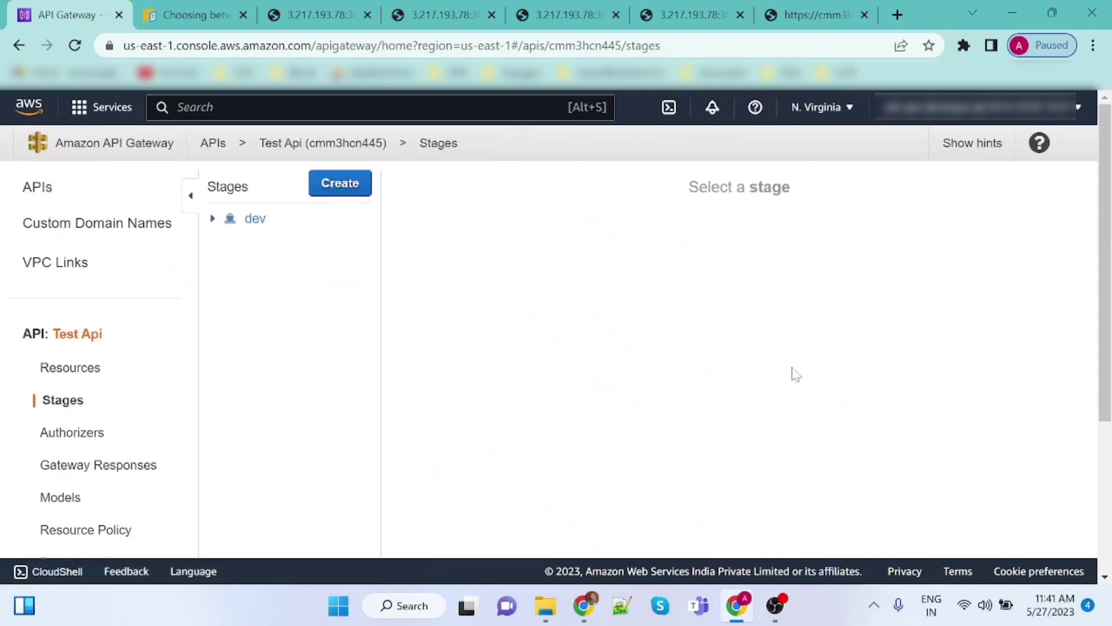
left_click(254, 220)
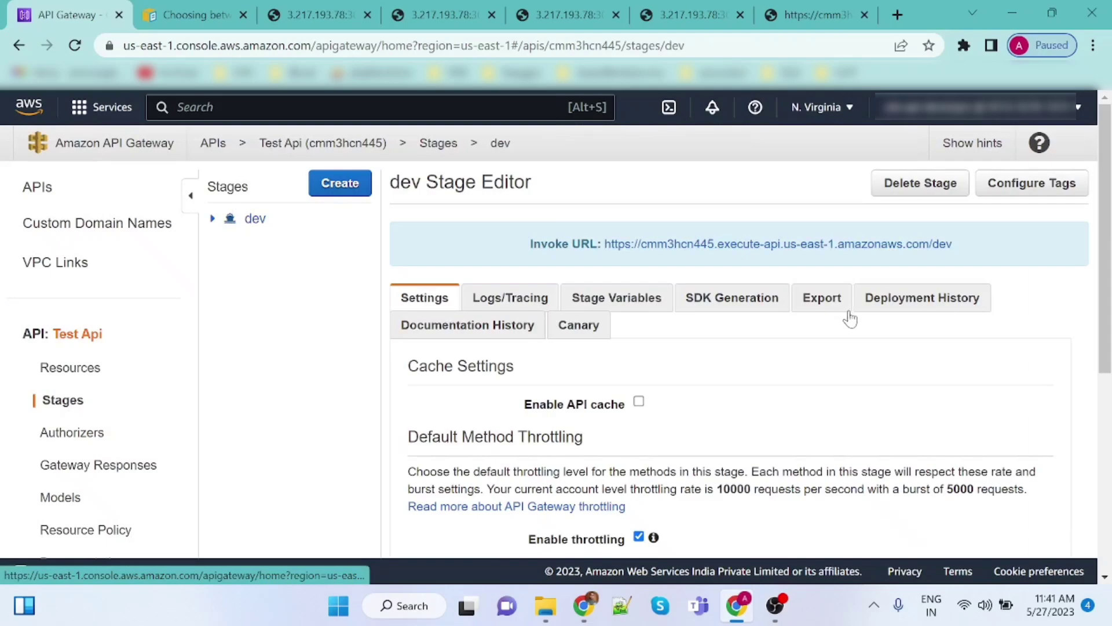
scroll(850, 377, "down", 1)
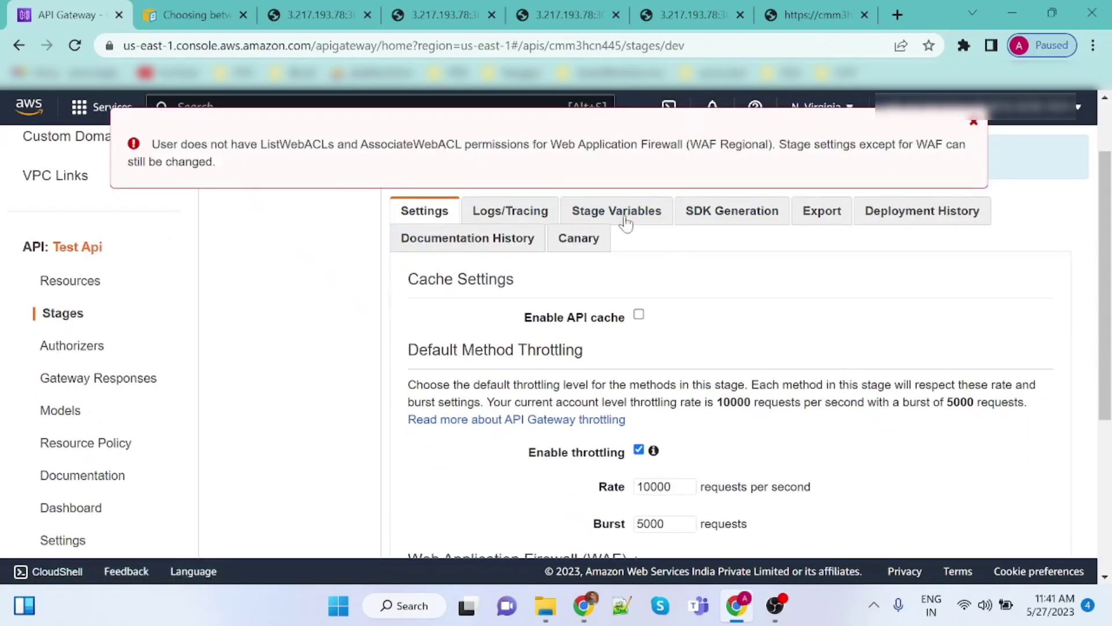
left_click(973, 126)
left_click(594, 211)
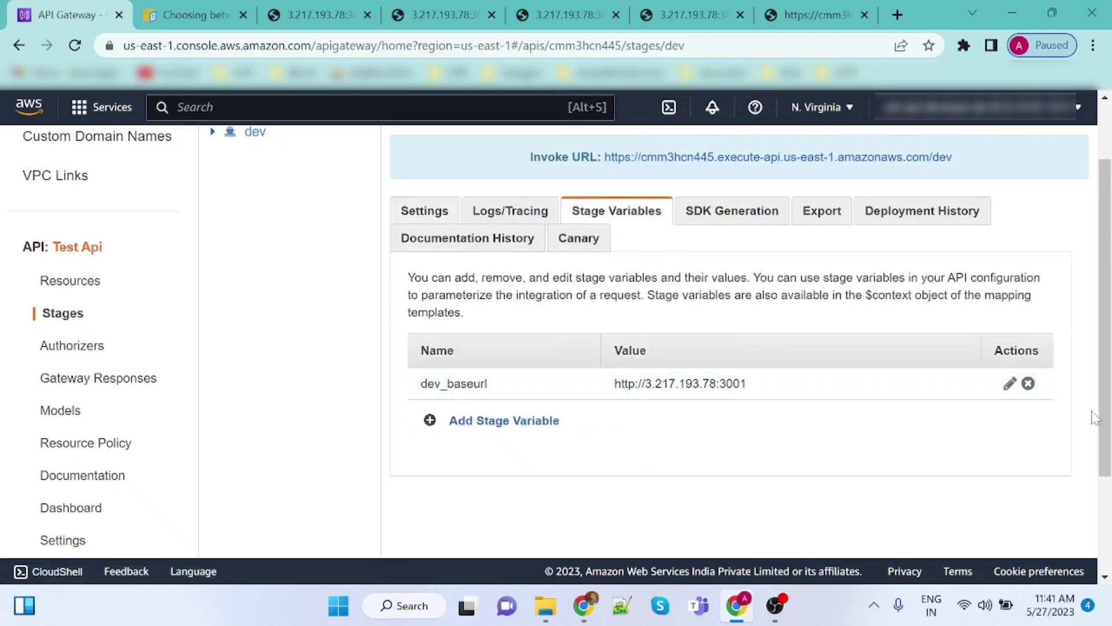
left_click(1009, 384)
left_click_drag(647, 388, 575, 397)
key("BackSpace")
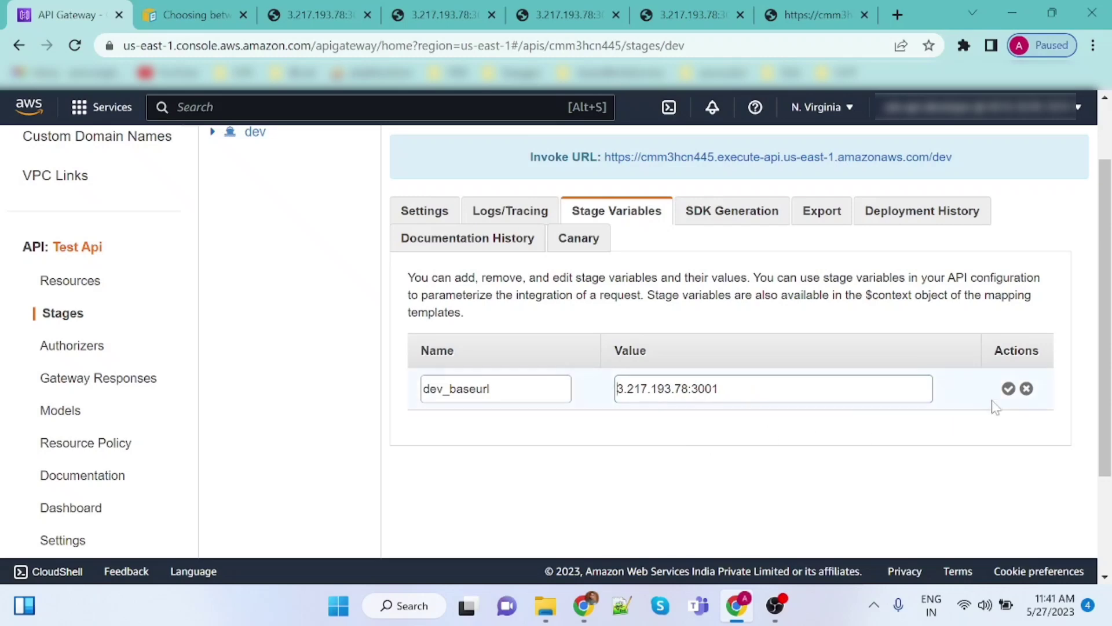
left_click(1009, 389)
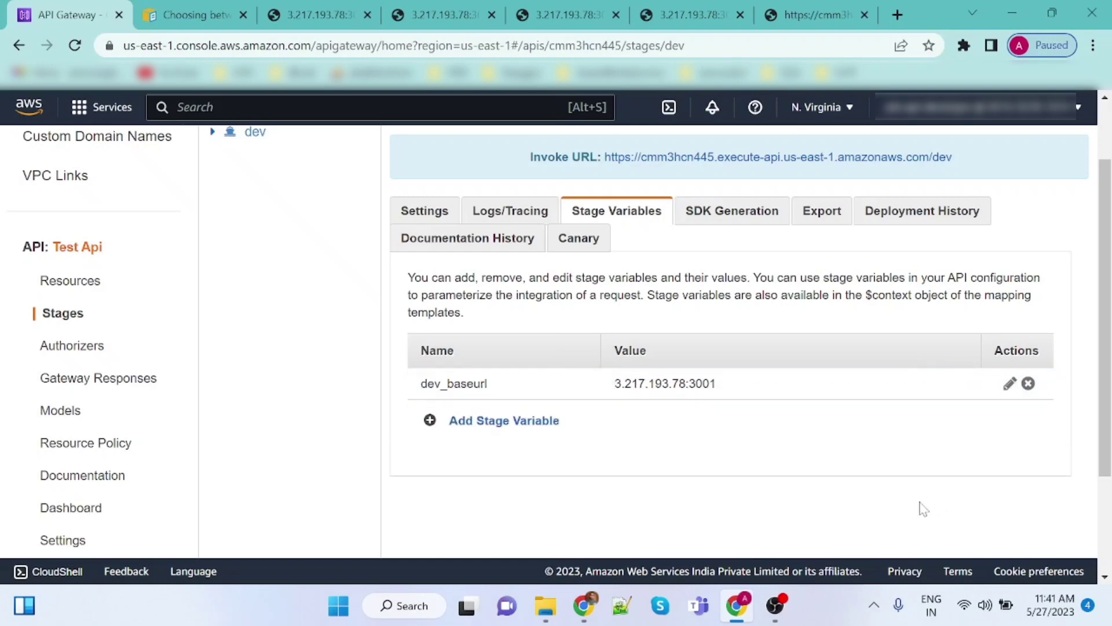
- Redeploy Test Api to the dev stage from its resources and dismiss the permissions notice
left_click(90, 287)
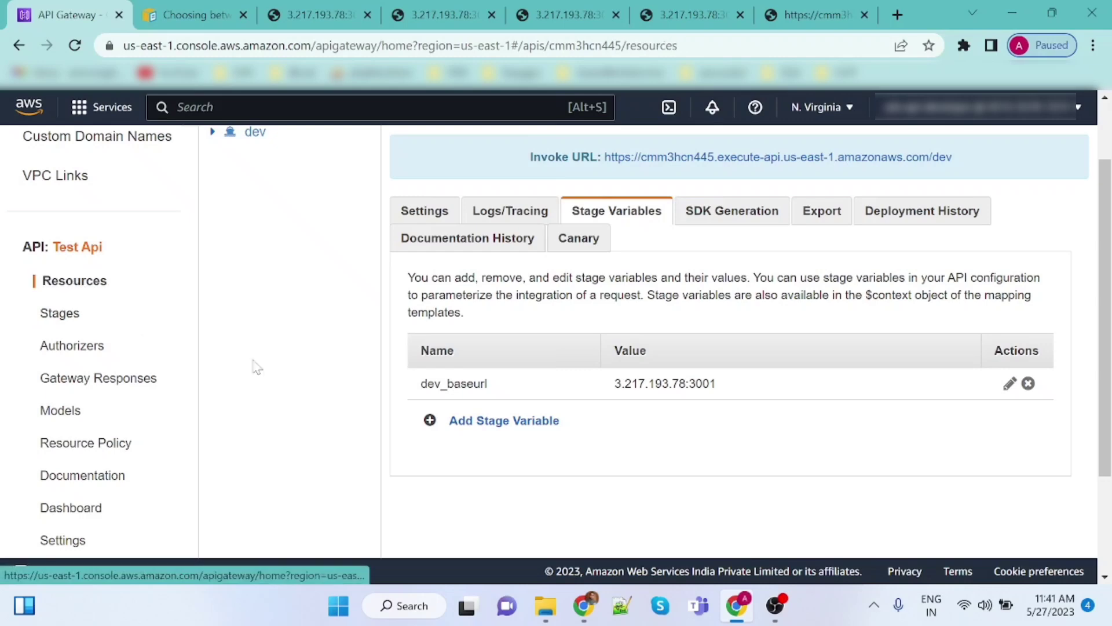
left_click(354, 189)
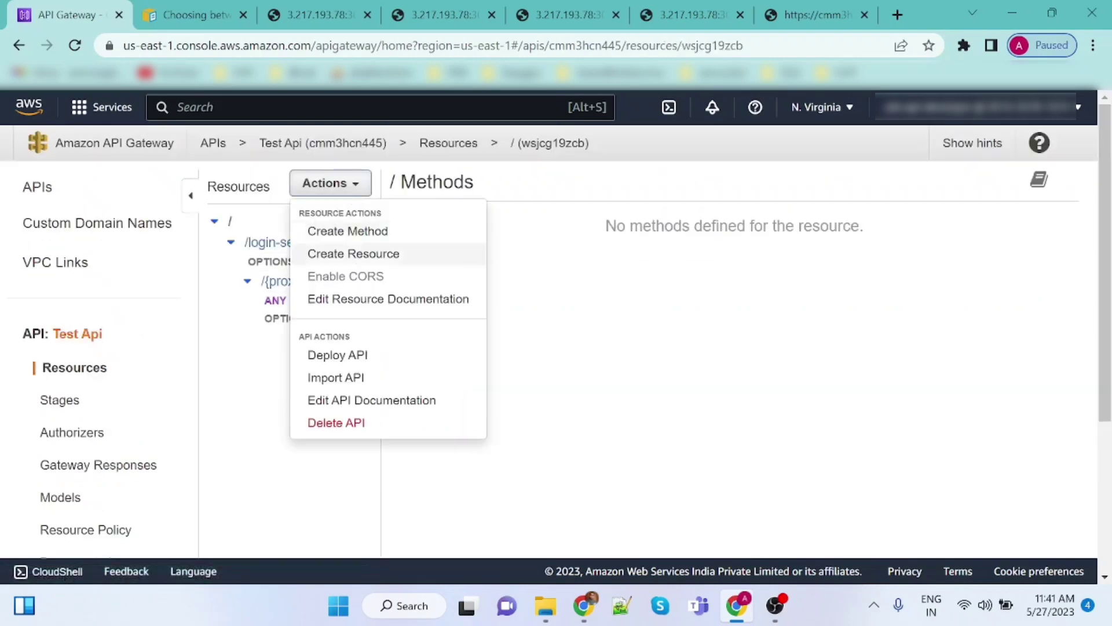
left_click(338, 355)
left_click(637, 270)
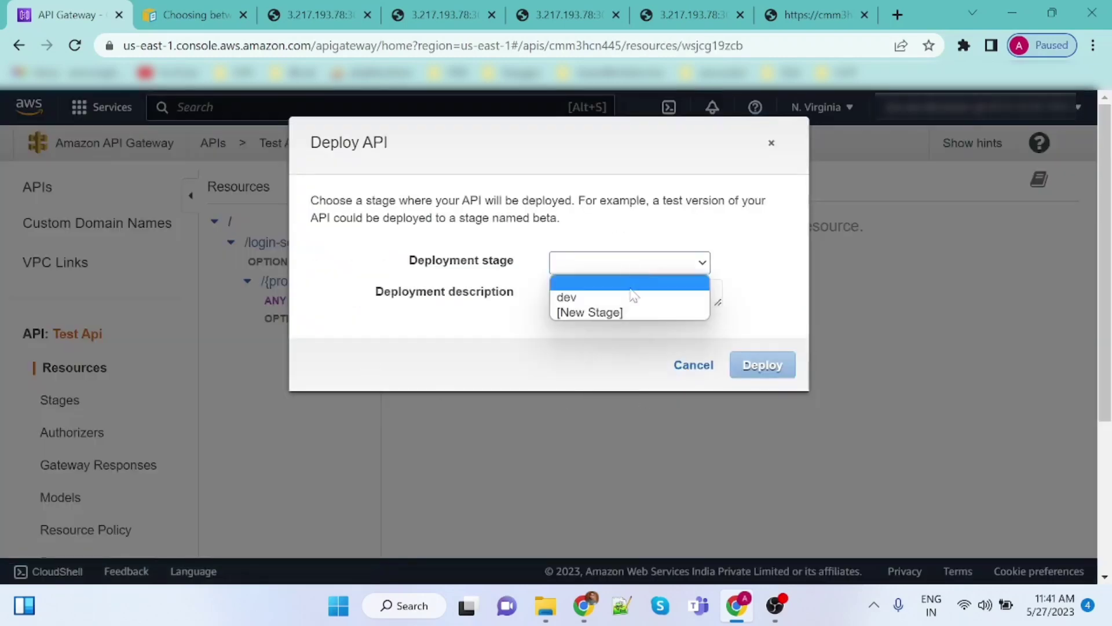
left_click(637, 298)
left_click(776, 364)
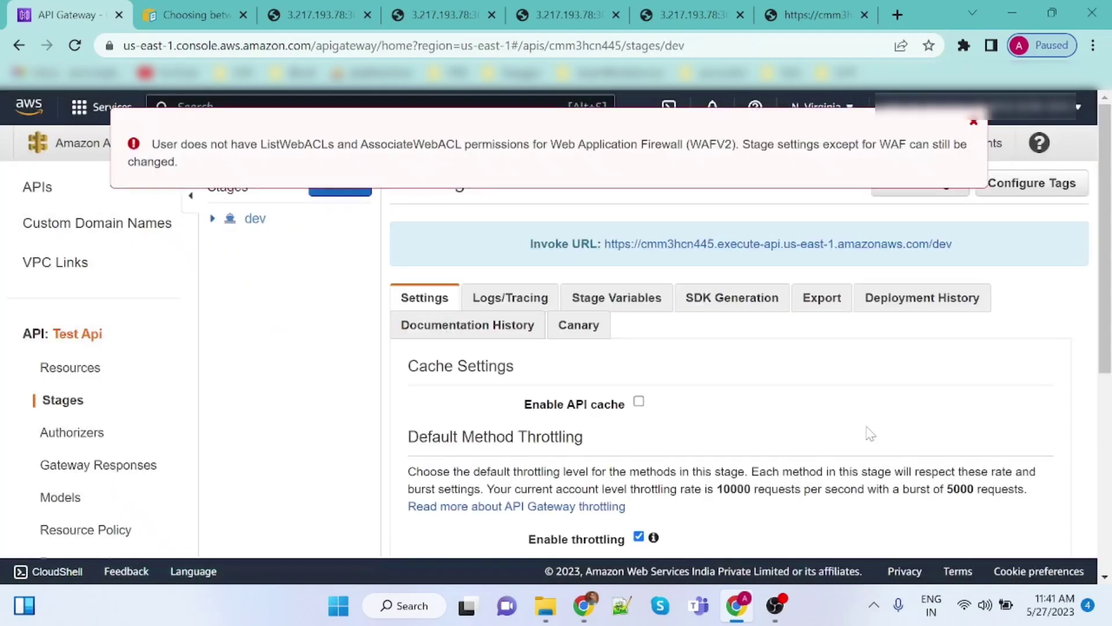
left_click(973, 123)
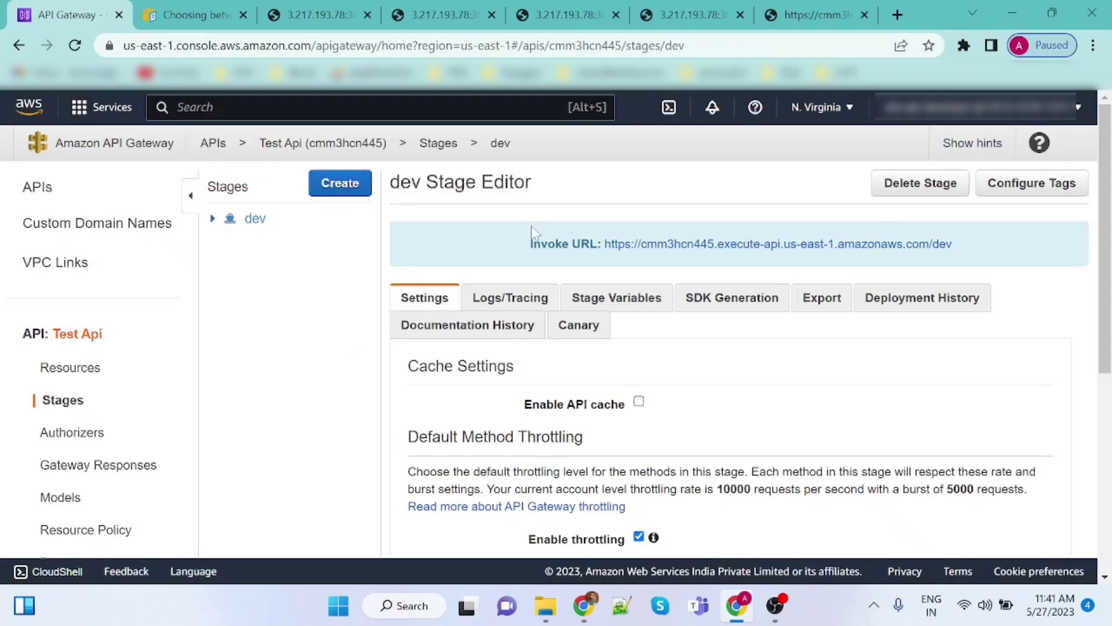
- Test the deployed API by reloading its generate/password endpoint and requesting /dev/login-service/v1/register/ip, copying the path from the backend's browser tab
left_click(845, 8)
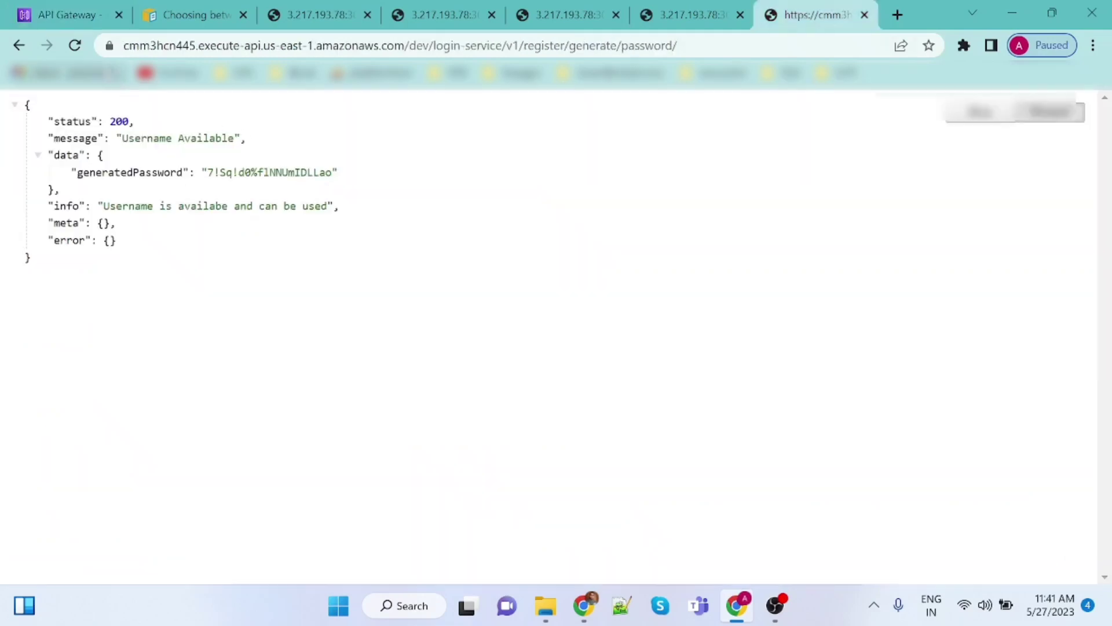
left_click(74, 45)
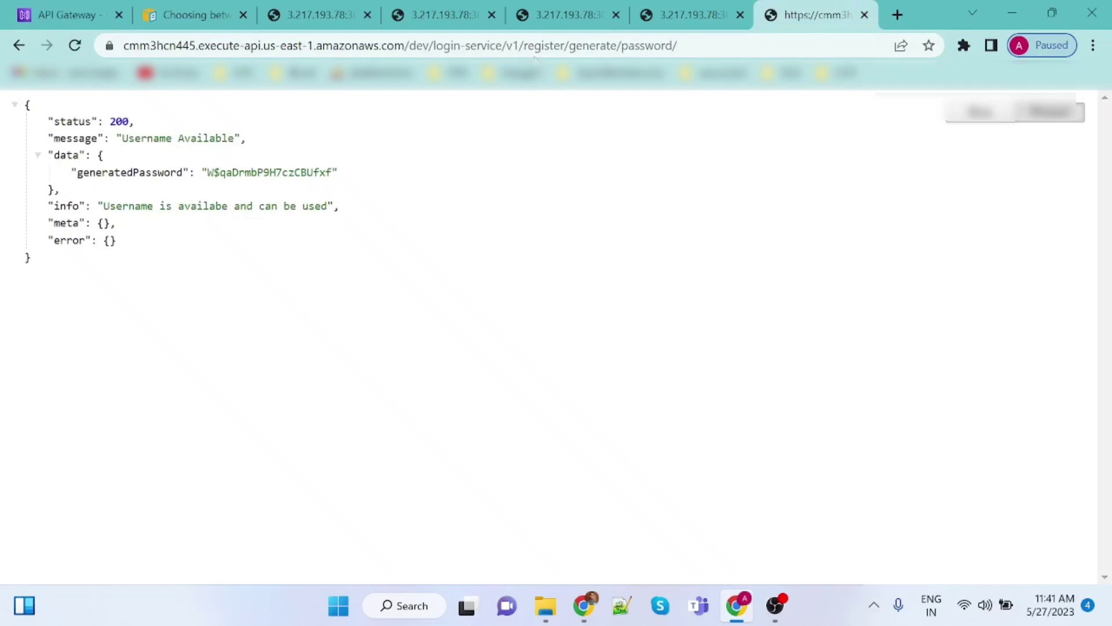
left_click(346, 14)
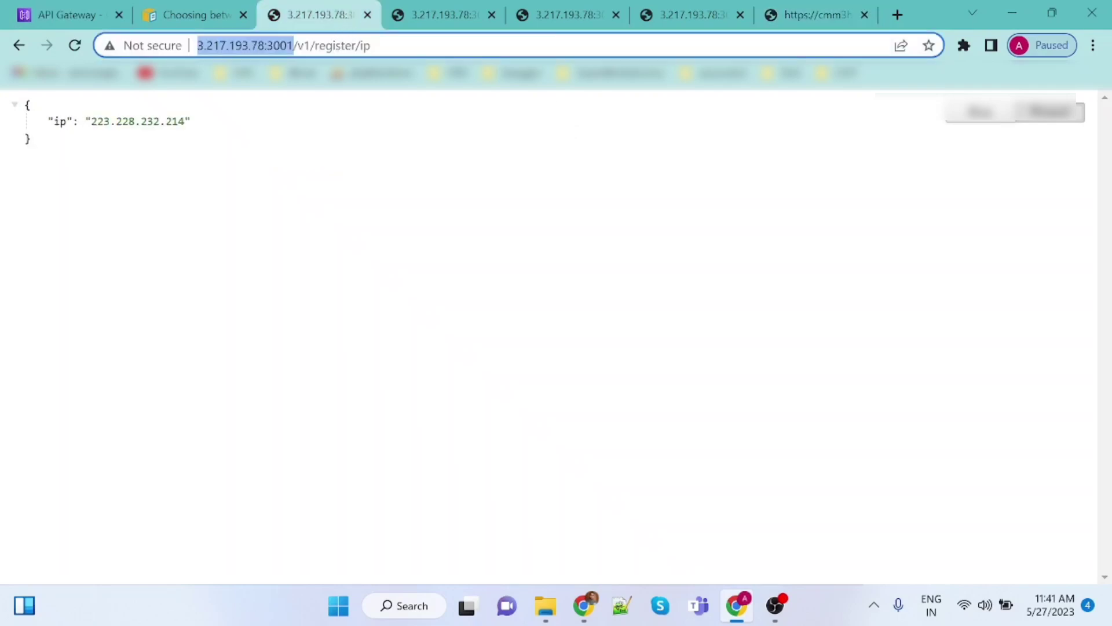
left_click_drag(297, 46, 372, 45)
key("ctrl+c")
left_click(811, 15)
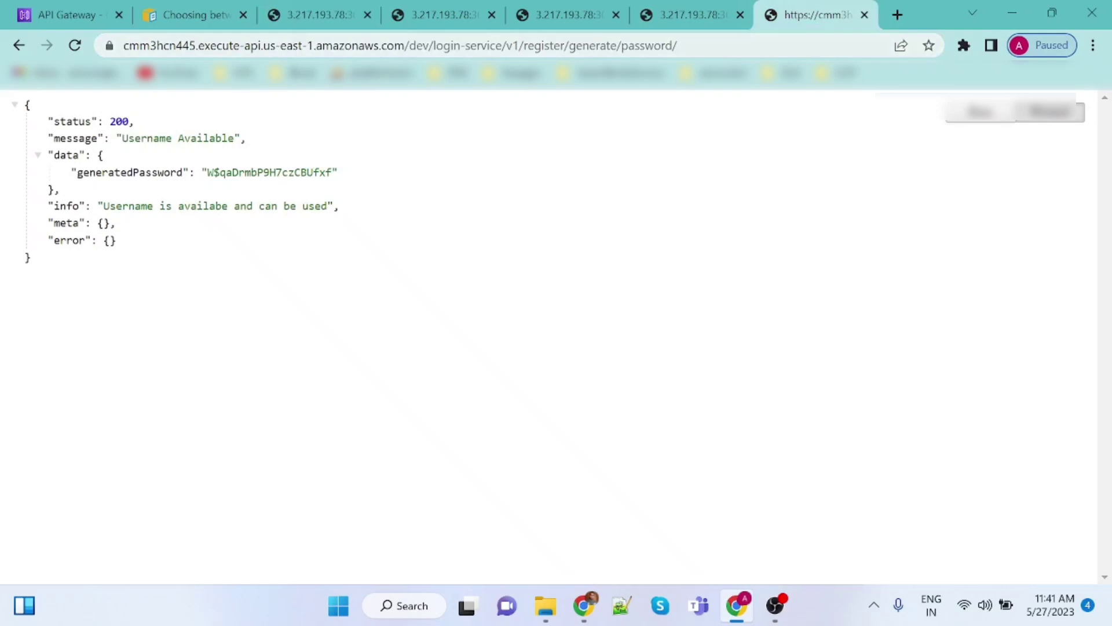
left_click_drag(514, 46, 680, 46)
key("ctrl+v")
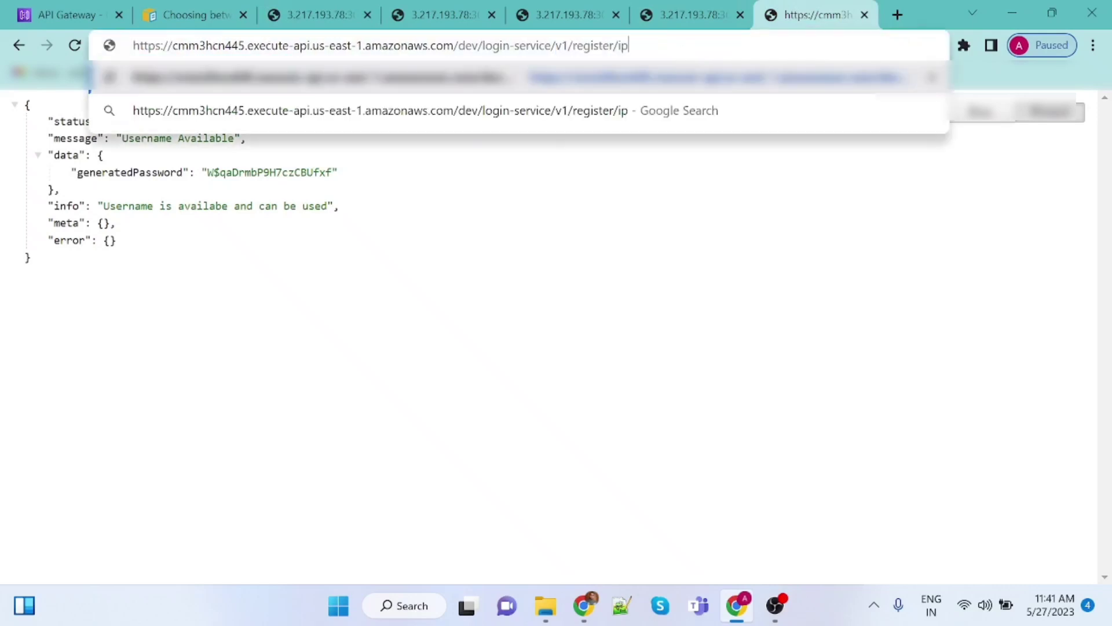
key("Return")
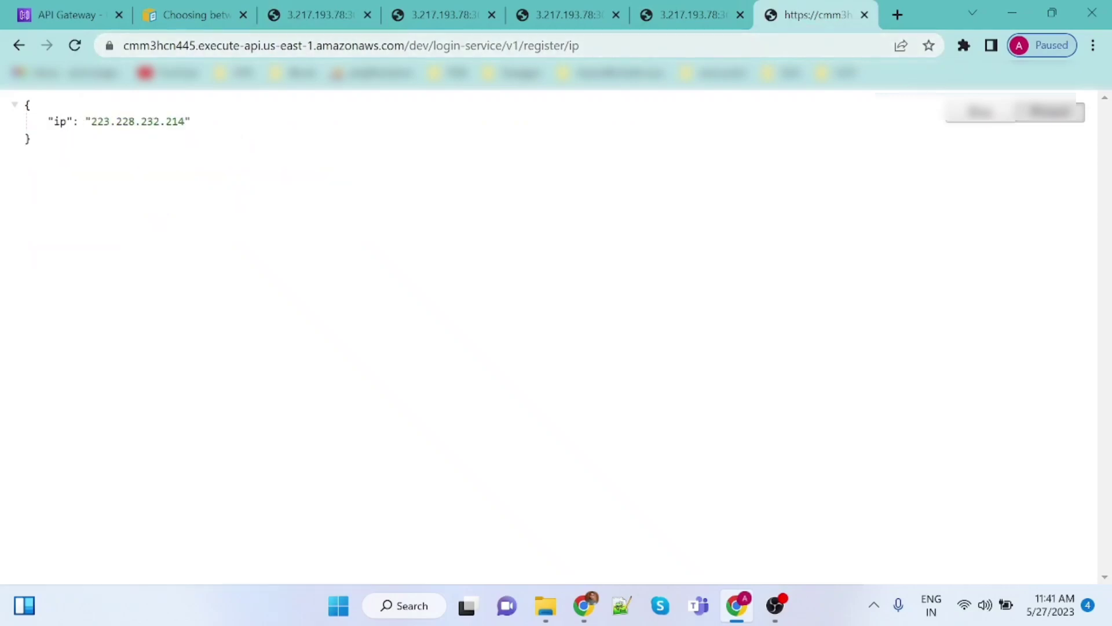
- Create a root-level resource named Billing Service with path billing-service and API Gateway CORS enabled in Test Api
left_click(73, 7)
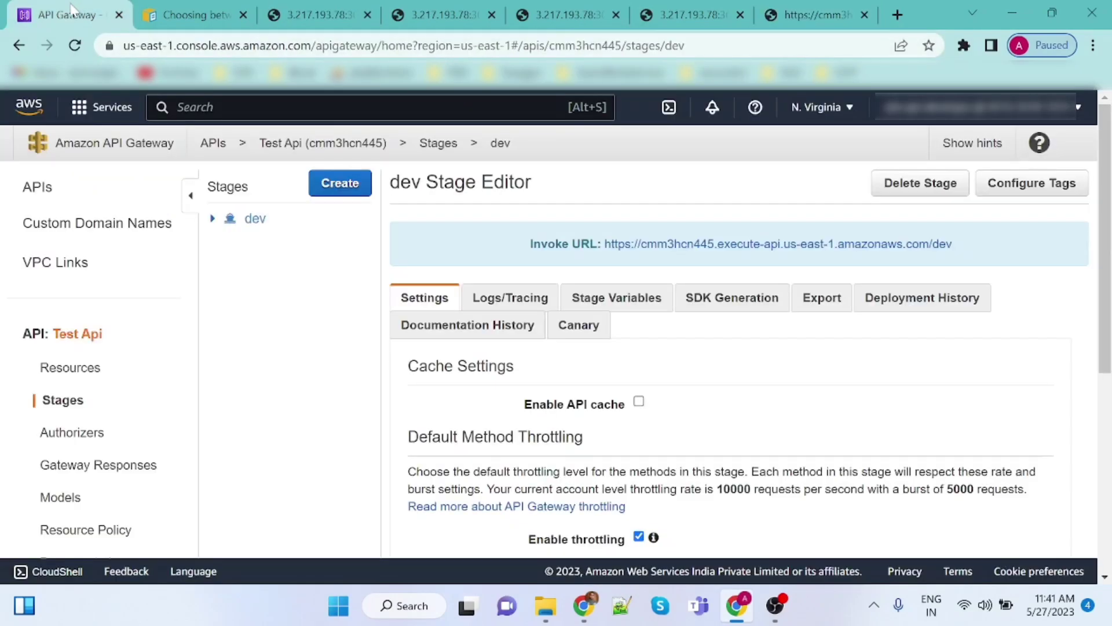
left_click(87, 368)
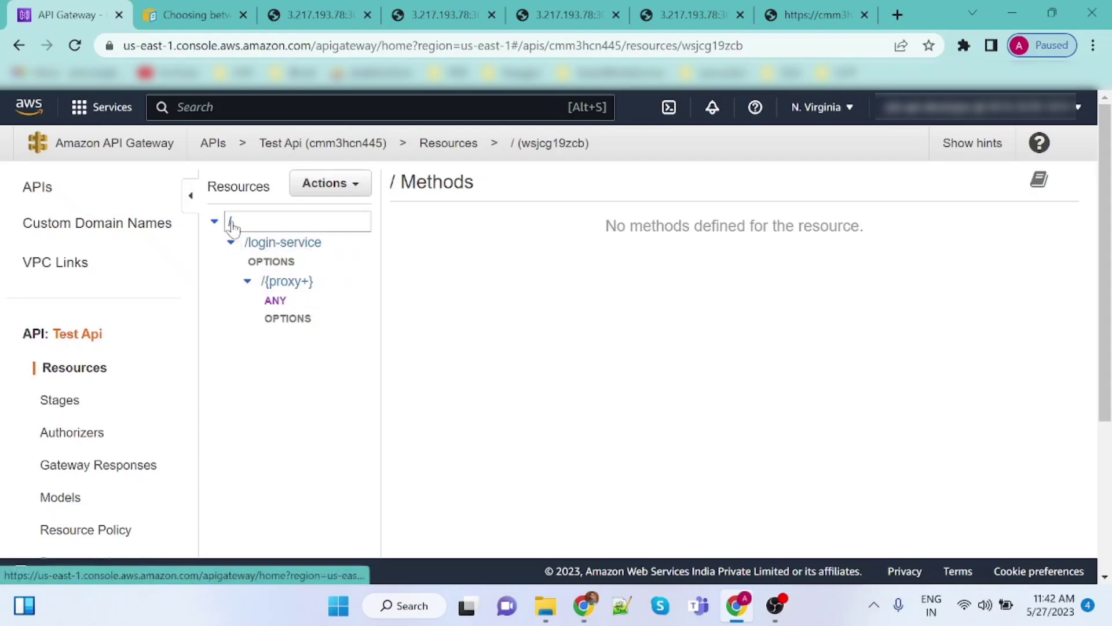
left_click(346, 186)
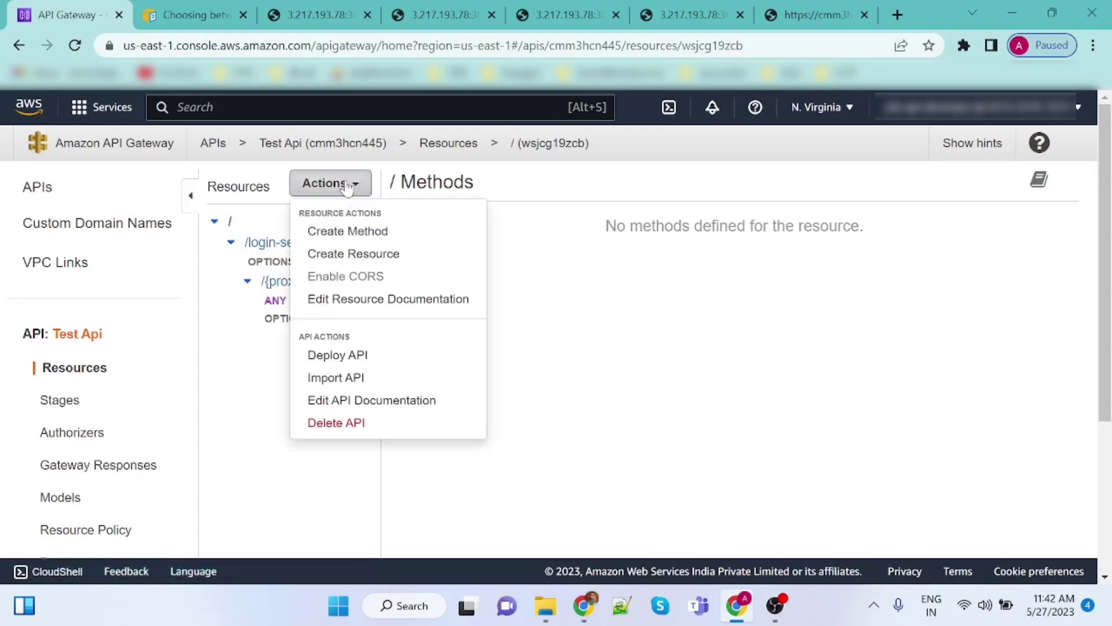
left_click(359, 254)
left_click(695, 281)
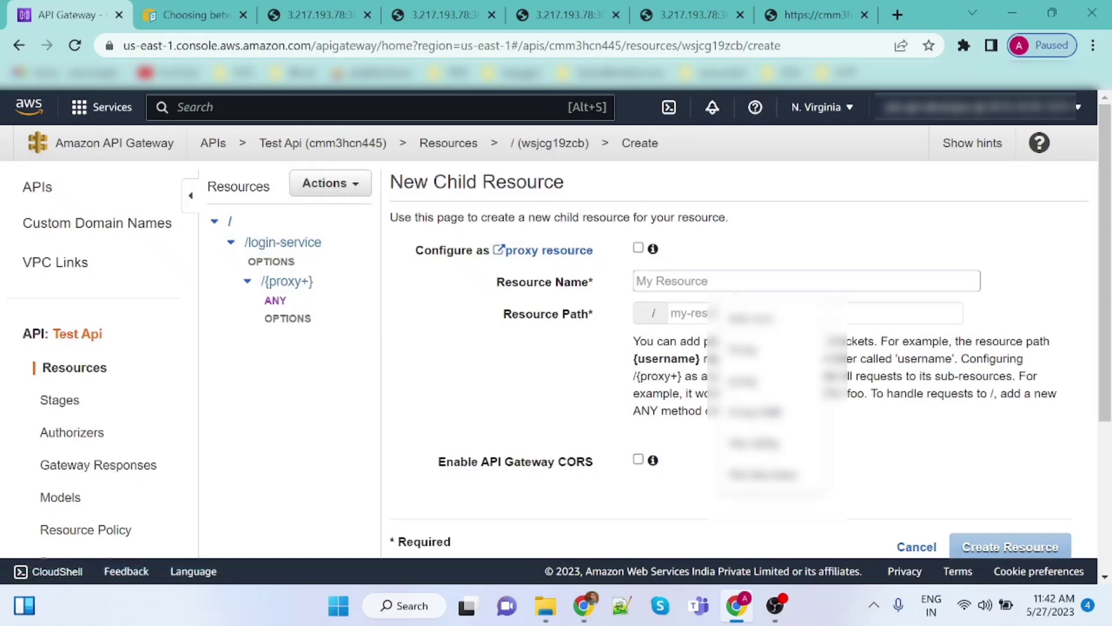
type("Bil")
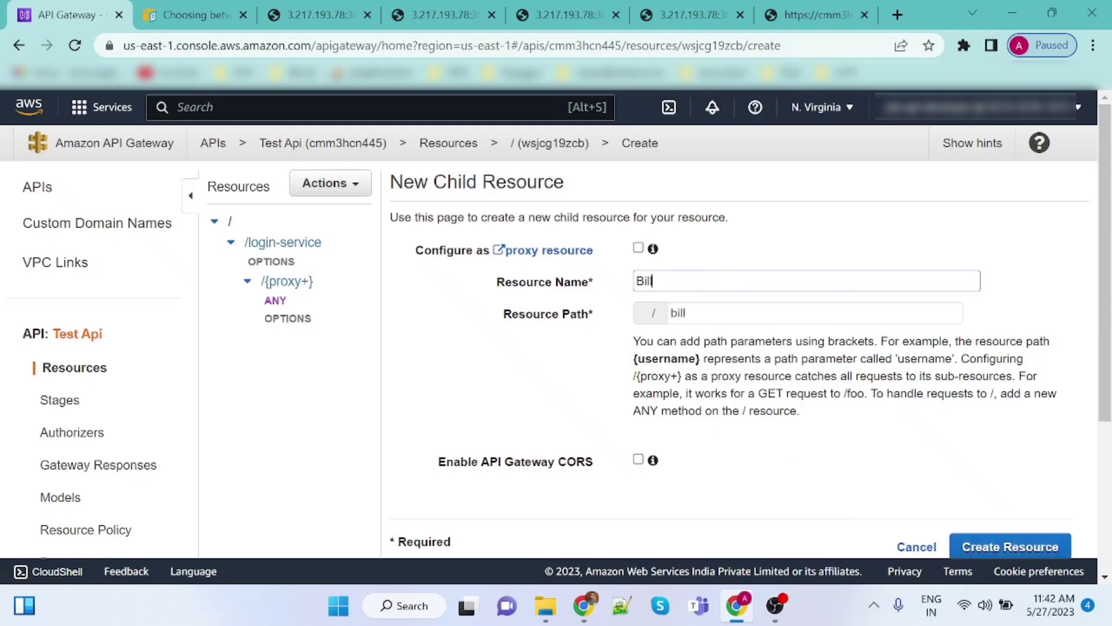
type("ling Service")
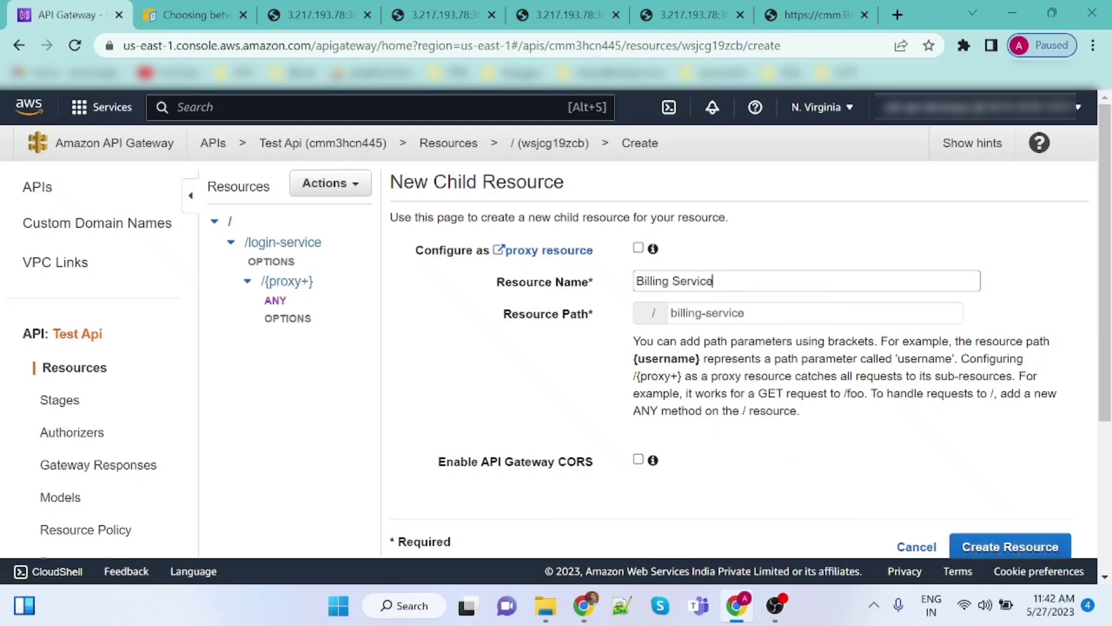
left_click(639, 459)
left_click(1066, 551)
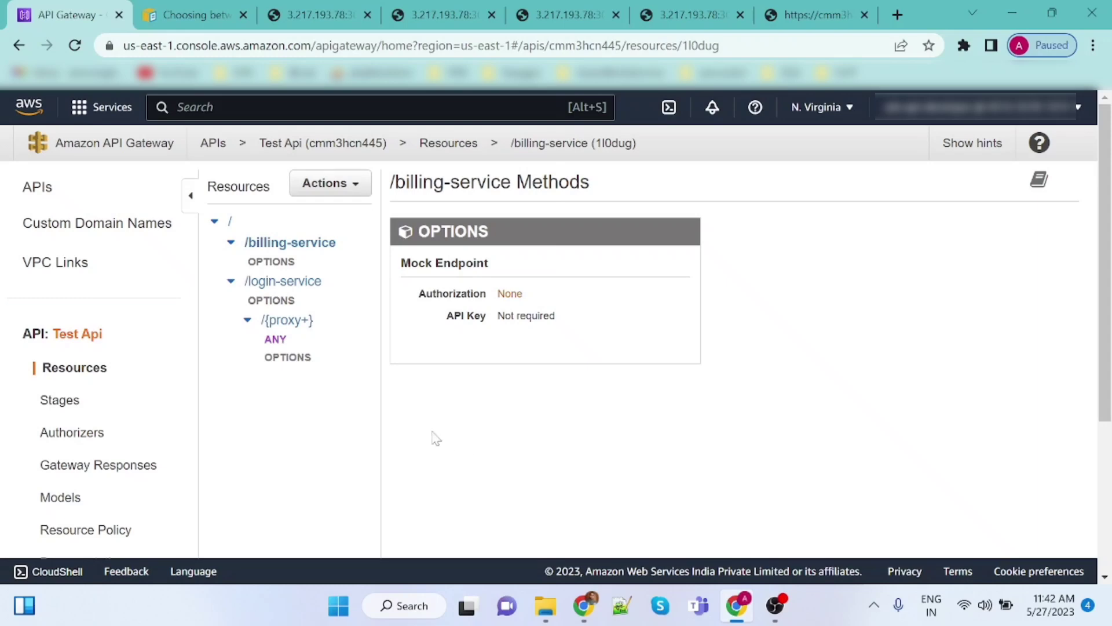
- Start a child resource under /billing-service with the name Proxy and the resource path {proxy+}
left_click(266, 242)
left_click(358, 184)
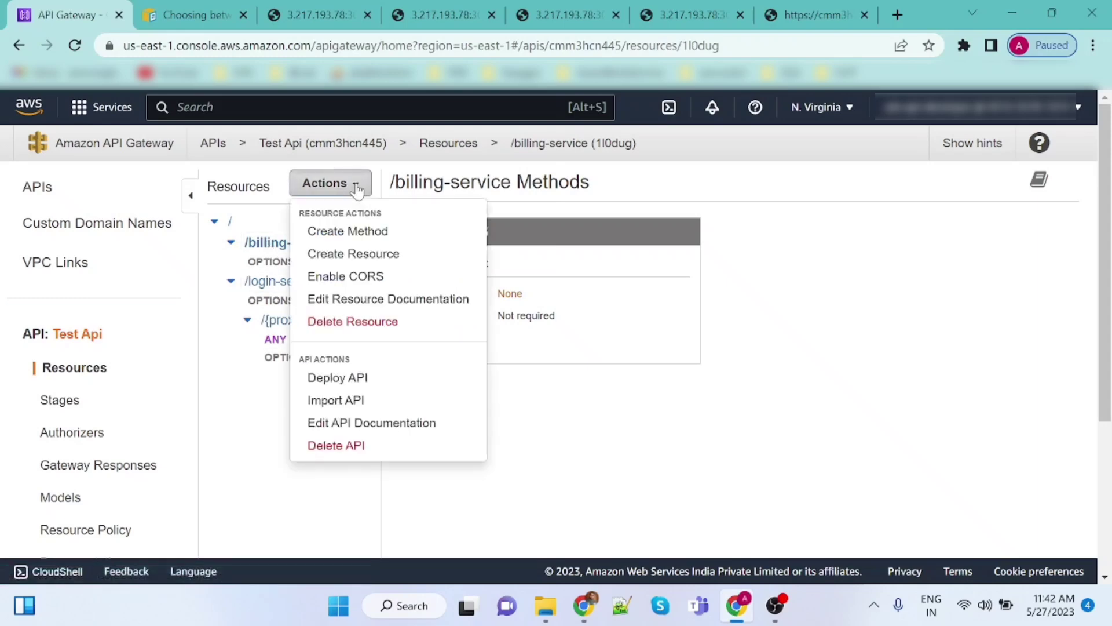
left_click(354, 253)
left_click(735, 281)
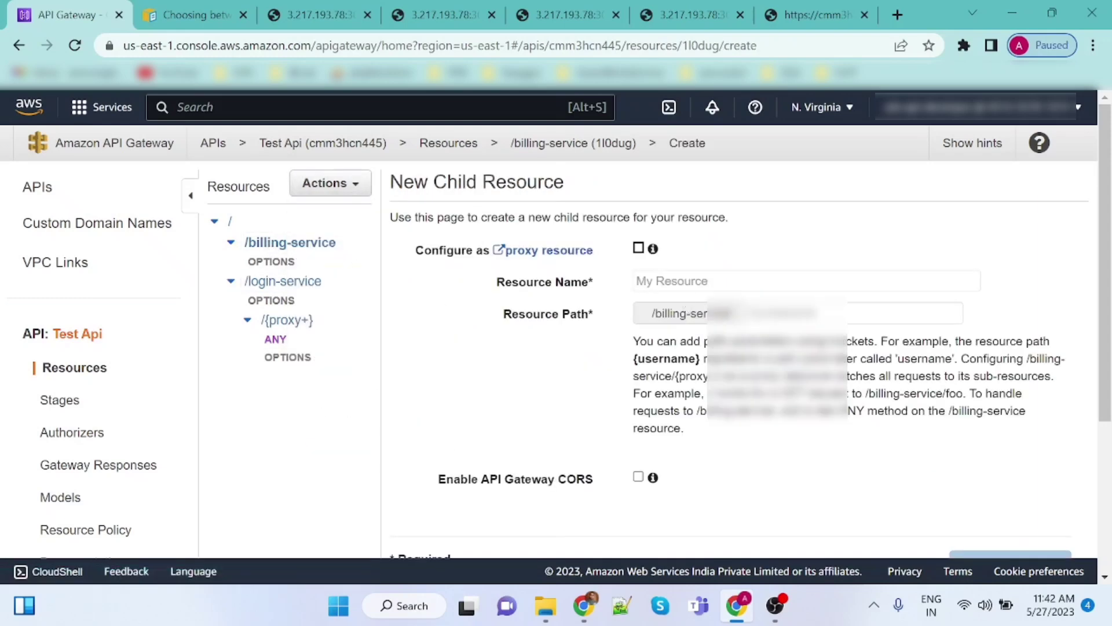
type("P")
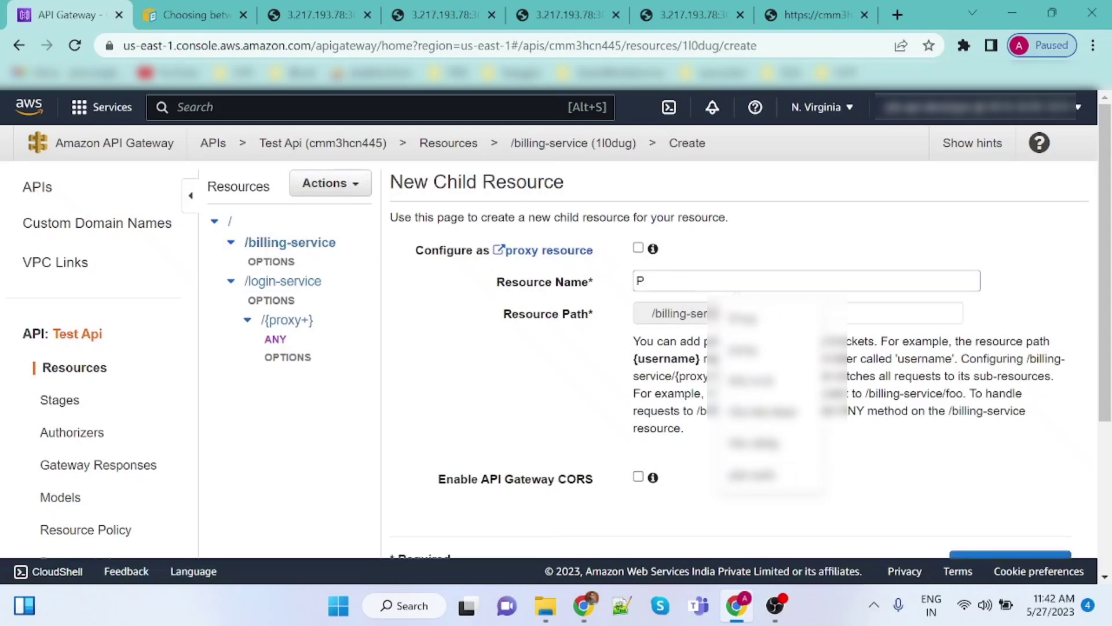
key("Up")
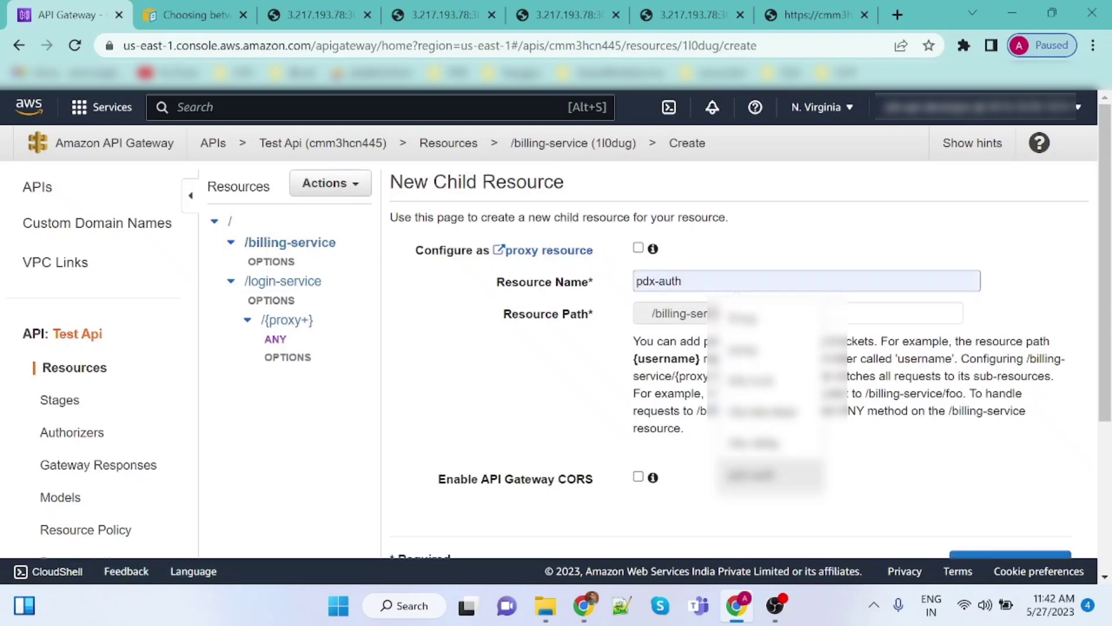
key("Down")
key("Return")
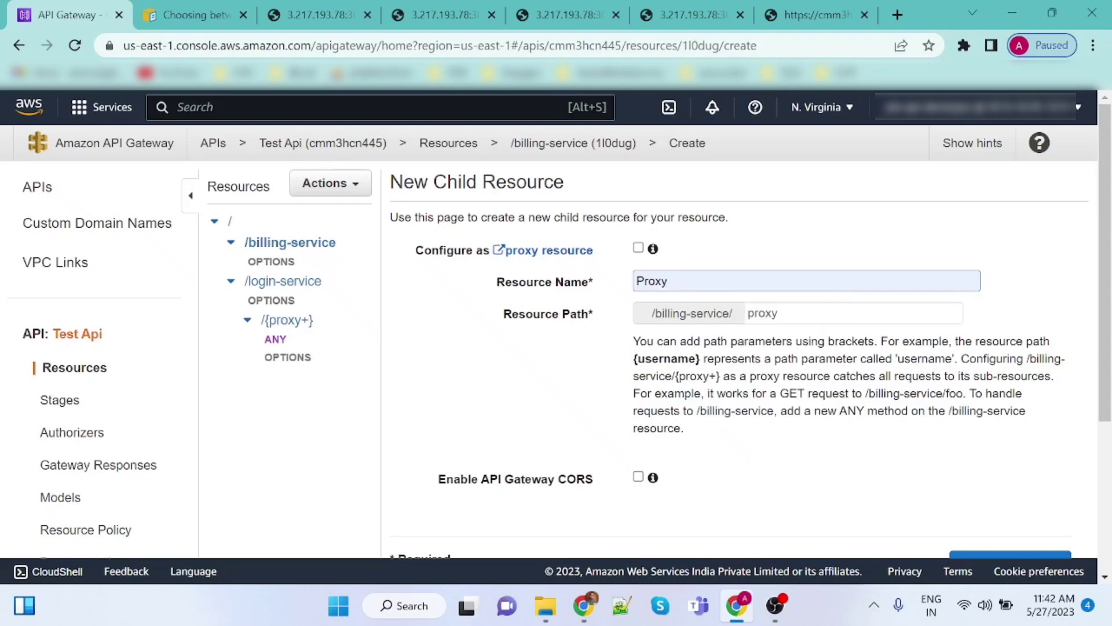
key("Tab")
key("BackSpace")
type("{}")
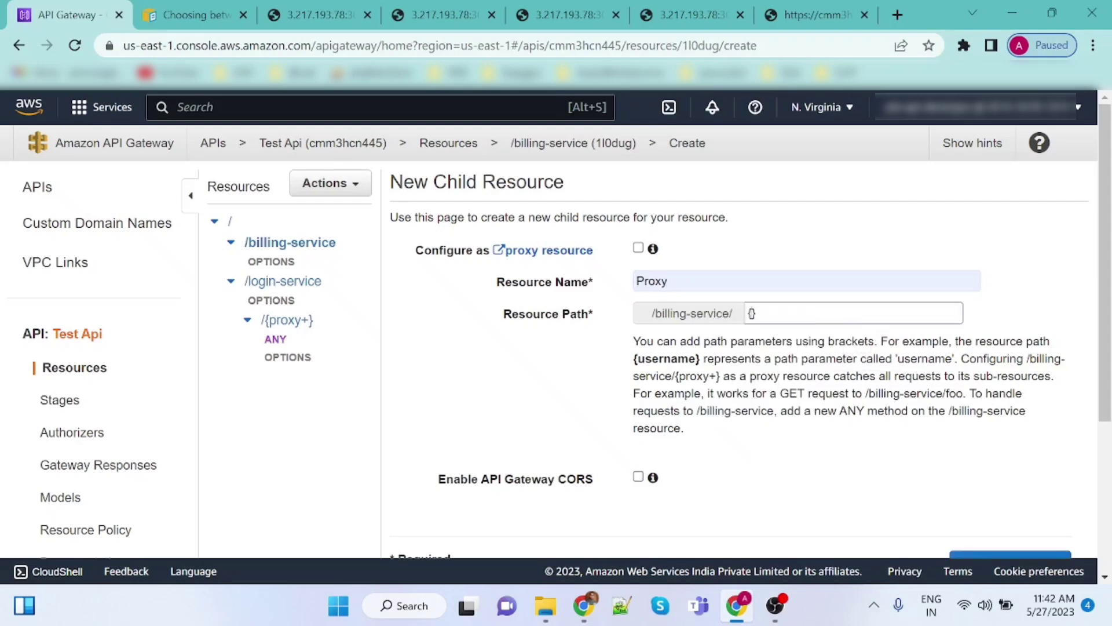
type("proxy+")
- Enable API Gateway CORS, configure the new child resource as a proxy resource, and create it
left_click(638, 476)
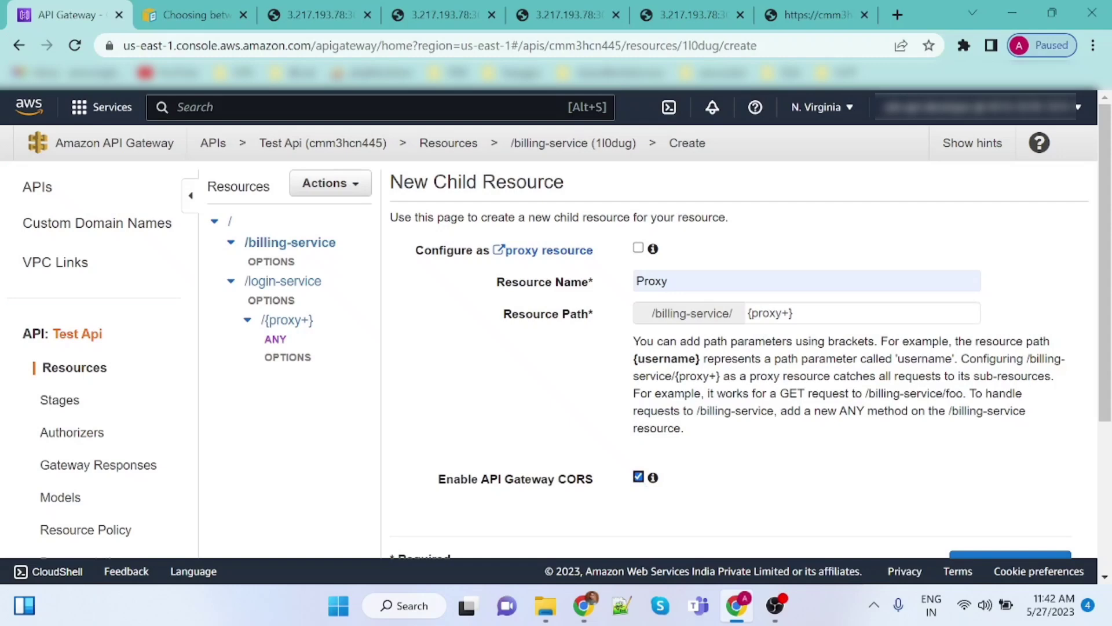
left_click(638, 248)
scroll(882, 496, "down", 4)
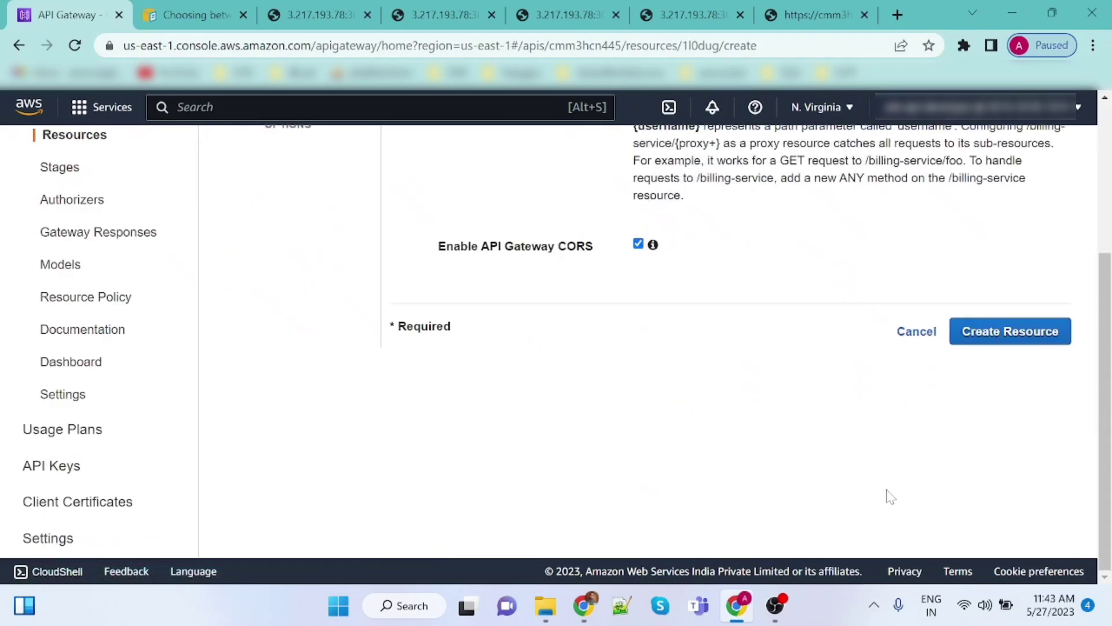
left_click(1042, 333)
scroll(707, 427, "up", 4)
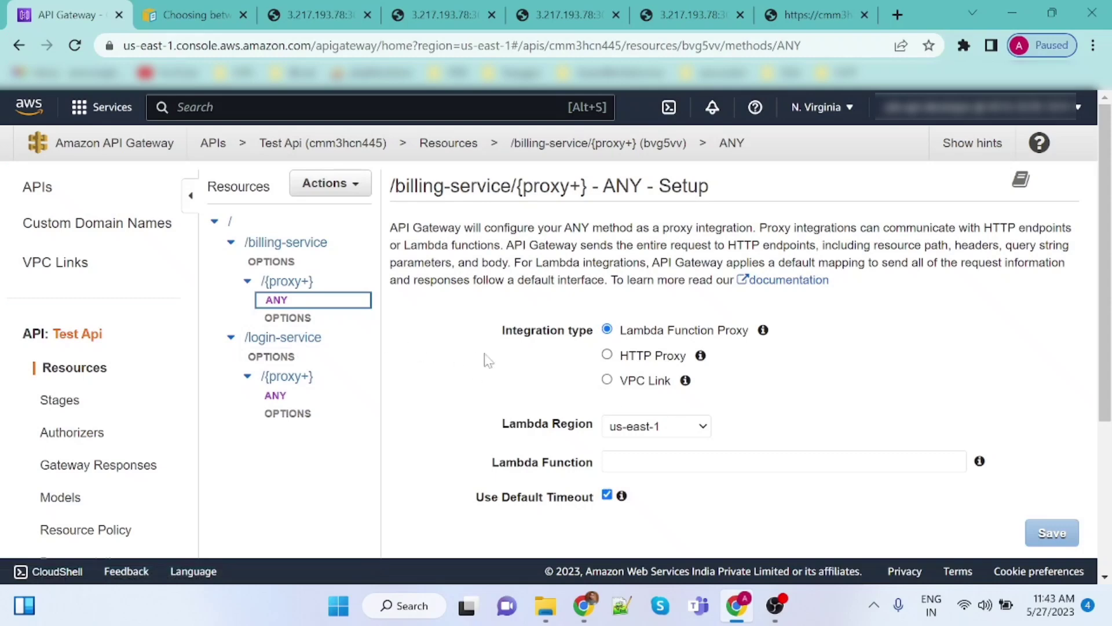
left_click(607, 354)
scroll(527, 401, "down", 3)
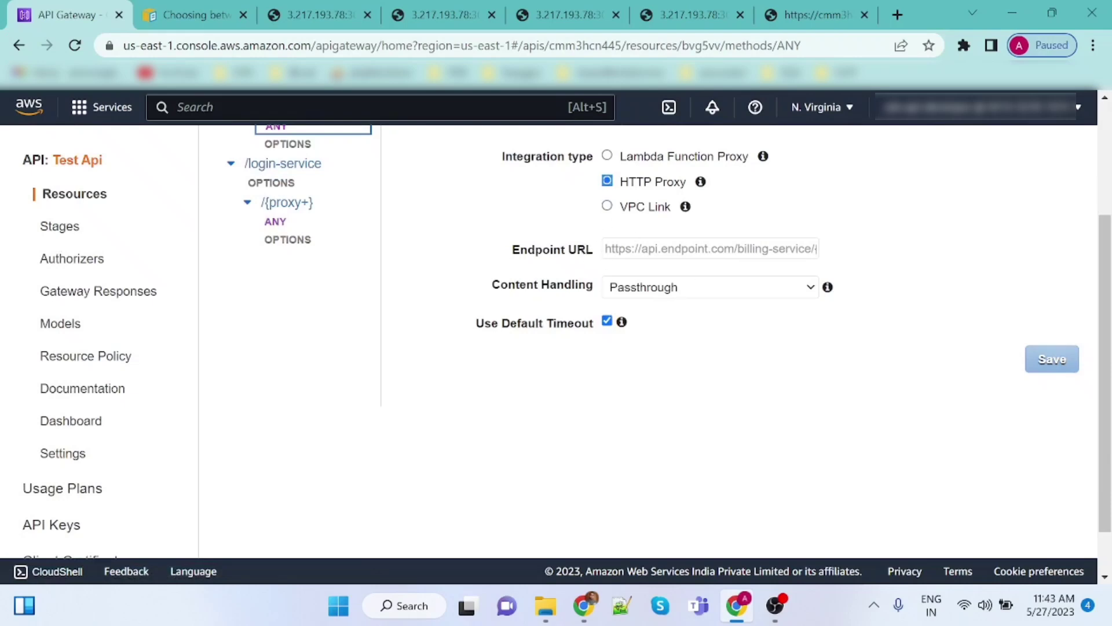
left_click(554, 15)
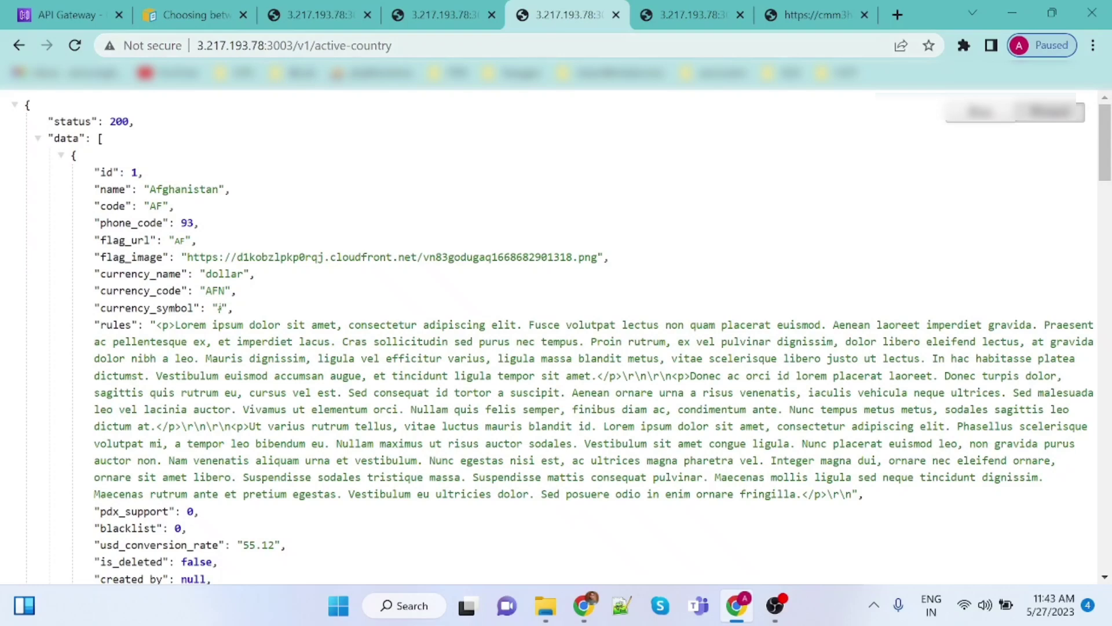
left_click_drag(198, 46, 294, 45)
key("ctrl+c")
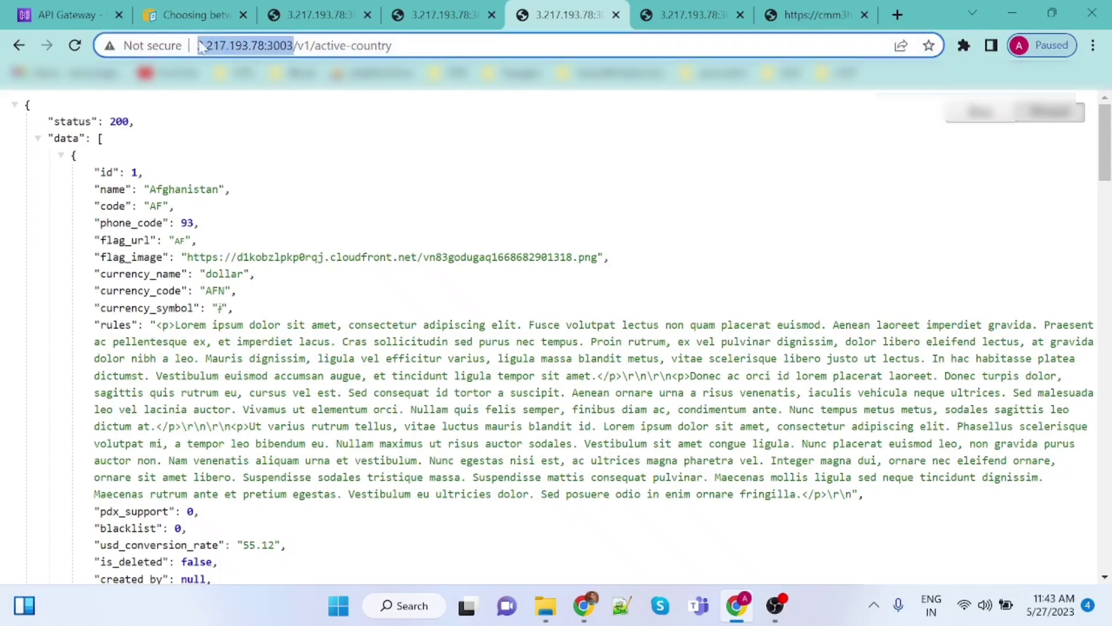
left_click(87, 14)
left_click(698, 250)
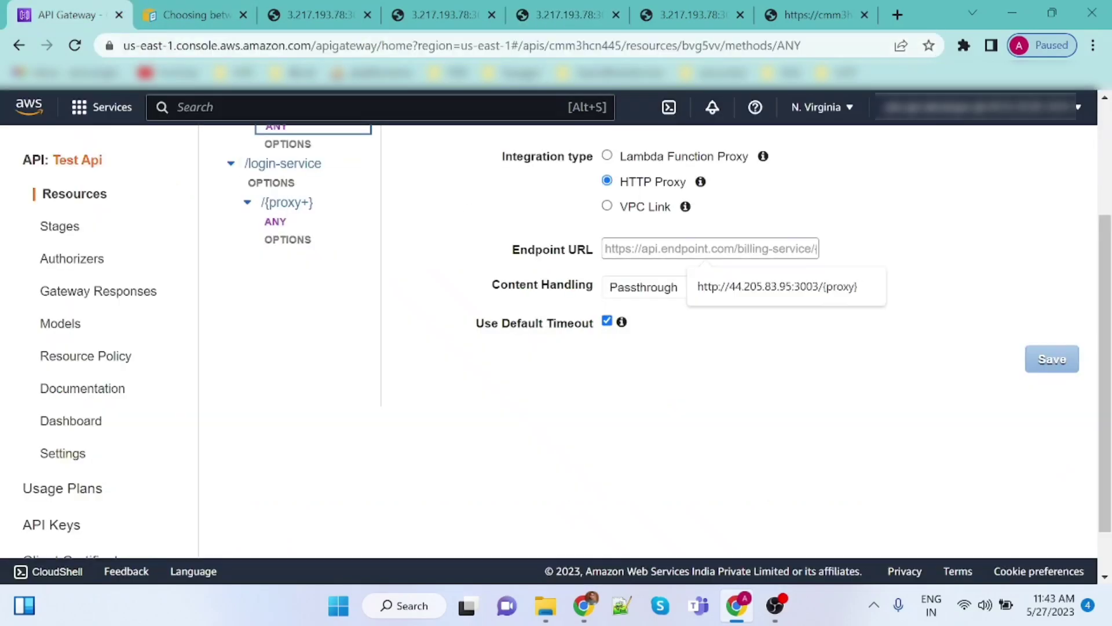
key("ctrl+v")
type("/")
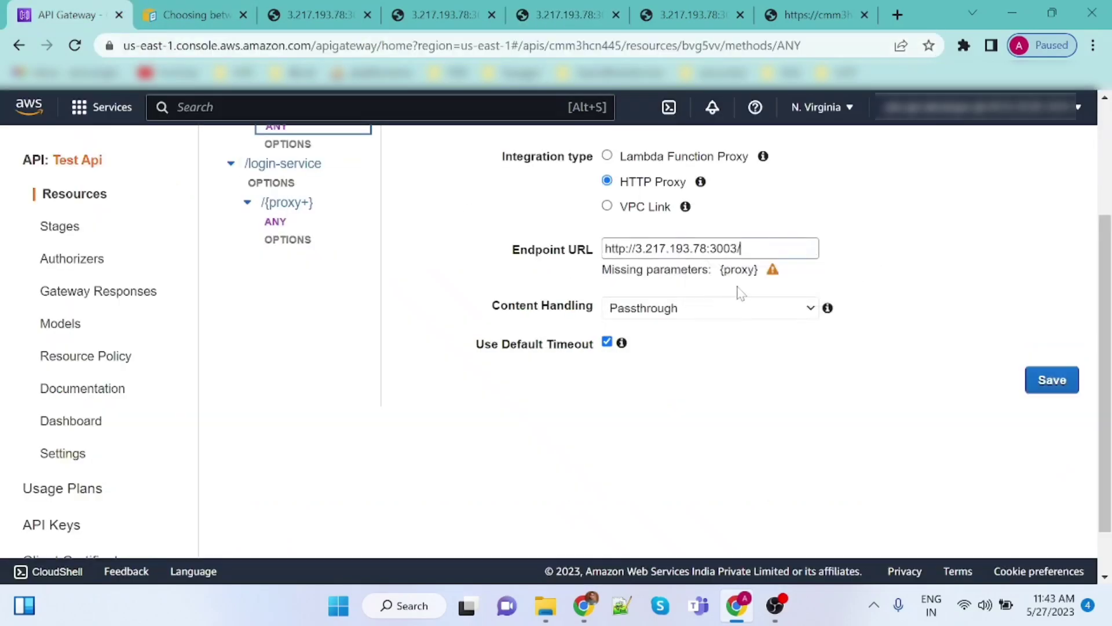
- Append the missing {proxy} parameter to the endpoint URL and save the billing-service ANY integration
left_click_drag(720, 275, 762, 271)
key("ctrl+c")
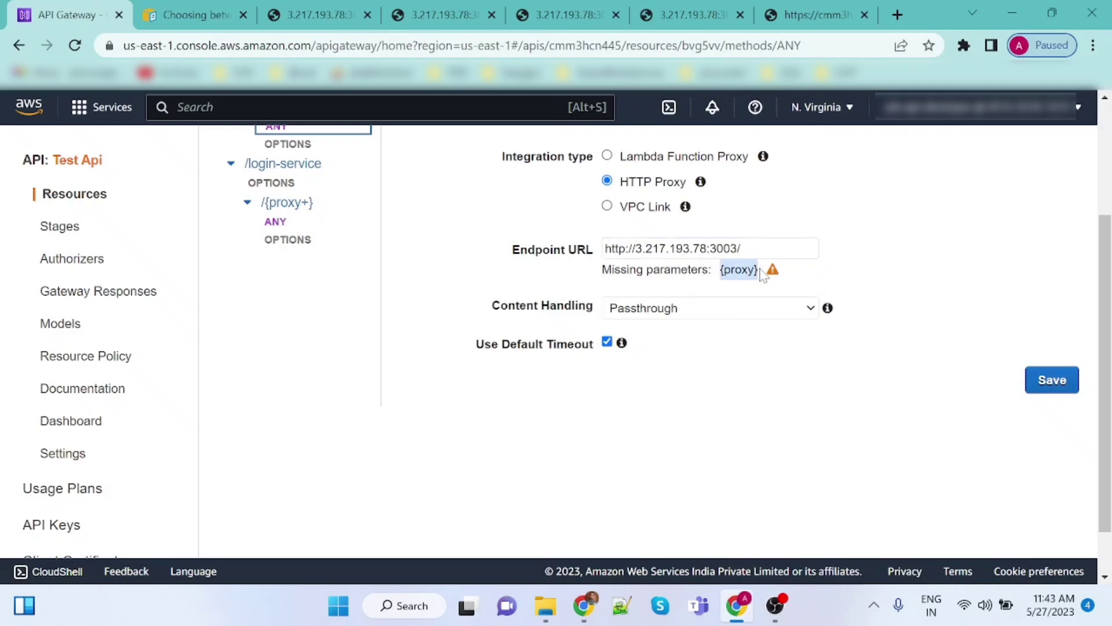
left_click(742, 248)
key("ctrl+v")
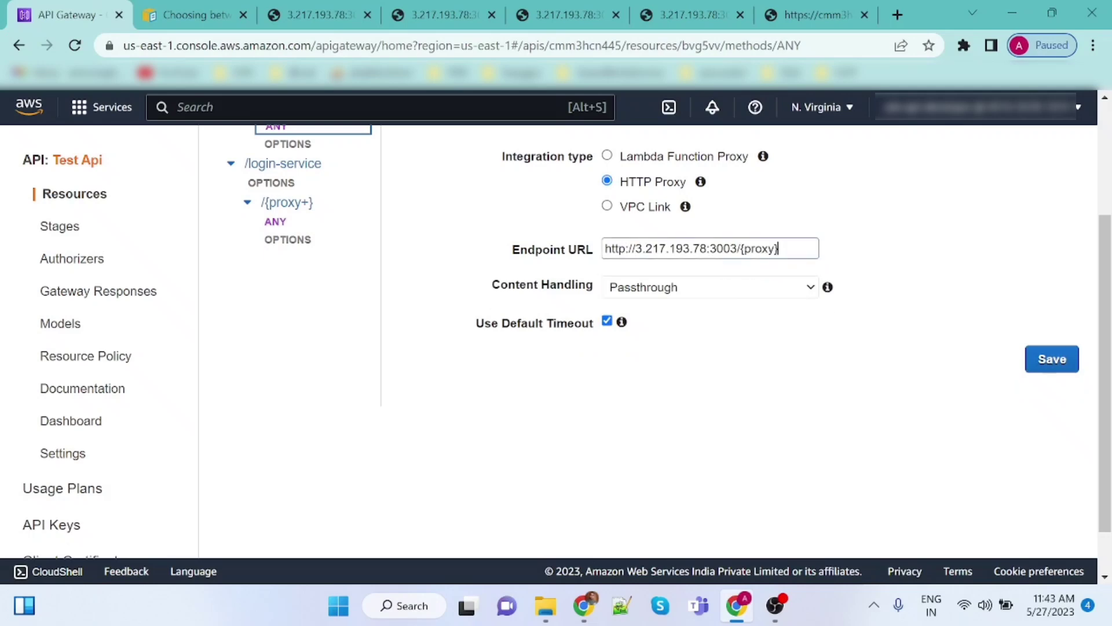
scroll(875, 437, "up", 3)
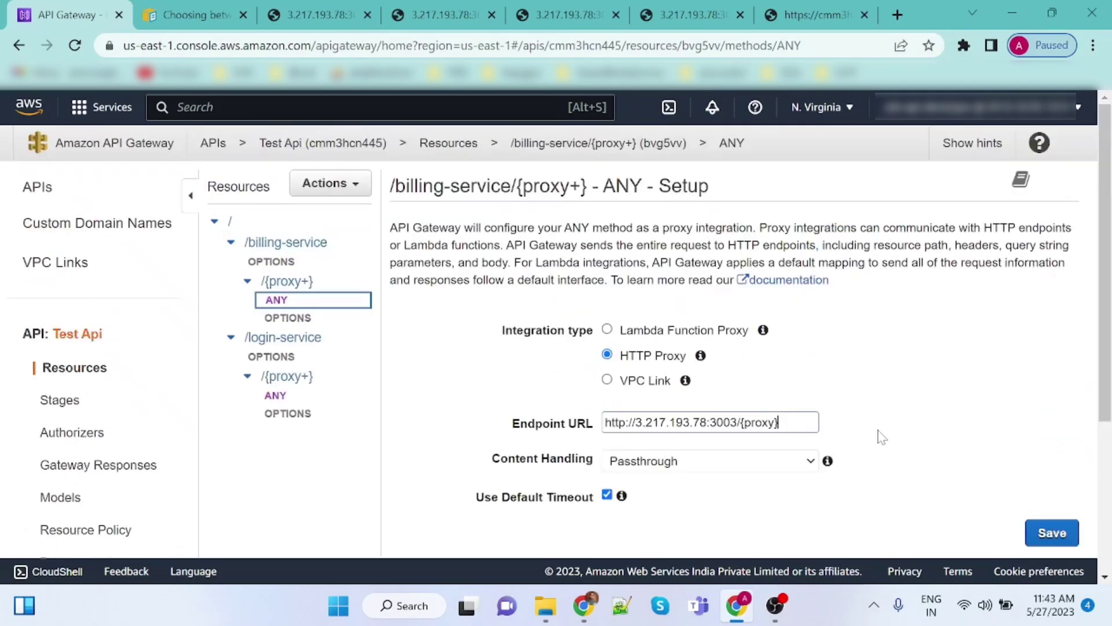
scroll(878, 436, "down", 2)
left_click(1049, 447)
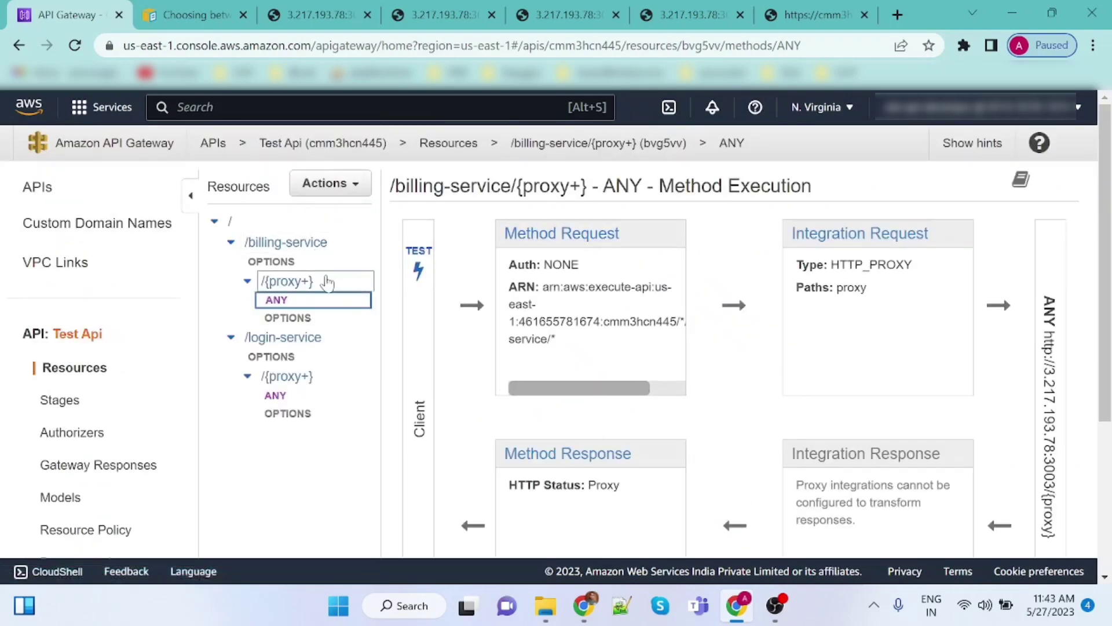
- Deploy Test Api to the dev stage and expand that stage's resource tree
left_click(343, 184)
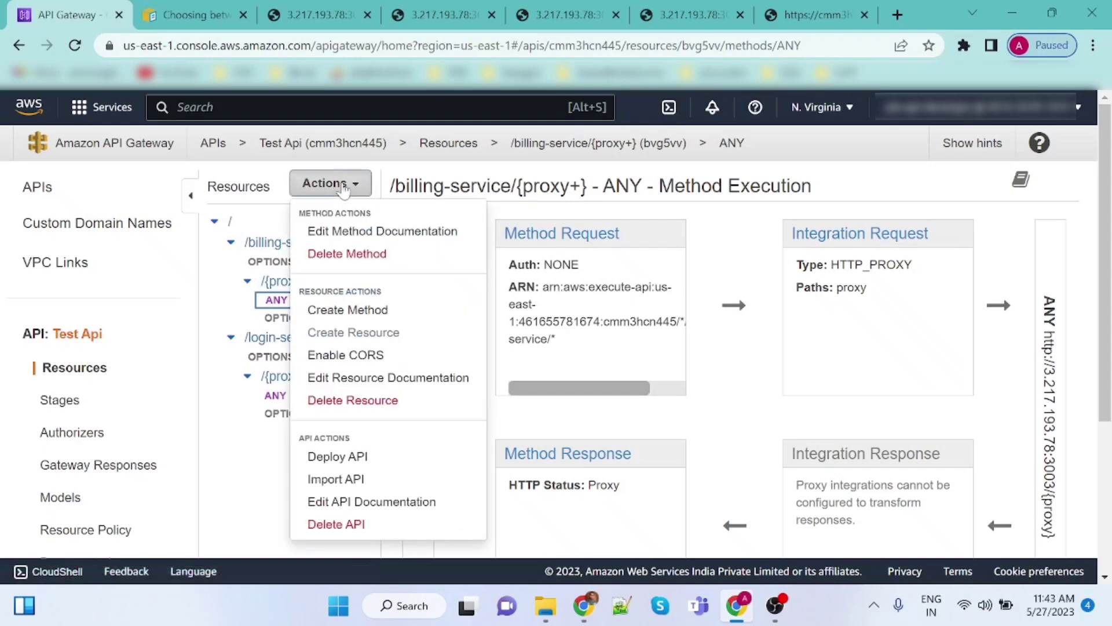
left_click(365, 456)
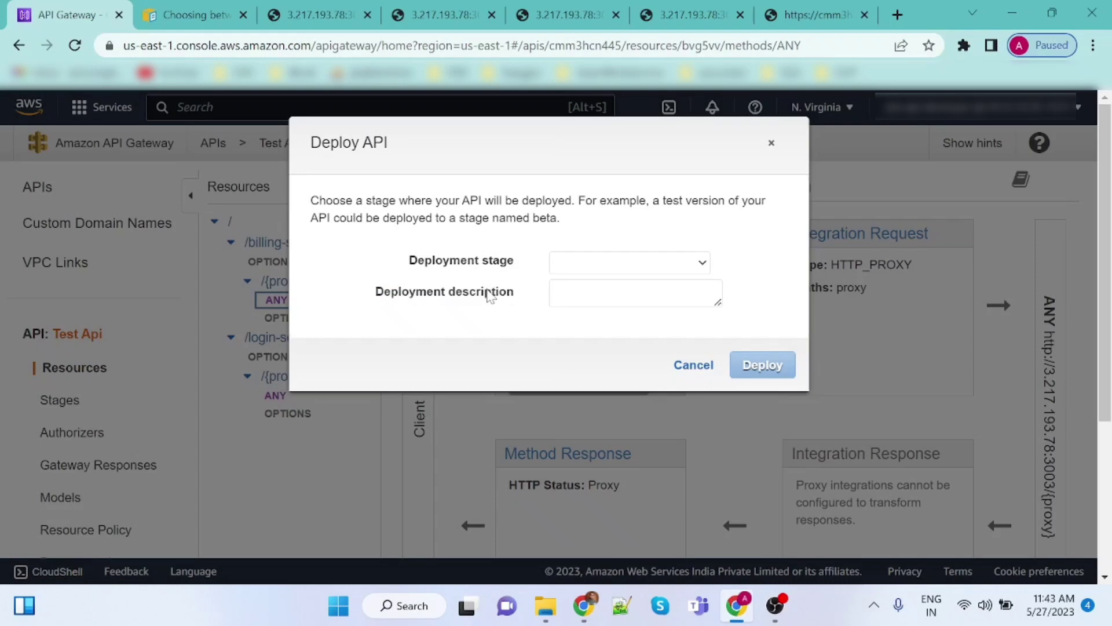
left_click(620, 260)
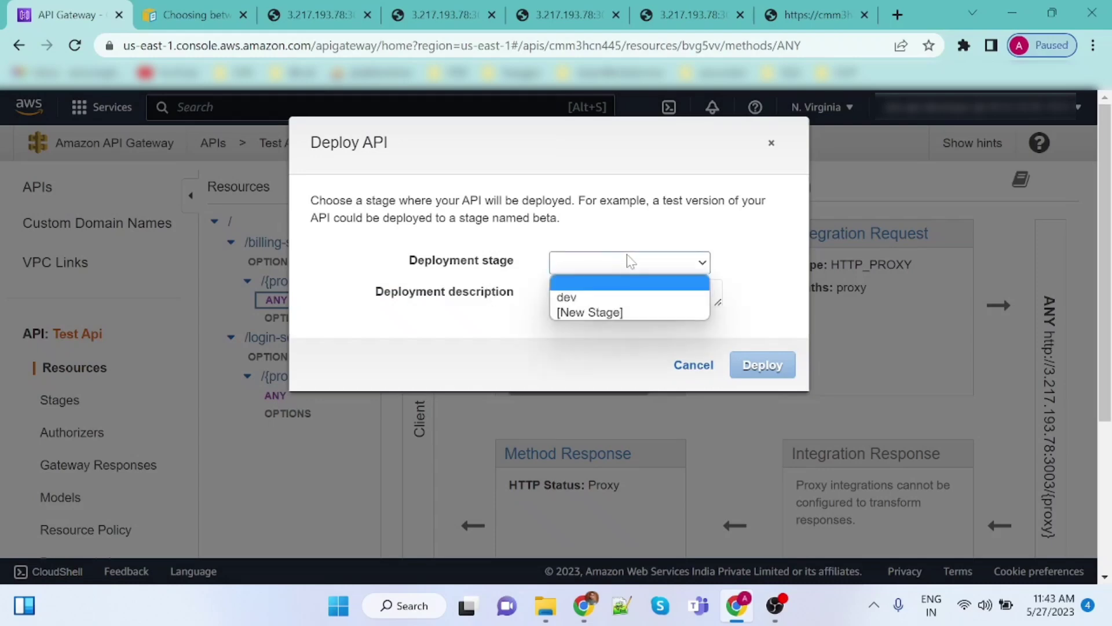
left_click(610, 298)
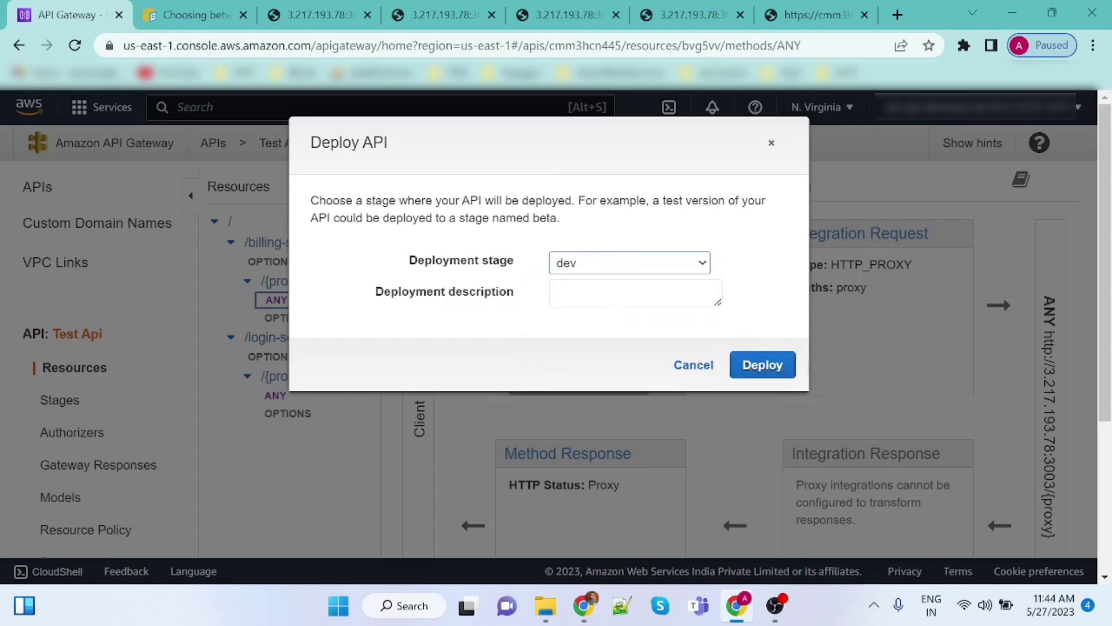
left_click(767, 366)
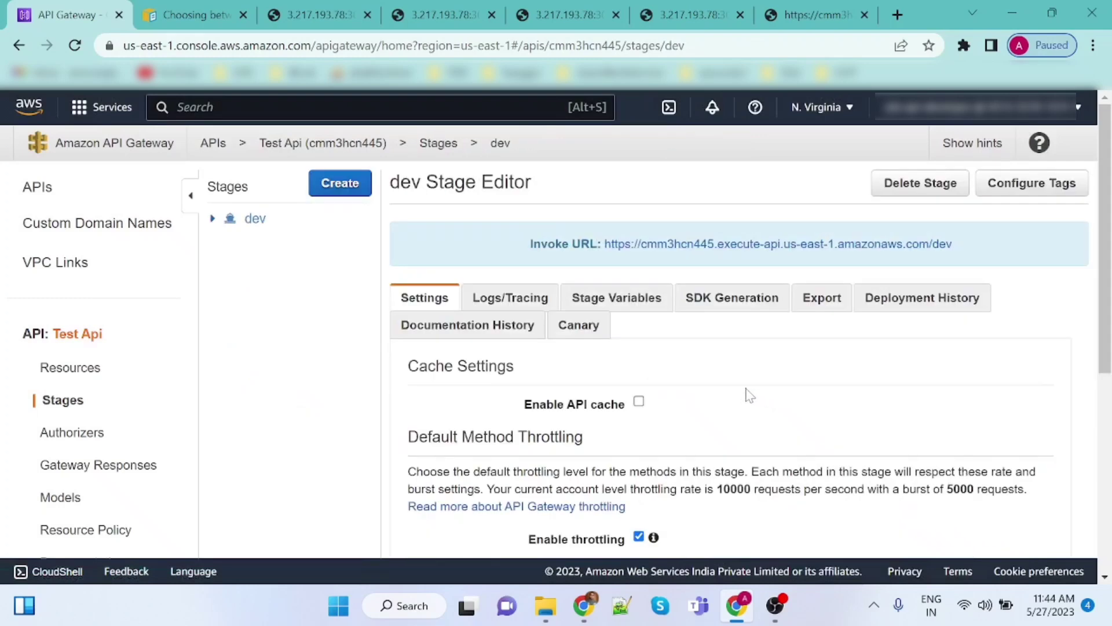
left_click(212, 220)
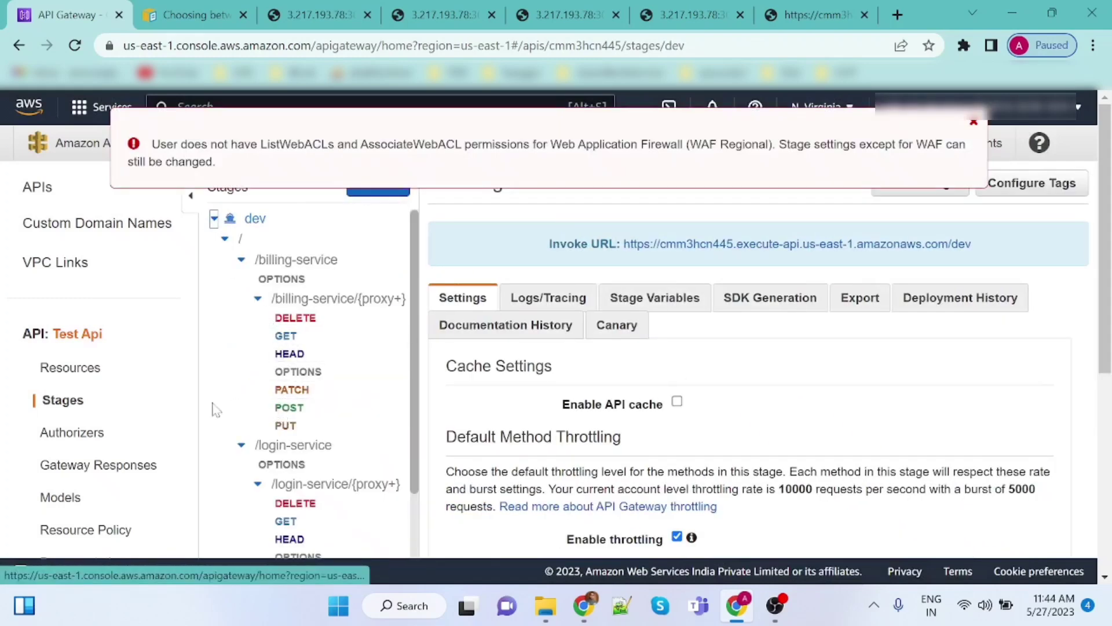
- Dismiss the permissions notice and review the integration request of the ANY method under /billing-service/{proxy+} in the resources
left_click(63, 370)
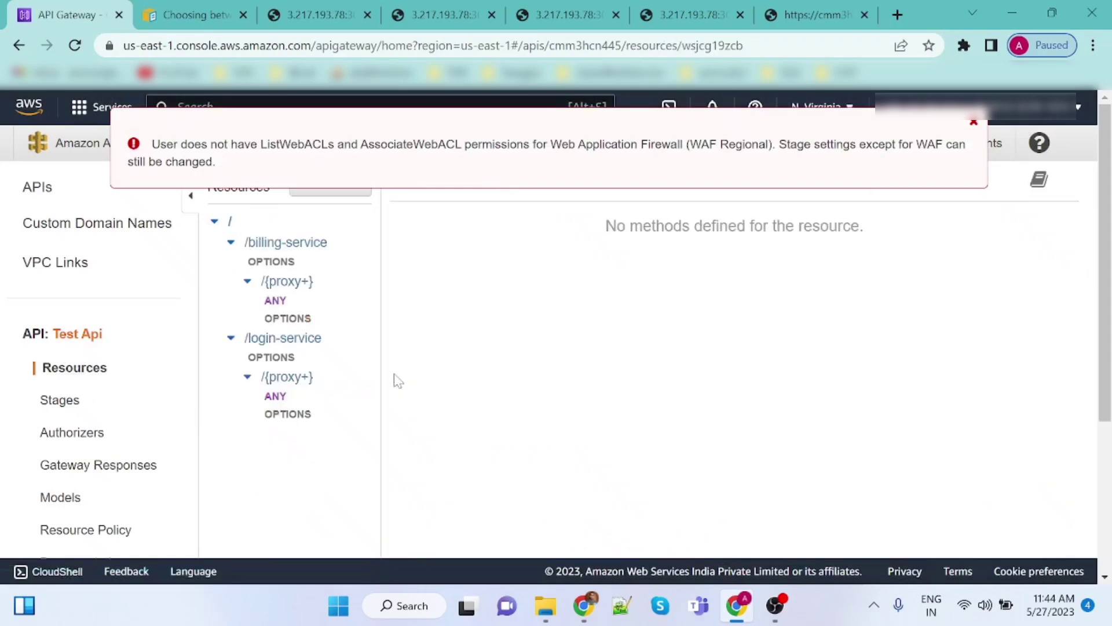
left_click(974, 122)
left_click(277, 300)
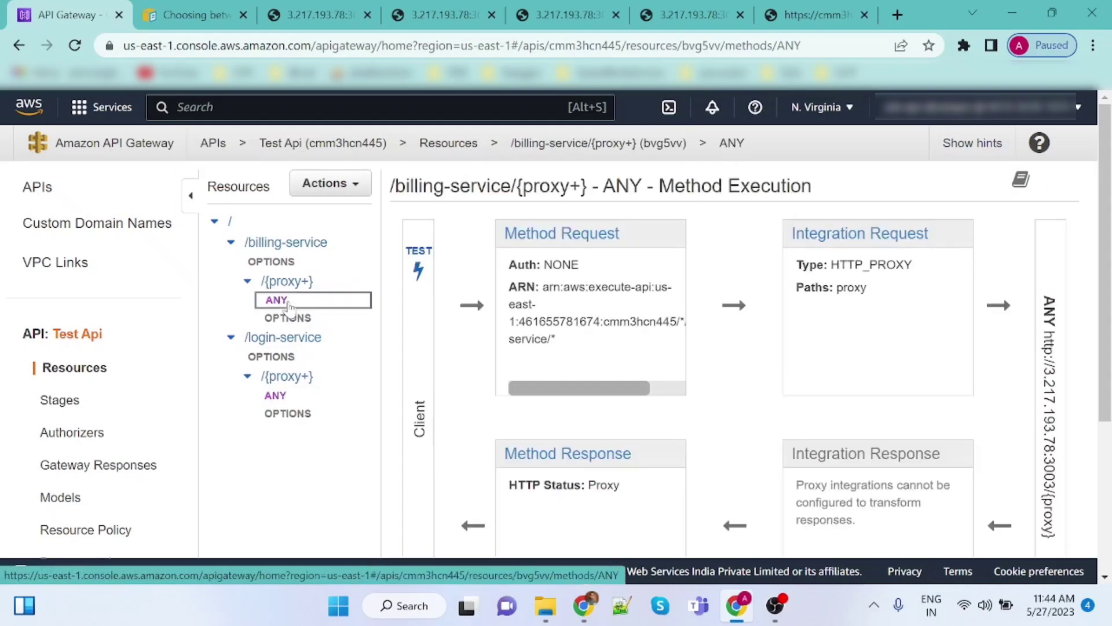
left_click(937, 237)
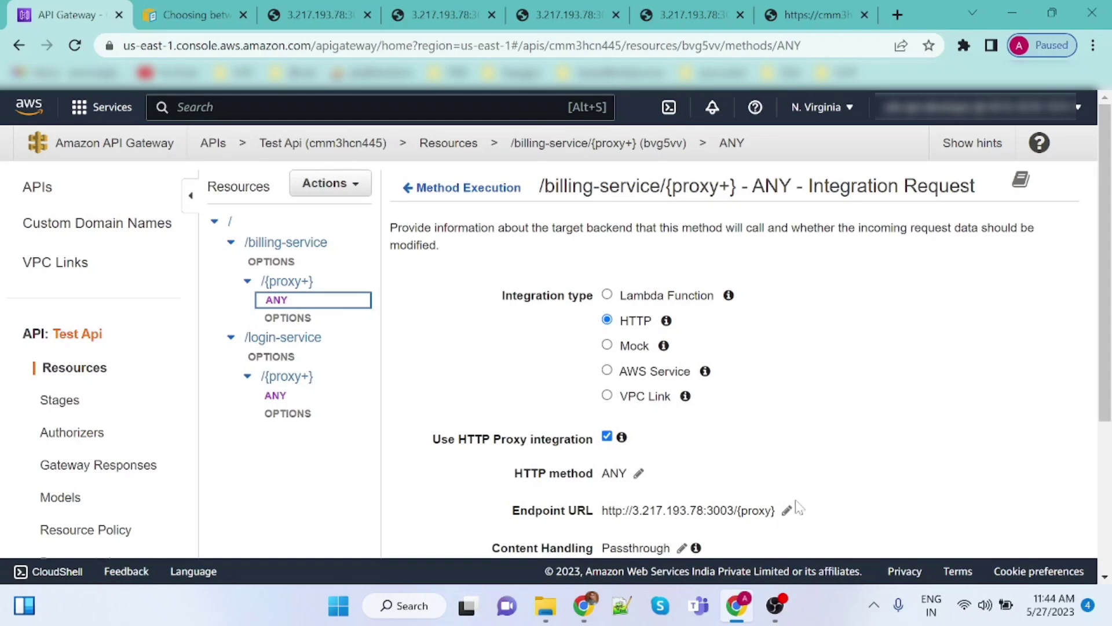
scroll(800, 508, "down", 2)
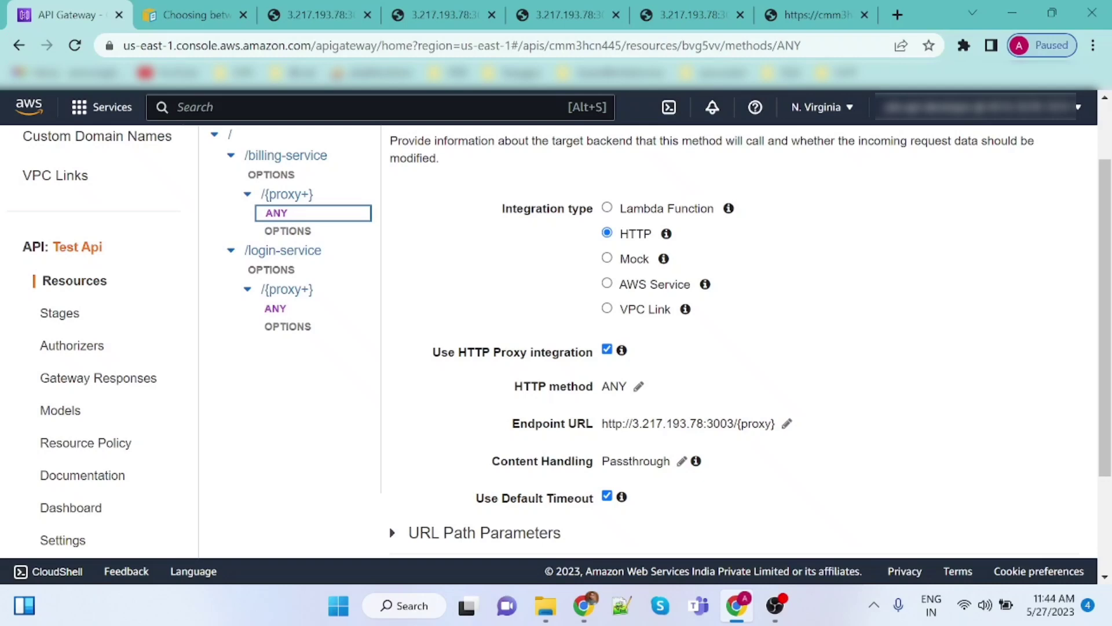
scroll(710, 435, "up", 2)
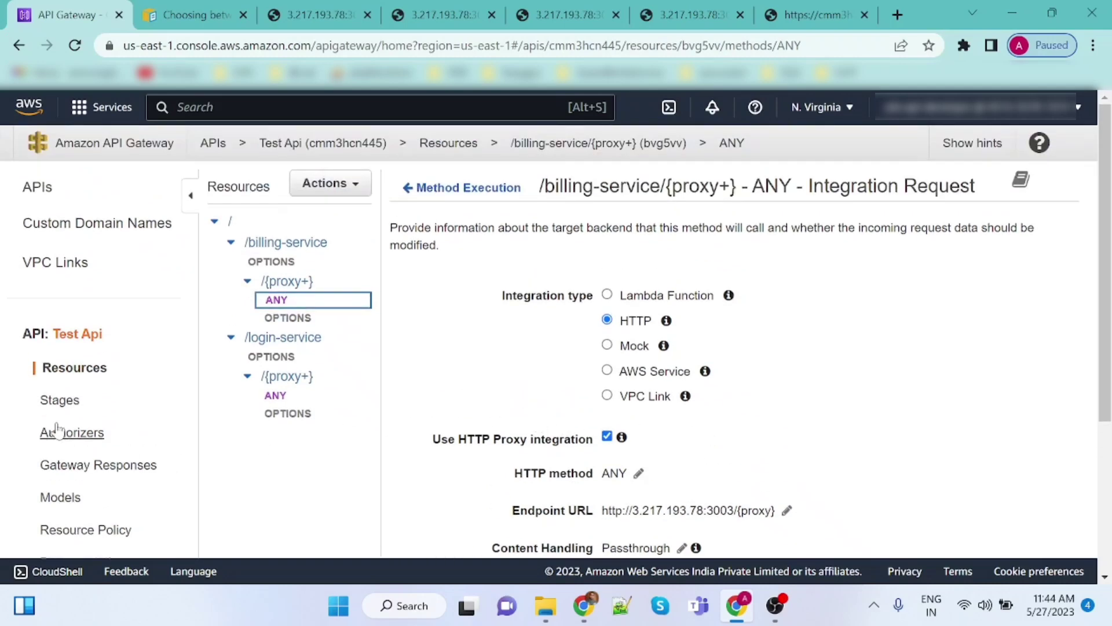
- Start a new stage variable named billingservice_url in the dev stage of Test Api
left_click(59, 401)
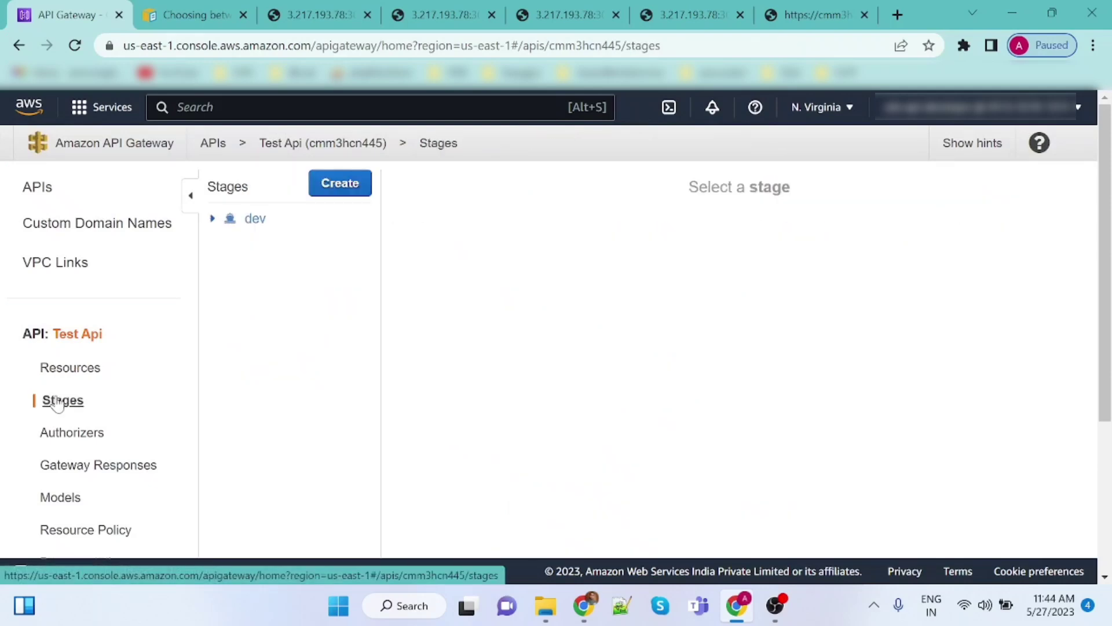
left_click(259, 223)
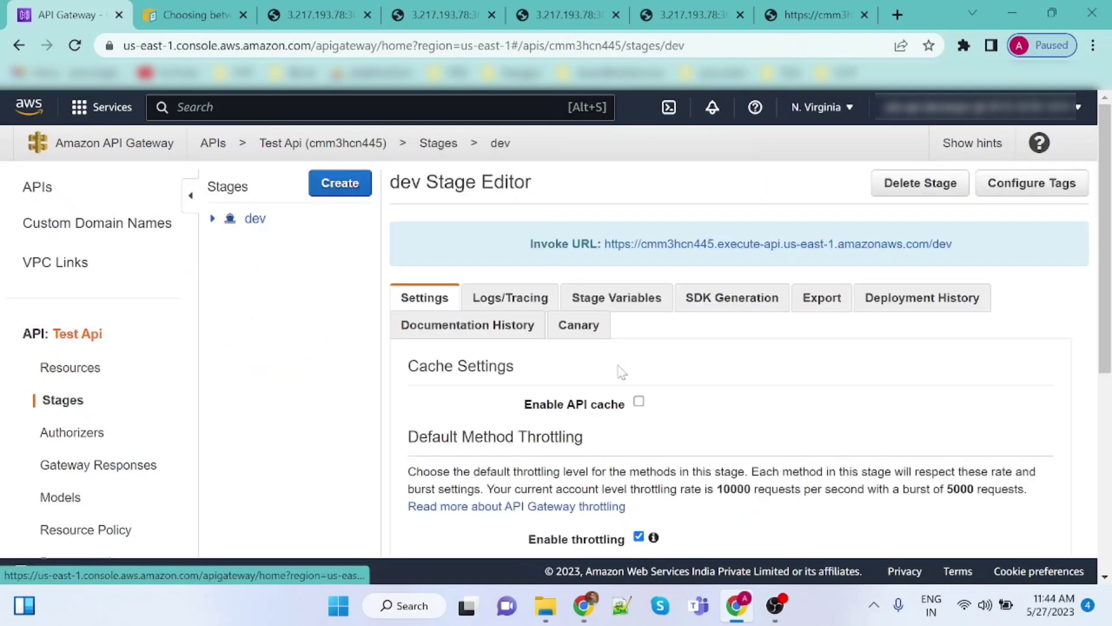
left_click(632, 299)
scroll(735, 449, "down", 1)
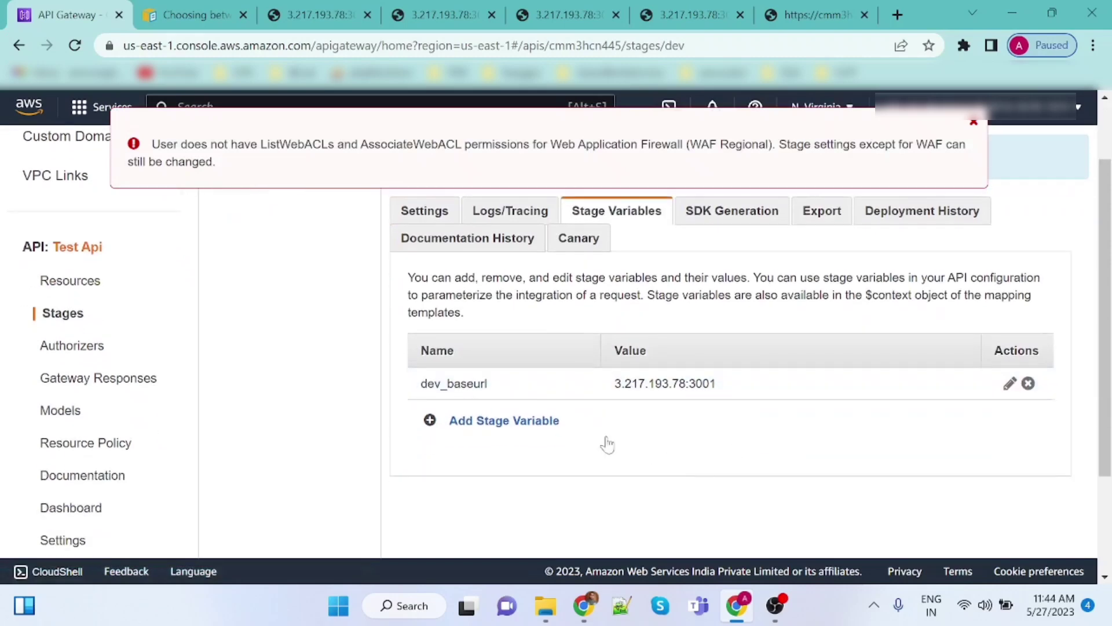
left_click(481, 421)
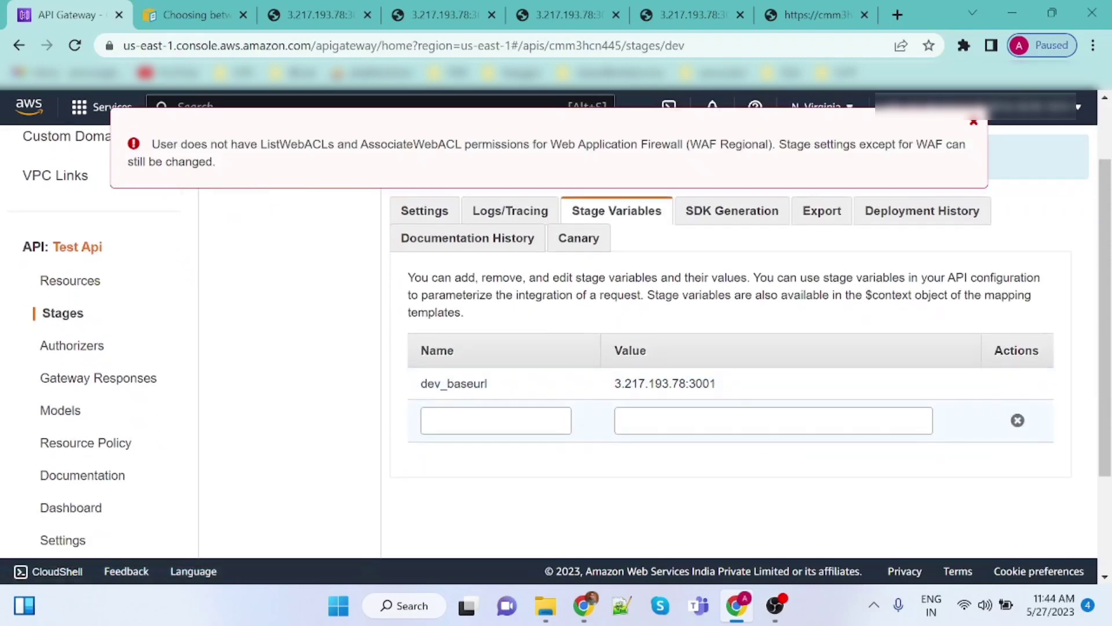
left_click(486, 420)
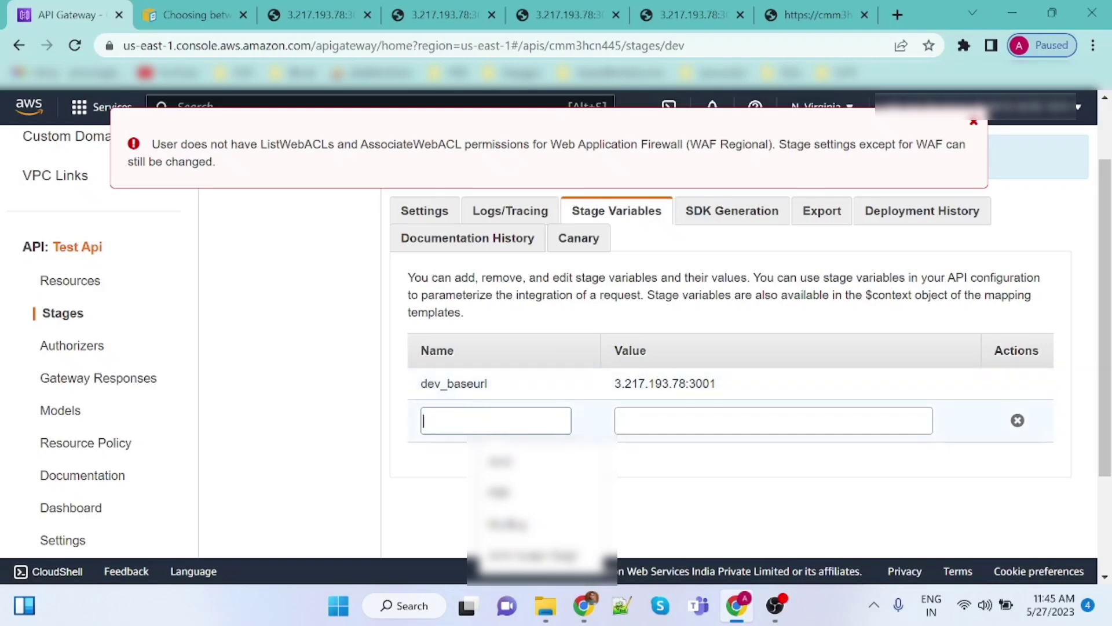
type("billingservice_url")
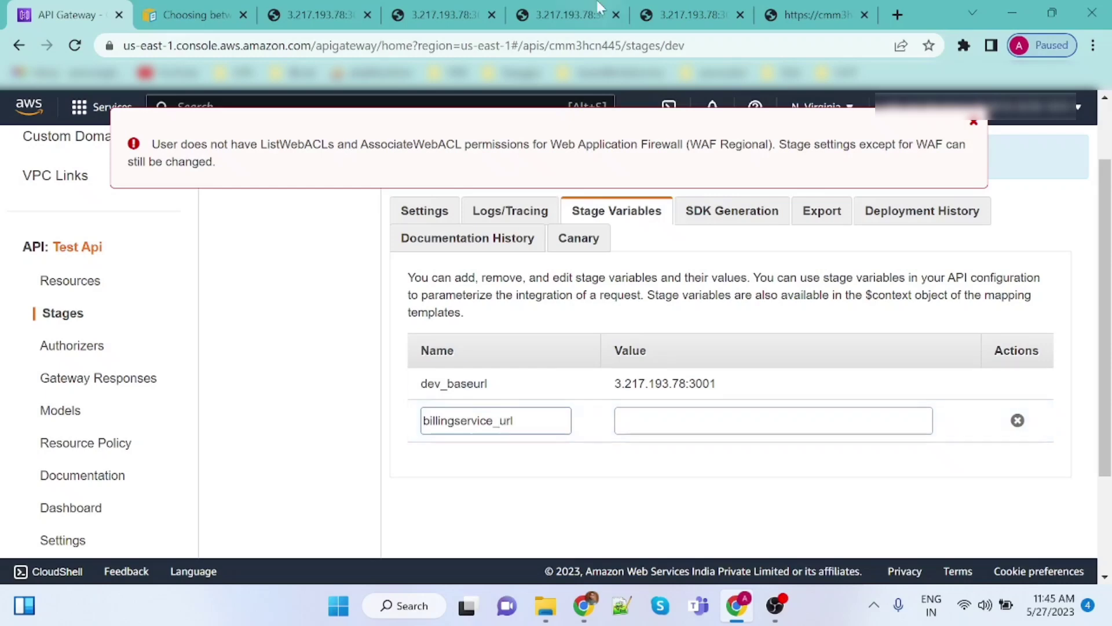
left_click(599, 5)
left_click(64, 14)
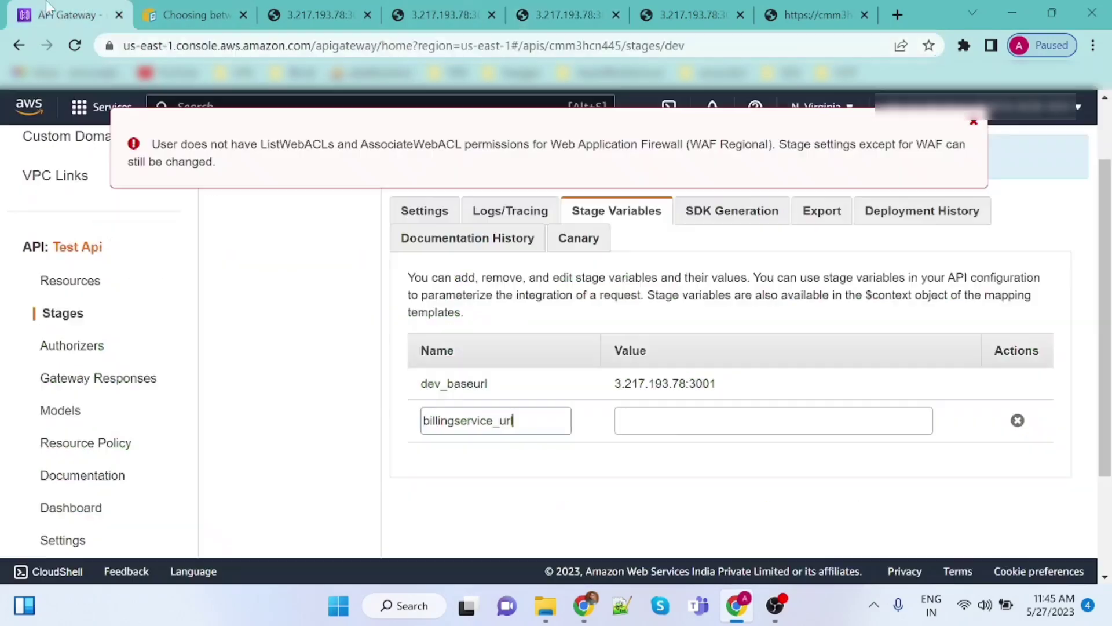
left_click(672, 420)
type("http://3.217.193.78:3003/")
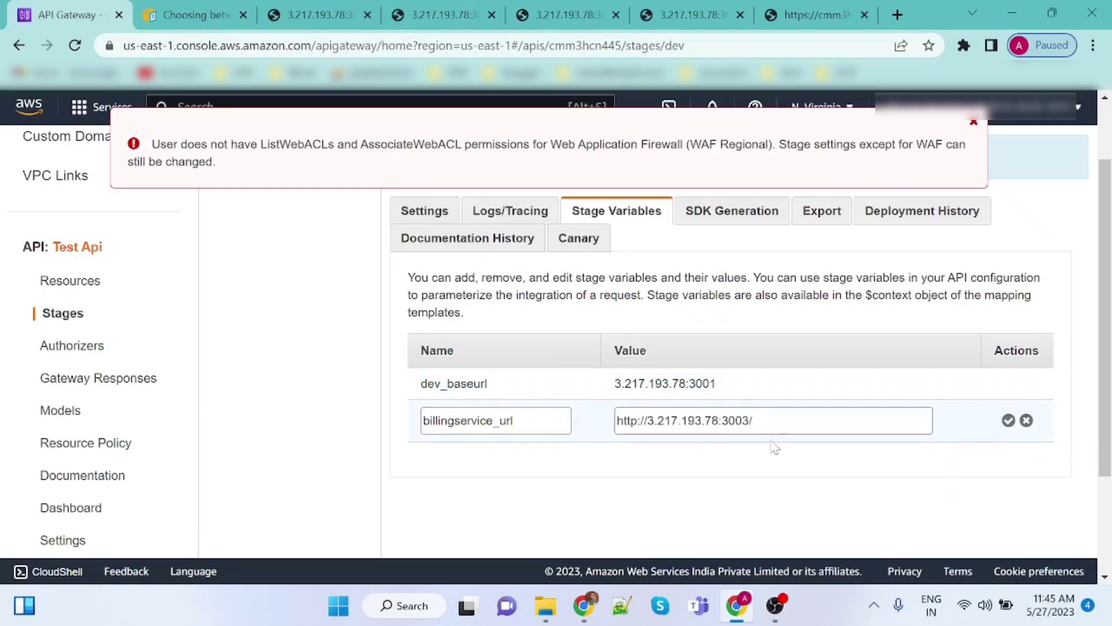
key("BackSpace")
left_click_drag(646, 420, 608, 429)
key("BackSpace")
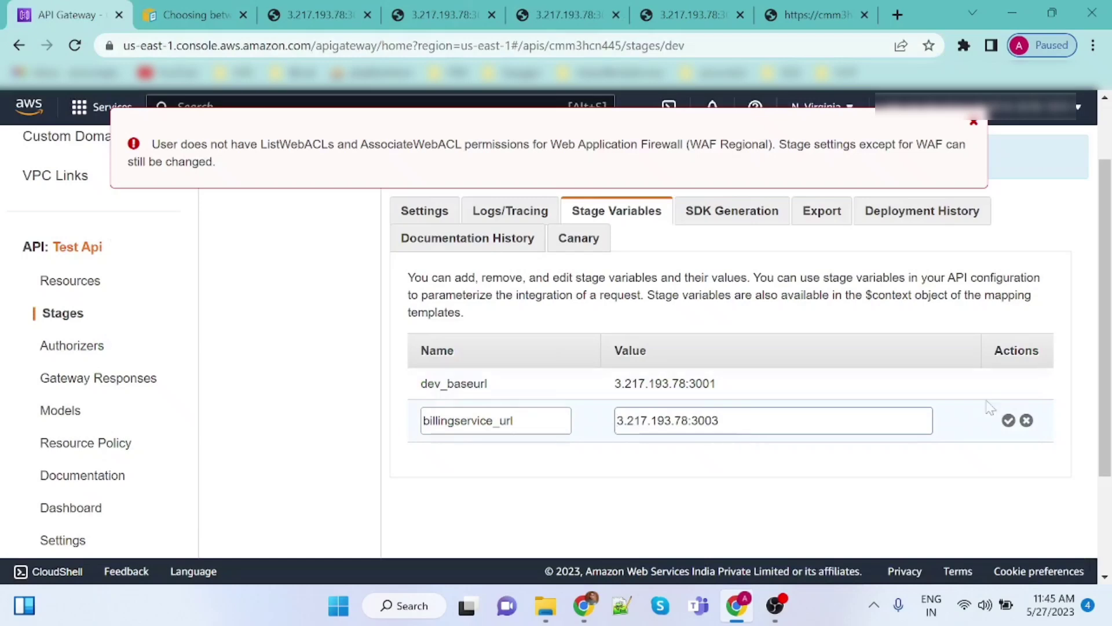
double_click(486, 384)
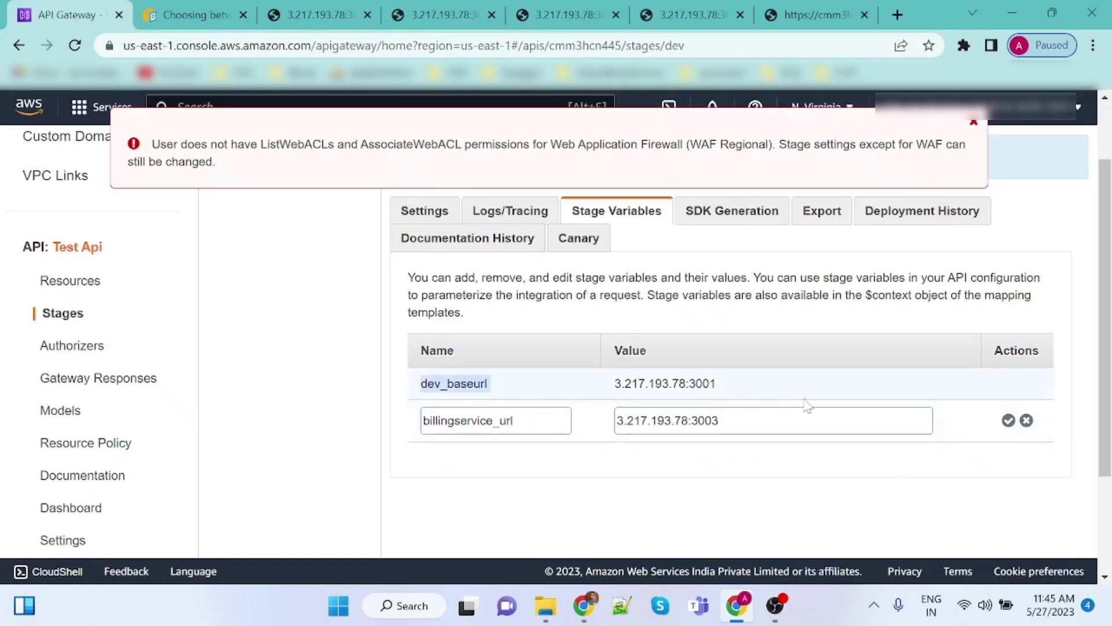
left_click(1009, 424)
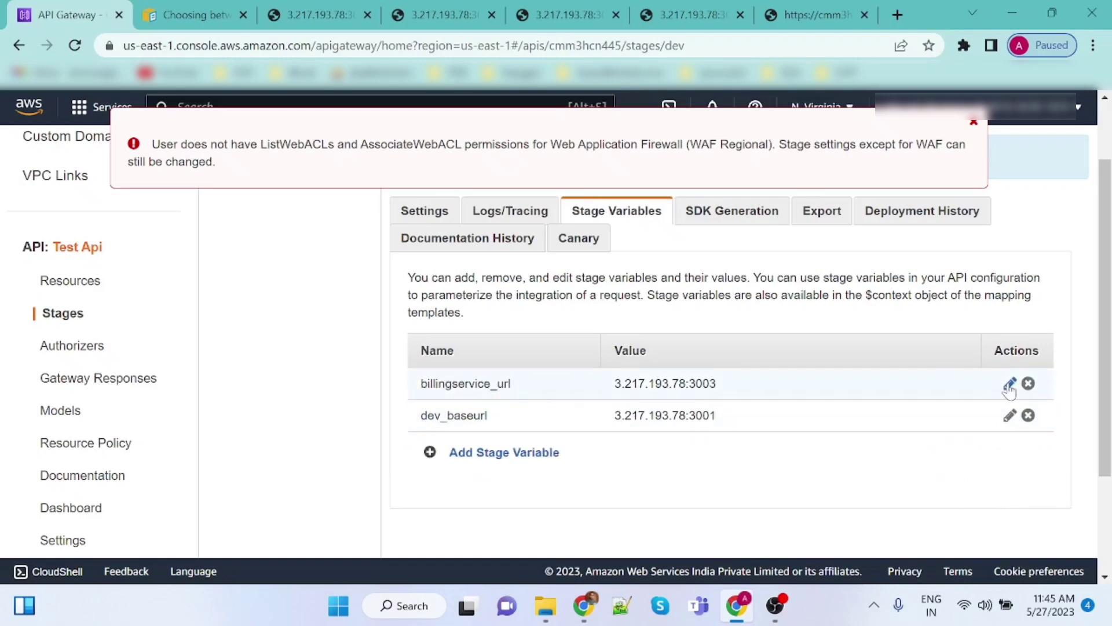
- Rename the dev_baseurl stage variable to loginservice_baseurl, save it, and dismiss the permissions notice
left_click(1008, 384)
left_click(1027, 389)
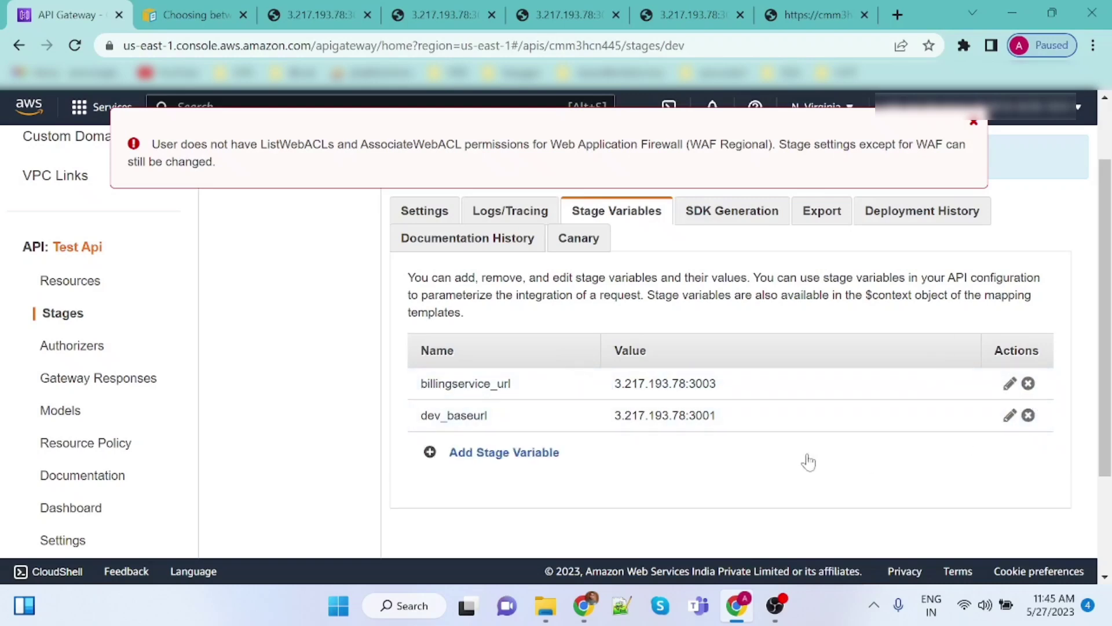
left_click(1007, 426)
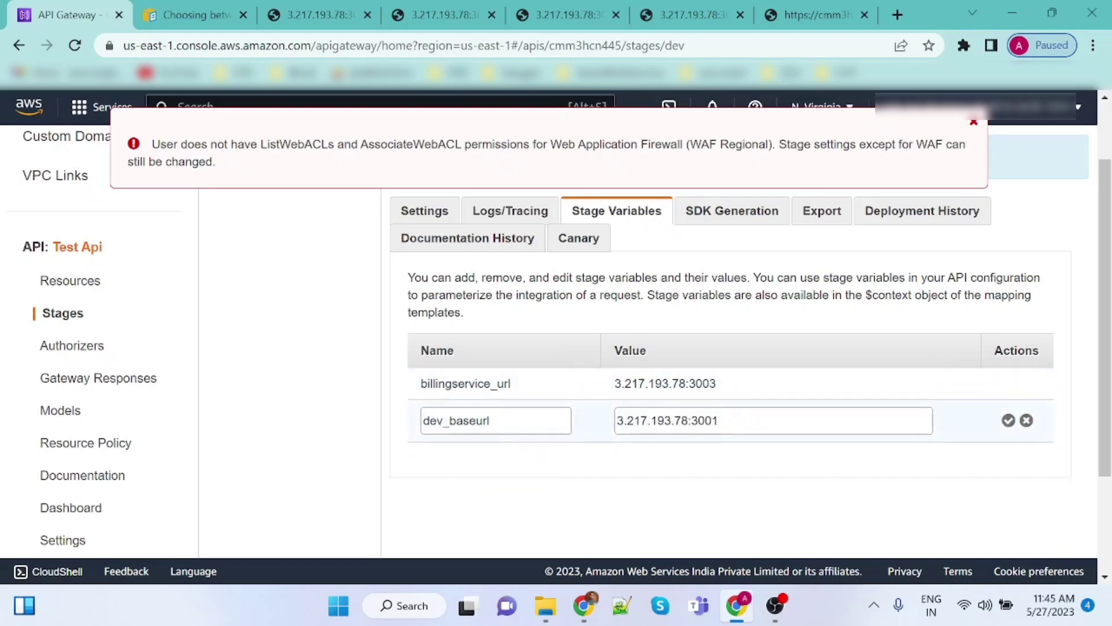
left_click_drag(443, 420, 411, 425)
type("login")
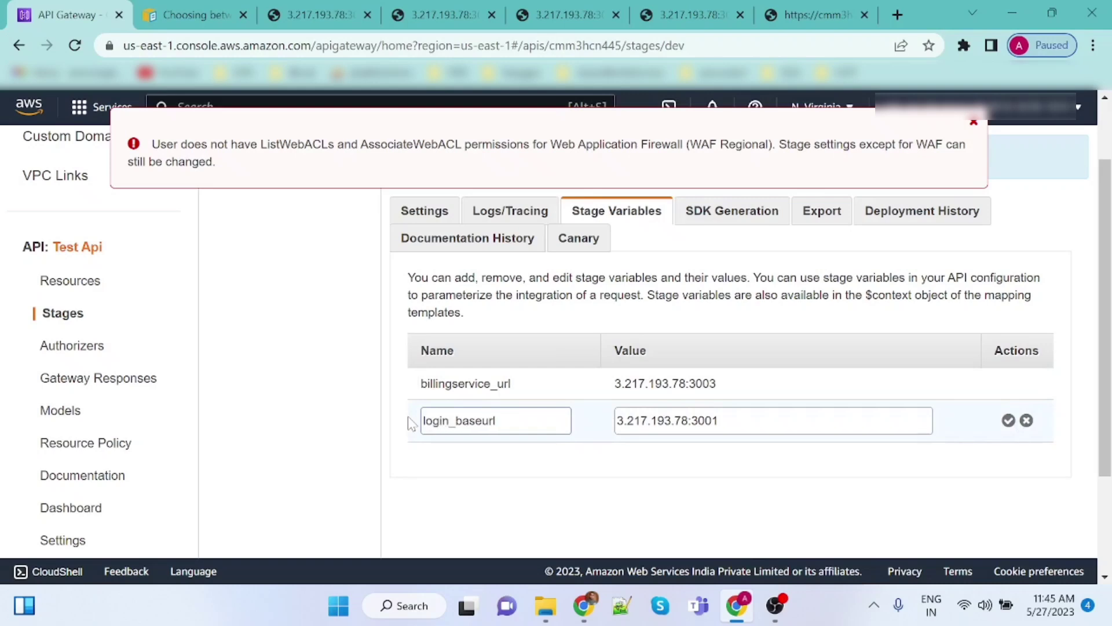
type("servie")
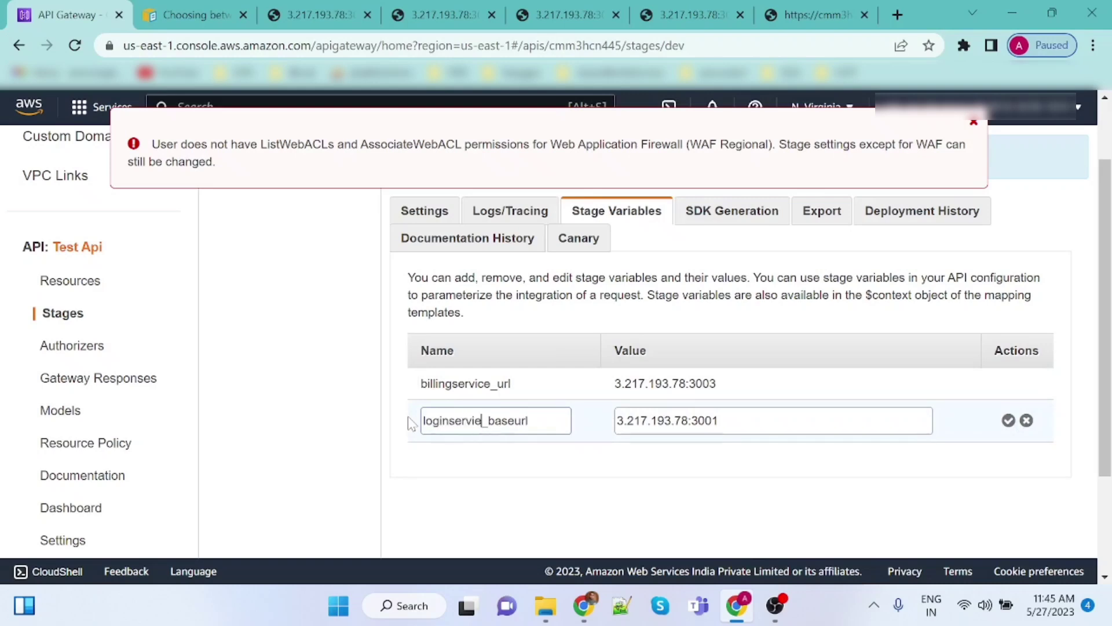
key("BackSpace")
type("ce")
left_click(974, 122)
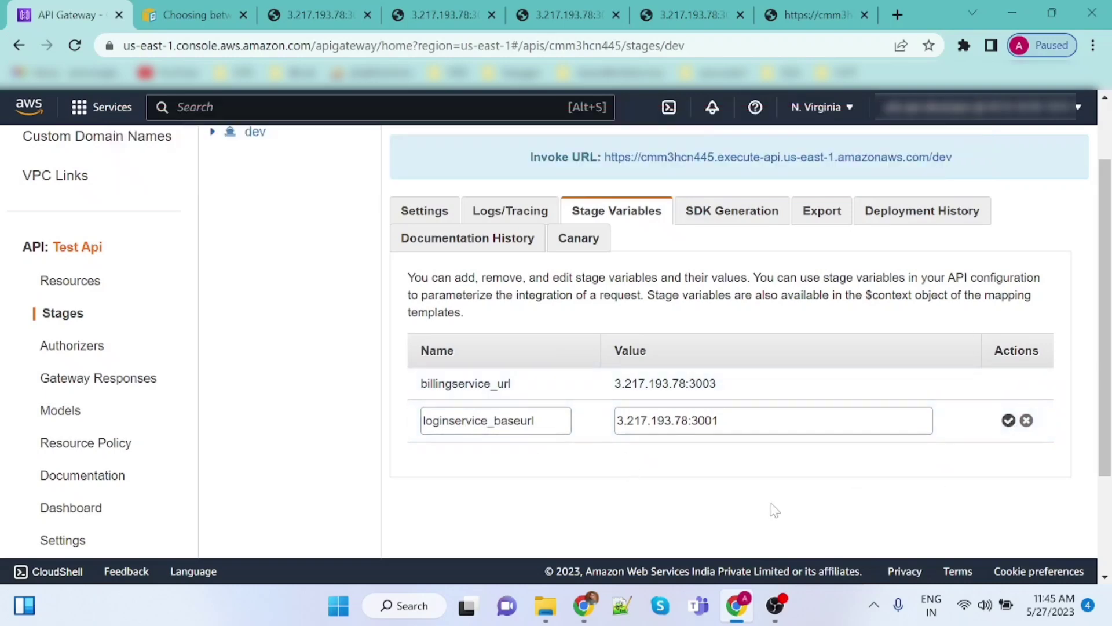
double_click(702, 415)
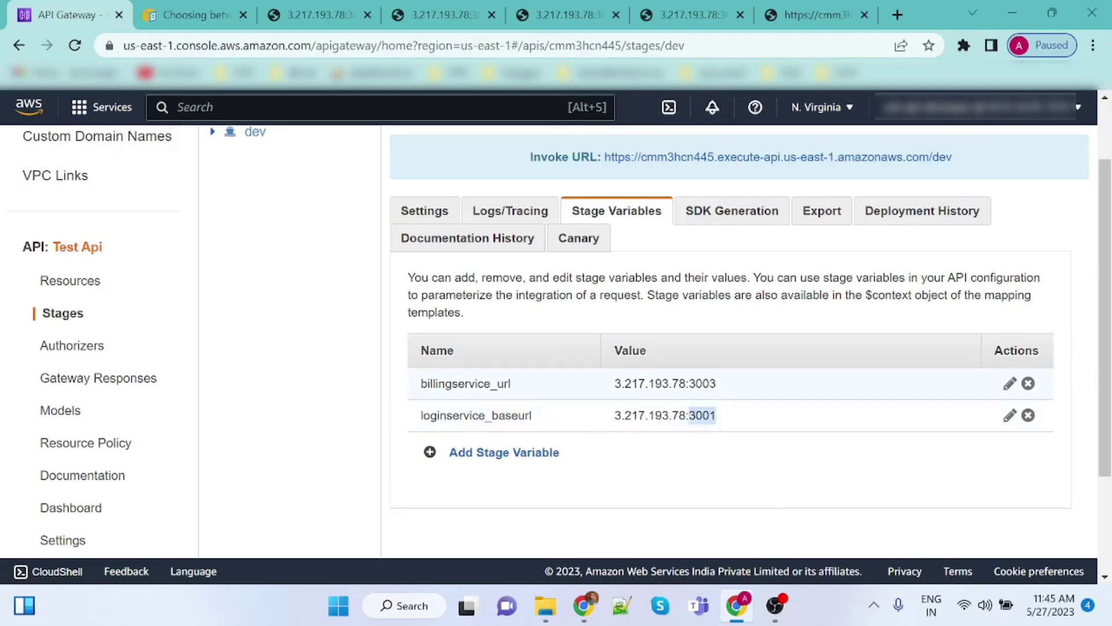
left_click_drag(690, 383, 709, 383)
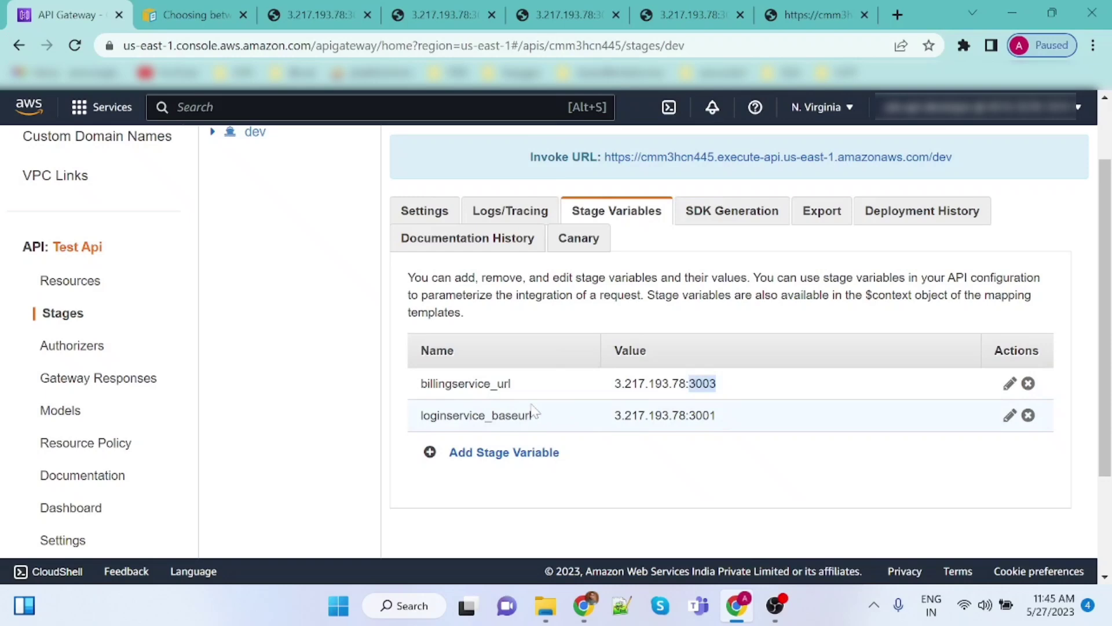
left_click(64, 284)
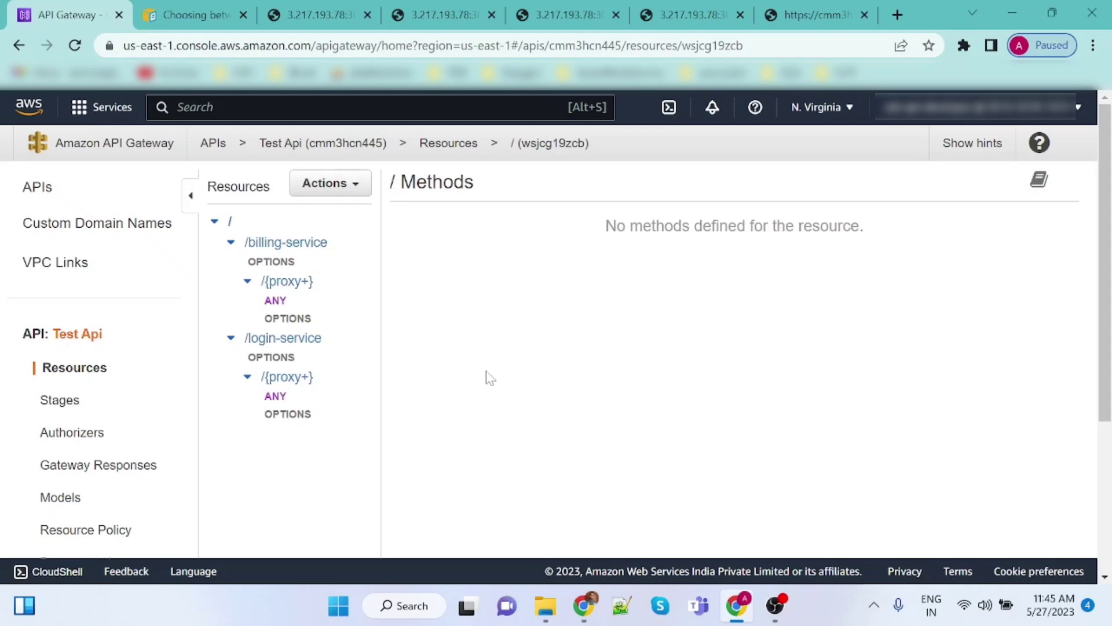
left_click(277, 397)
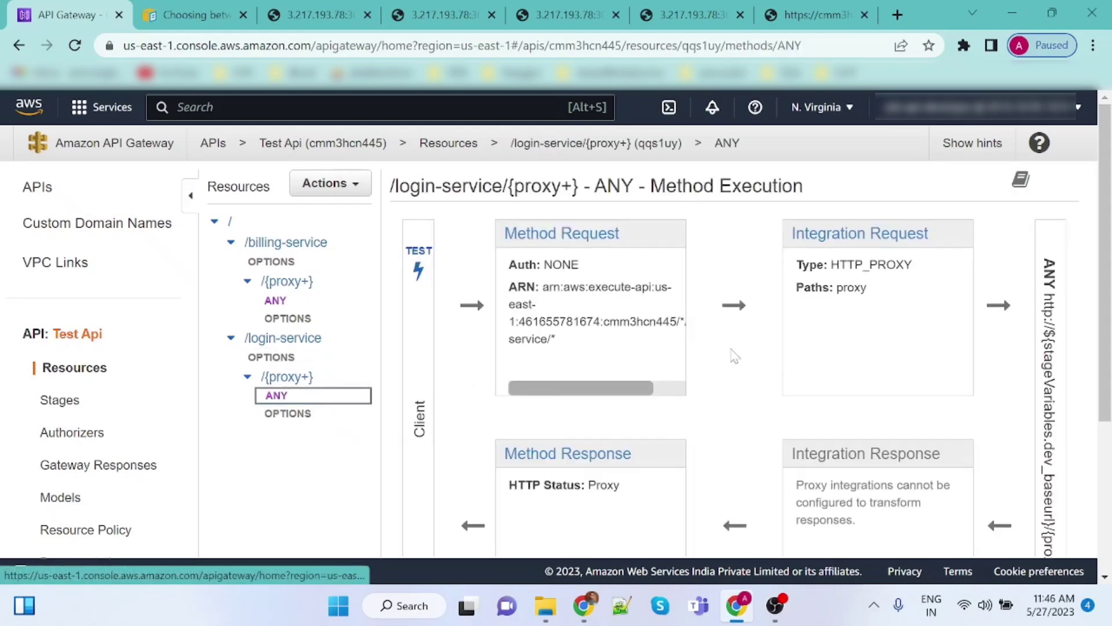
left_click(872, 238)
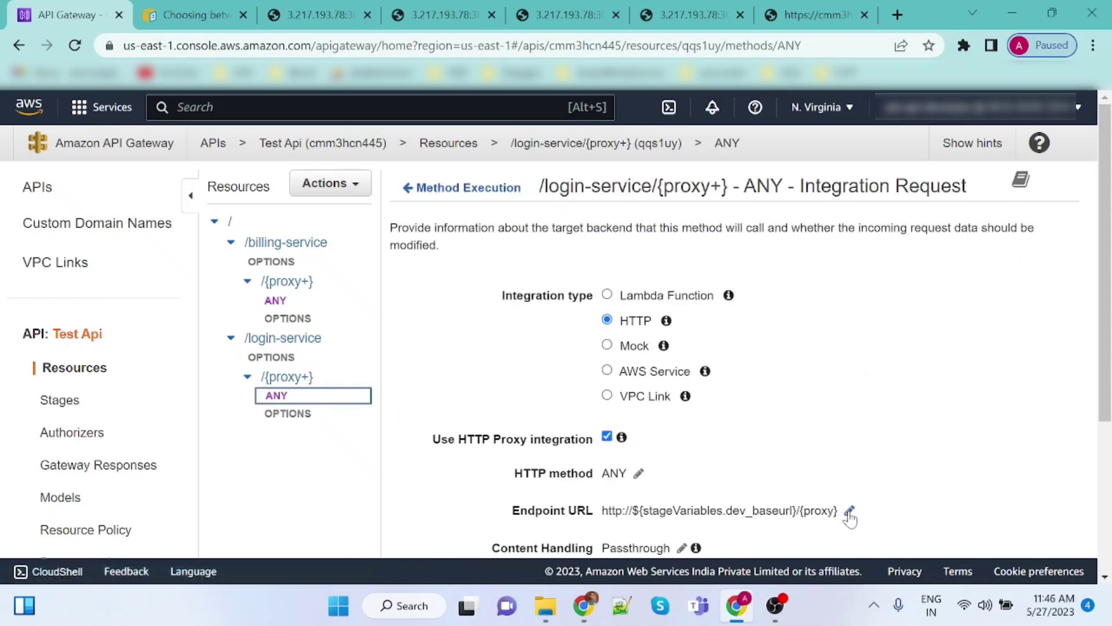
left_click(849, 511)
left_click_drag(749, 511, 735, 511)
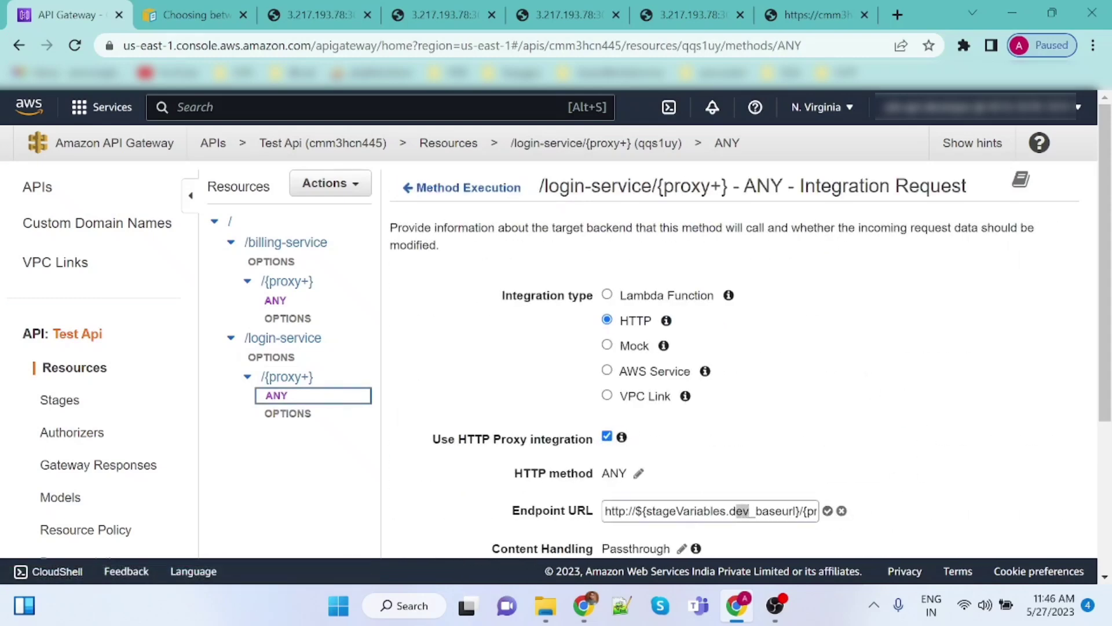
type("loginserv")
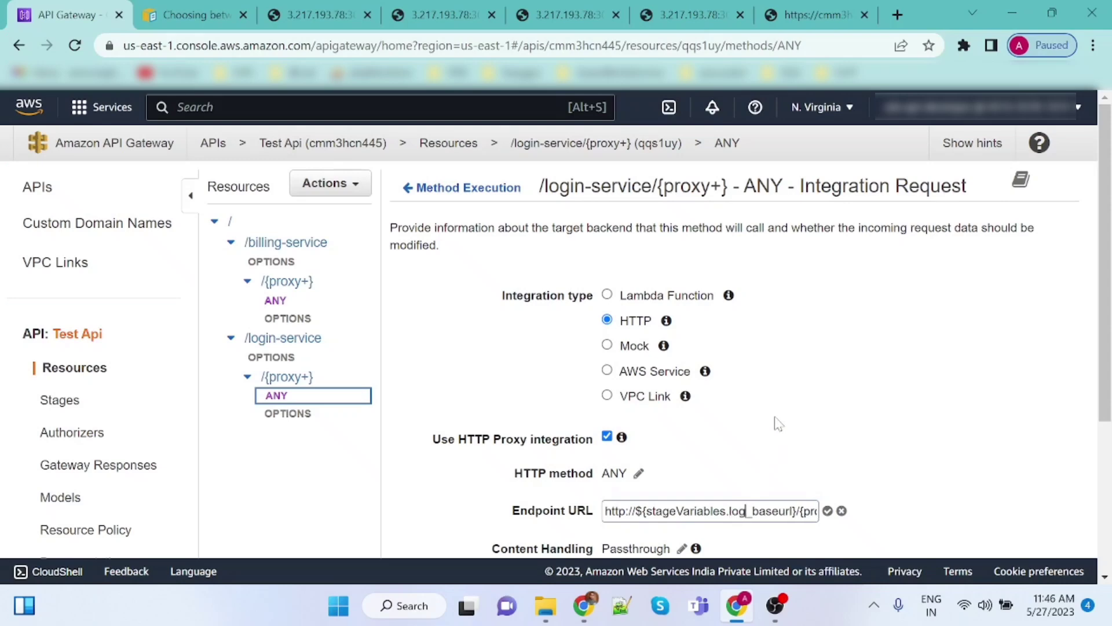
type("ice")
left_click(827, 511)
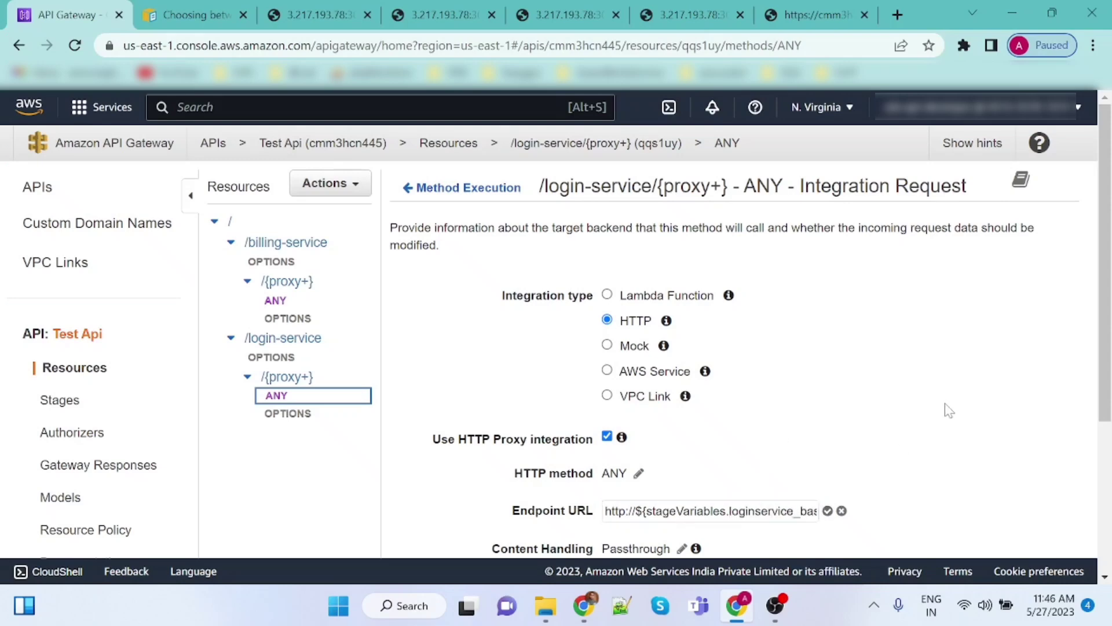
scroll(949, 411, "down", 4)
scroll(948, 411, "up", 4)
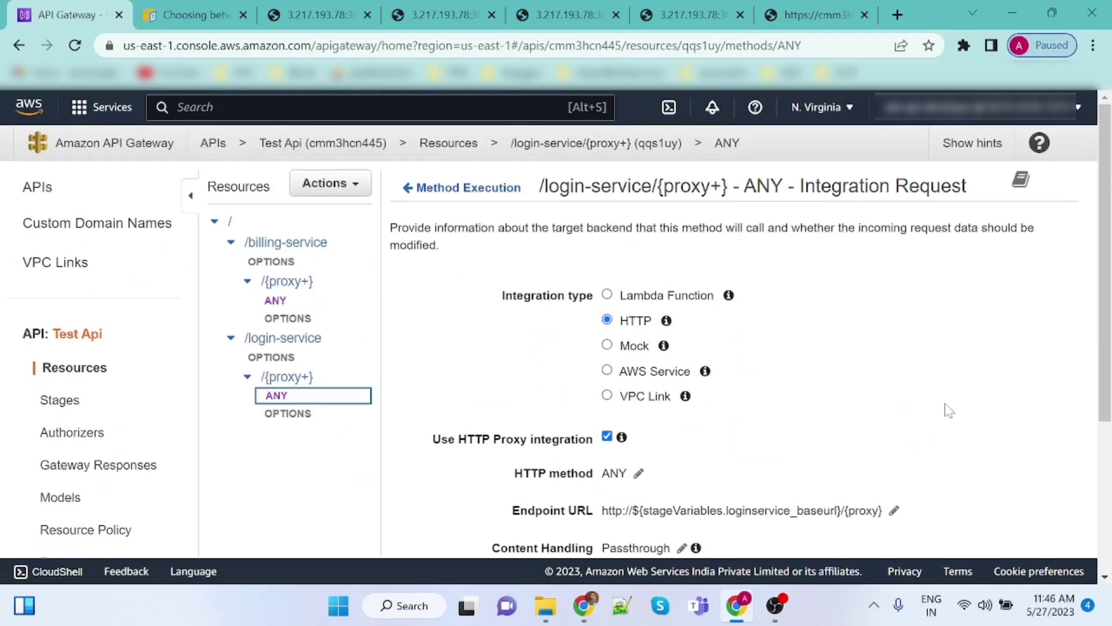
left_click(278, 300)
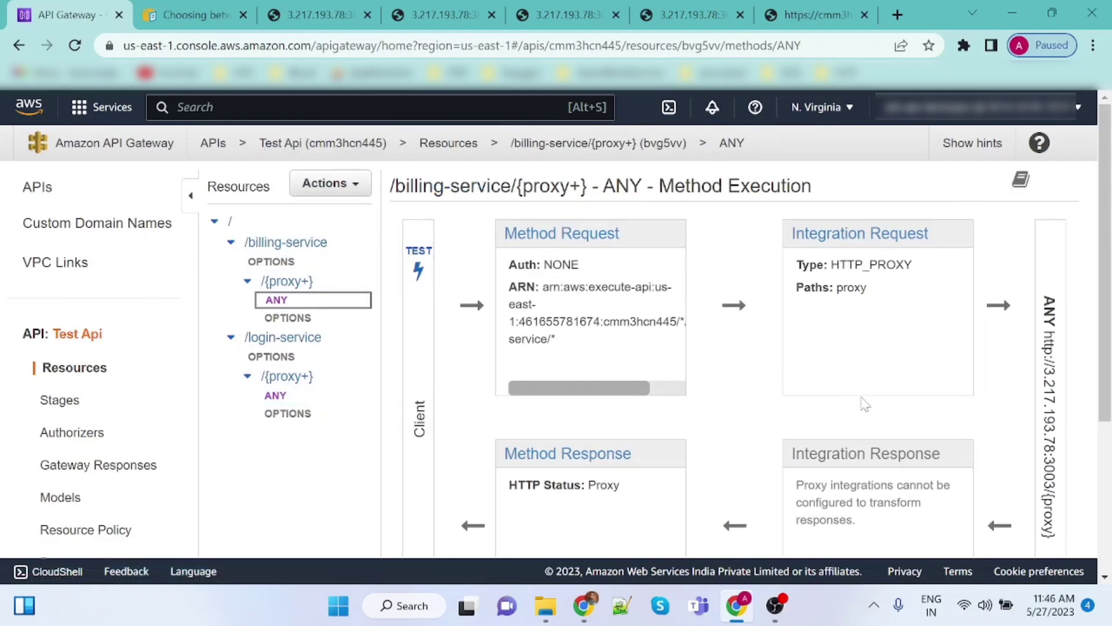
left_click(870, 233)
left_click(785, 511)
scroll(814, 452, "down", 2)
left_click_drag(646, 424, 706, 423)
left_click_drag(636, 423, 737, 424)
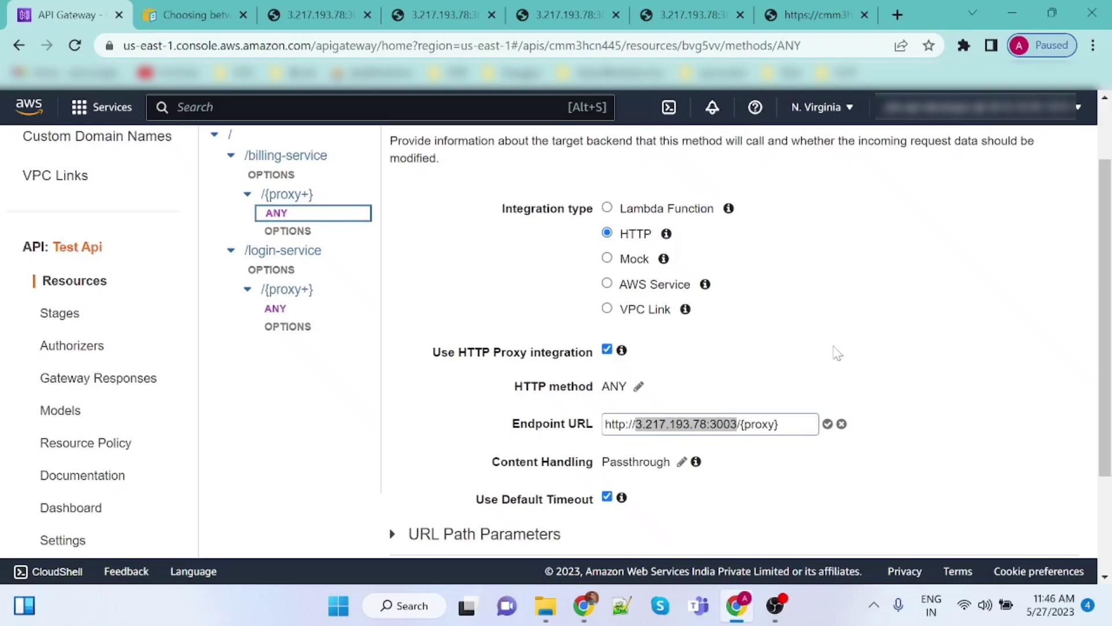
type("${}stageVaria")
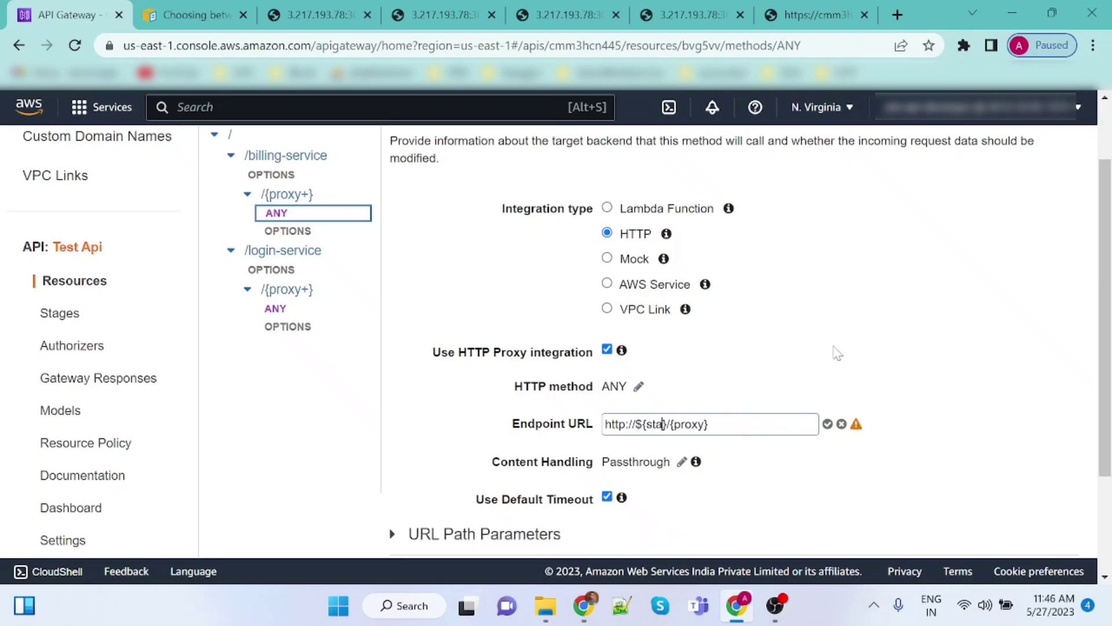
type("bles.")
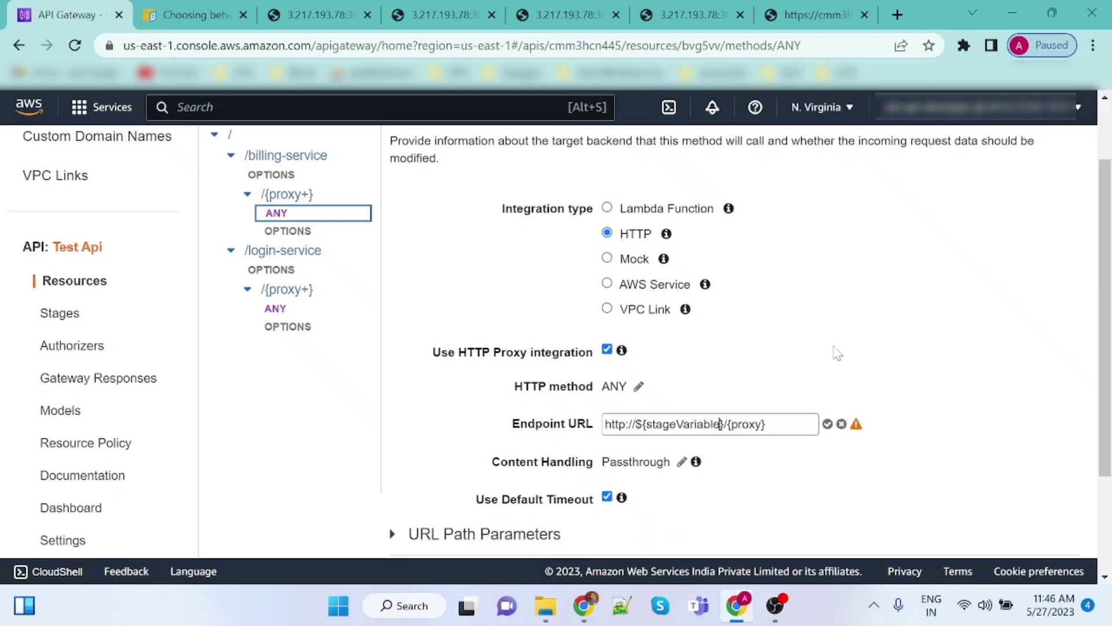
type("billingservice_url")
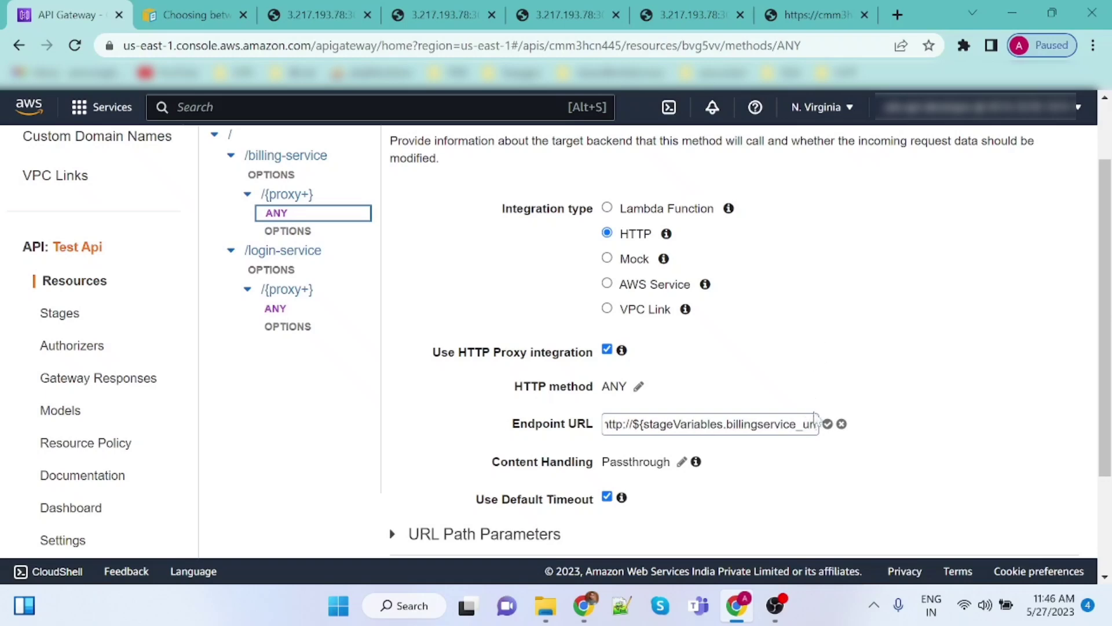
left_click(827, 424)
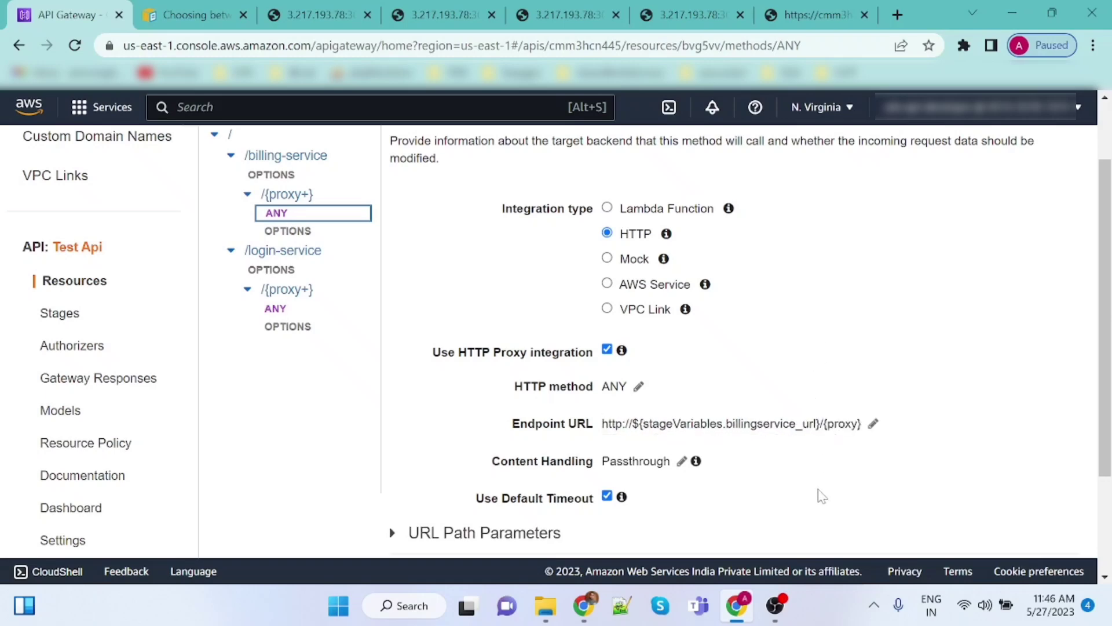
scroll(819, 490, "down", 3)
scroll(820, 489, "up", 4)
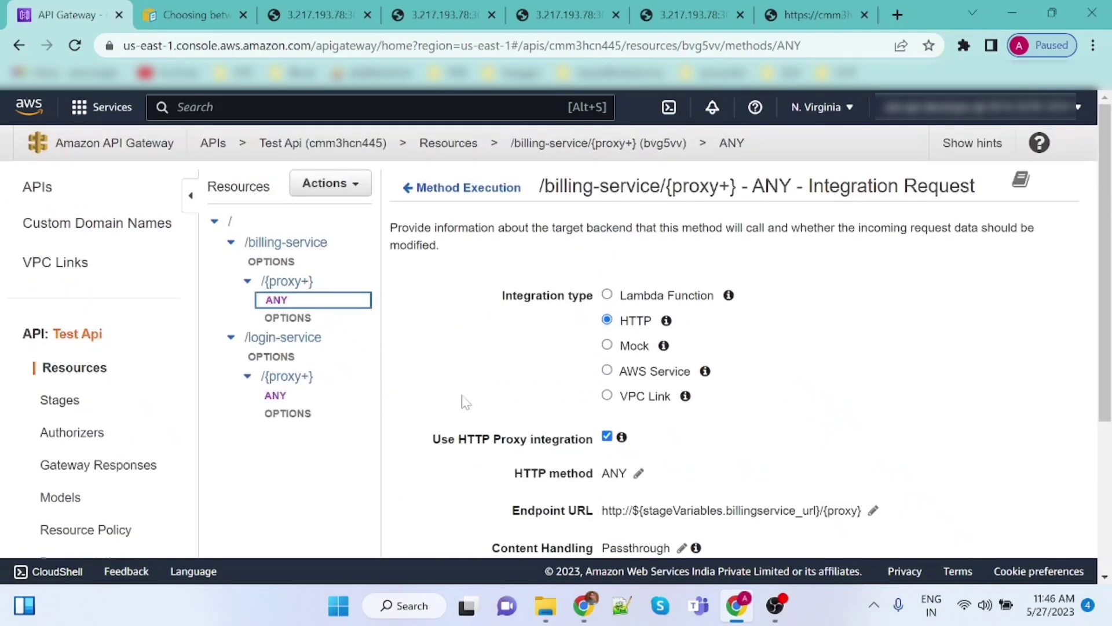
- Deploy the API to the dev stage and dismiss the permissions notice
left_click(338, 182)
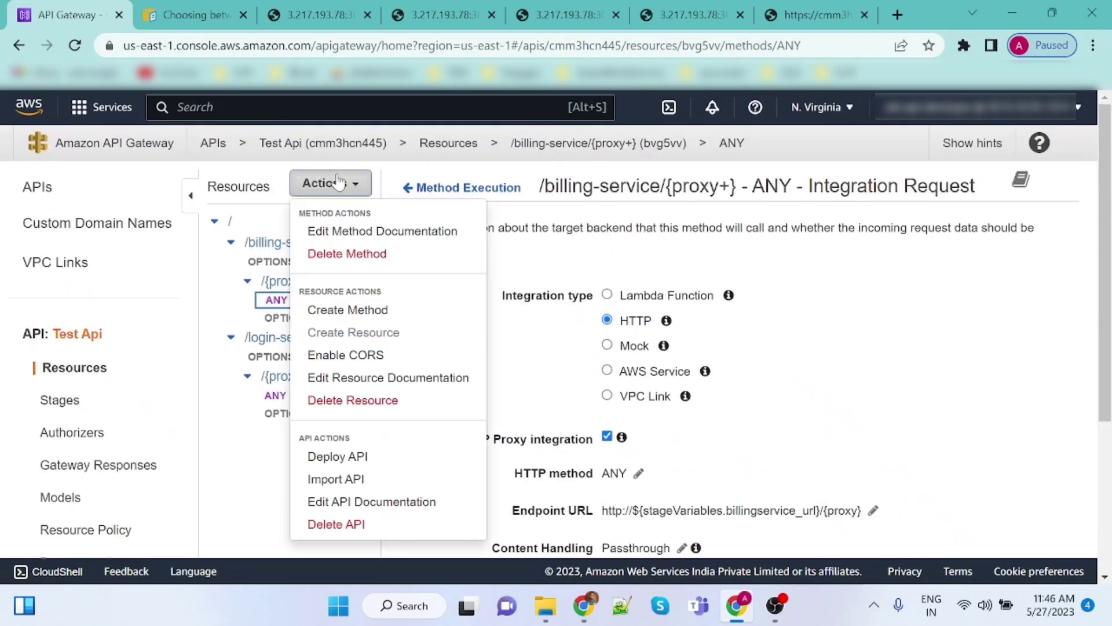
left_click(351, 459)
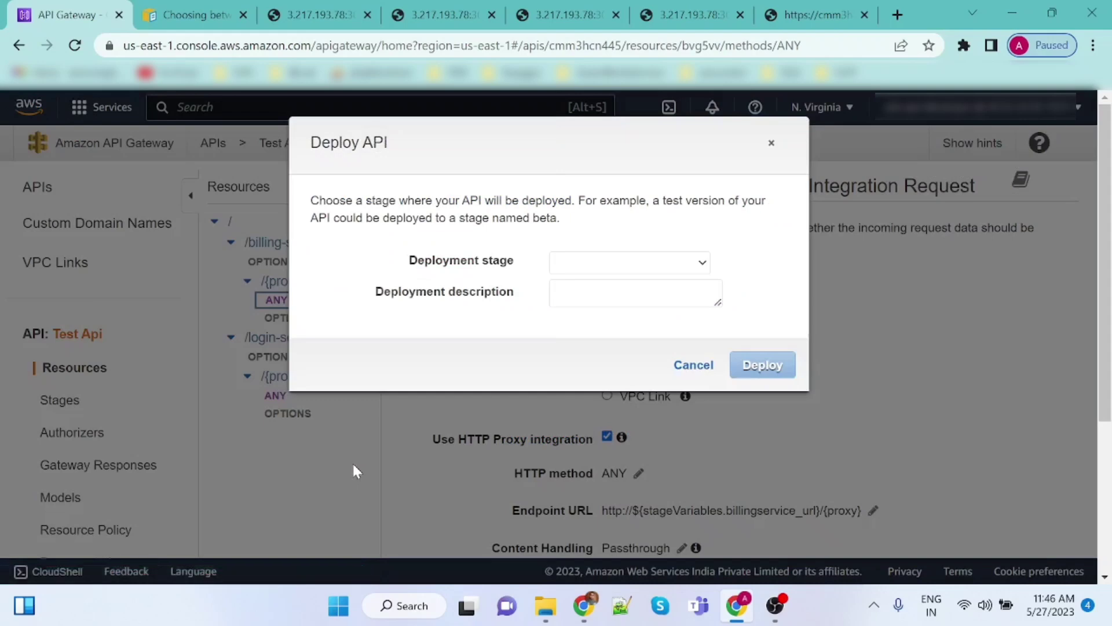
left_click(620, 262)
left_click(619, 298)
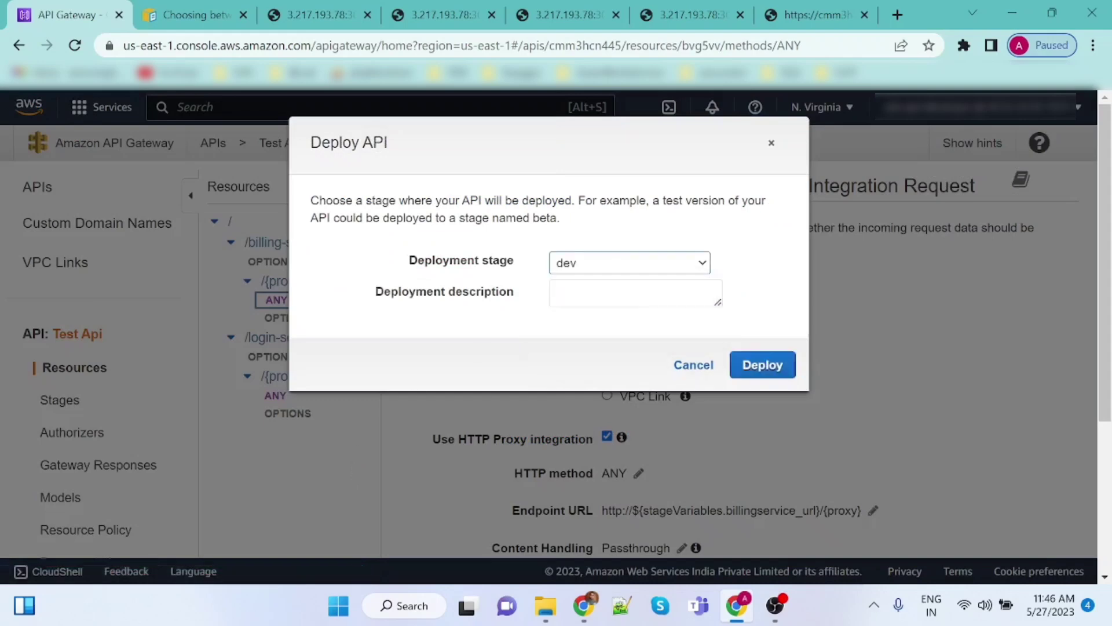
left_click(756, 366)
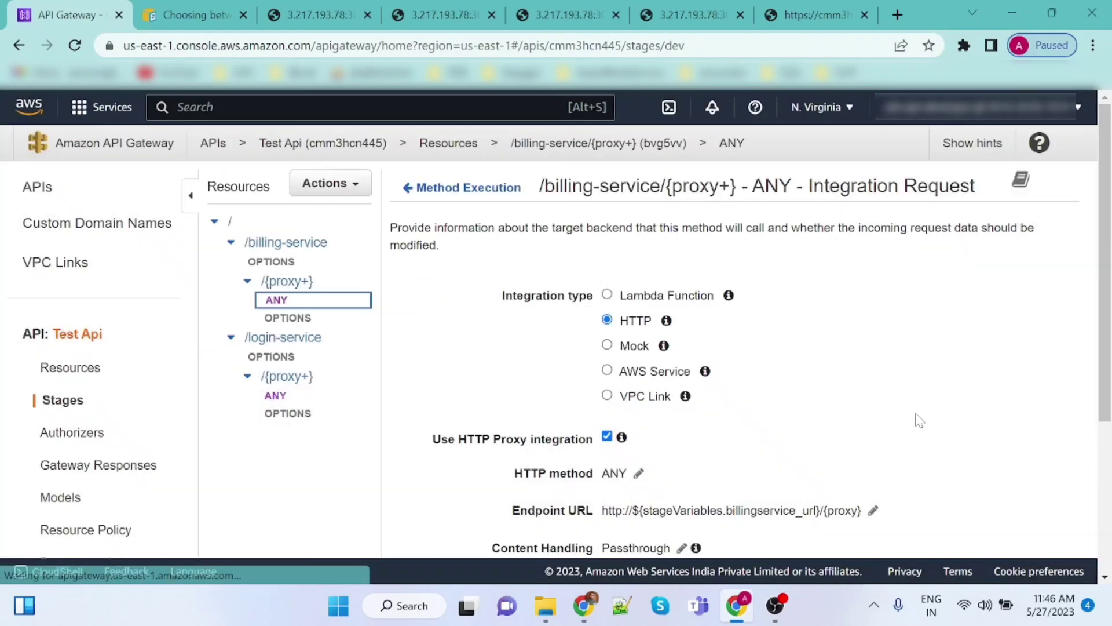
scroll(875, 412, "down", 5)
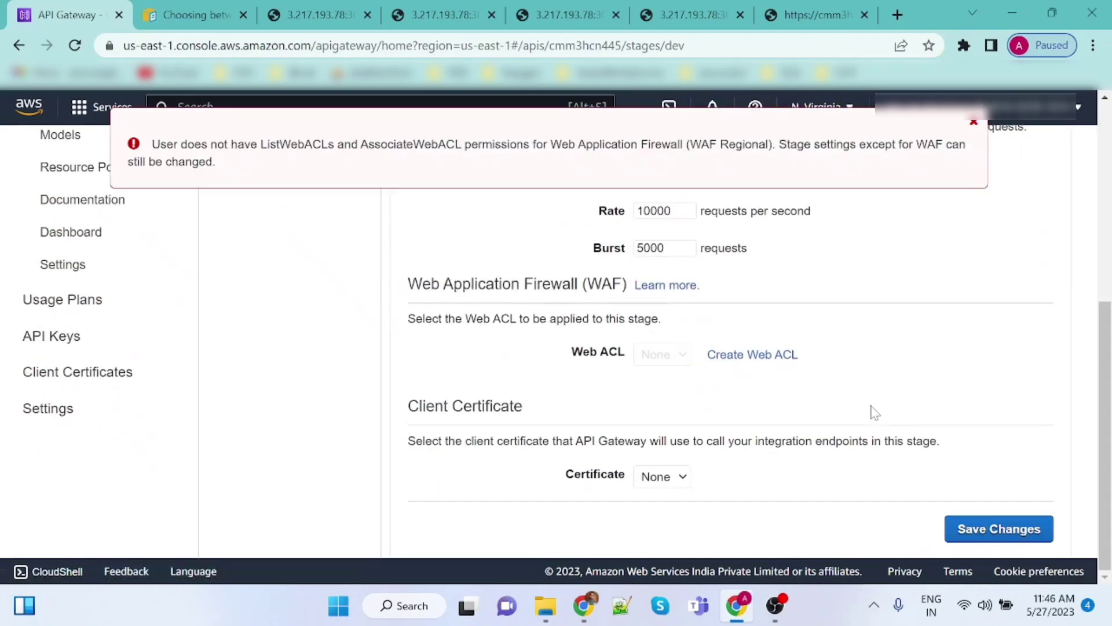
scroll(871, 411, "up", 4)
left_click(973, 122)
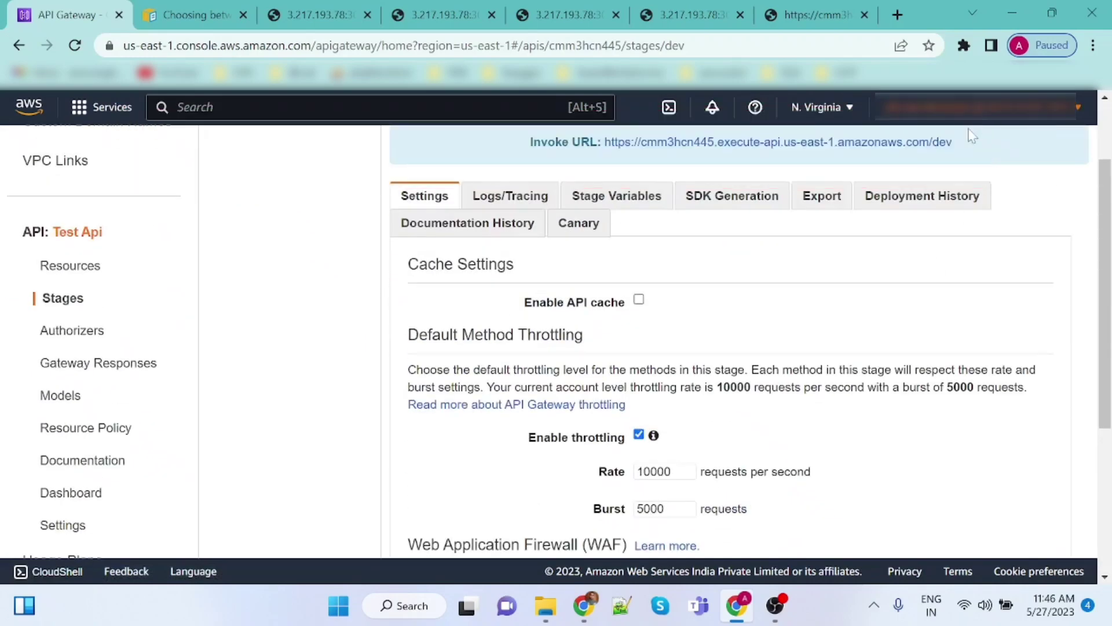
- Reload the deployed /dev/login-service/v1/register/ip endpoint several times to check its response, glancing at the dev stage settings in between
left_click(829, 12)
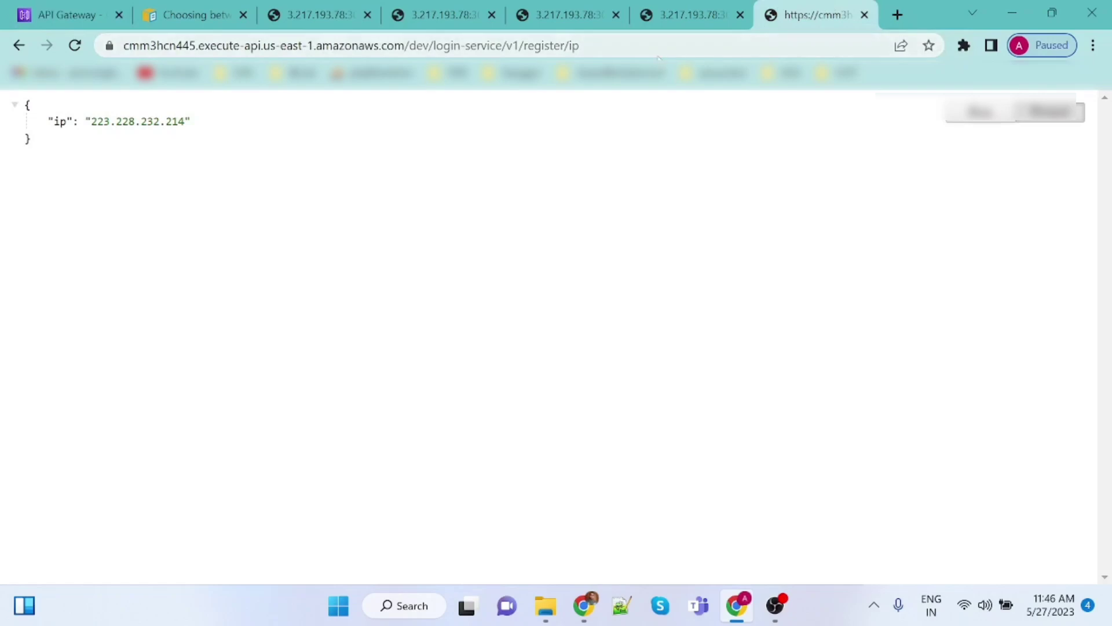
left_click(77, 46)
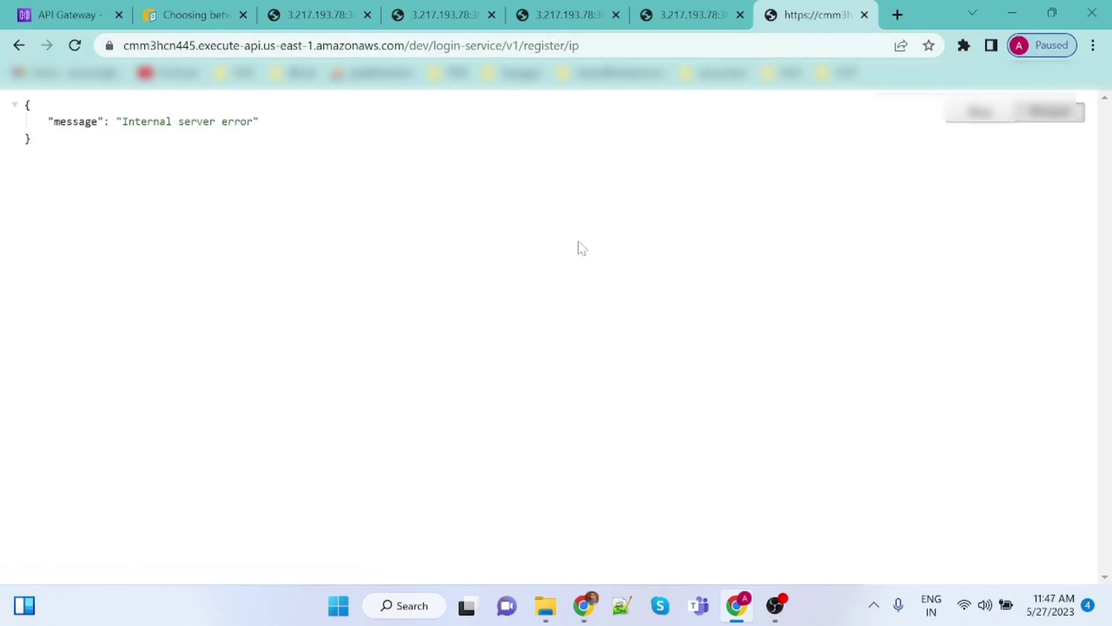
left_click(85, 9)
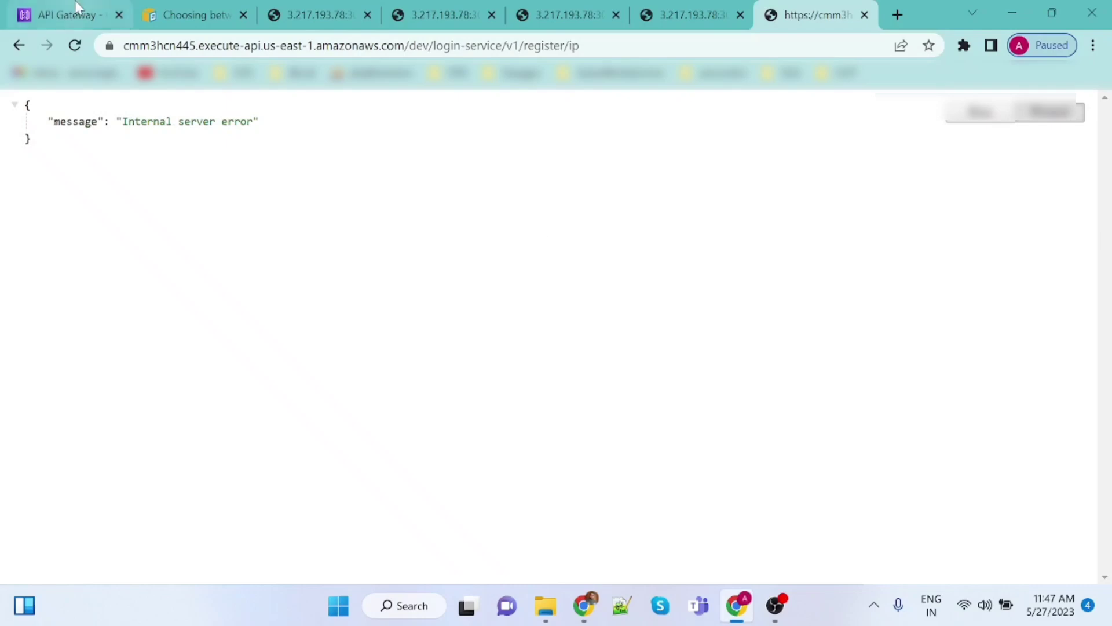
scroll(881, 492, "down", 3)
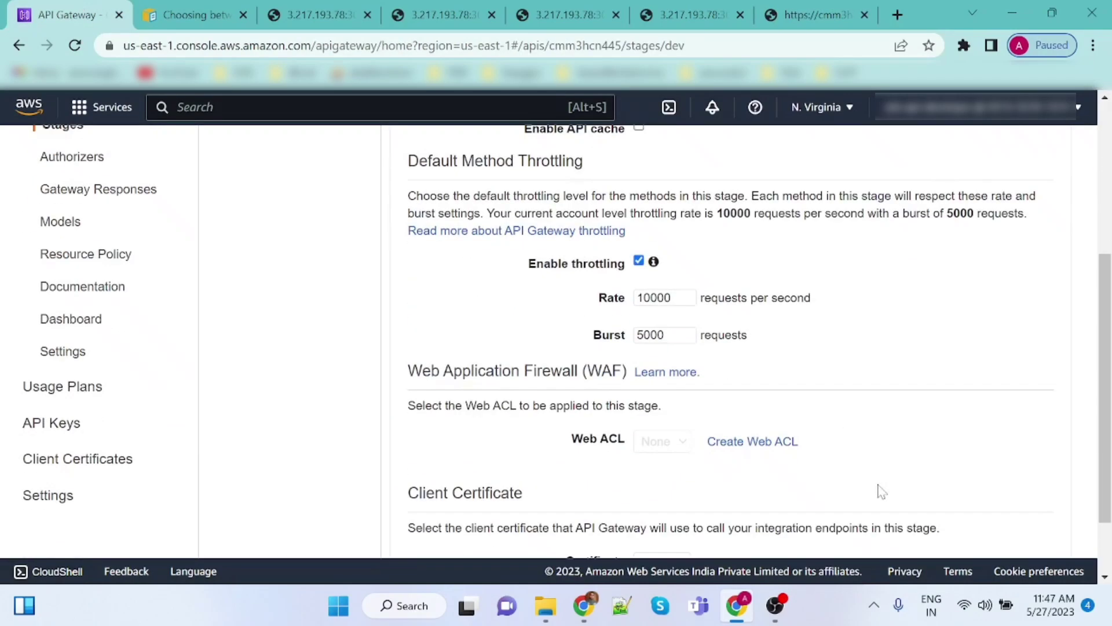
scroll(881, 491, "up", 5)
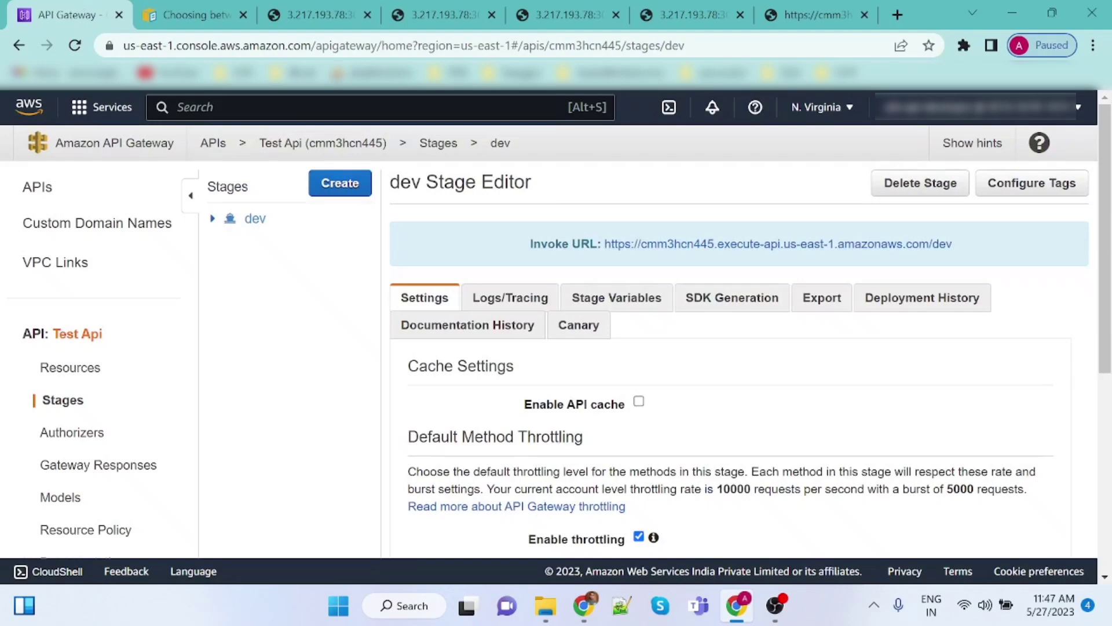
left_click(770, 16)
left_click(75, 46)
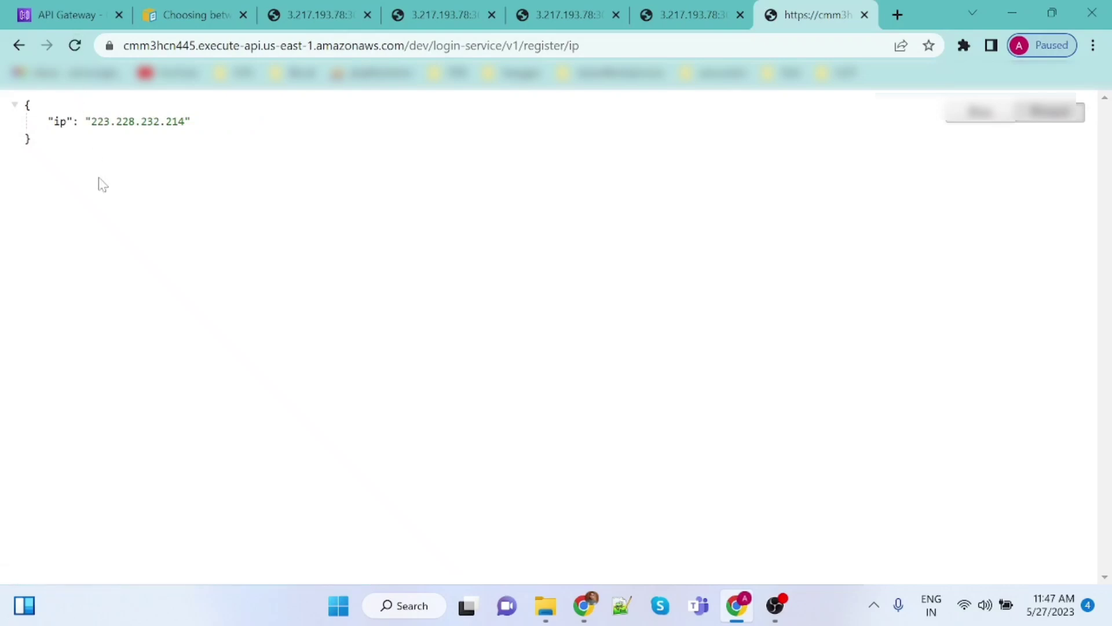
left_click_drag(49, 122, 194, 123)
left_click(299, 126)
key("F5")
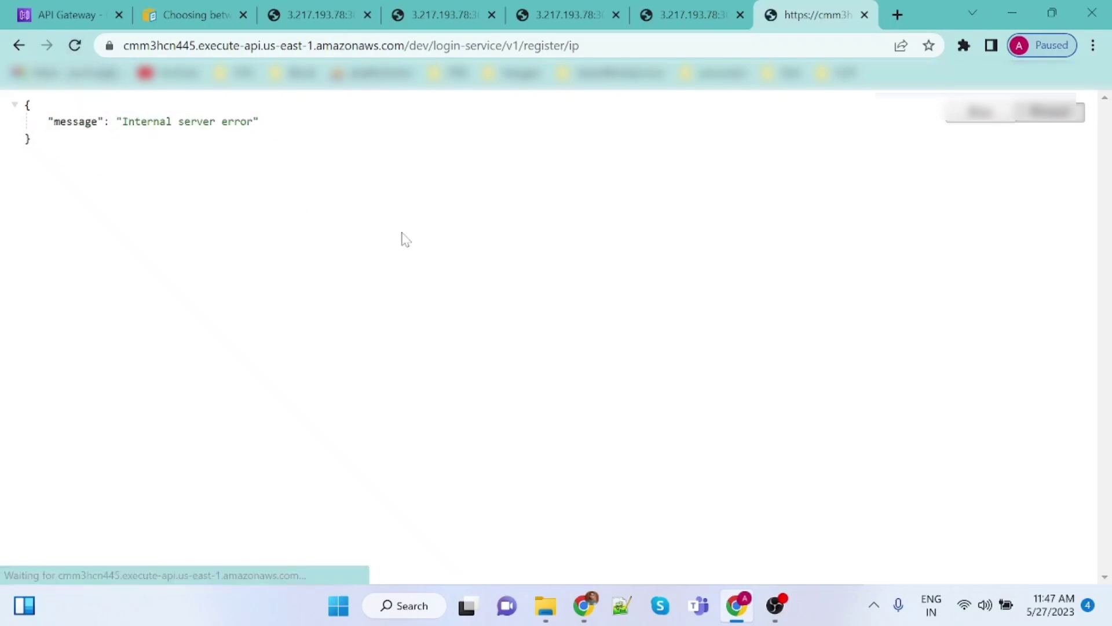
- Change the gateway test URL's path to /dev/login-service/v1/register/generate/password, load it, and reload it several times to check the response
left_click(445, 7)
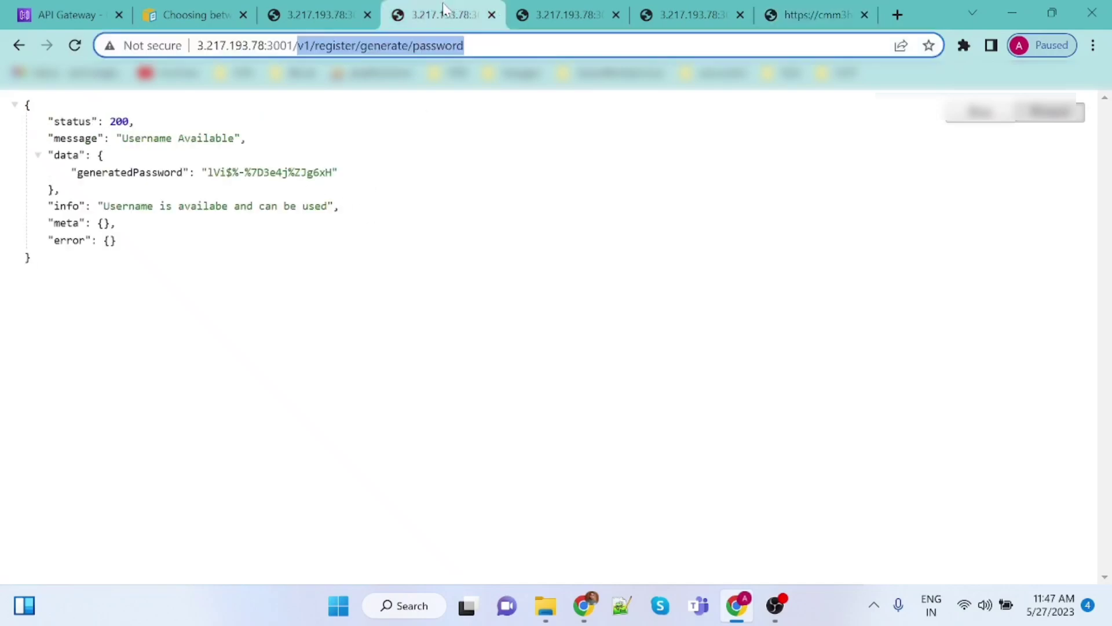
left_click(804, 11)
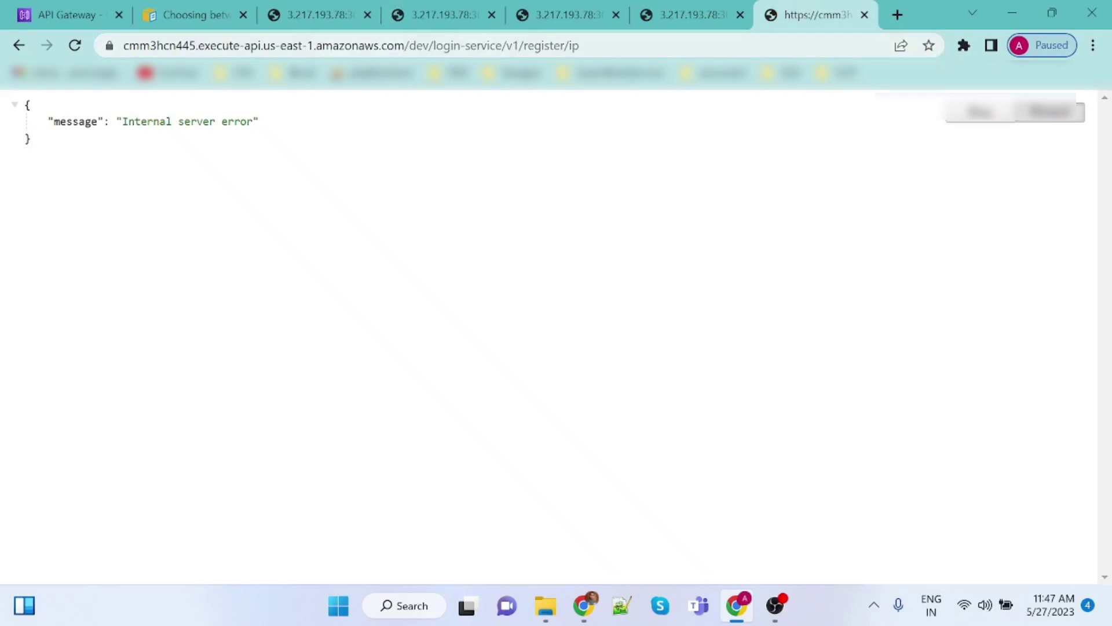
left_click_drag(508, 45, 578, 45)
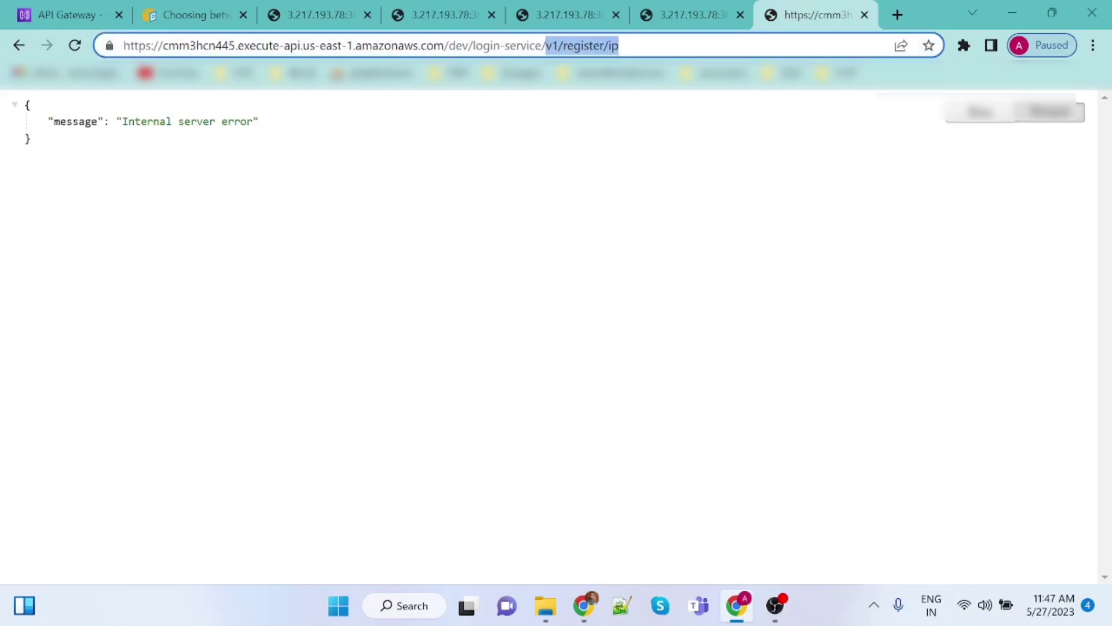
key("ctrl+v")
key("Return")
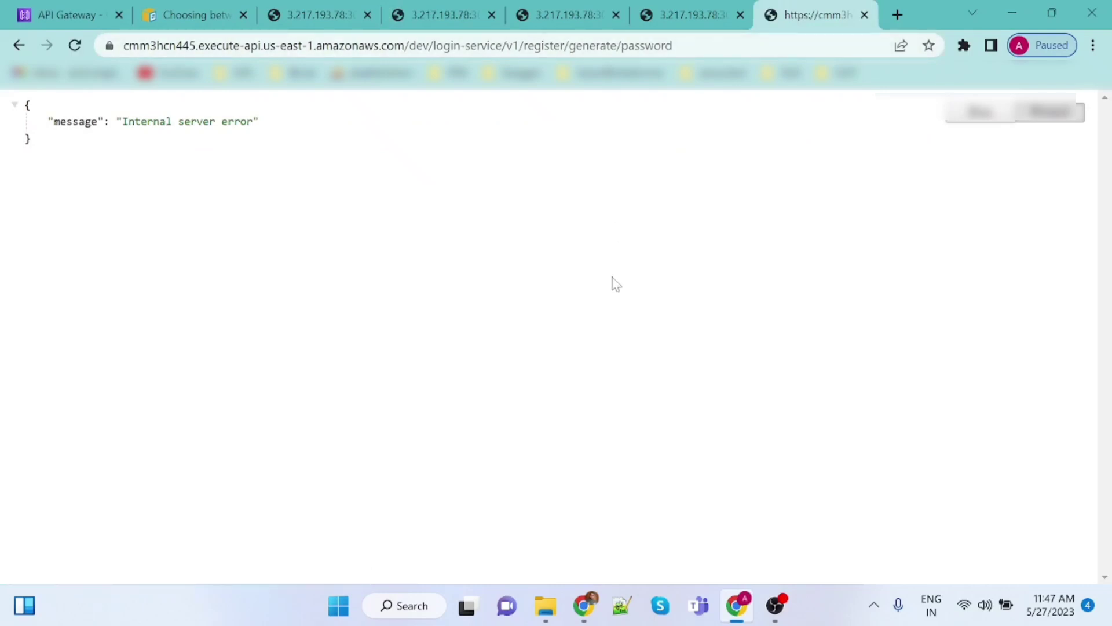
left_click(75, 45)
left_click(75, 45)
left_click(75, 45)
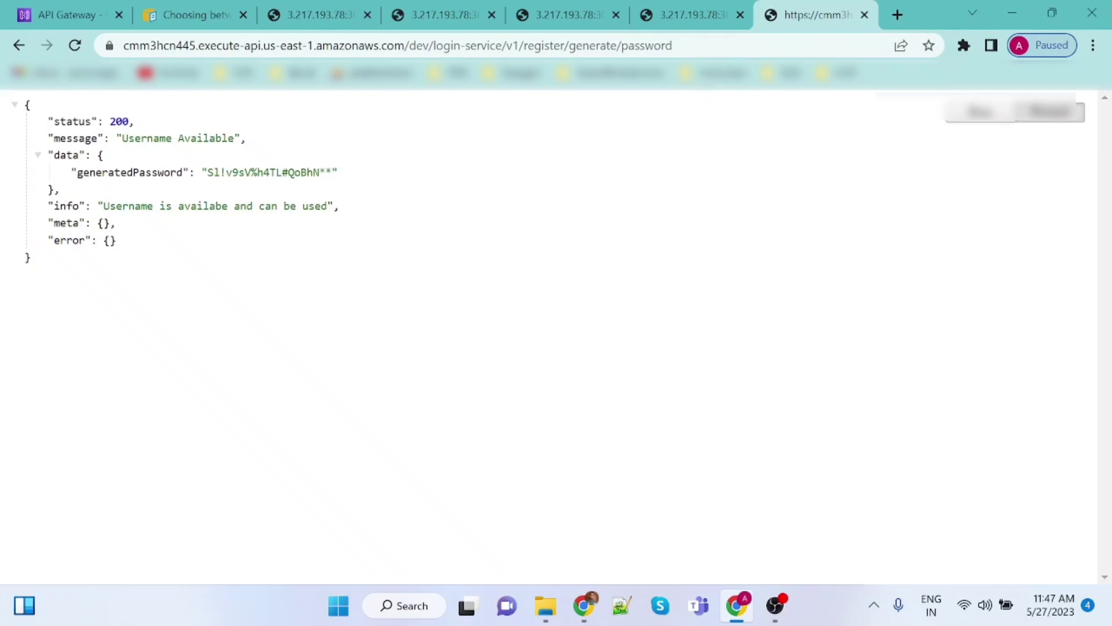
- Request the login-service generate/password endpoint again through the gateway and copy its full URL
left_click(718, 46)
key("Return")
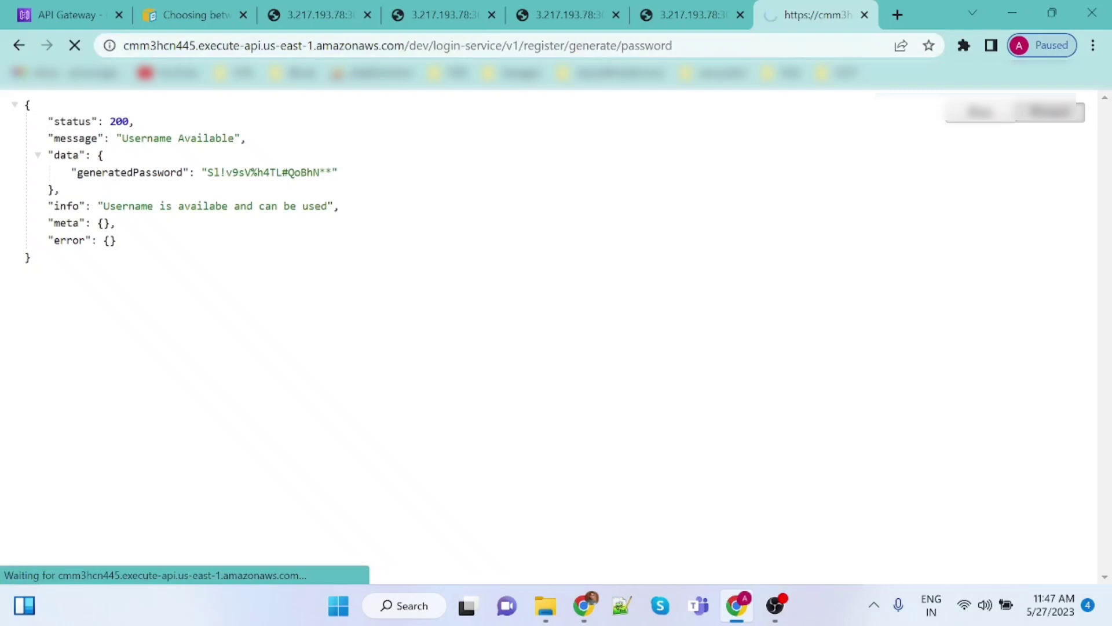
left_click(719, 46)
key("ctrl+c")
key("Return")
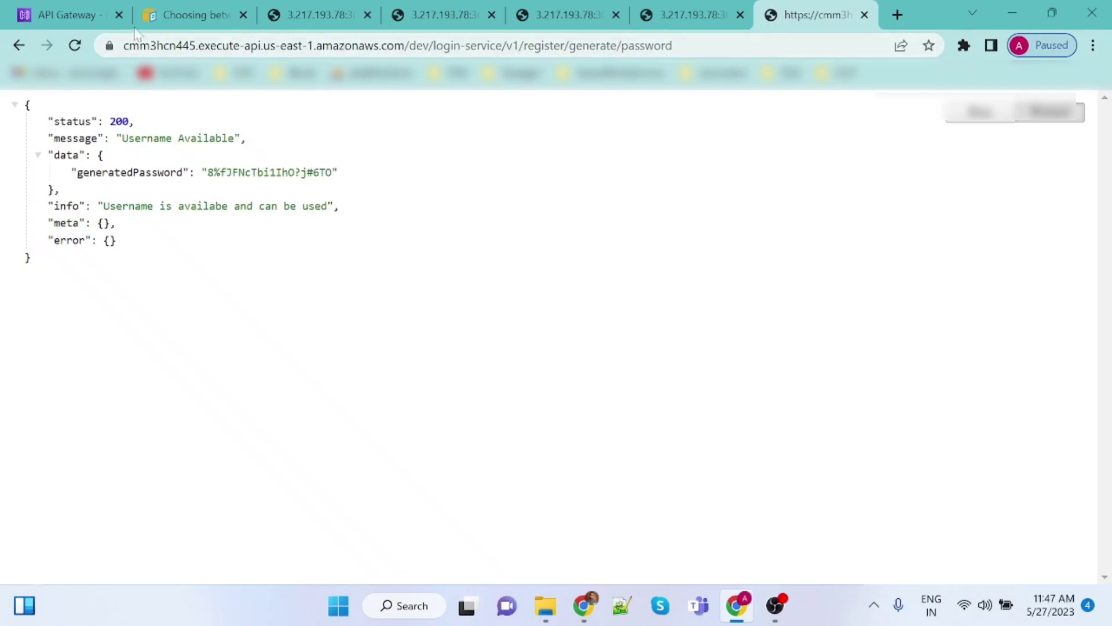
left_click(119, 15)
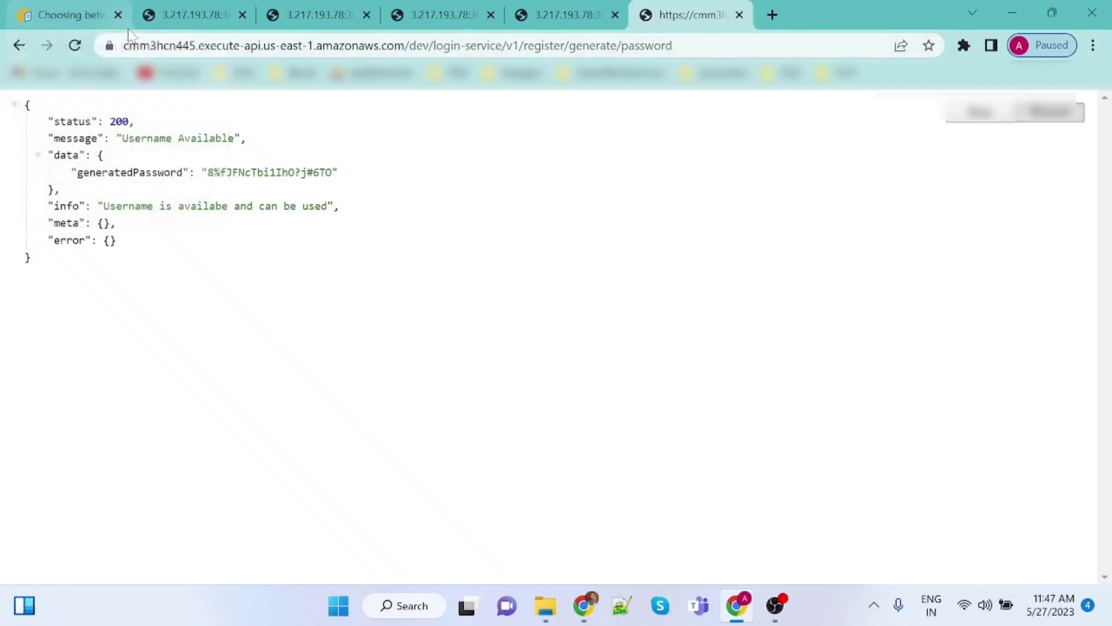
key("ctrl+shift+t")
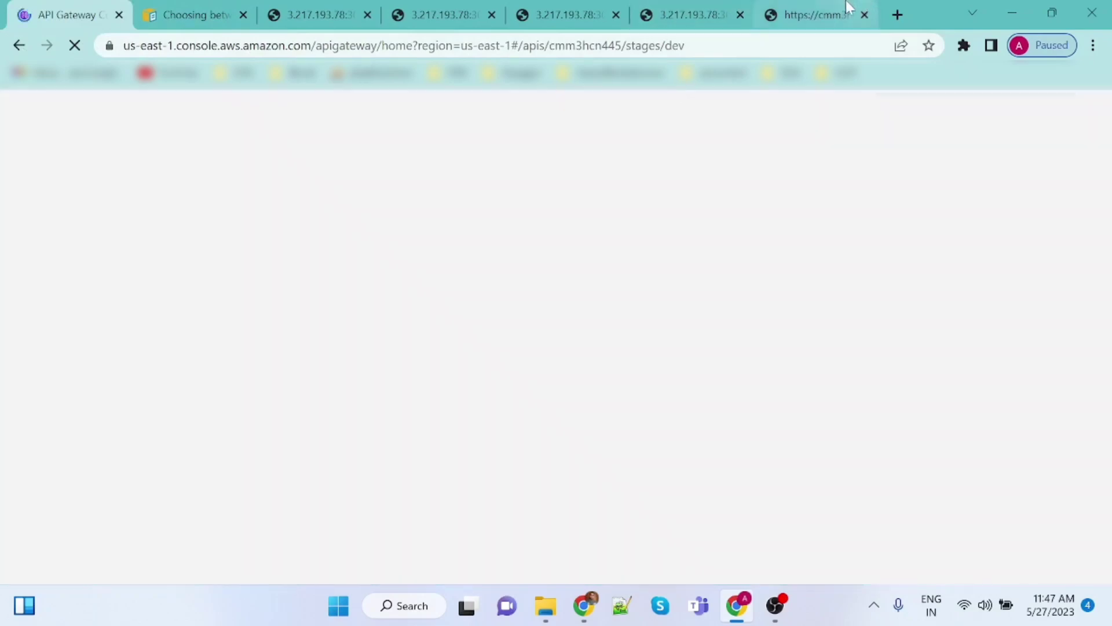
left_click(846, 8)
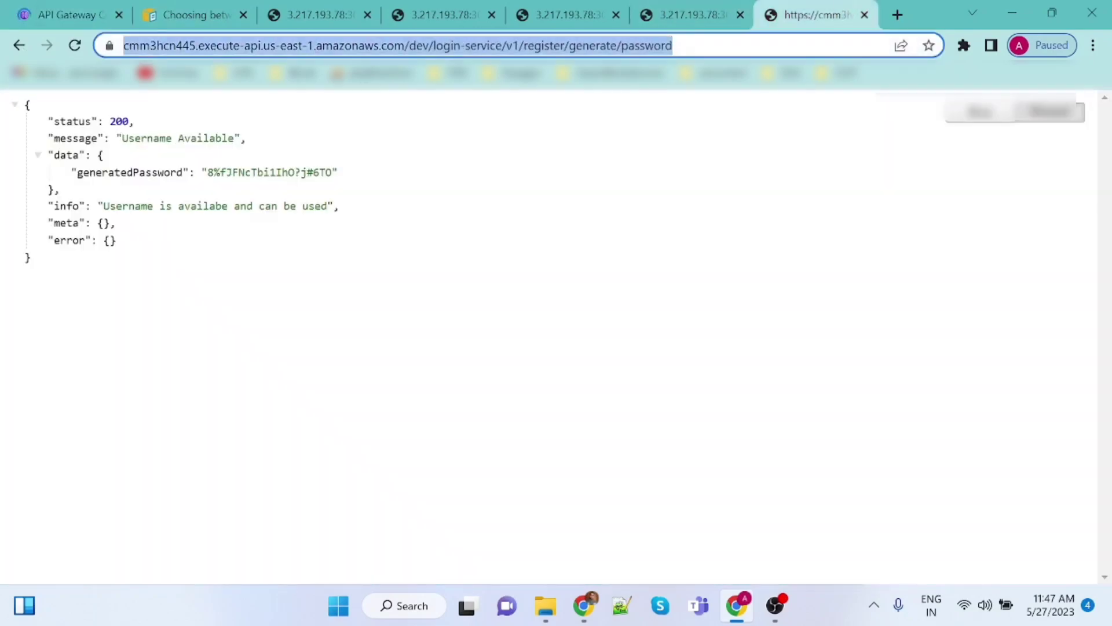
- Load the copied gateway URL in a new browser tab with login-service replaced by billing-service
left_click(898, 14)
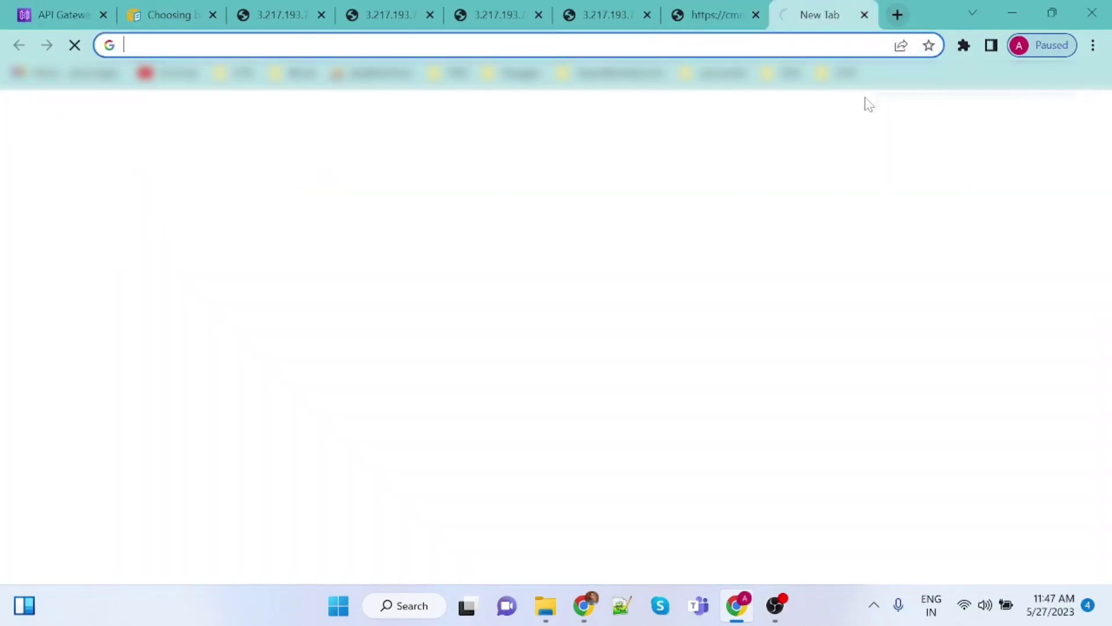
key("ctrl+v")
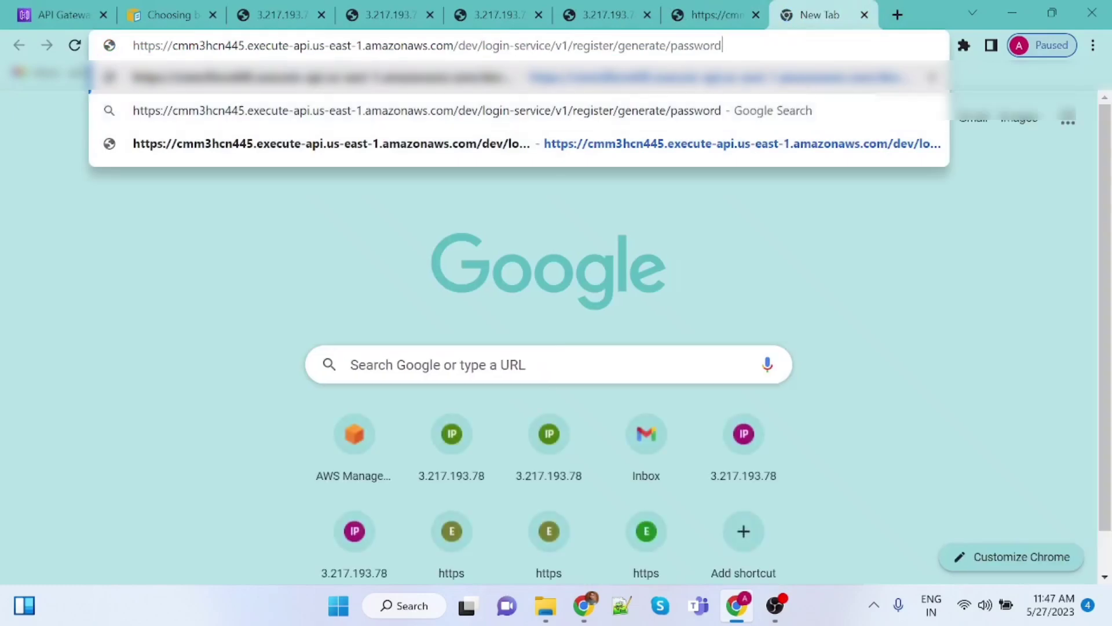
double_click(472, 45)
double_click(496, 45)
type("billing")
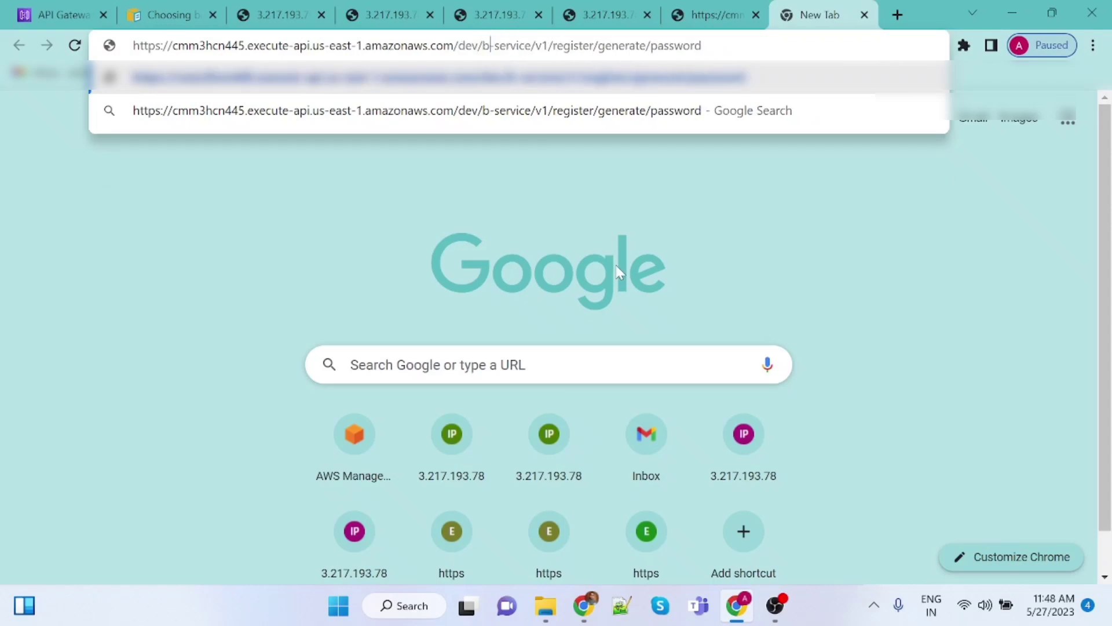
key("Return")
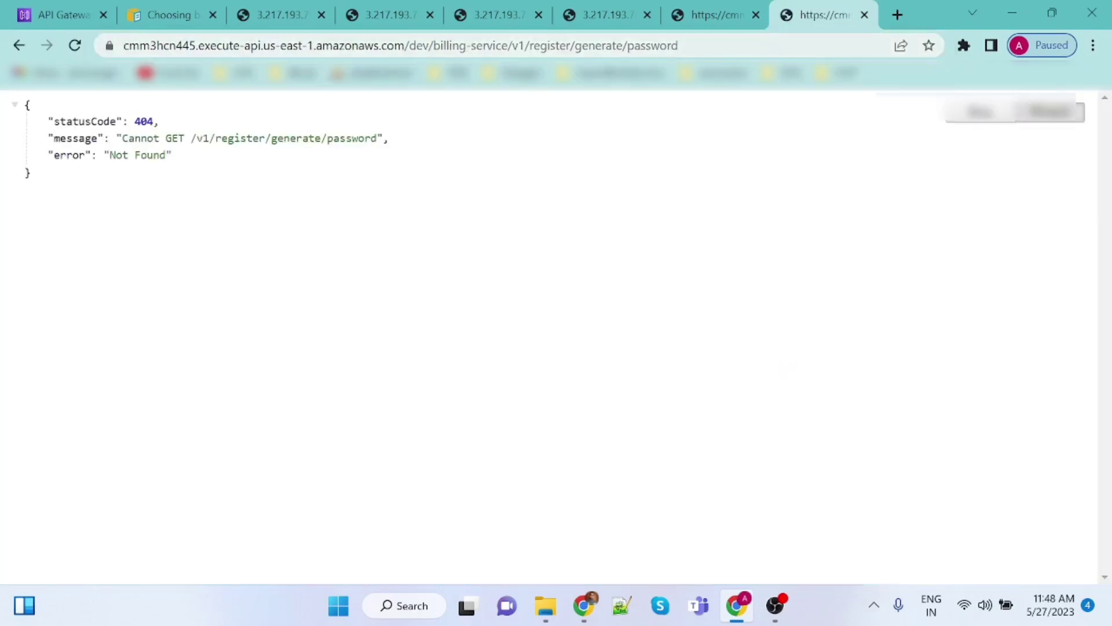
- Replace the path after billing-service with v1/active-country, copied from the direct port 3003 URL, and request it repeatedly through the gateway
left_click_drag(719, 46, 552, 45)
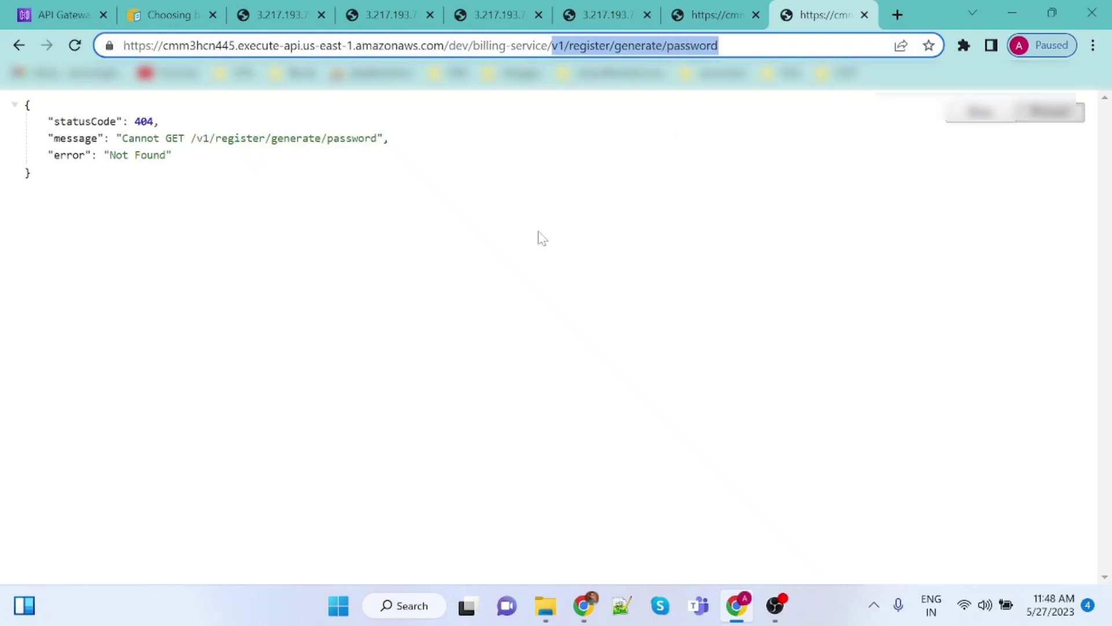
left_click(505, 7)
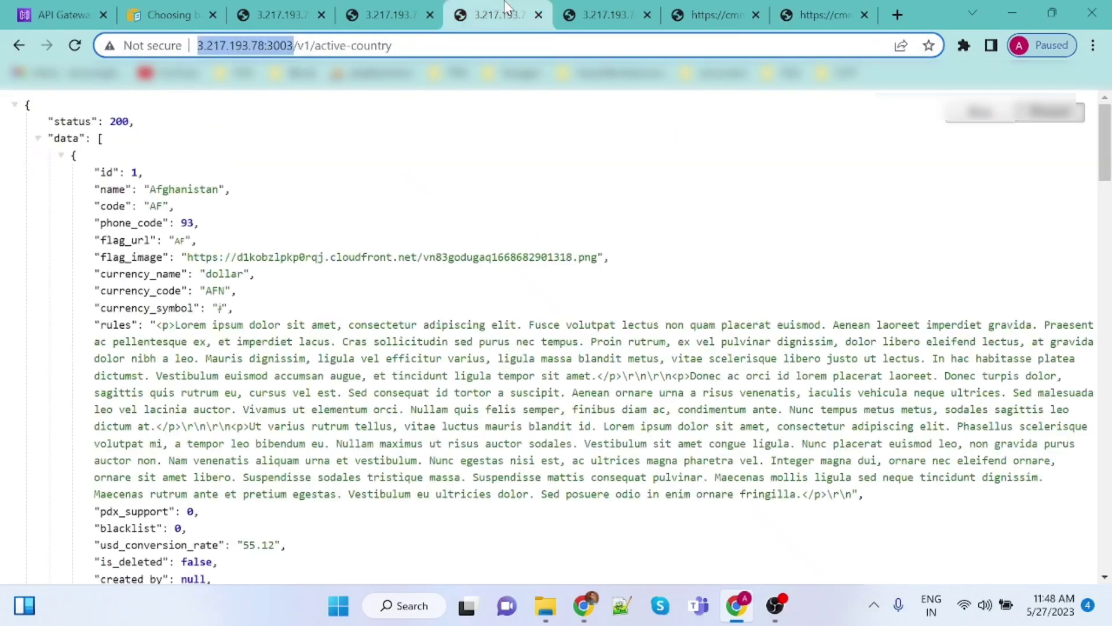
left_click_drag(394, 45, 297, 45)
key("ctrl+c")
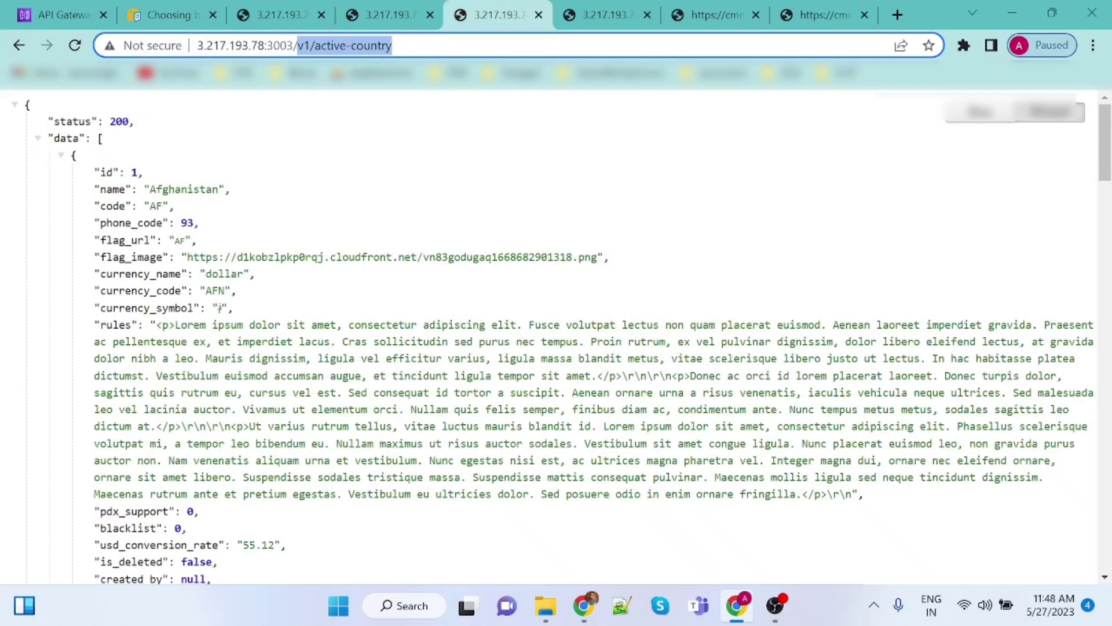
left_click(839, 7)
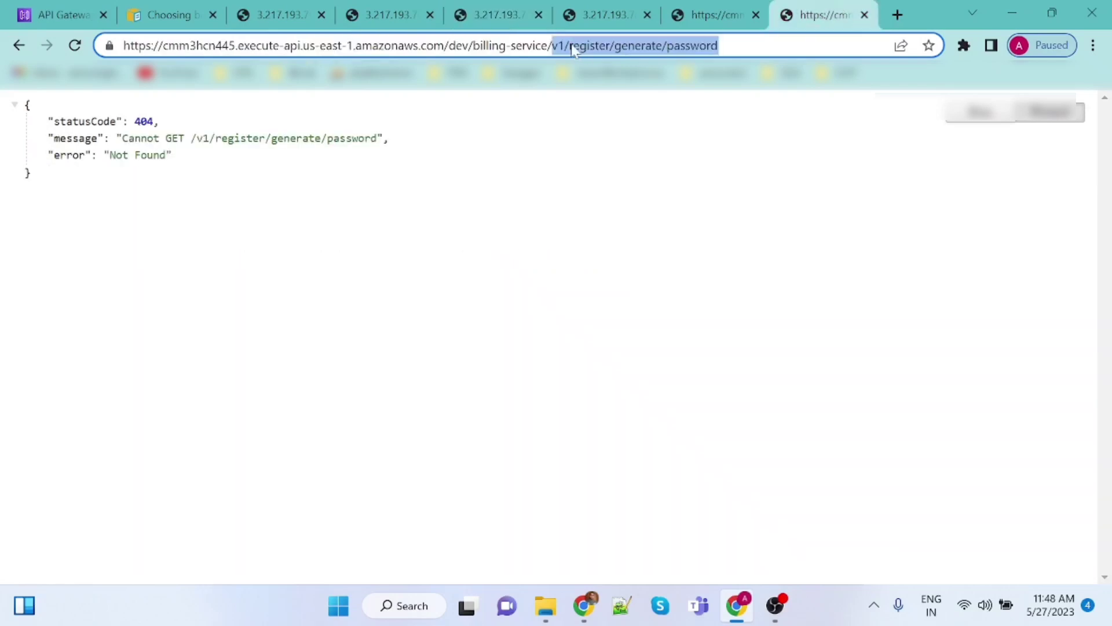
key("ctrl+v")
key("Return")
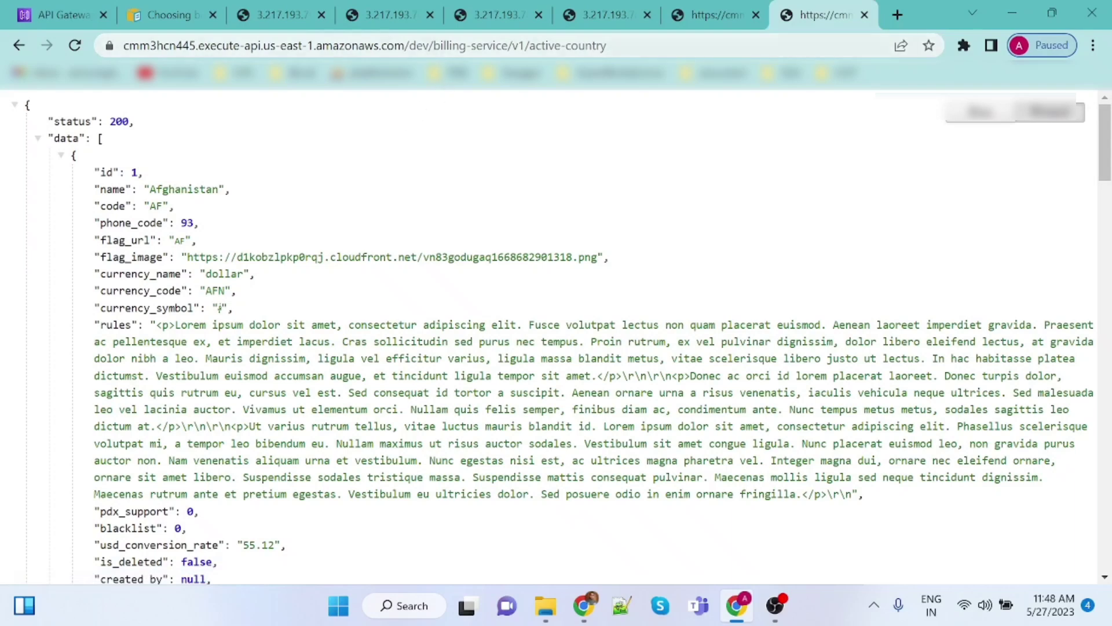
key("ctrl+l")
key("Return")
key("ctrl+l")
key("Return")
- Return to the API Gateway console, dismiss the permissions notice, and review the dev stage's settings
left_click(62, 16)
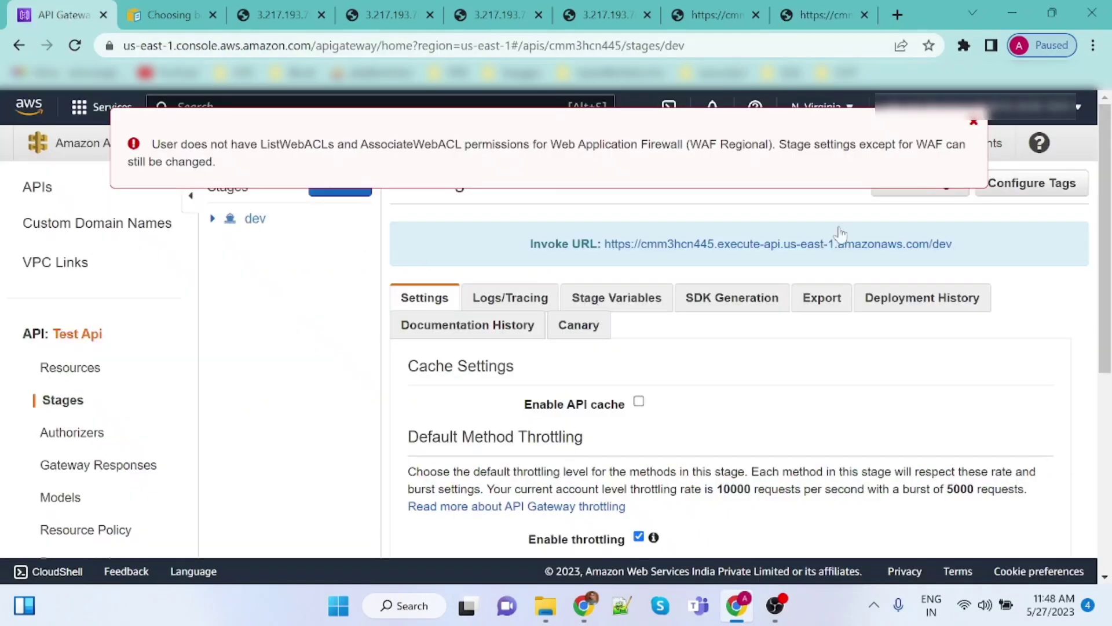
left_click(973, 122)
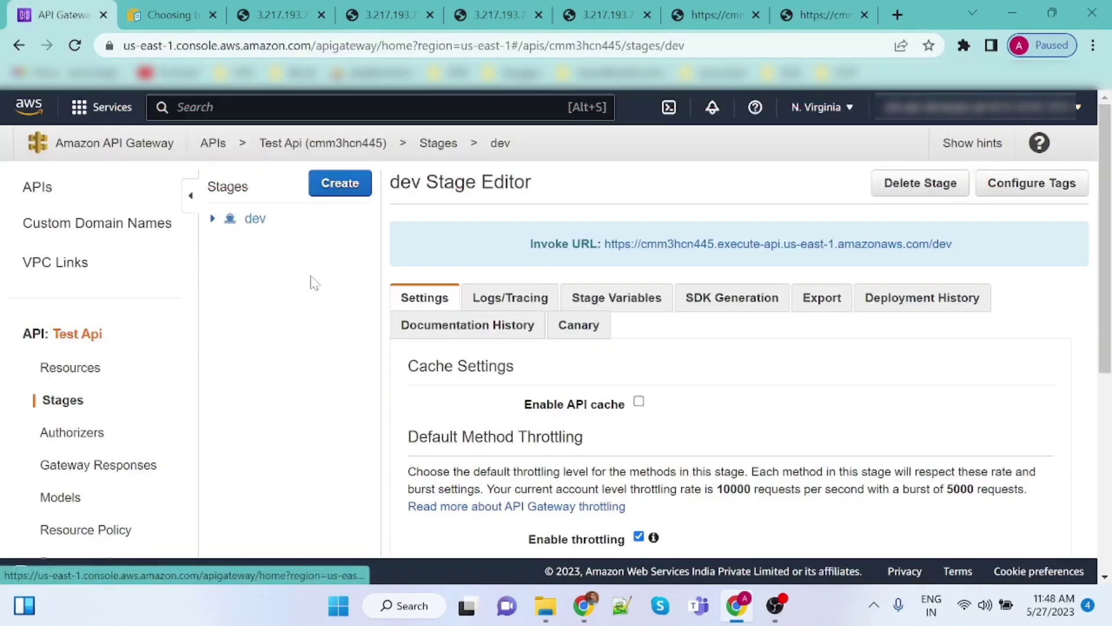
scroll(314, 282, "down", 1)
scroll(314, 282, "down", 2)
scroll(310, 287, "up", 3)
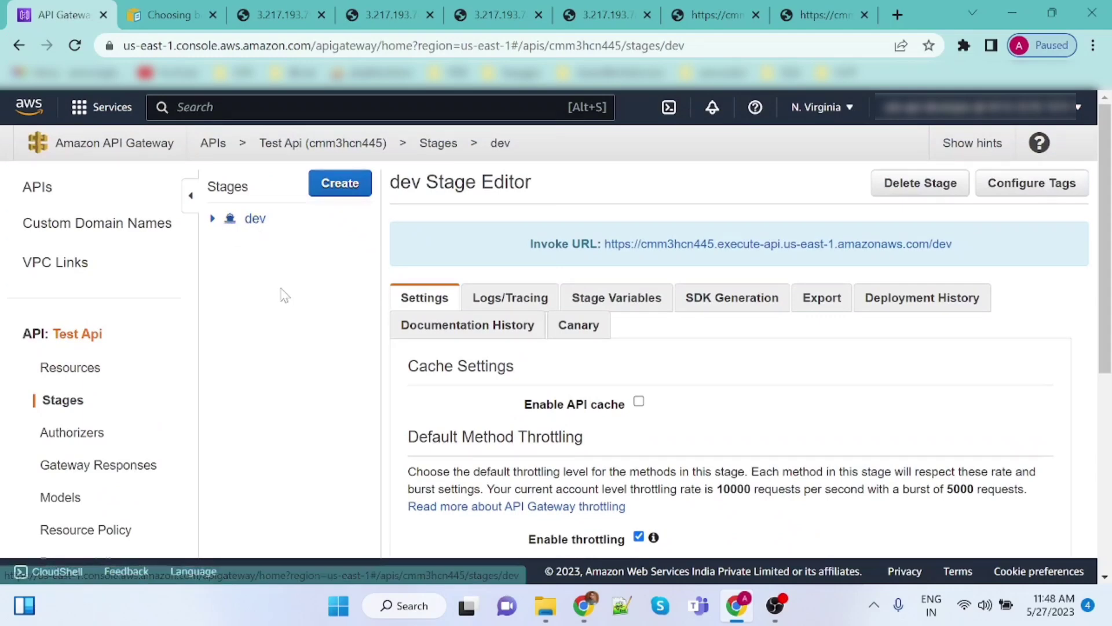
- Deploy Test Api to a new stage named alpha with the stage description "alpha environment"
left_click(74, 369)
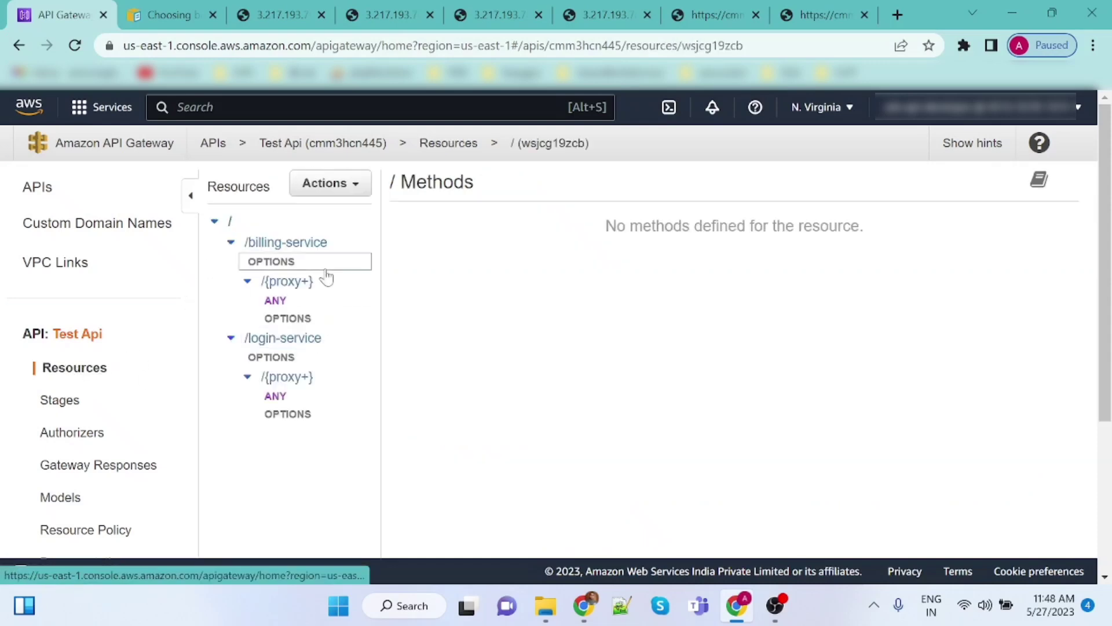
left_click(347, 184)
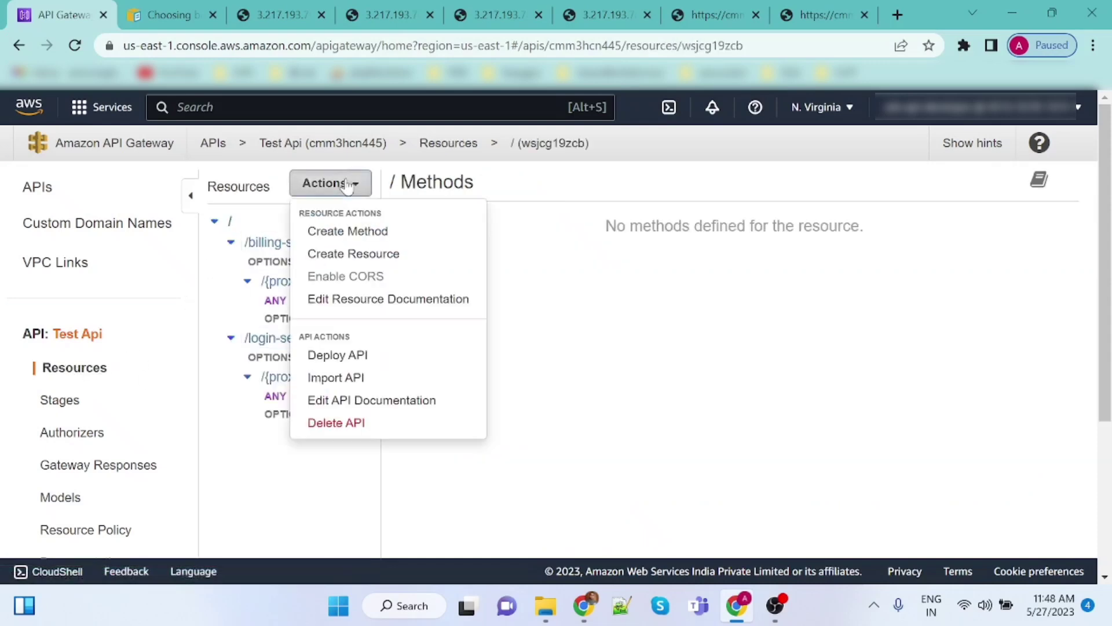
left_click(348, 355)
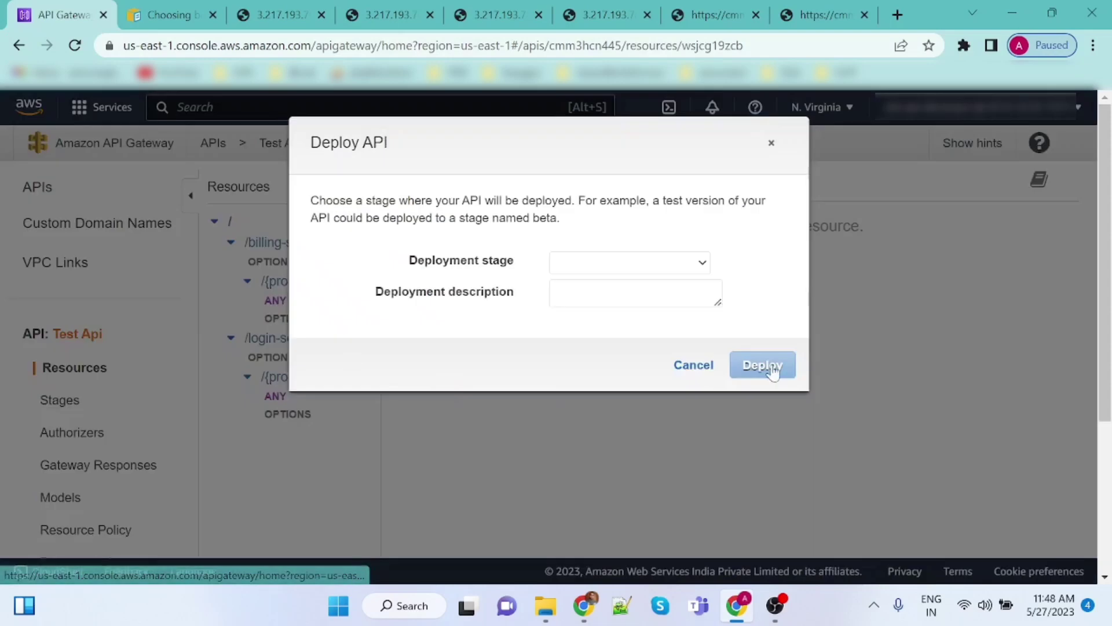
left_click(670, 265)
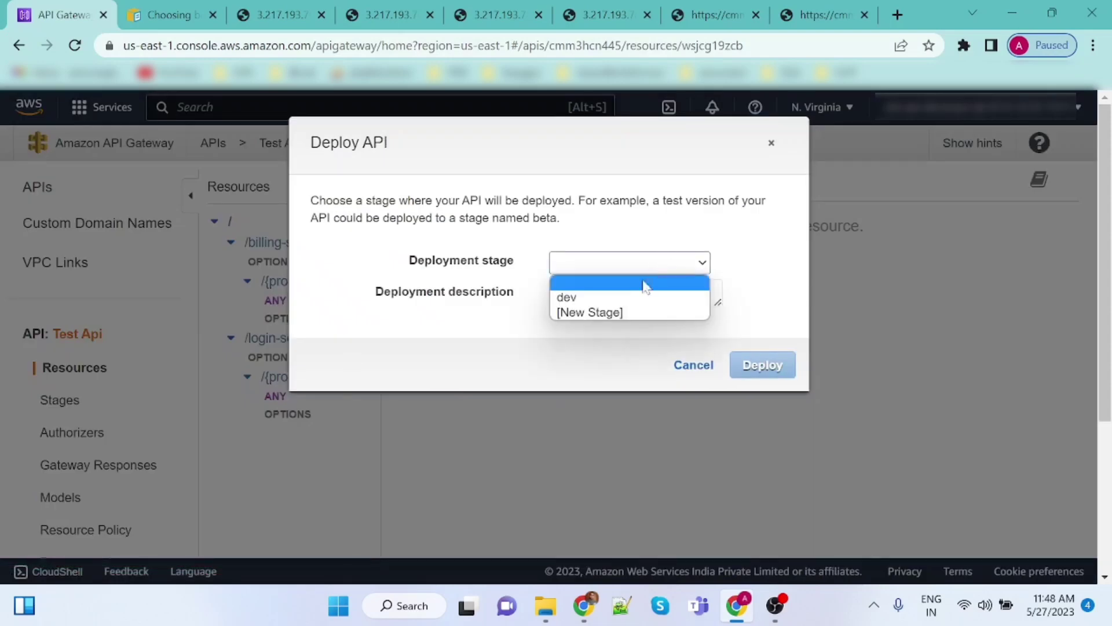
left_click(634, 313)
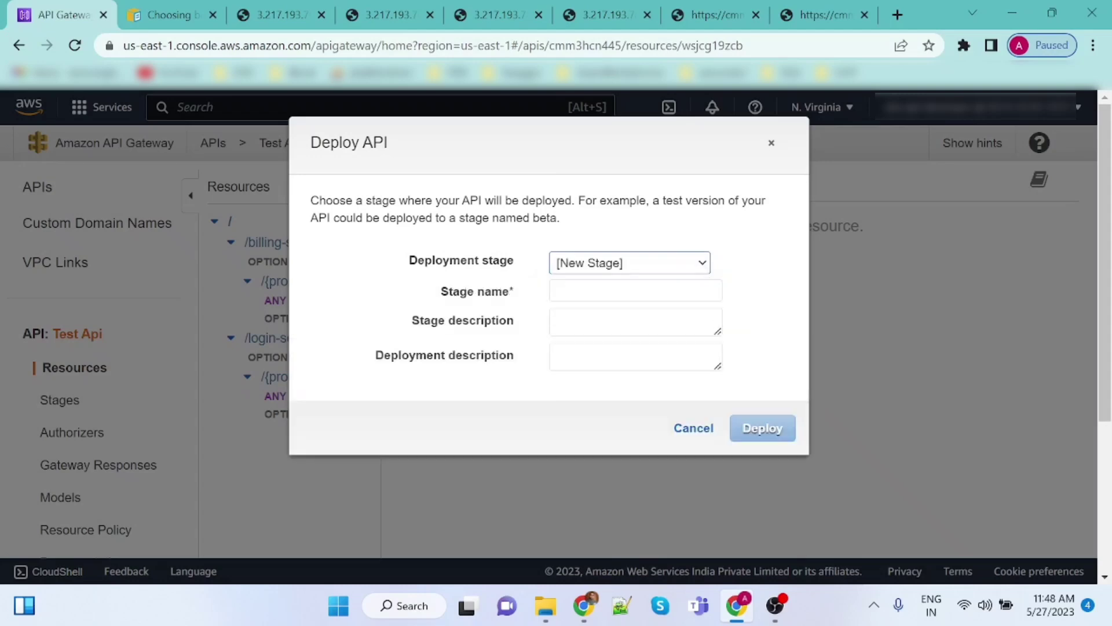
left_click(635, 291)
type("al")
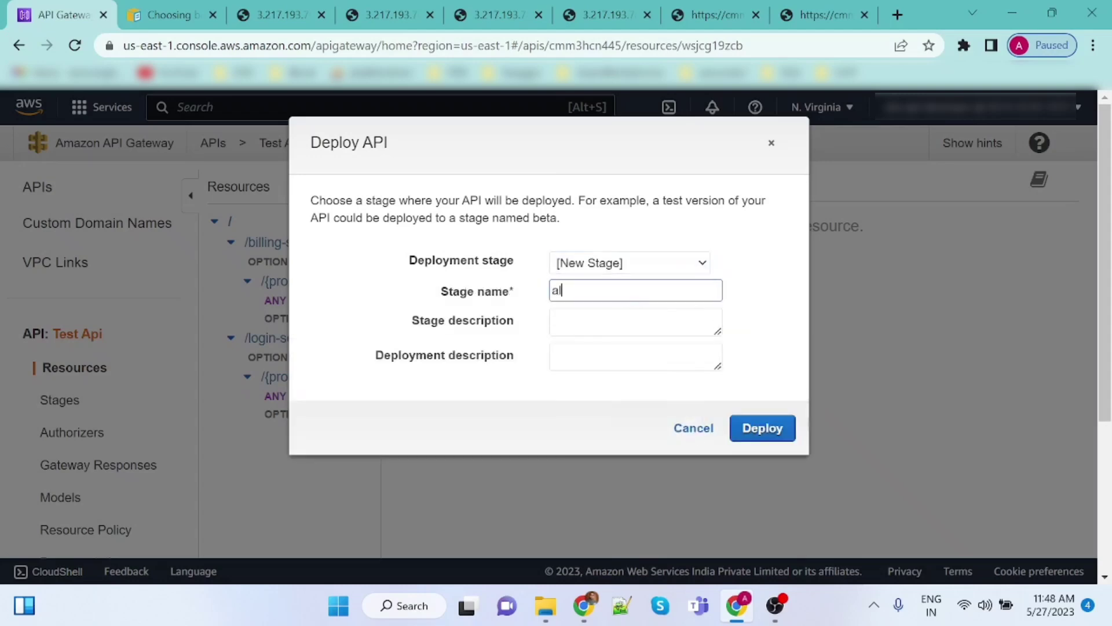
type("hppha")
left_click(636, 322)
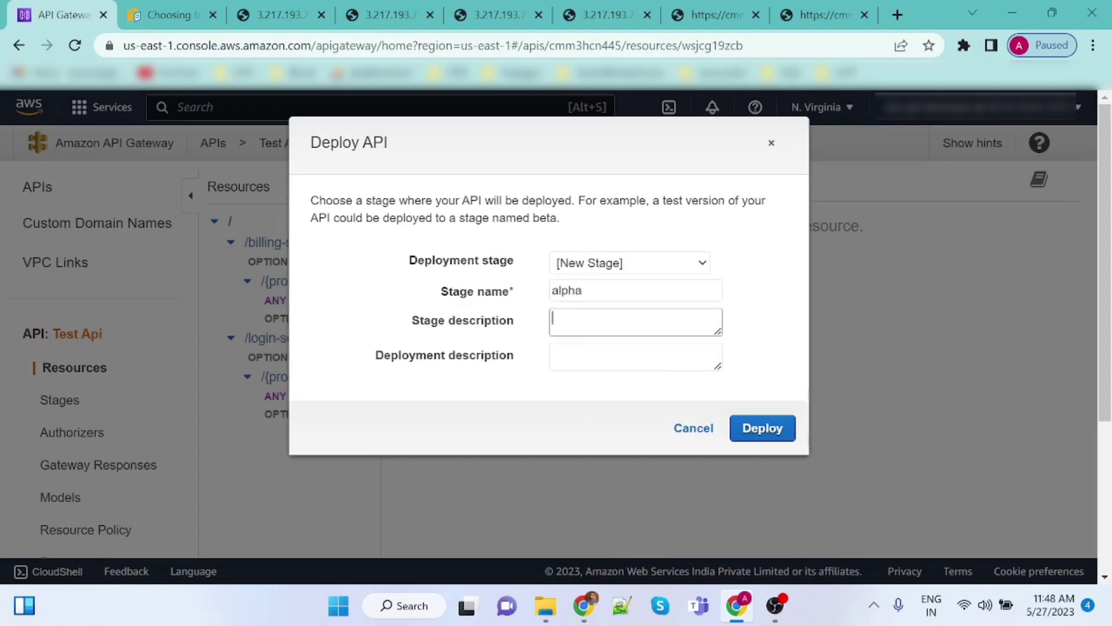
type("alpha de")
type("vironment")
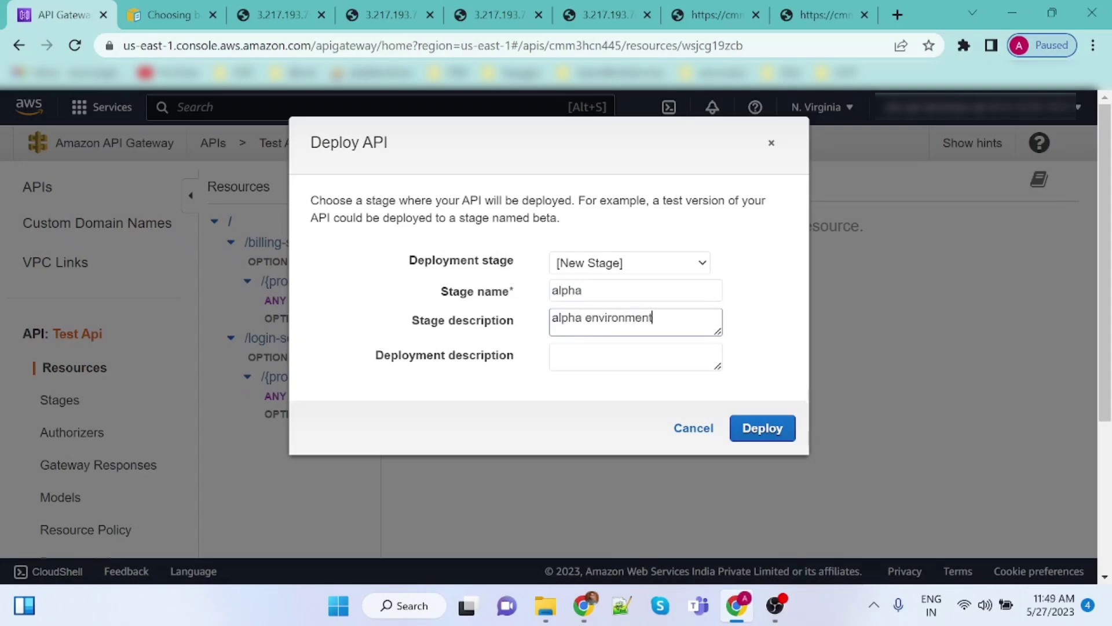
left_click(763, 430)
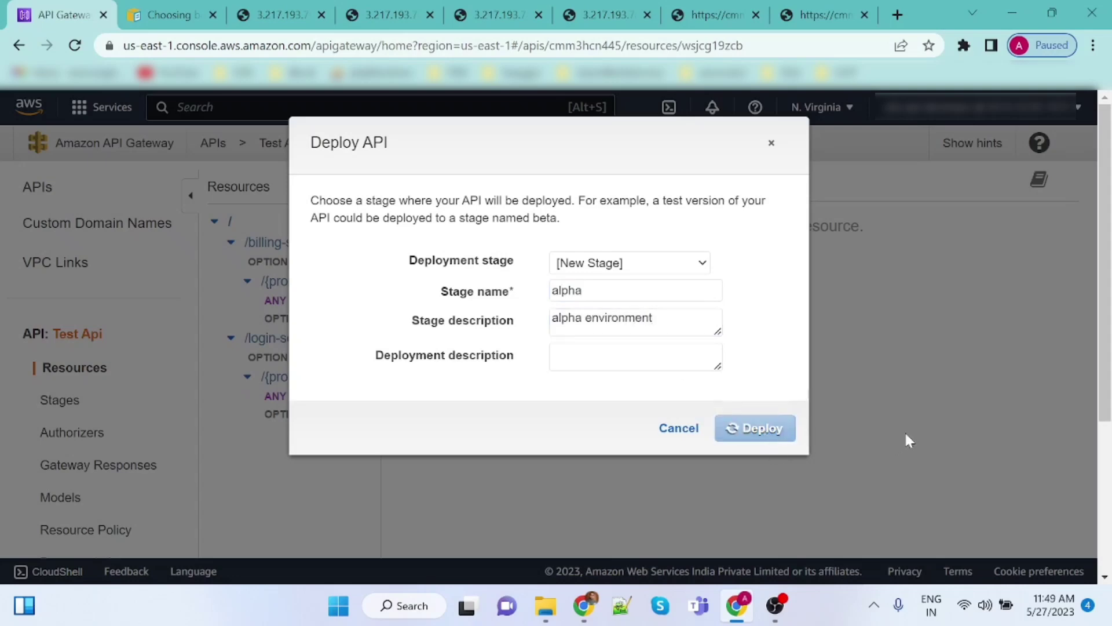
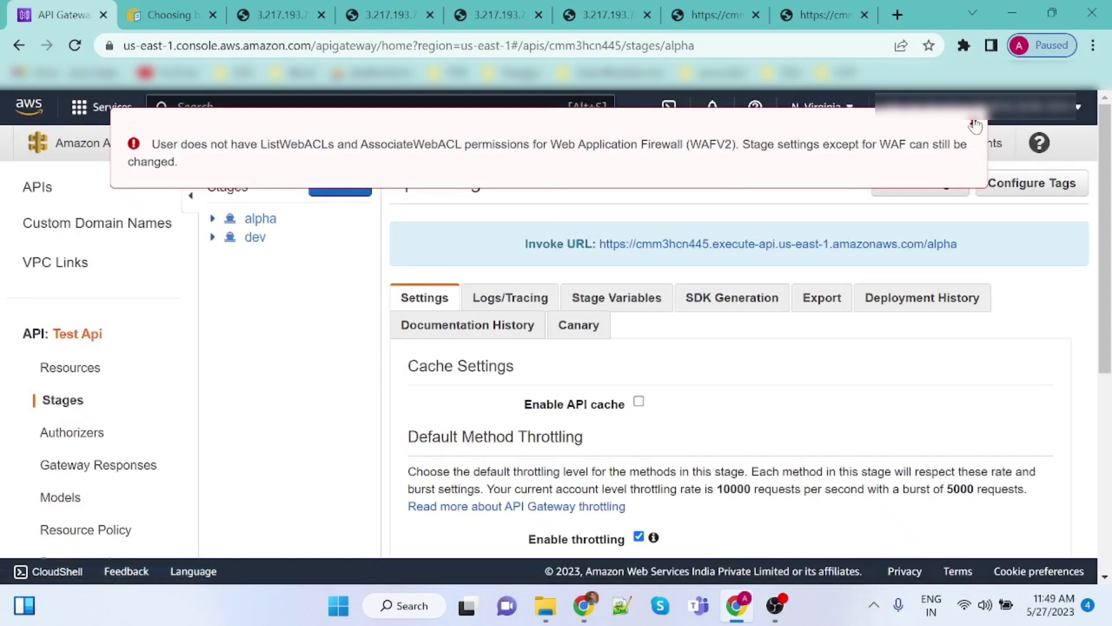
- Open the dev stage, dismiss the permissions notice, and request the billing-service v1/active-country gateway URL twice with dev replaced by alpha
left_click(265, 235)
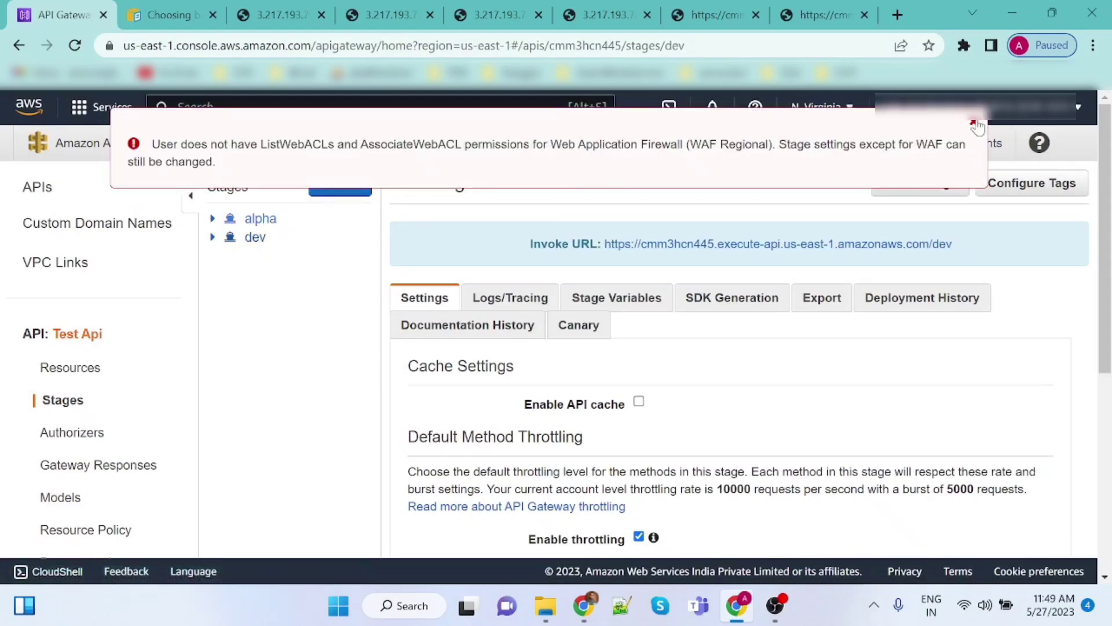
left_click(976, 125)
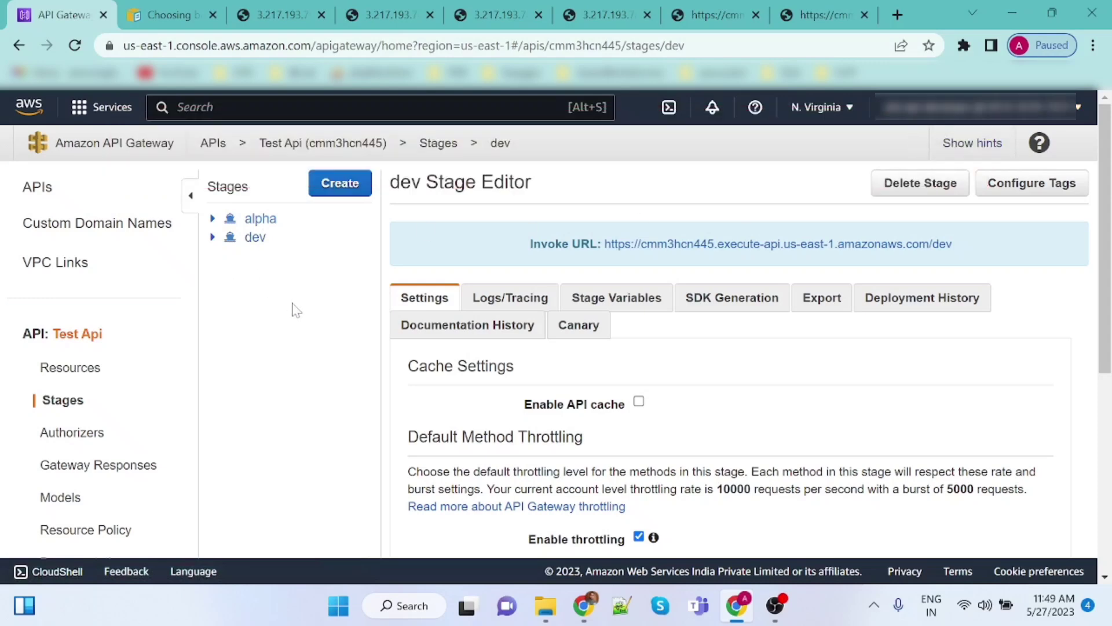
key("ctrl+9")
double_click(458, 45)
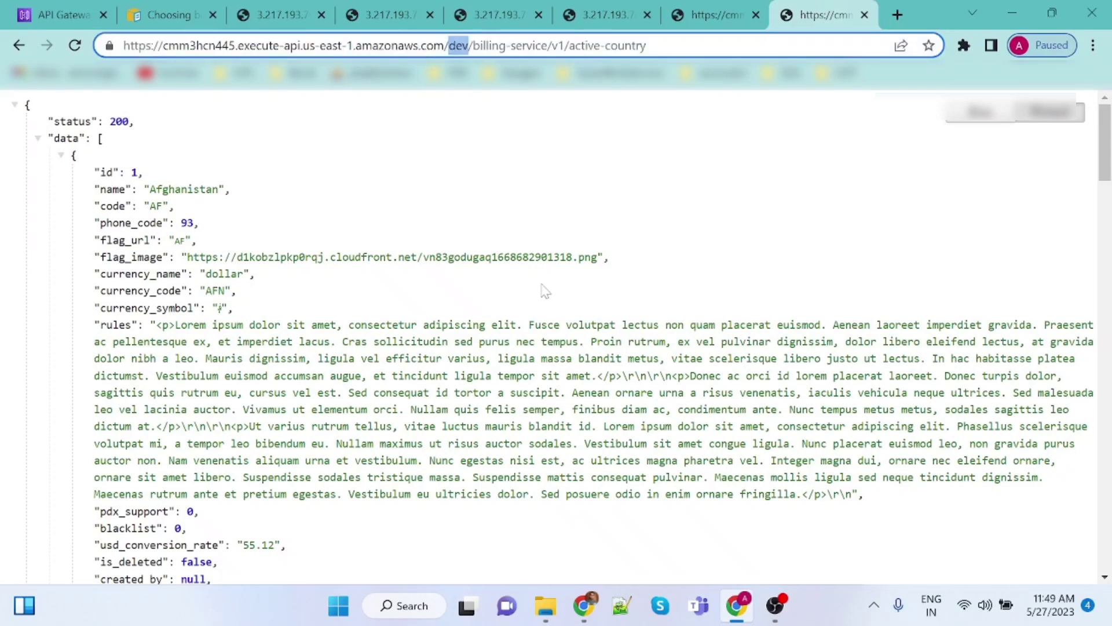
type("alpha")
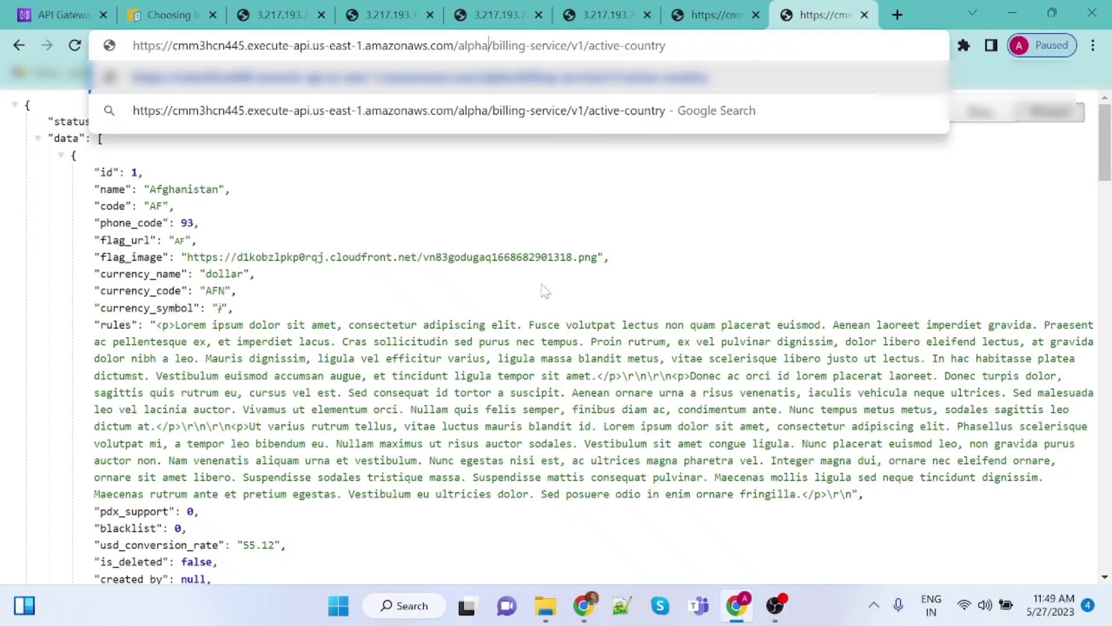
key("Return")
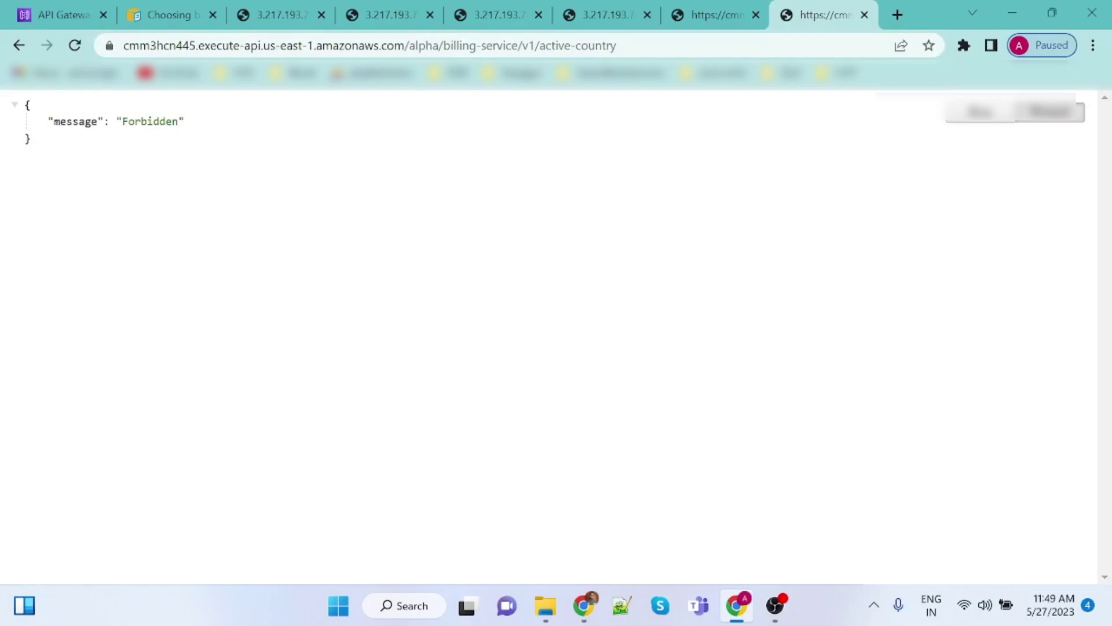
key("ctrl+l")
key("Return")
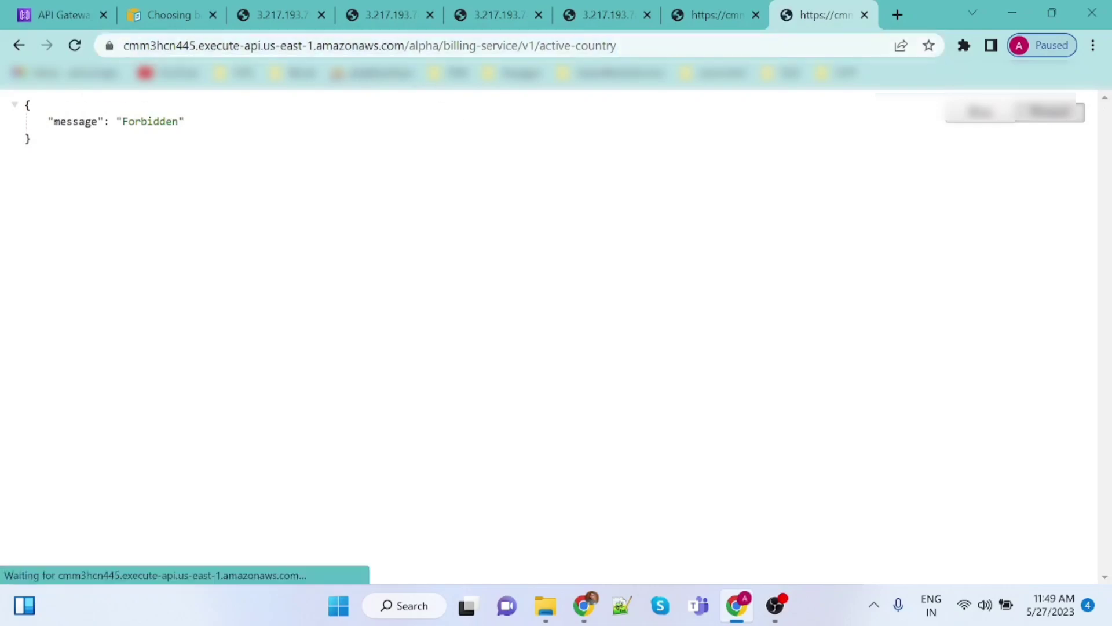
- Redeploy Test Api from its resources to the existing alpha stage
left_click(64, 14)
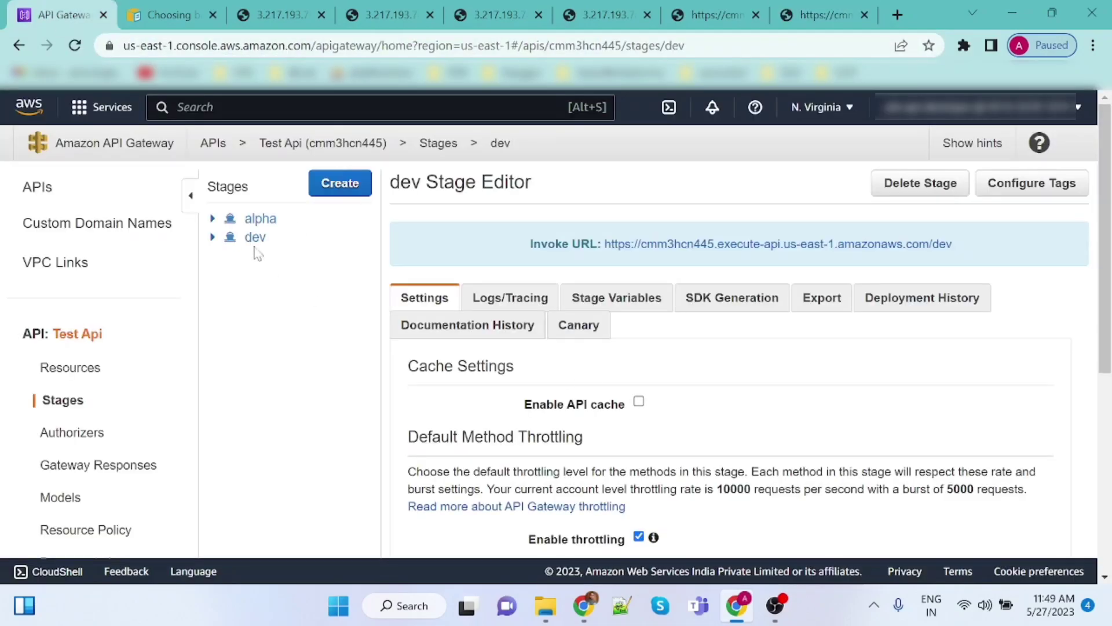
left_click(74, 371)
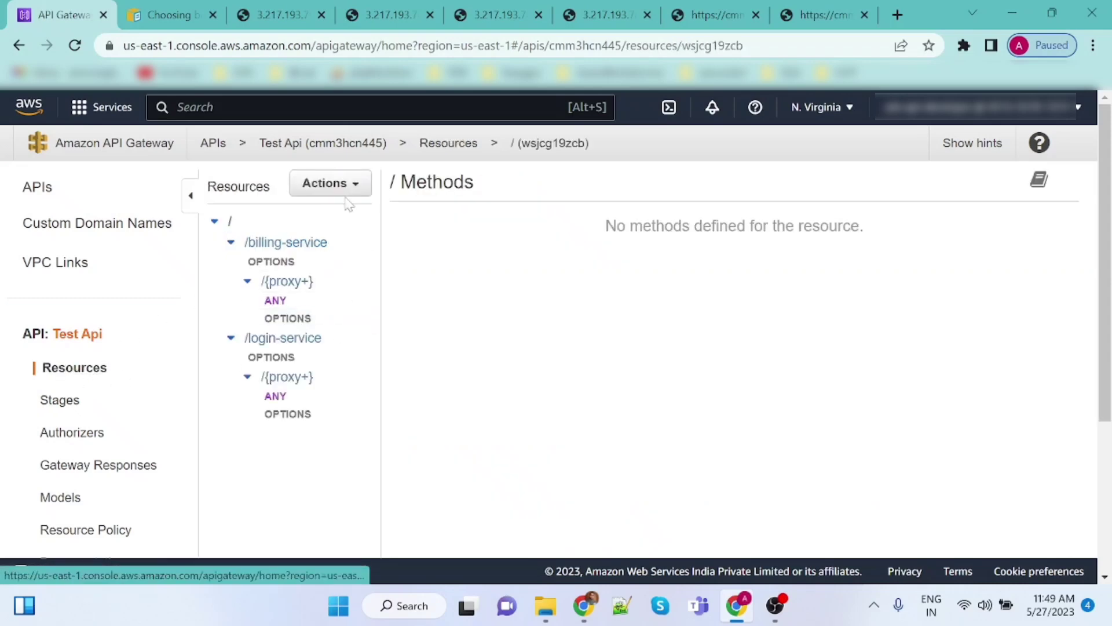
left_click(348, 184)
left_click(338, 354)
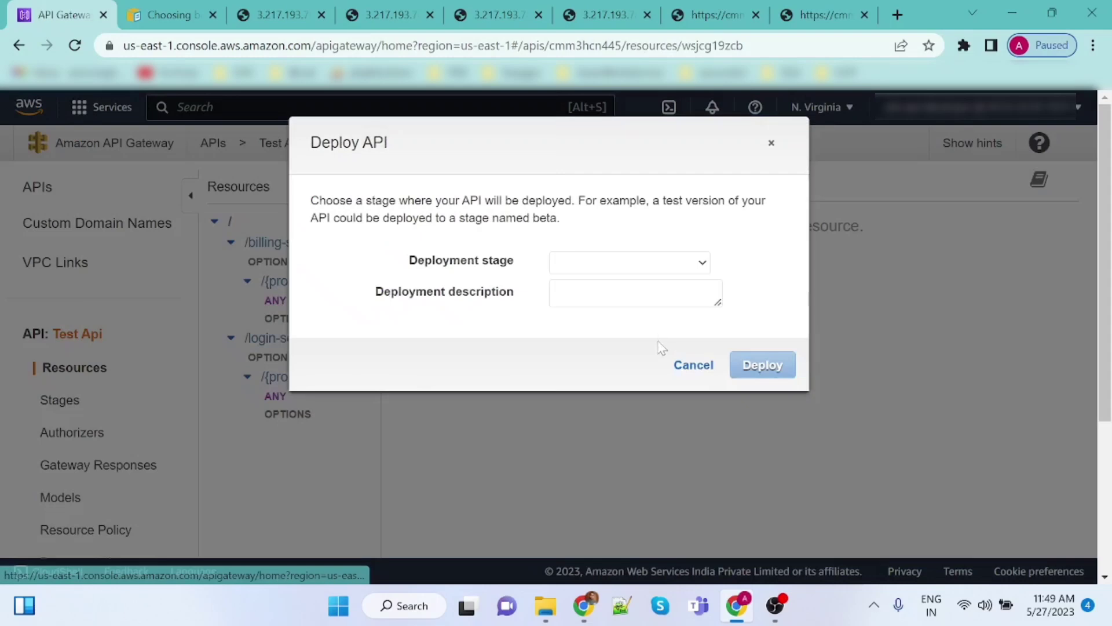
left_click(636, 266)
left_click(631, 297)
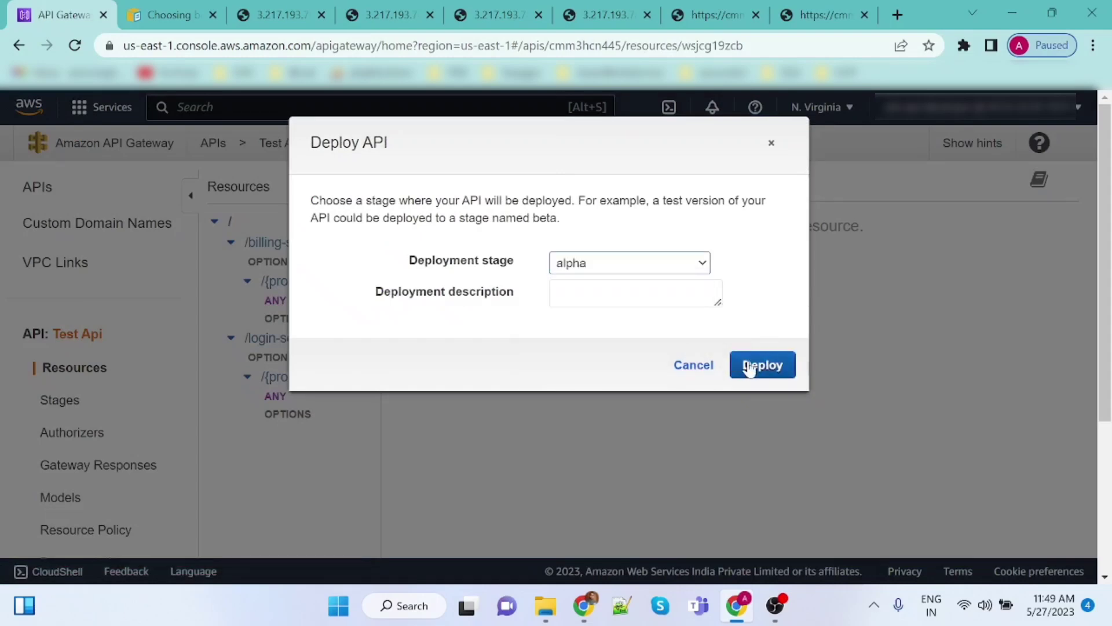
left_click(753, 366)
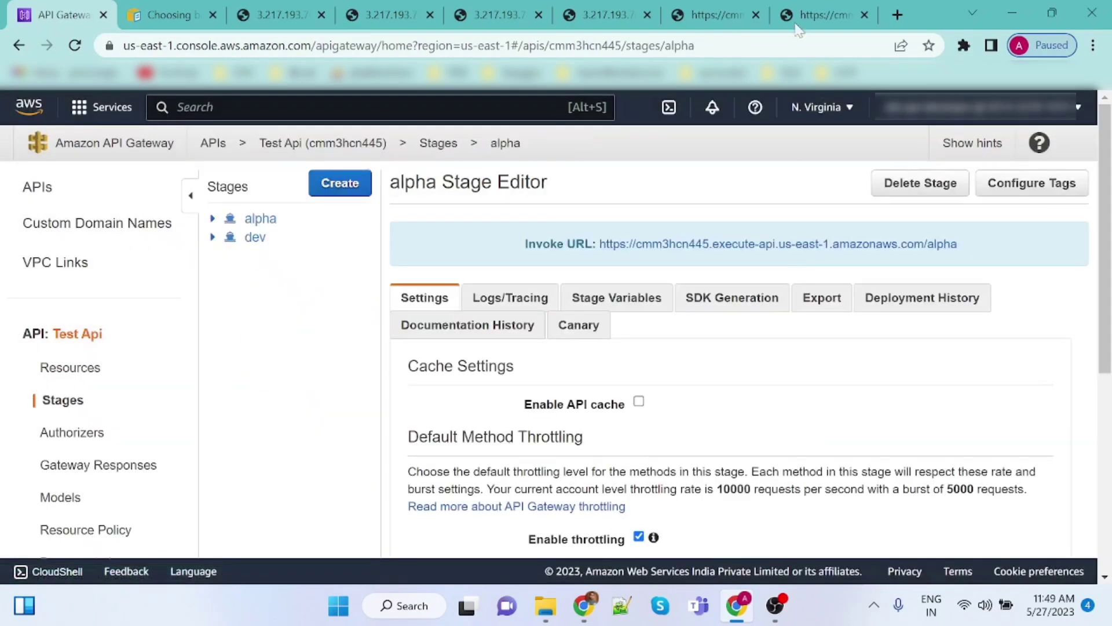
- Request the alpha billing-service/v1/active-country URL through the gateway again, twice
left_click(811, 10)
left_click(370, 45)
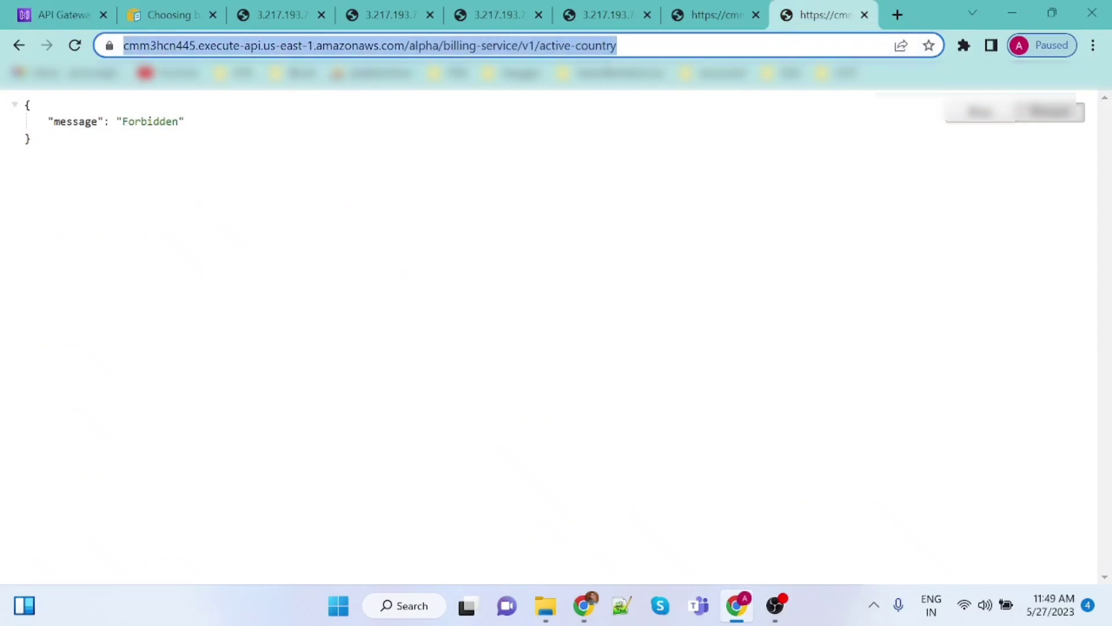
key("Return")
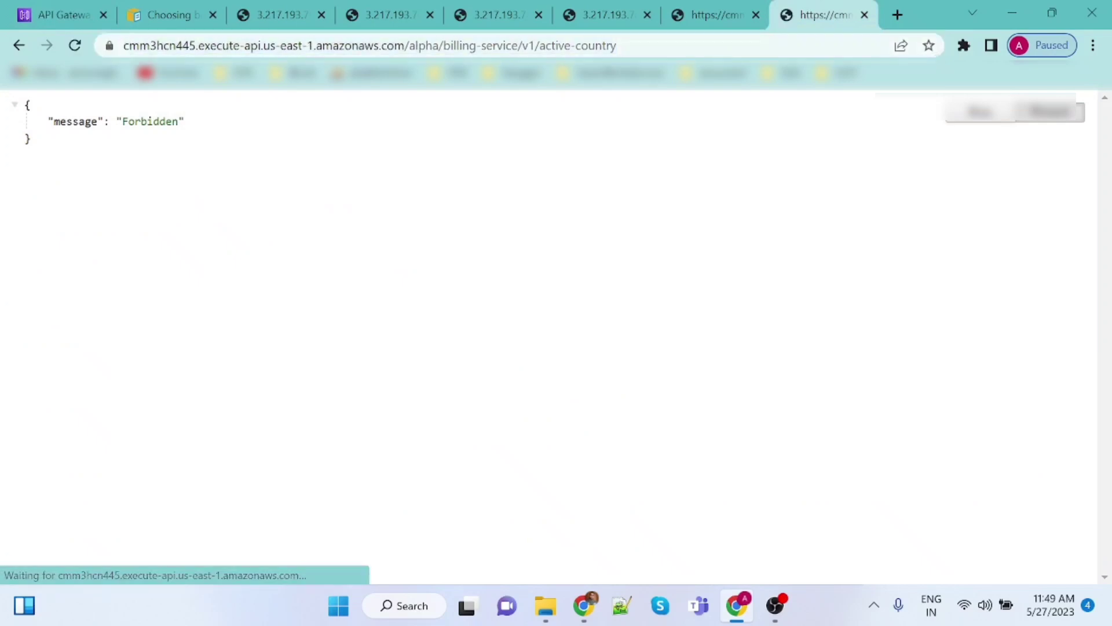
left_click(714, 73)
left_click(729, 54)
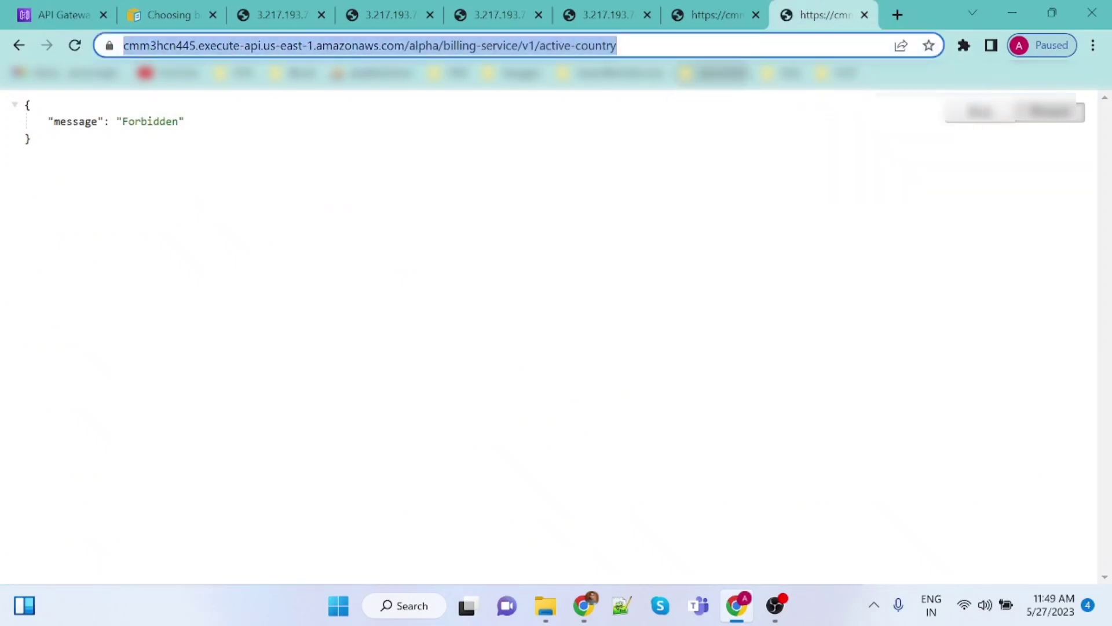
key("Return")
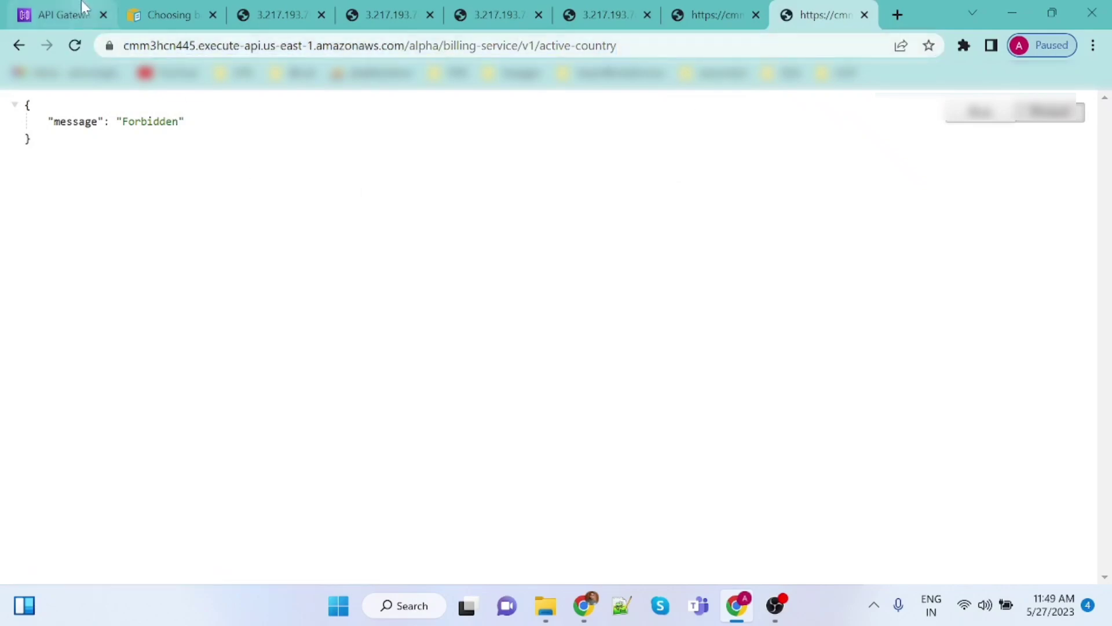
- Return to the API Gateway console, show the dev stage's stage variables, and dismiss the permissions notices
left_click(84, 12)
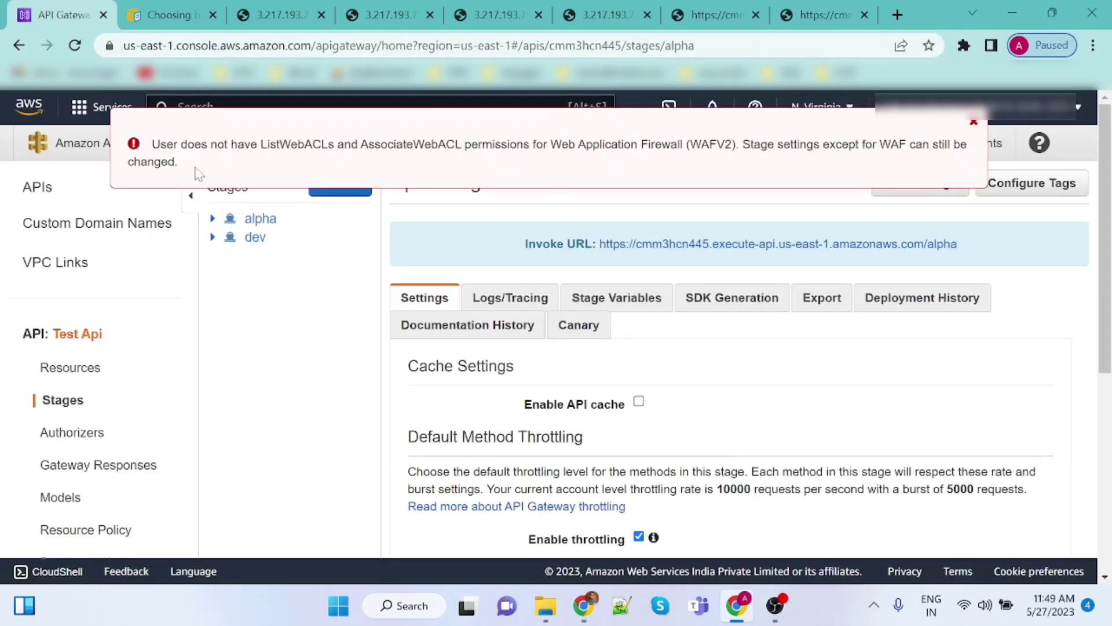
left_click(974, 124)
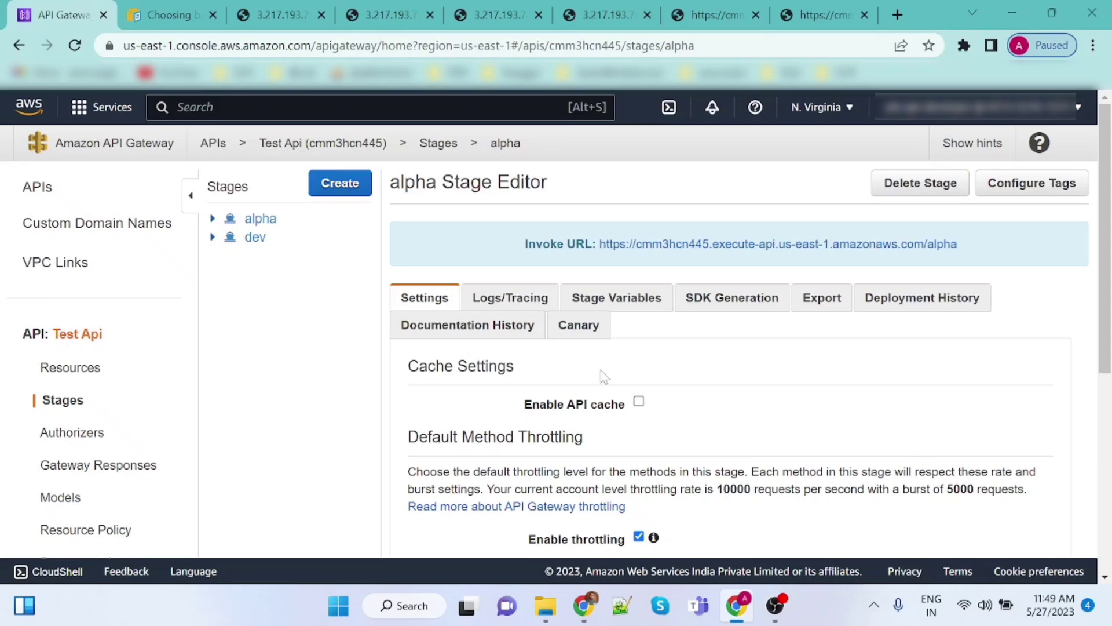
left_click(257, 242)
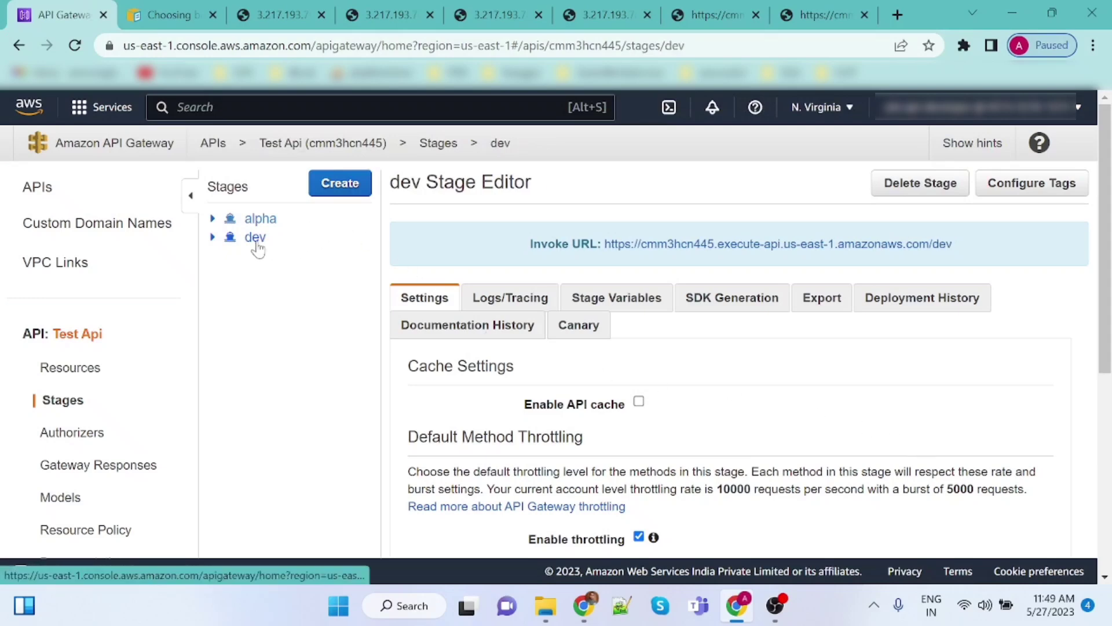
left_click(640, 310)
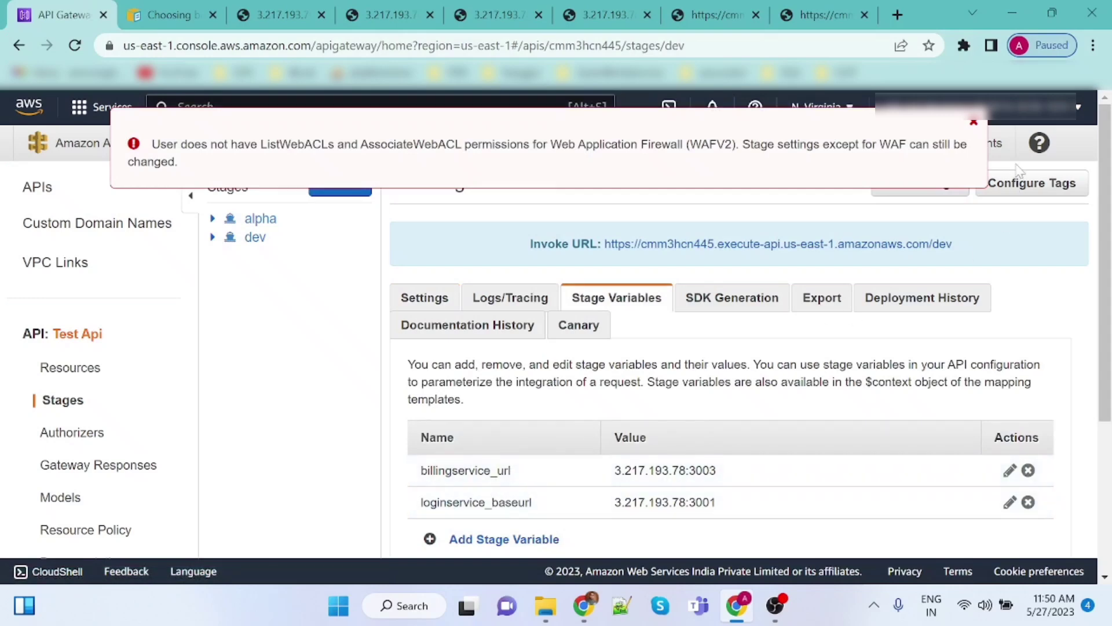
left_click(973, 123)
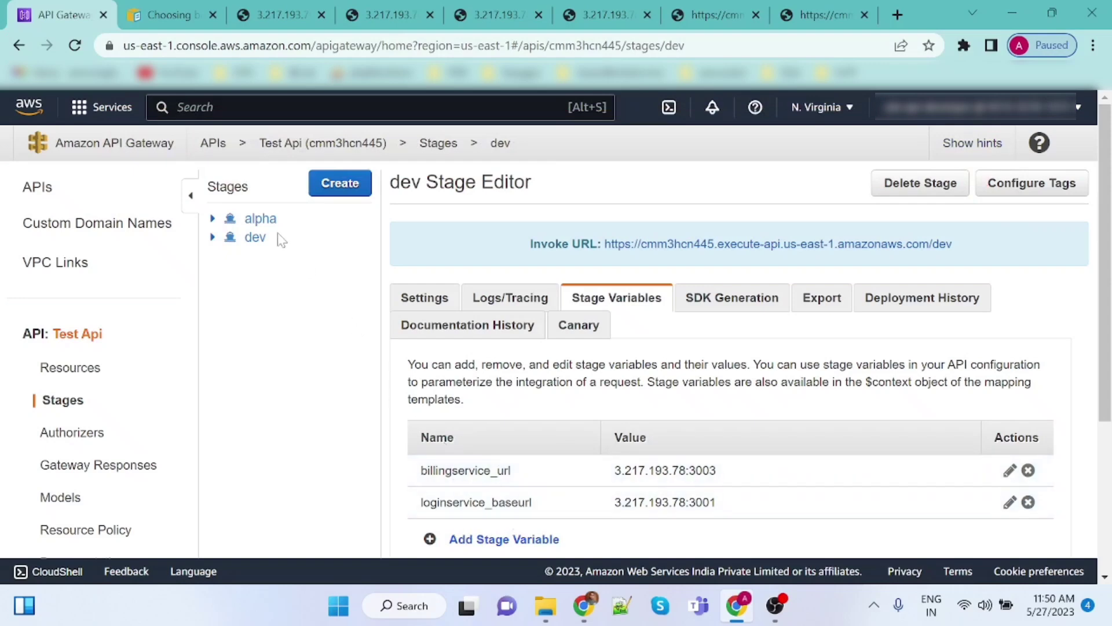
- Open the alpha stage in a new browser tab, show its stage variables, and dismiss the permissions notice
right_click(255, 235)
left_click(303, 237)
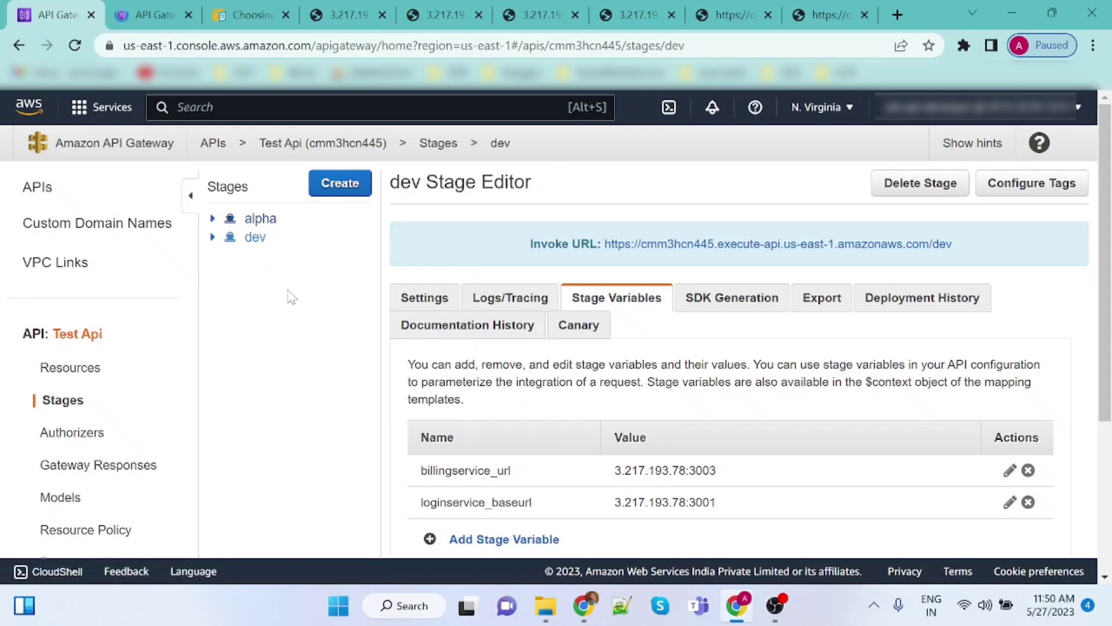
key("ctrl+Tab")
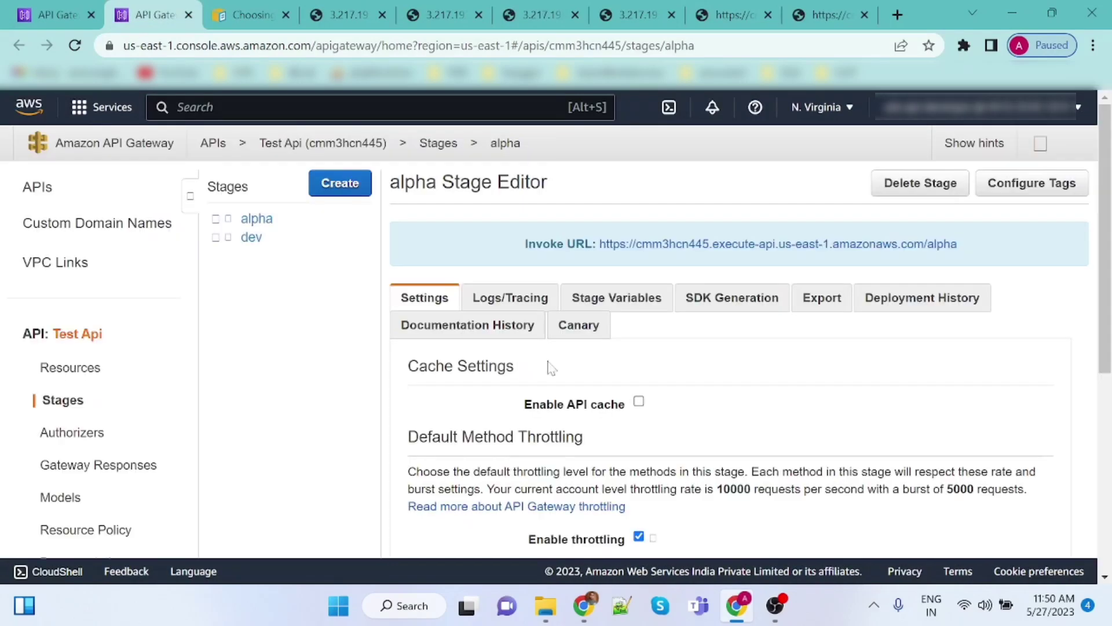
left_click(641, 294)
scroll(632, 405, "down", 2)
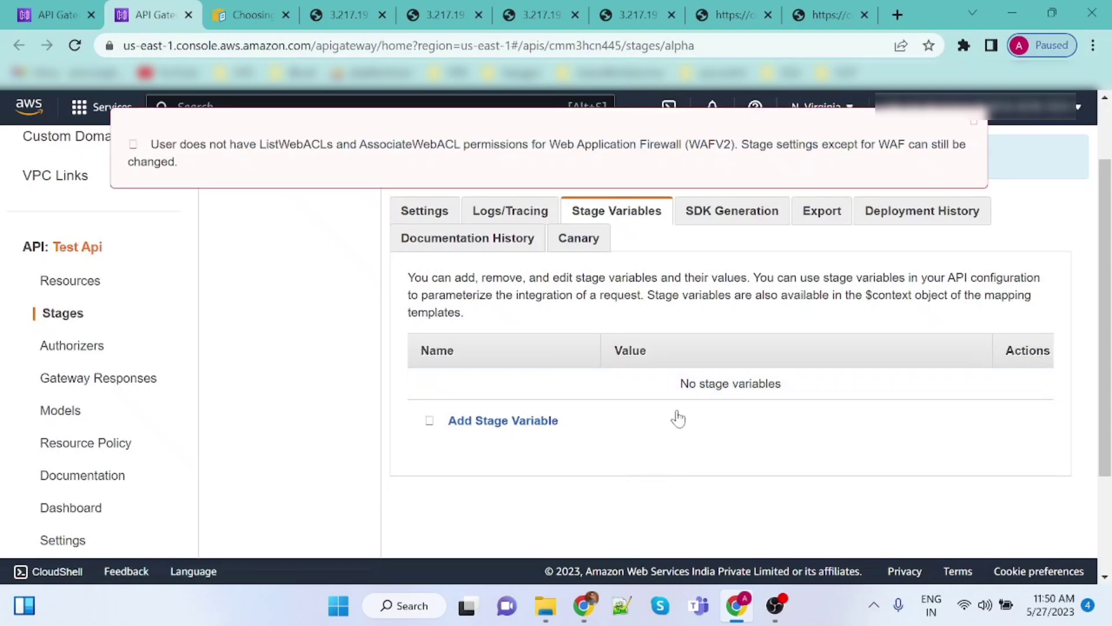
left_click(975, 123)
- Start a new stage variable on the alpha stage and name it billingservice_url, copied from the dev stage
left_click(502, 421)
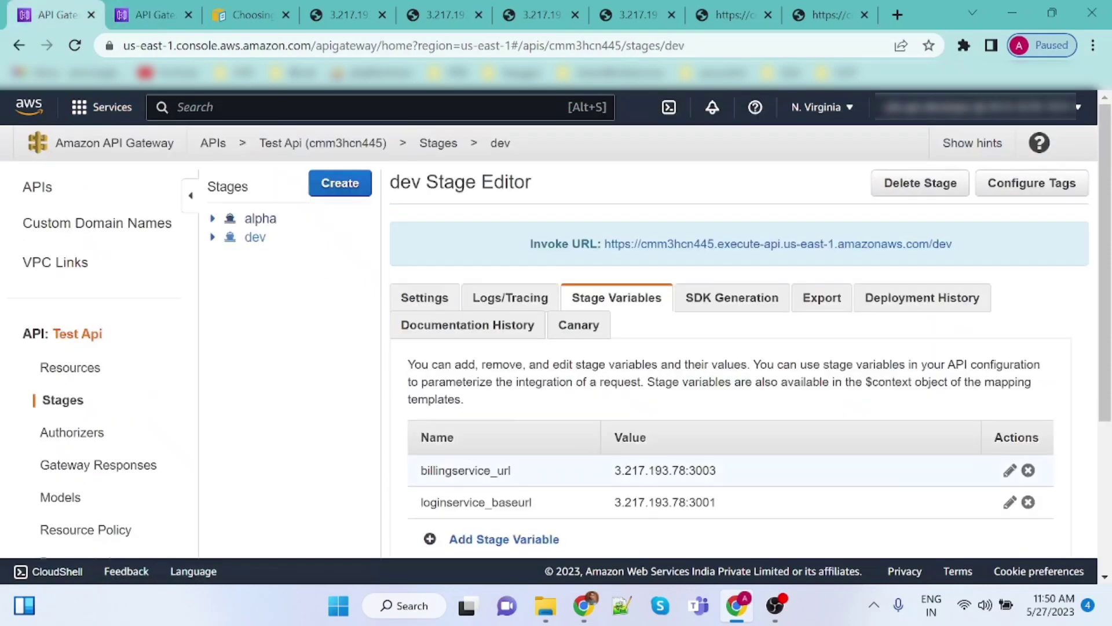
scroll(524, 480, "down", 2)
left_click_drag(510, 383, 429, 384)
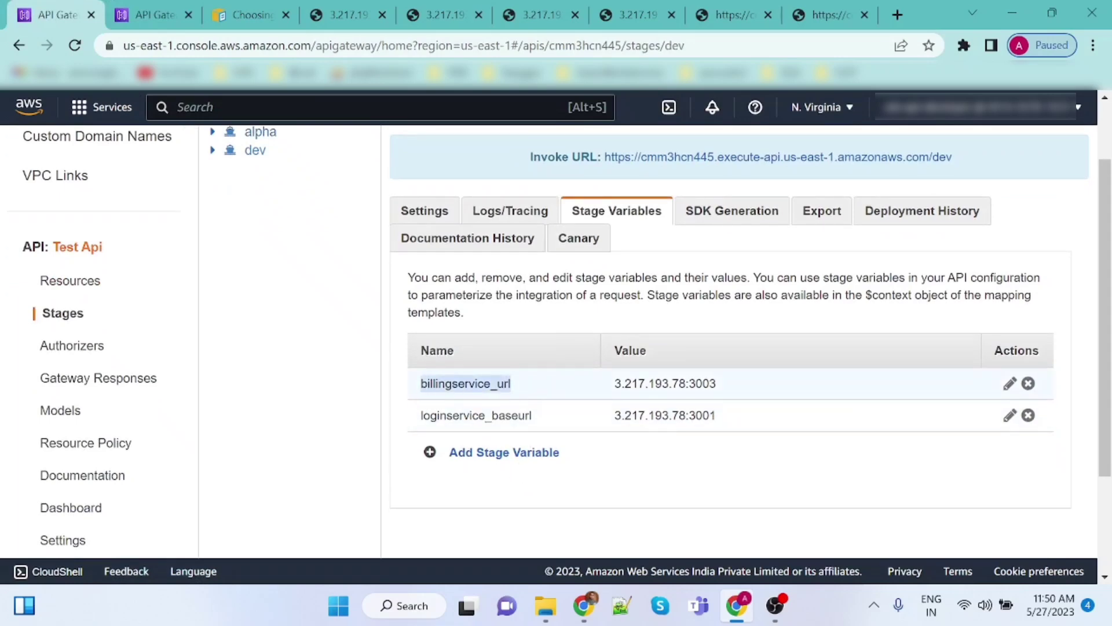
left_click(149, 14)
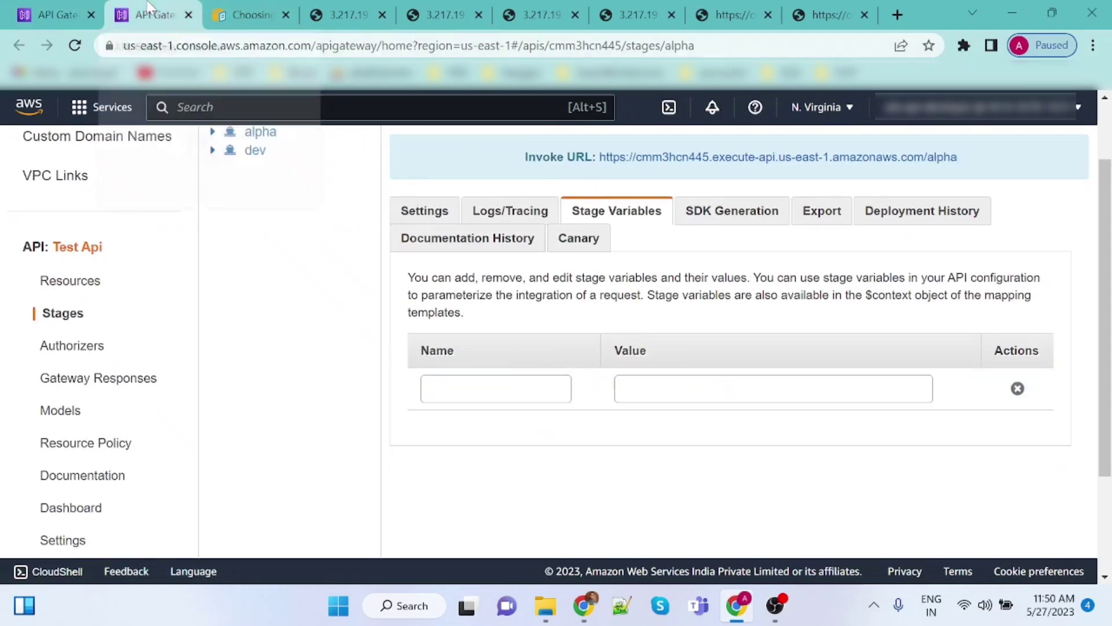
left_click(495, 388)
type("billingservice_url")
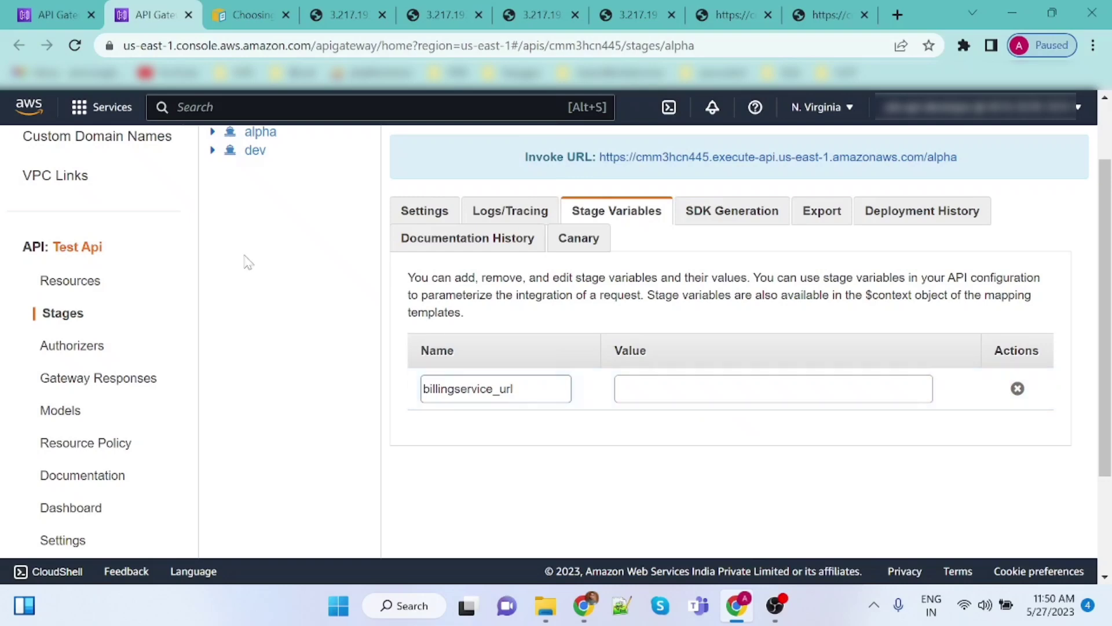
- Give alpha's billingservice_url variable the dev stage's value 3.217.193.78:3003, without leading spaces, and save it
left_click(27, 1)
left_click_drag(718, 385, 590, 394)
key("ctrl+c")
left_click(152, 15)
left_click(718, 388)
key("ctrl+v")
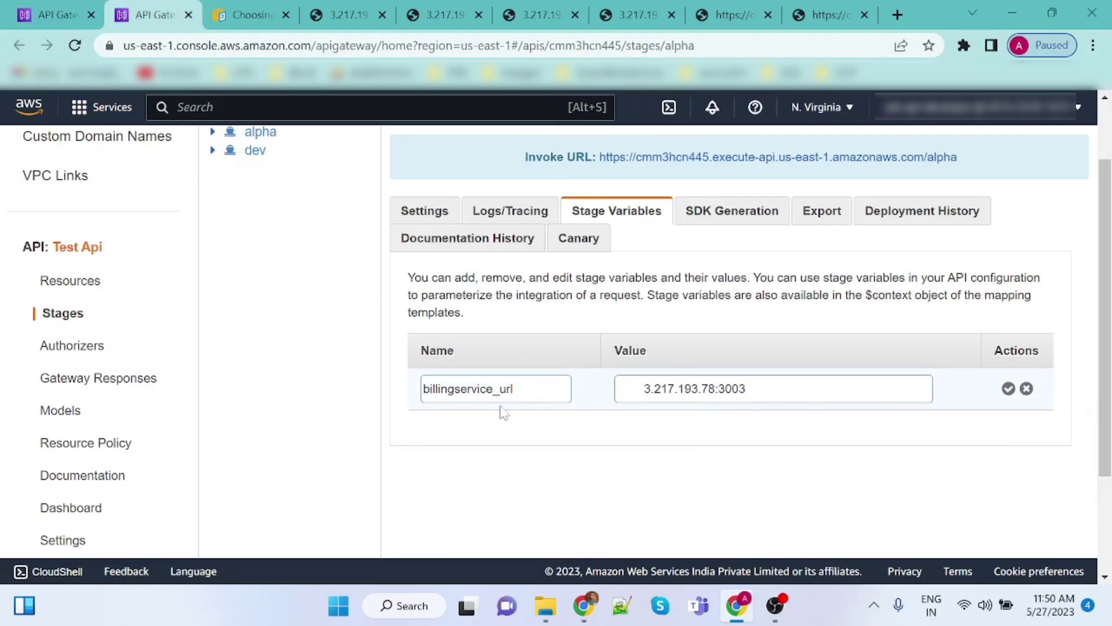
key("Home")
key("Delete")
key("Delete")
key("Delete")
key("Delete")
key("Delete")
key("Delete")
key("Delete")
key("Delete")
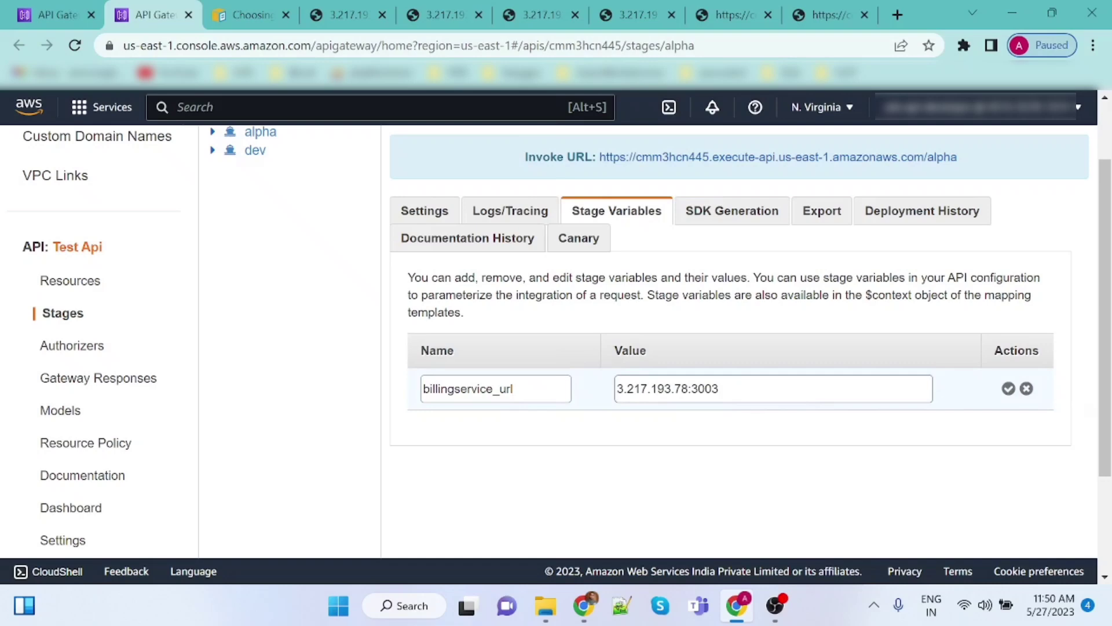
left_click(1011, 393)
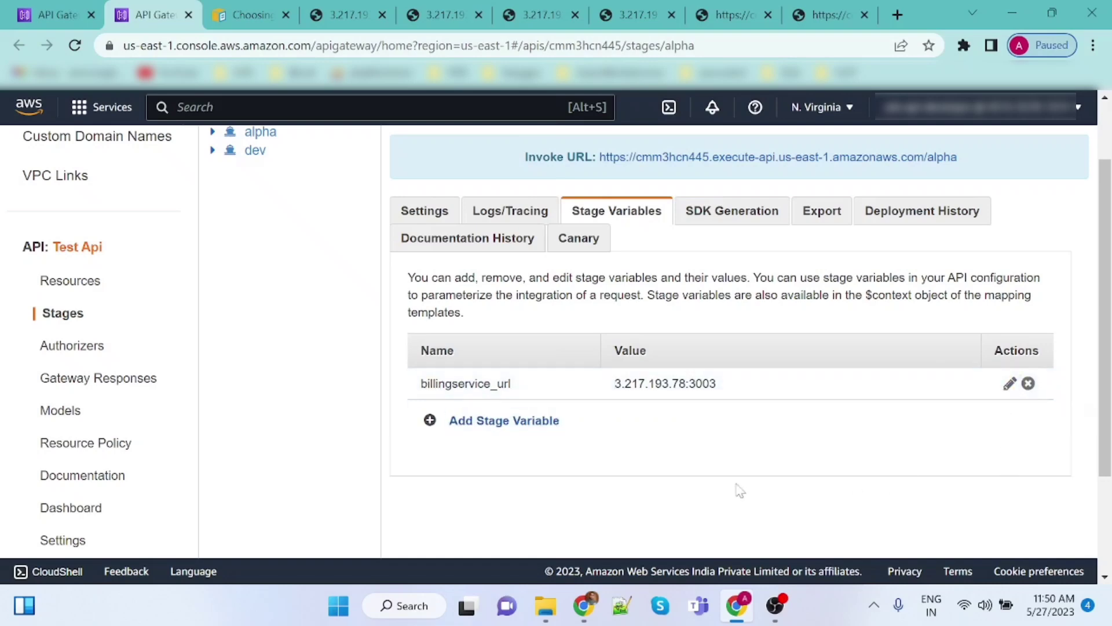
- Start a second alpha stage variable and name it loginservice_baseurl, copied from the dev stage
left_click(503, 421)
key("ctrl+shift+Tab")
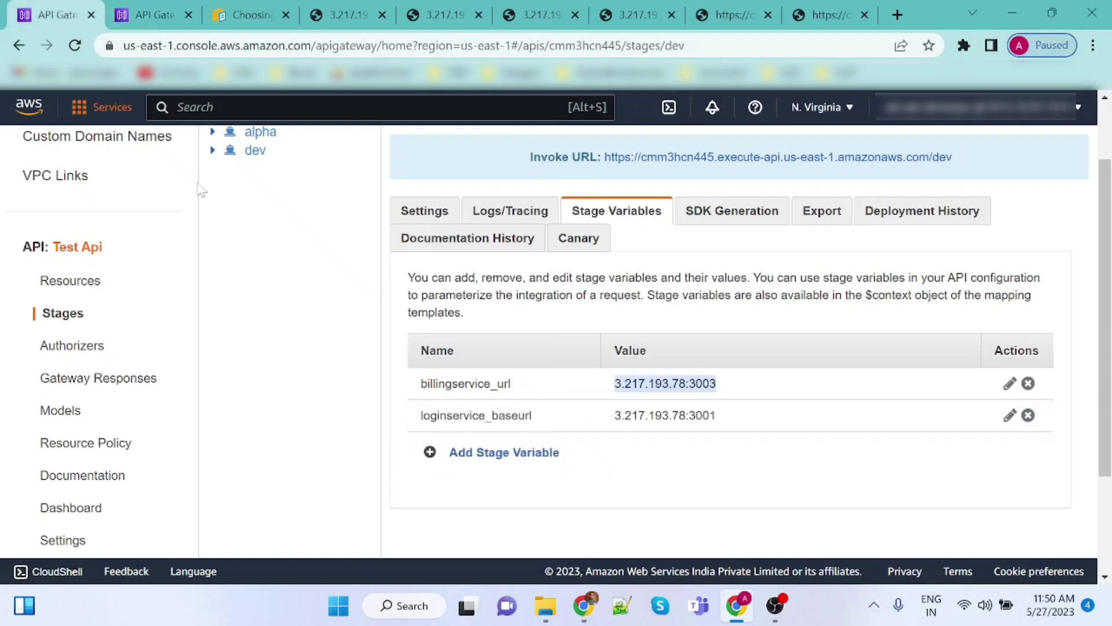
left_click_drag(552, 429, 418, 432)
key("ctrl+c")
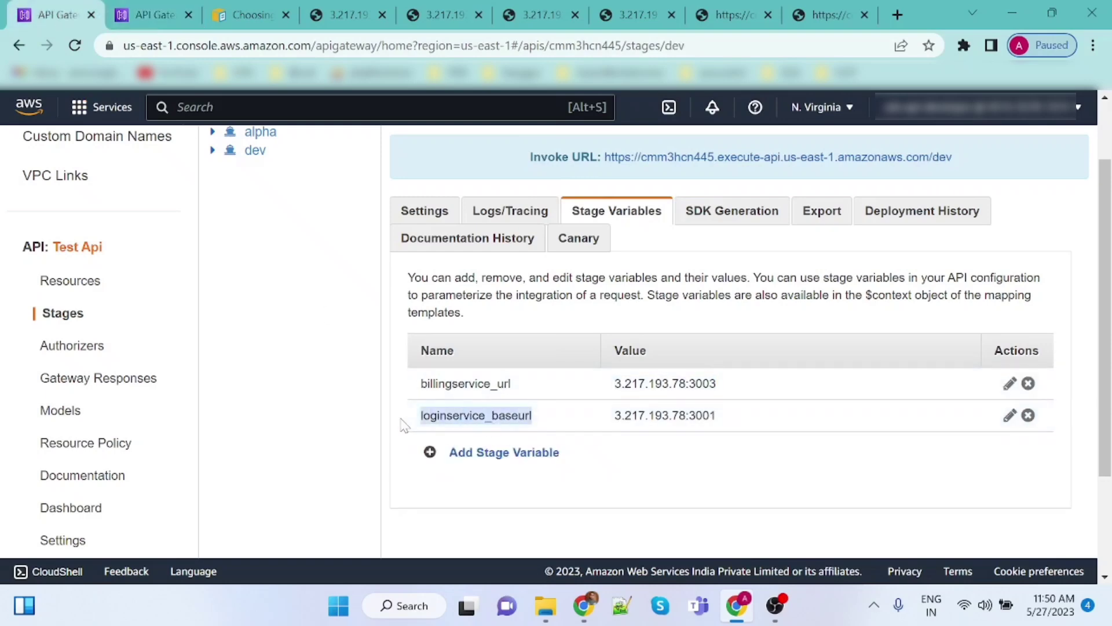
left_click(154, 14)
left_click(486, 421)
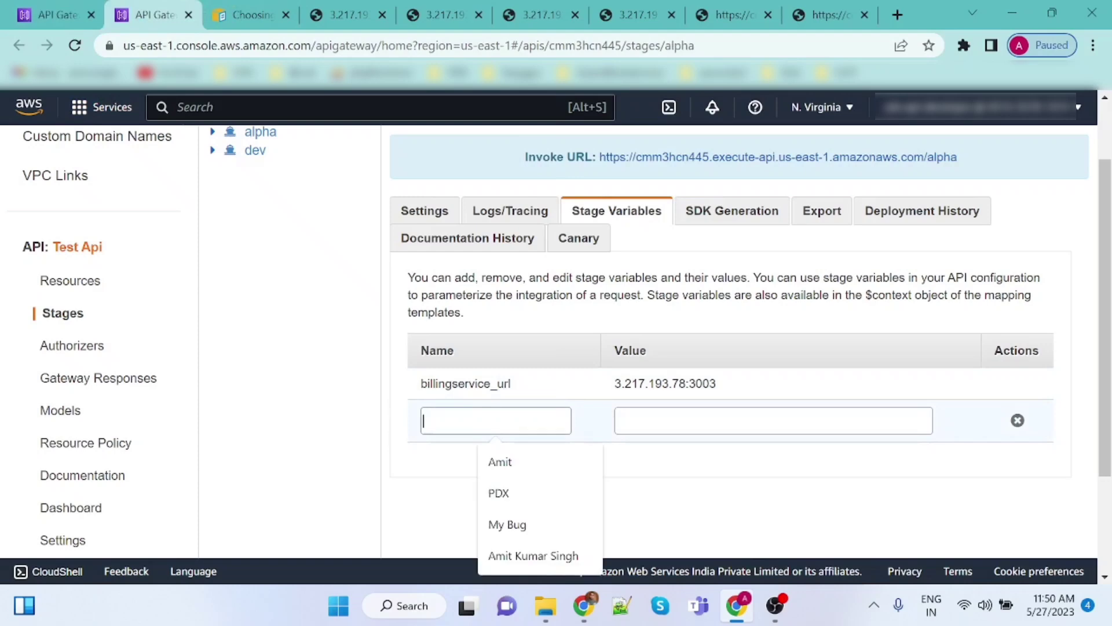
key("ctrl+v")
- Set alpha's loginservice_baseurl variable to 3.217.193.78:3001 and save it
left_click(65, 6)
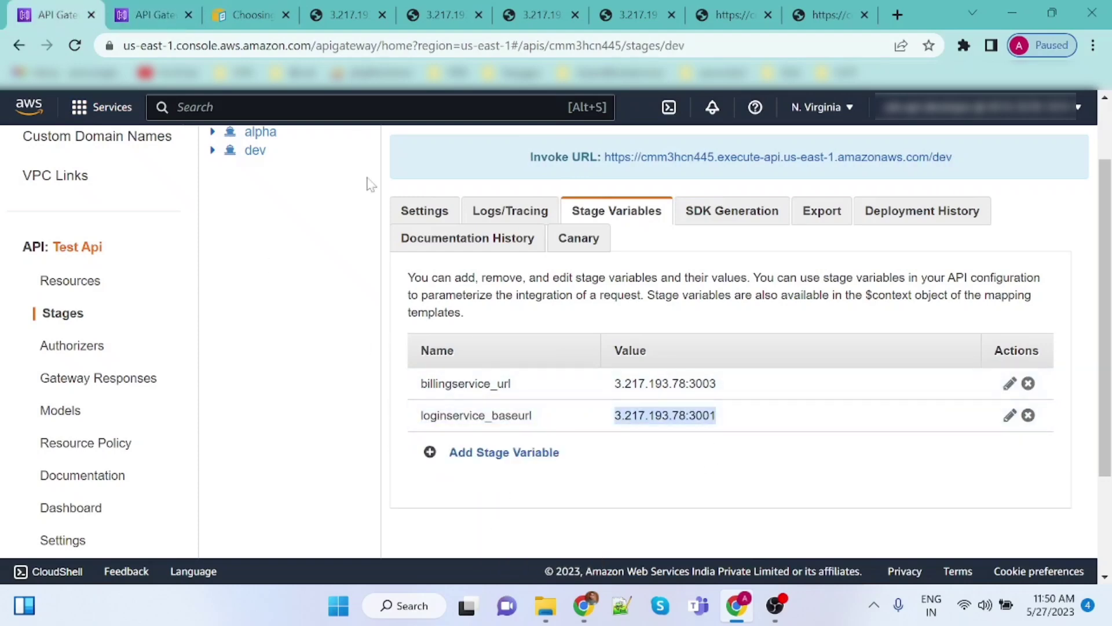
left_click(154, 14)
left_click(718, 420)
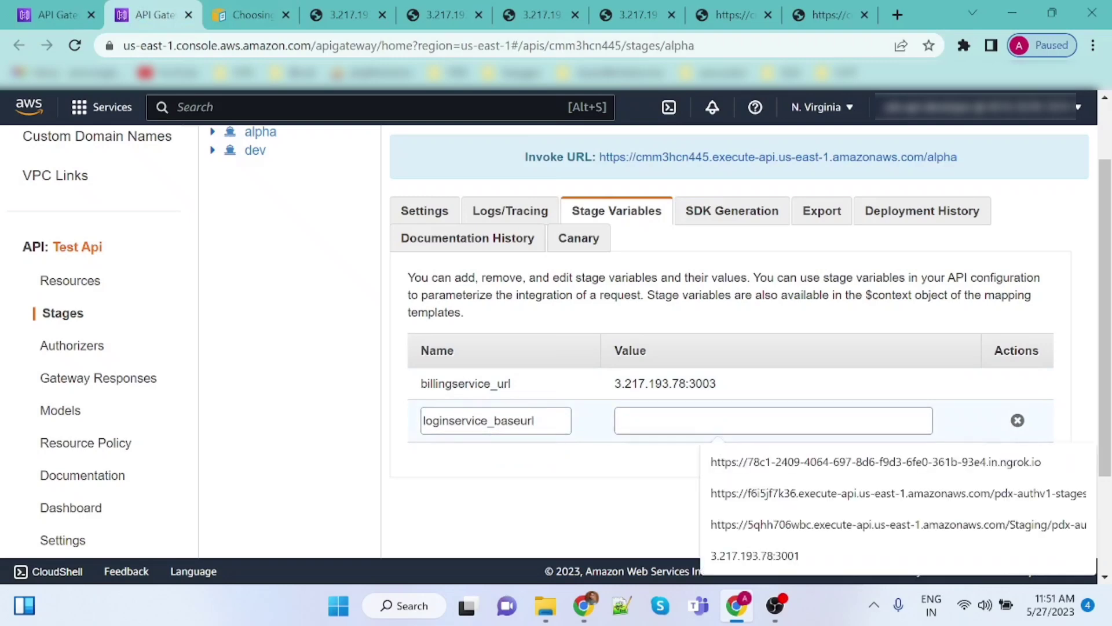
left_click(755, 555)
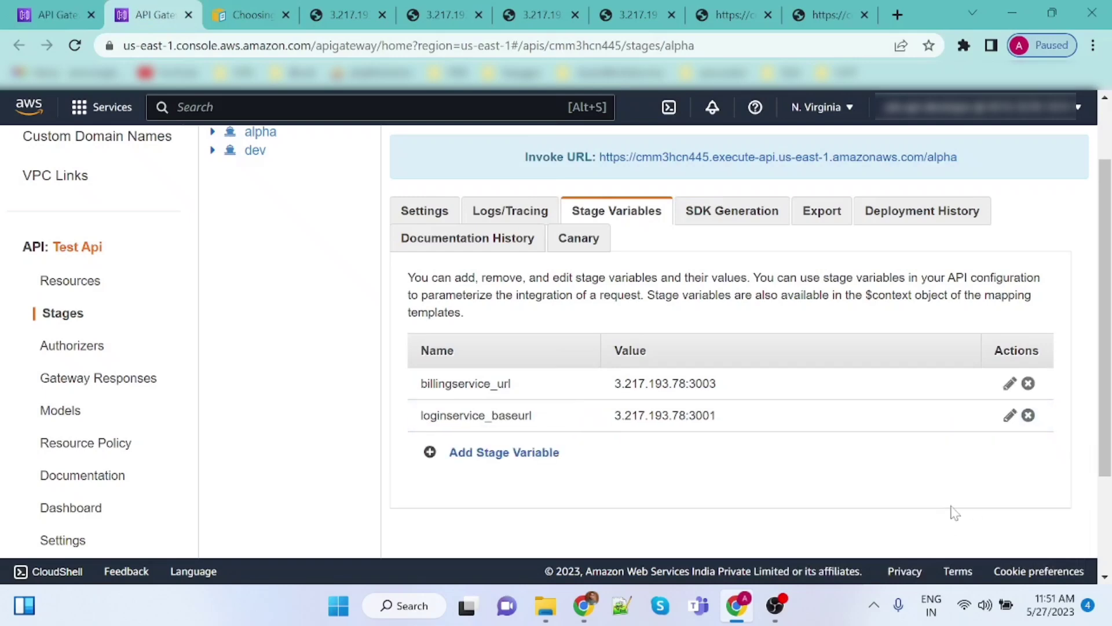
- Deploy Test Api from its resources to the alpha stage, expand alpha in the stage tree, and dismiss the permissions notice
scroll(904, 497, "up", 3)
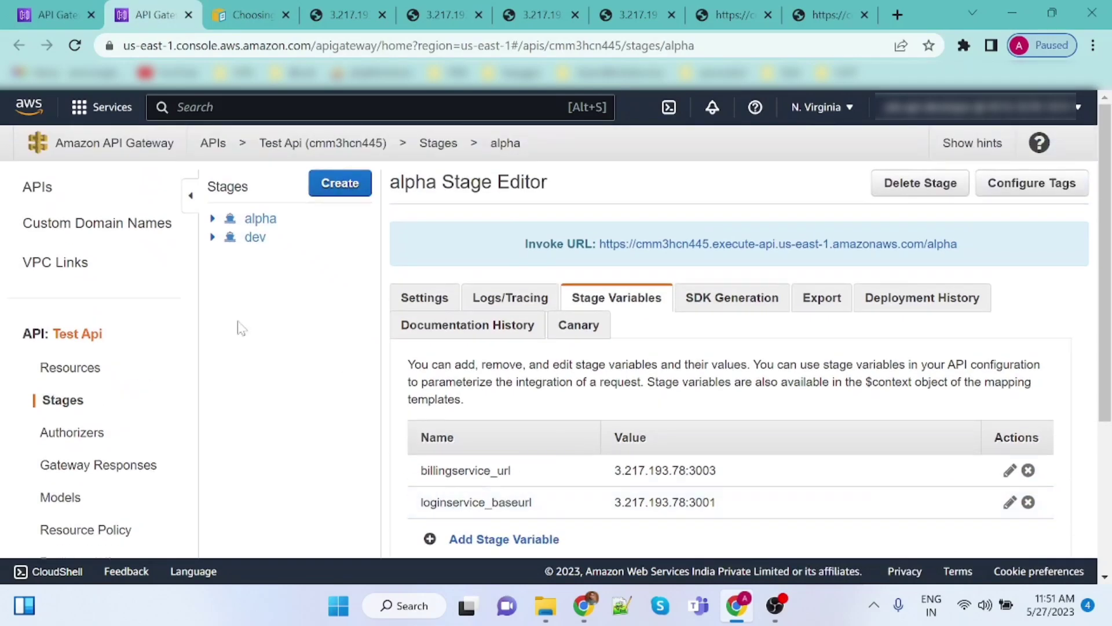
left_click(75, 371)
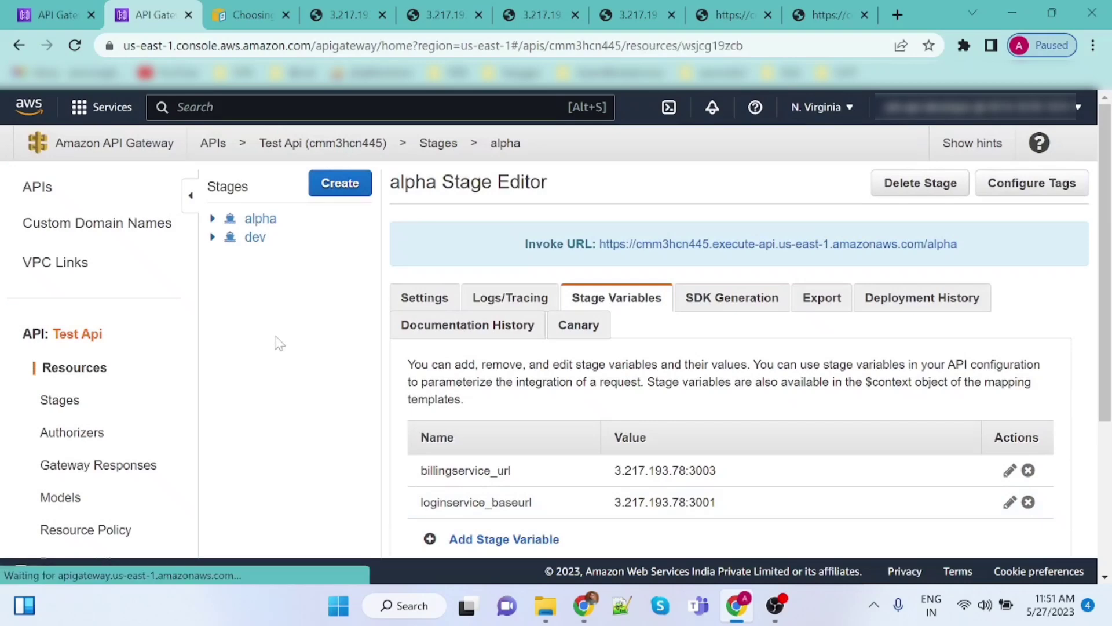
left_click(345, 187)
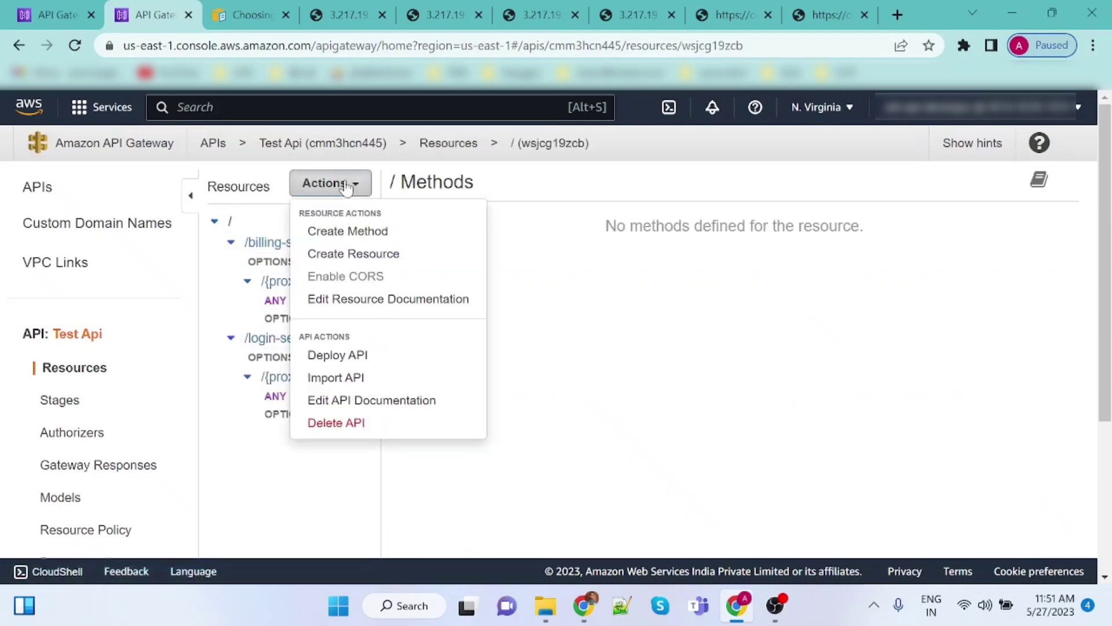
left_click(342, 353)
left_click(633, 263)
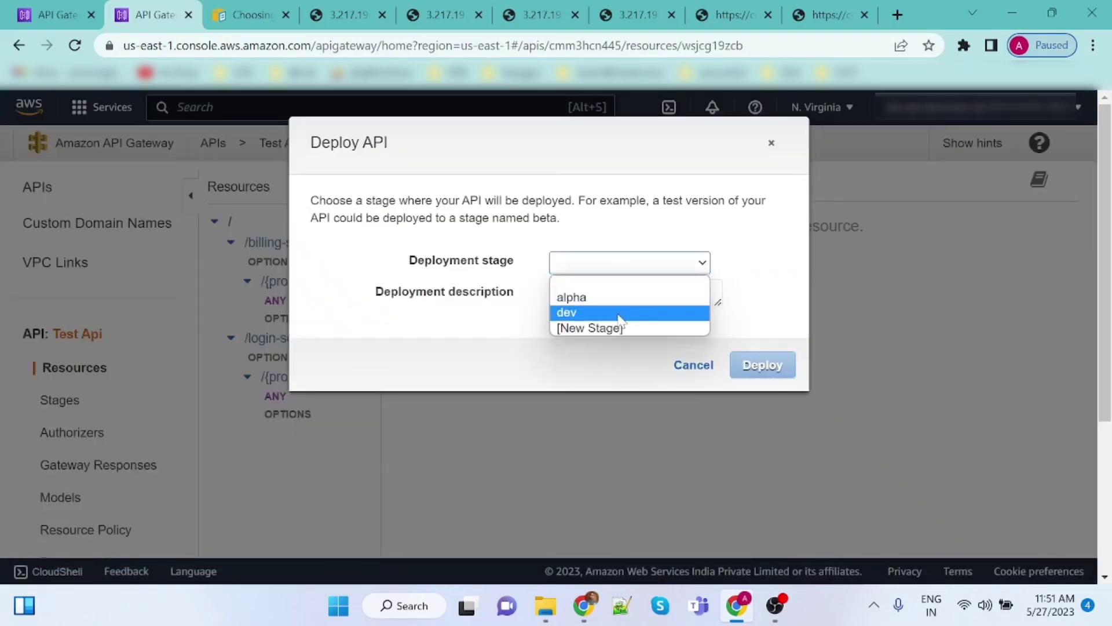
left_click(603, 293)
left_click(772, 368)
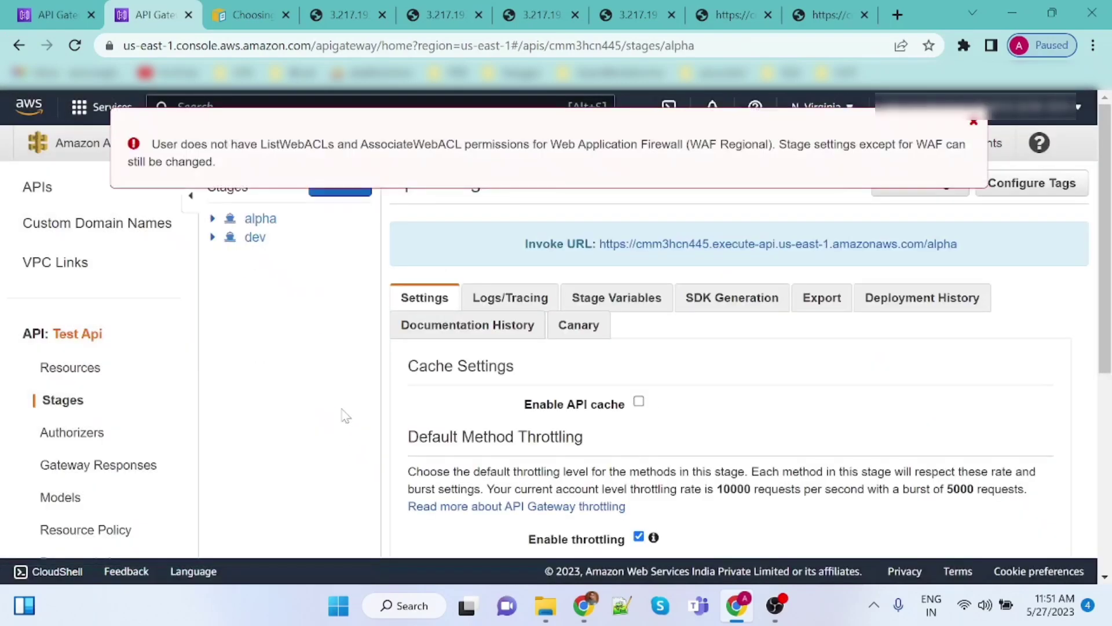
left_click(213, 220)
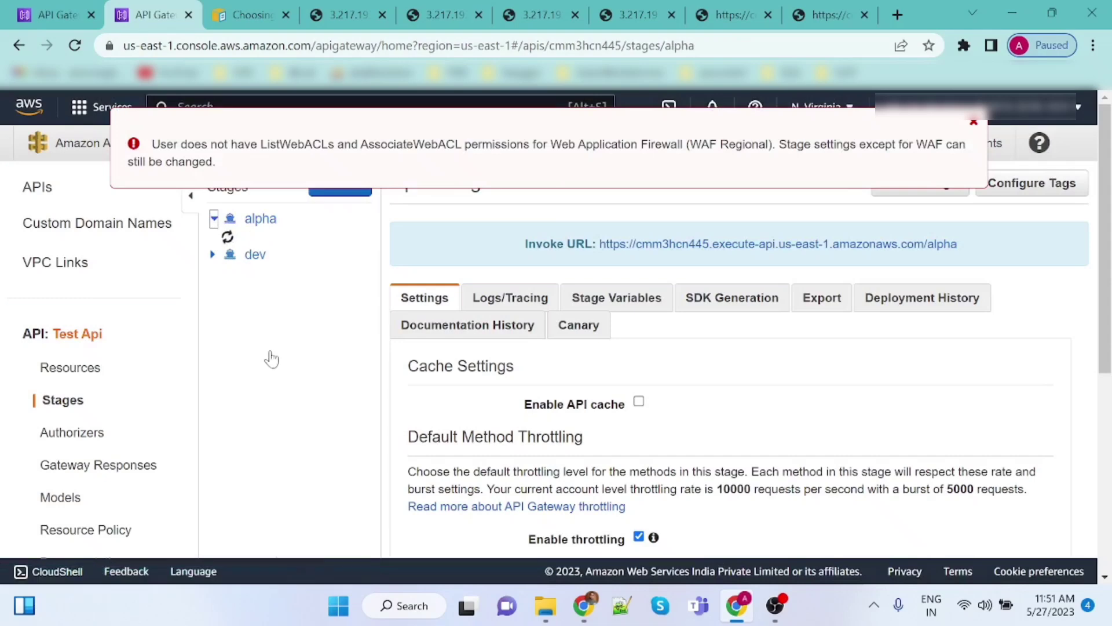
left_click(974, 124)
- Request the alpha billing-service/v1/active-country URL repeatedly to test the gateway with the new stage variables
left_click(826, 13)
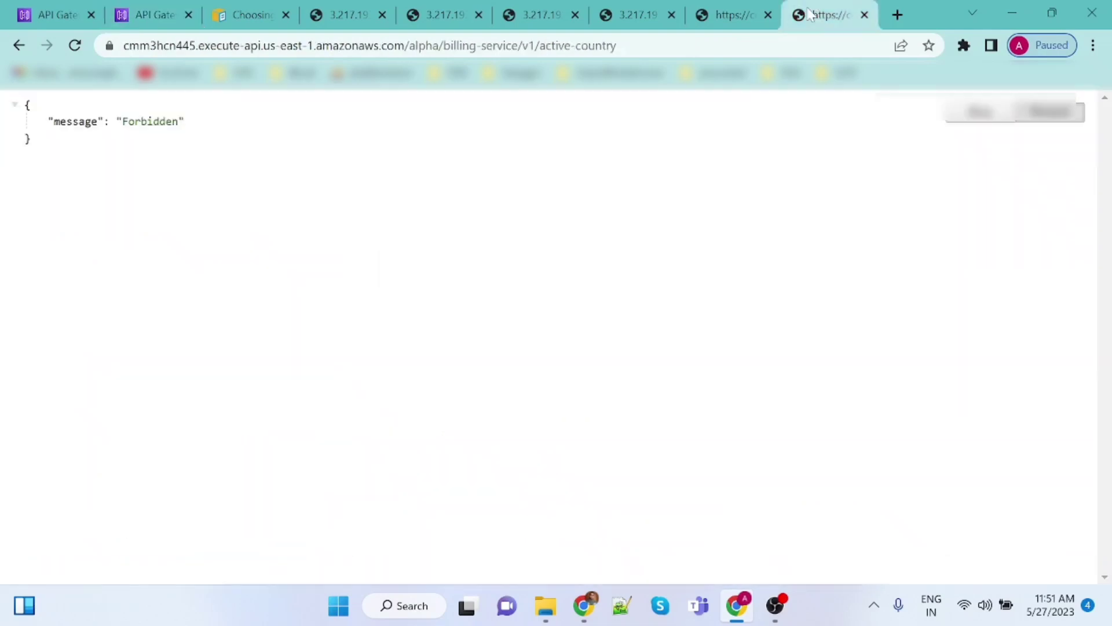
left_click(74, 46)
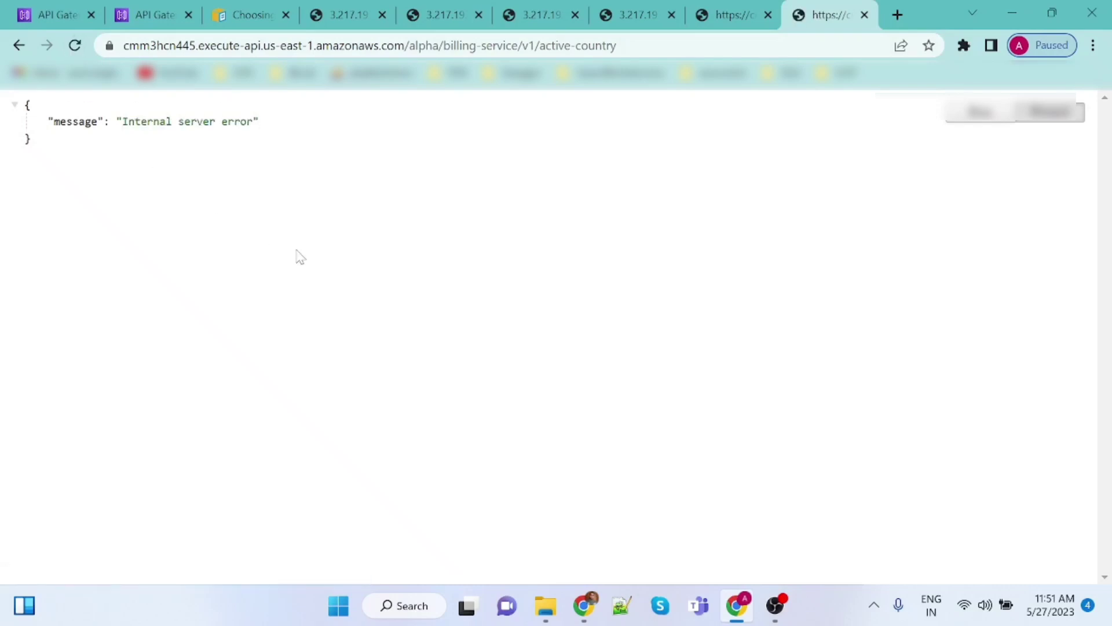
key("ctrl+l")
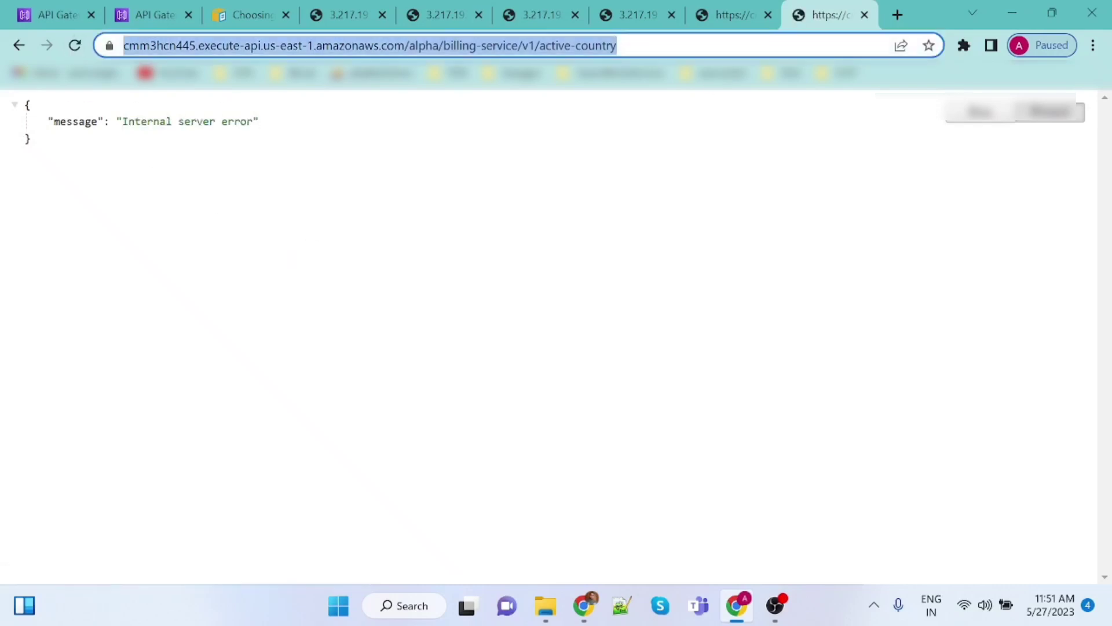
key("Return")
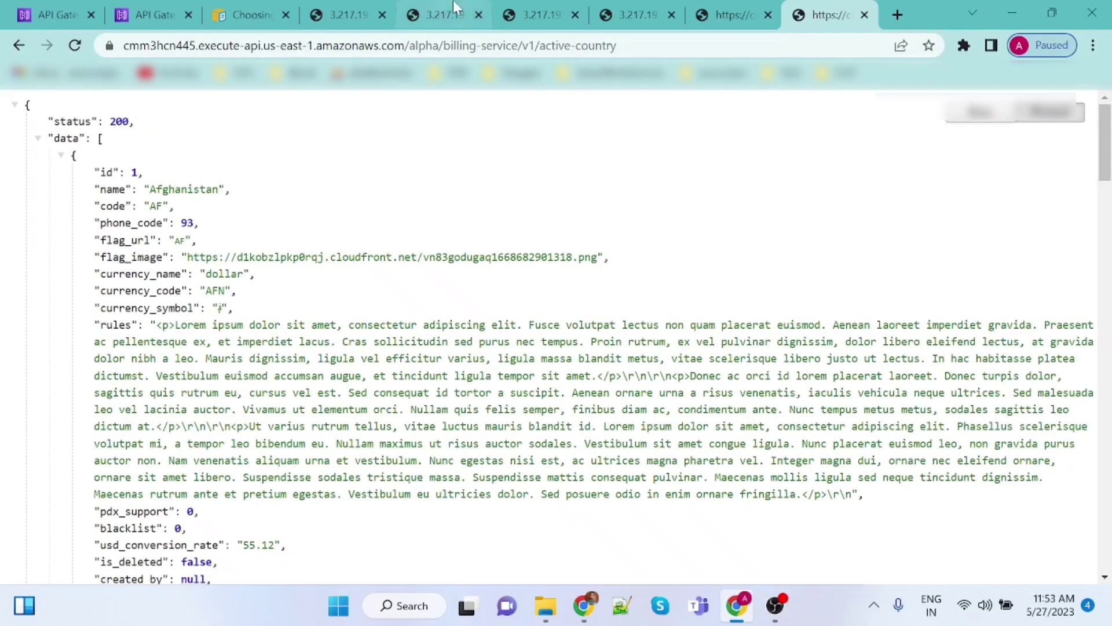
left_click(75, 45)
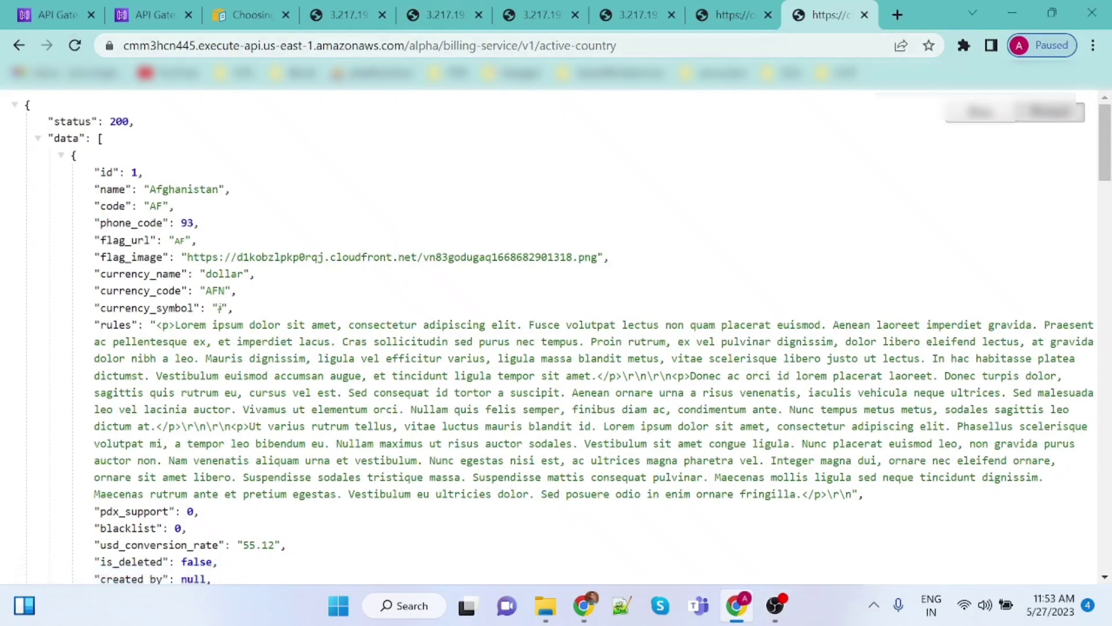
- Copy all-faq-category from the direct service URL and request alpha/billing-service/v1/all-faq-category through the gateway
left_click(634, 15)
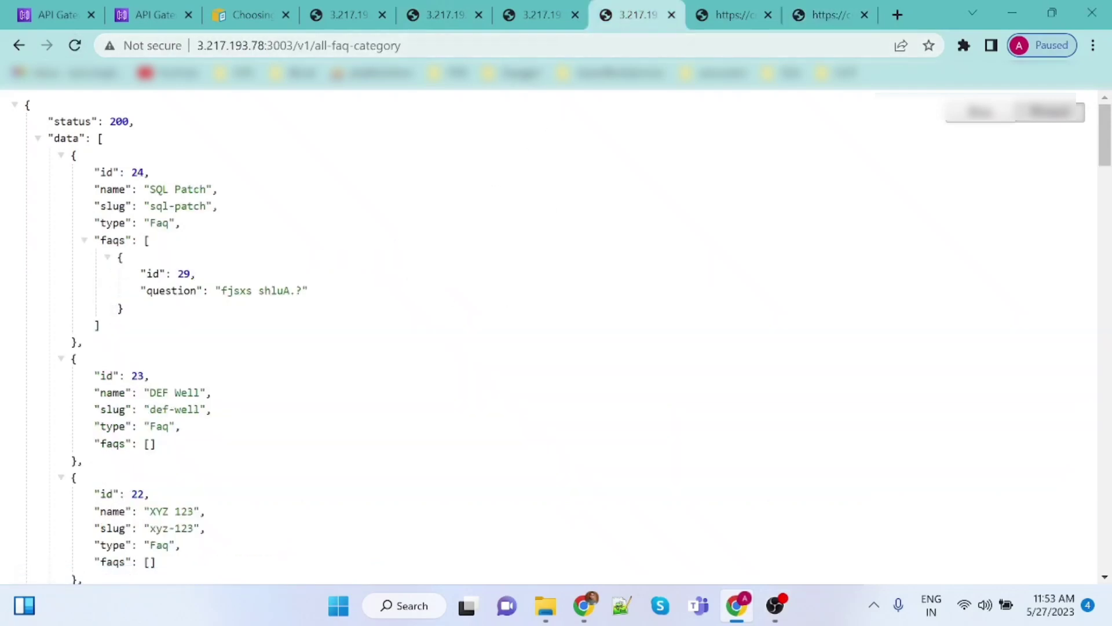
left_click_drag(315, 45, 461, 35)
key("ctrl+c")
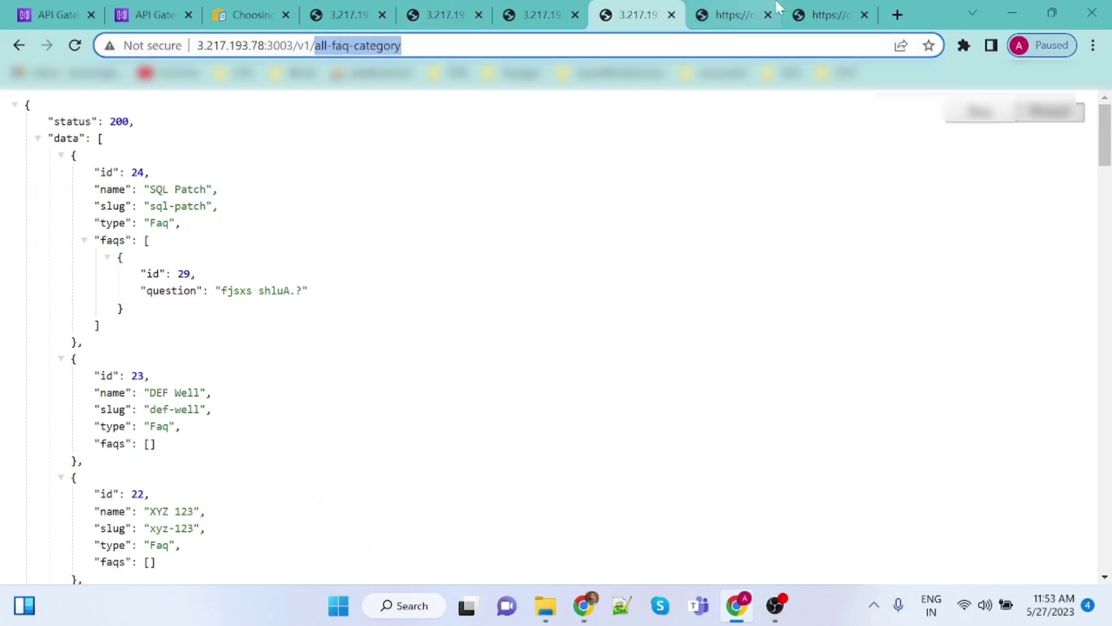
left_click(822, 14)
left_click_drag(540, 45, 619, 48)
key("ctrl+v")
key("Return")
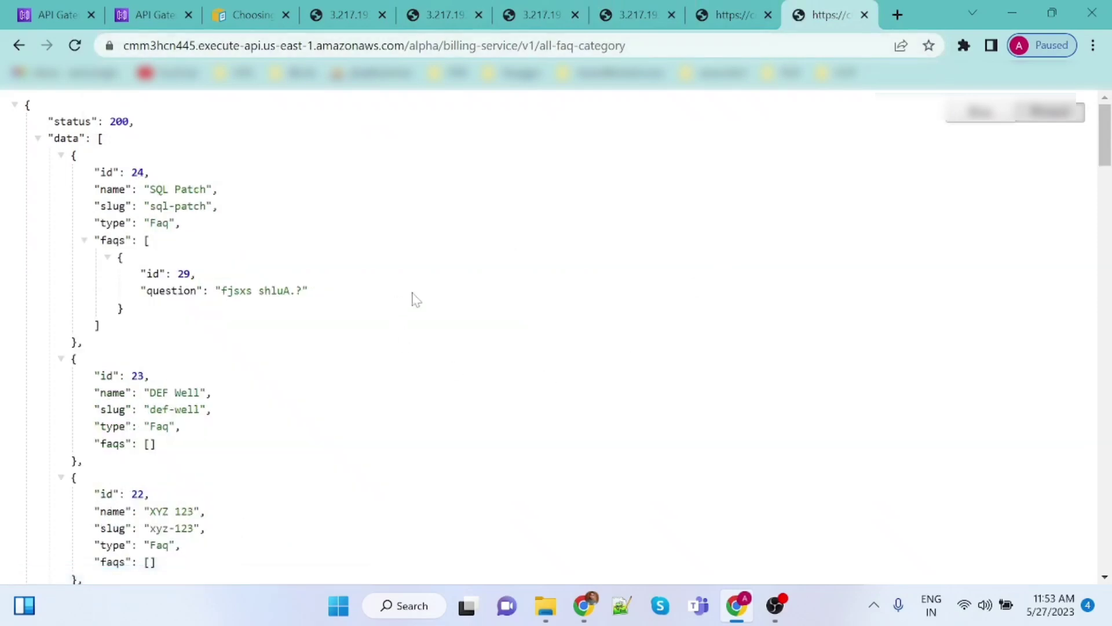
- Change billing-service to login-service in the gateway URL and request alpha/login-service/v1/all-faq-category
double_click(462, 46)
type("lo")
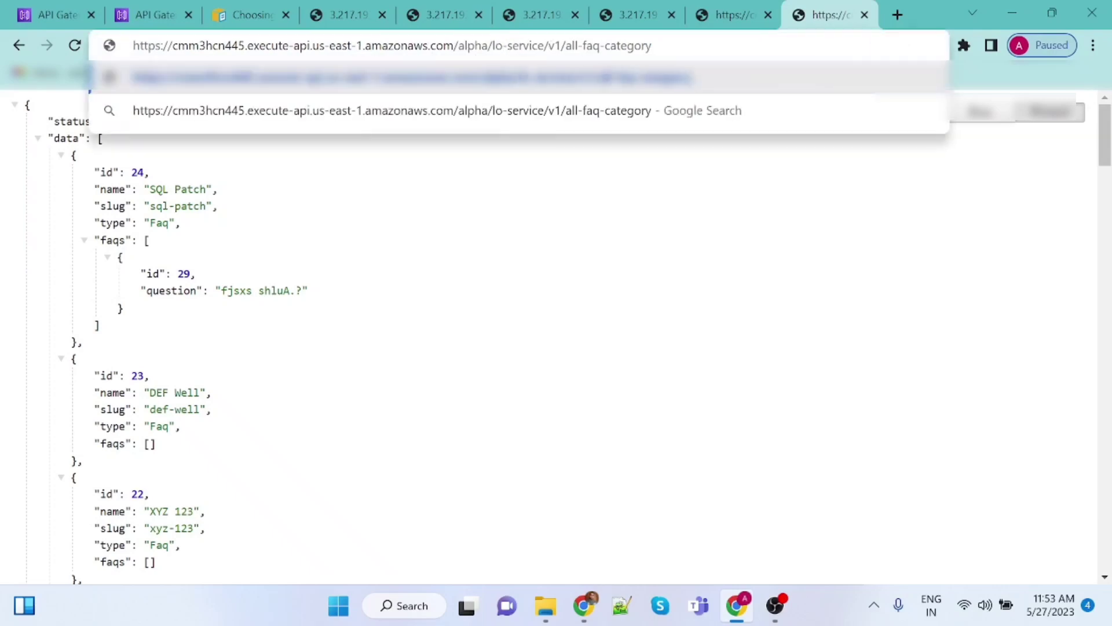
type("gin")
key("Return")
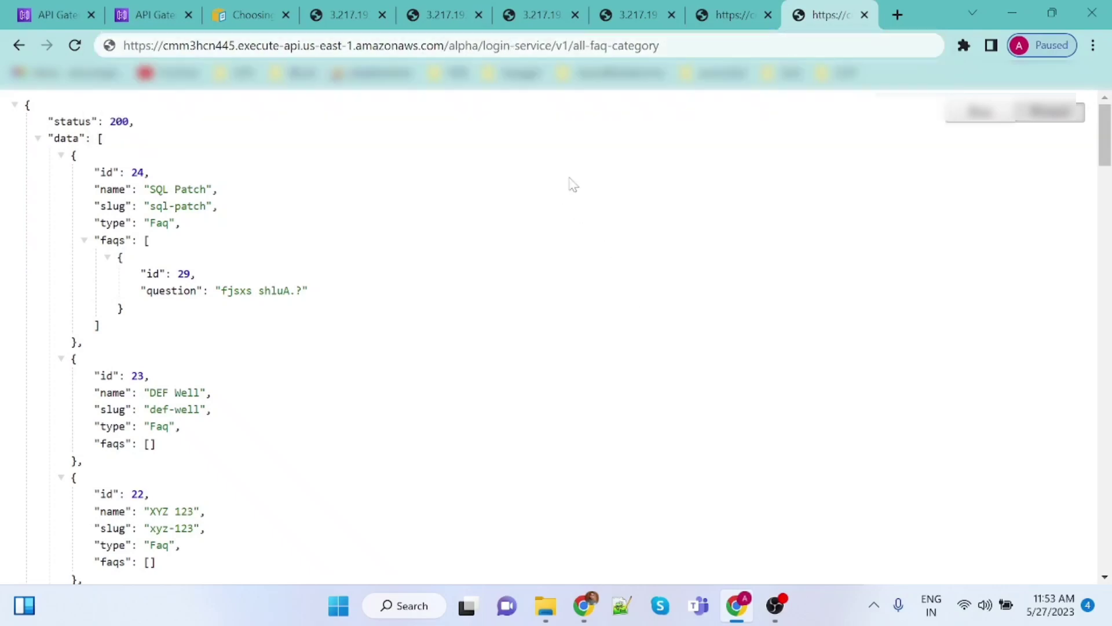
left_click(675, 56)
key("Return")
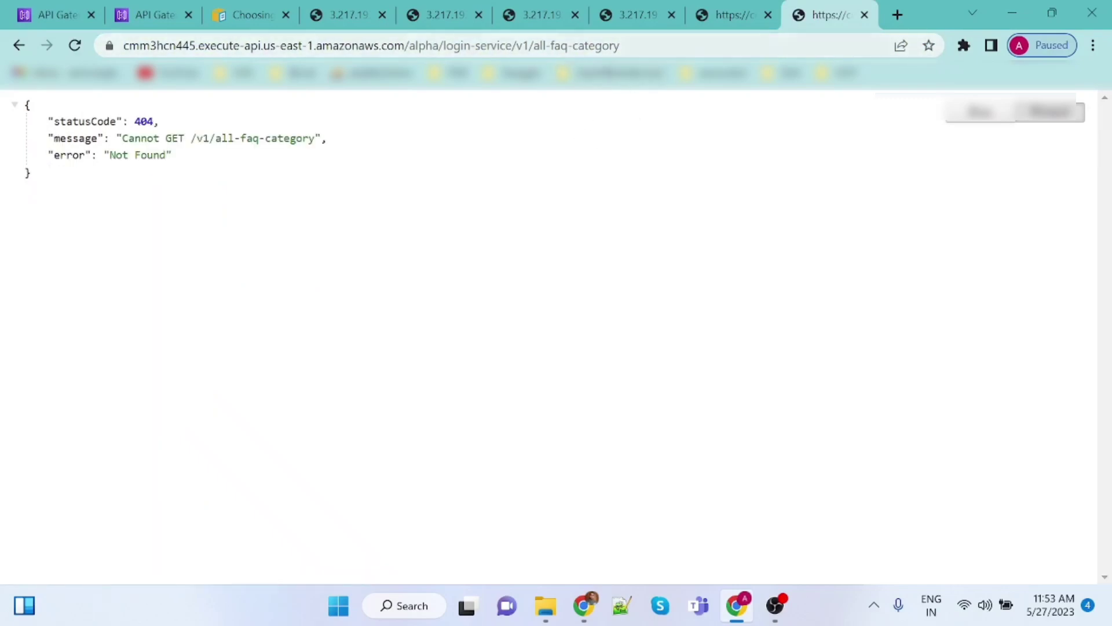
- Copy v1/register/ip from the direct service URL on port 3001 and request alpha/login-service/v1/register/ip through the gateway
left_click(427, 7)
left_click(365, 8)
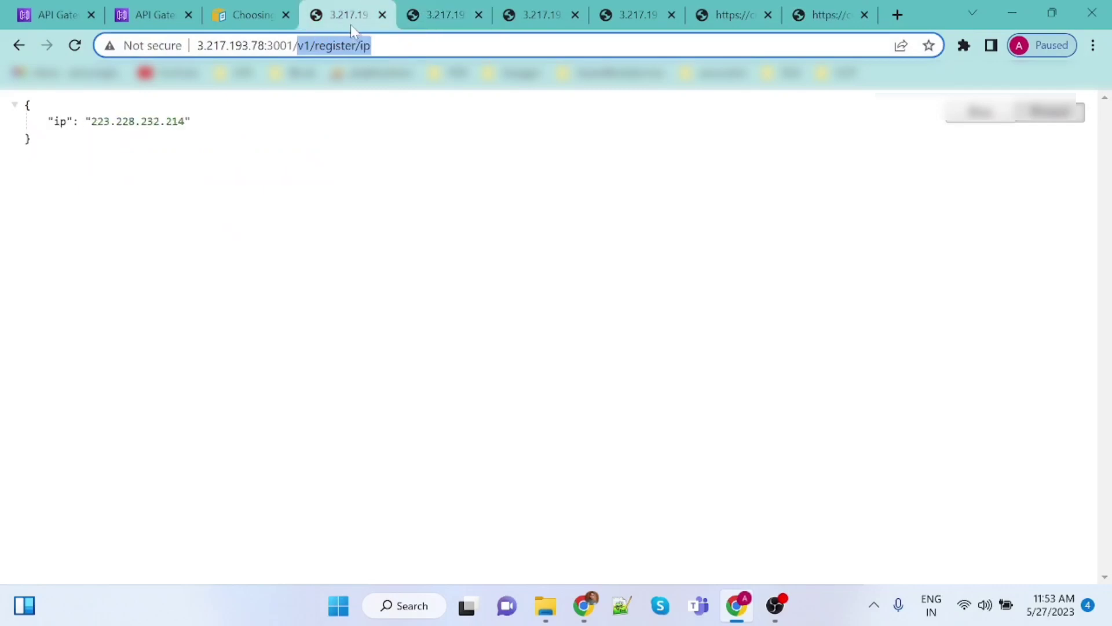
key("ctrl+v")
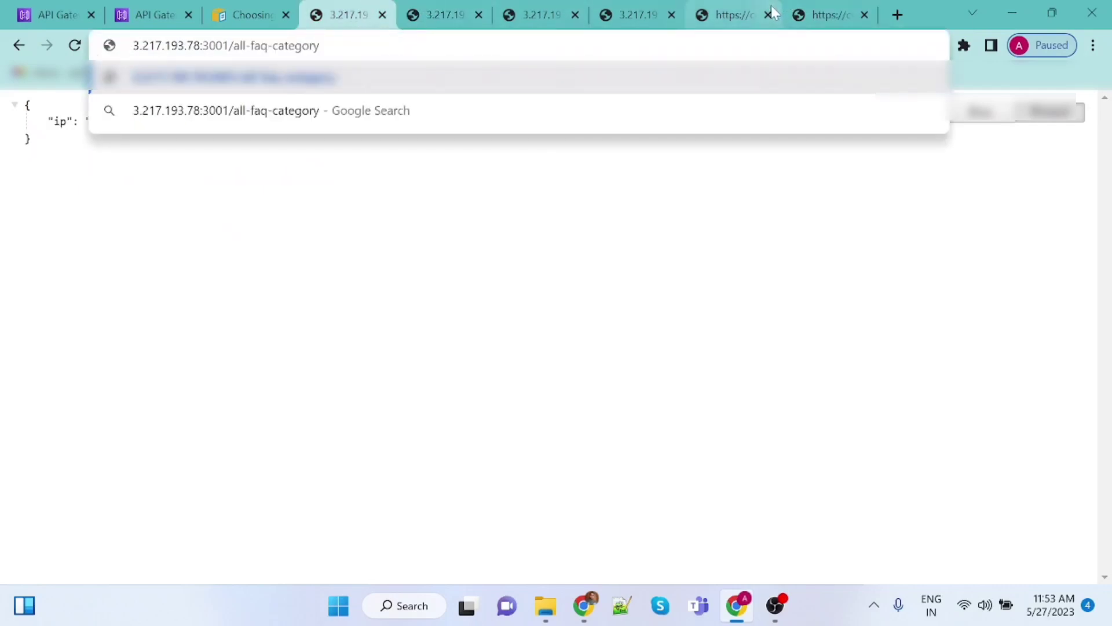
key("ctrl+z")
key("ctrl+c")
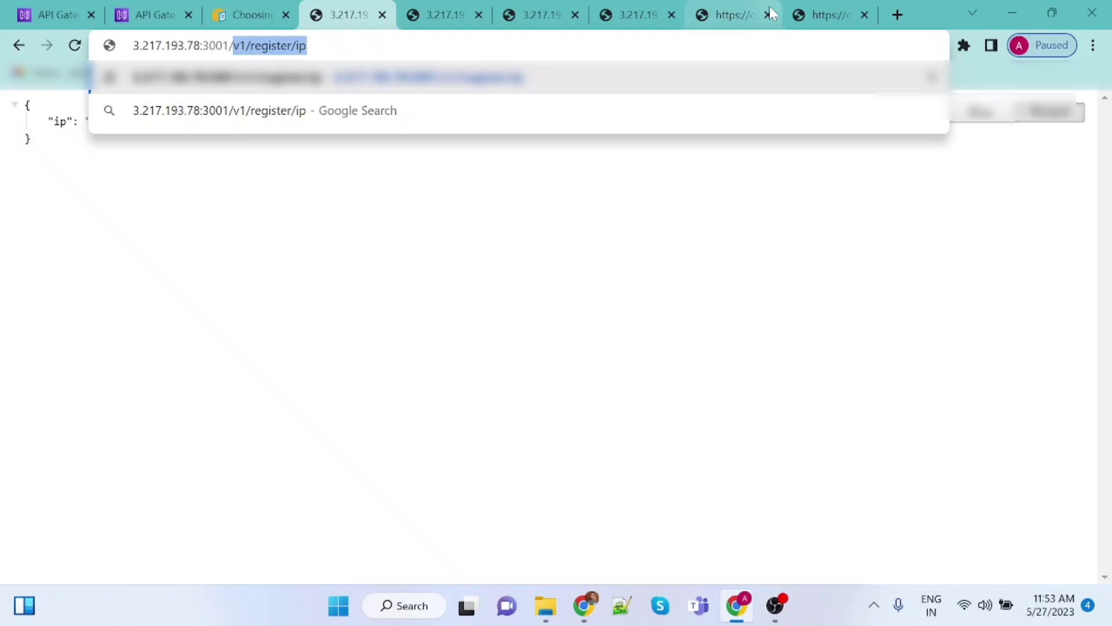
left_click(817, 14)
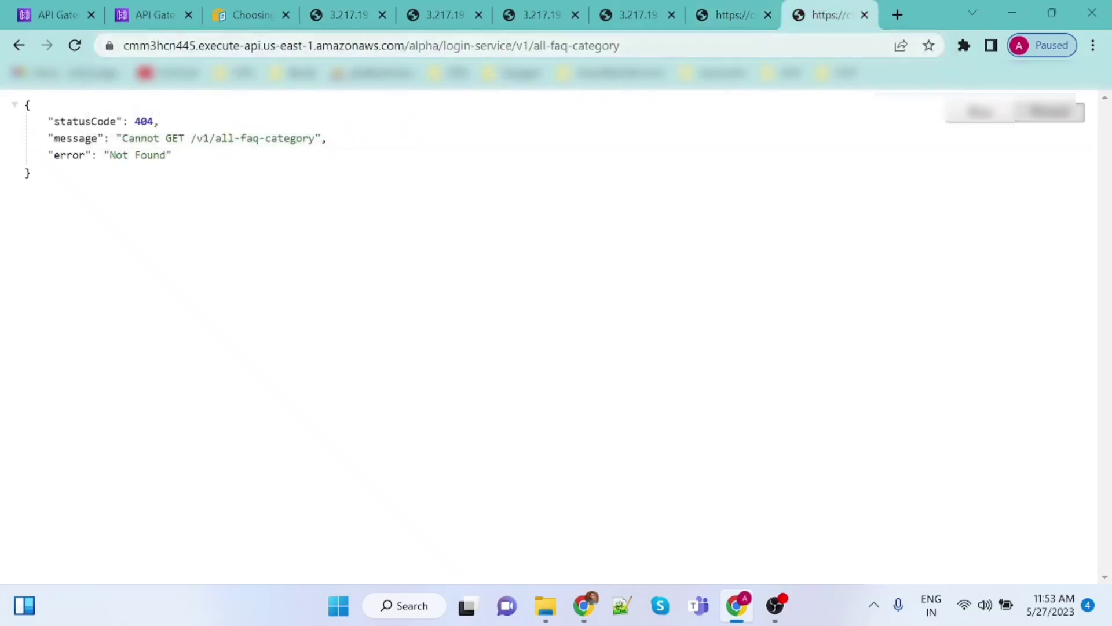
left_click_drag(621, 46, 516, 45)
key("ctrl+v")
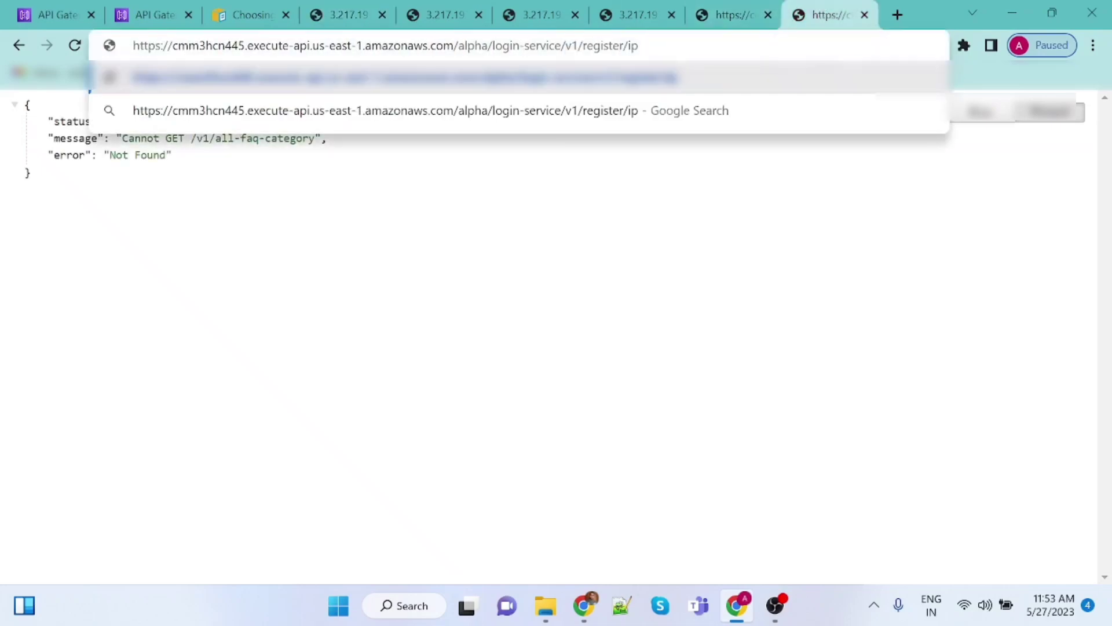
key("Return")
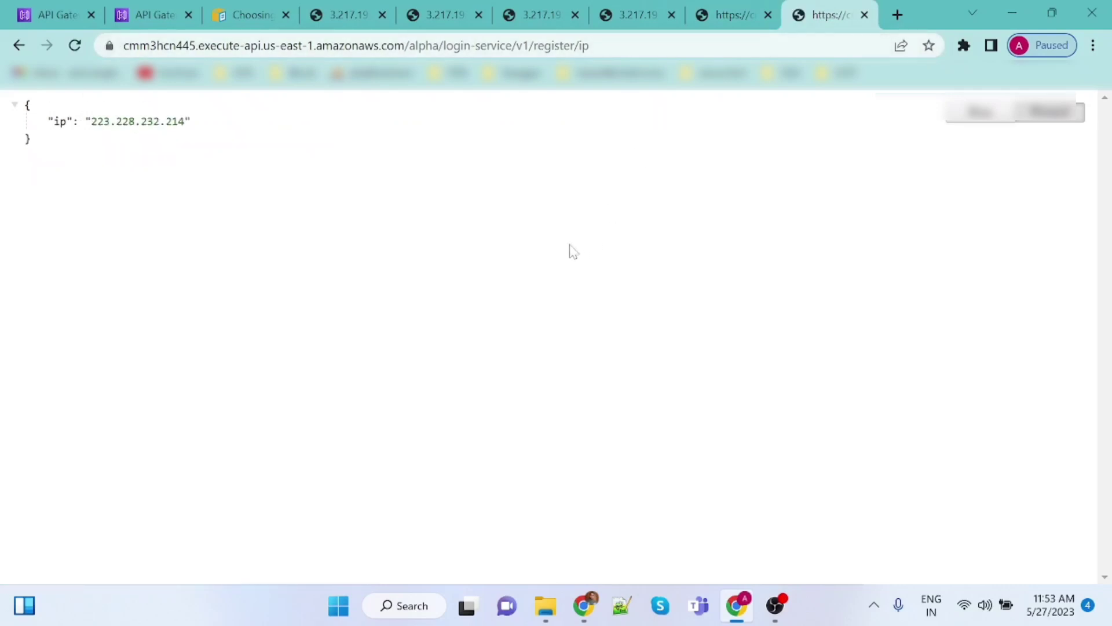
- Return to the Test Api console and open the dev stage's logging and tracing settings, dismissing the permissions notices
left_click(60, 14)
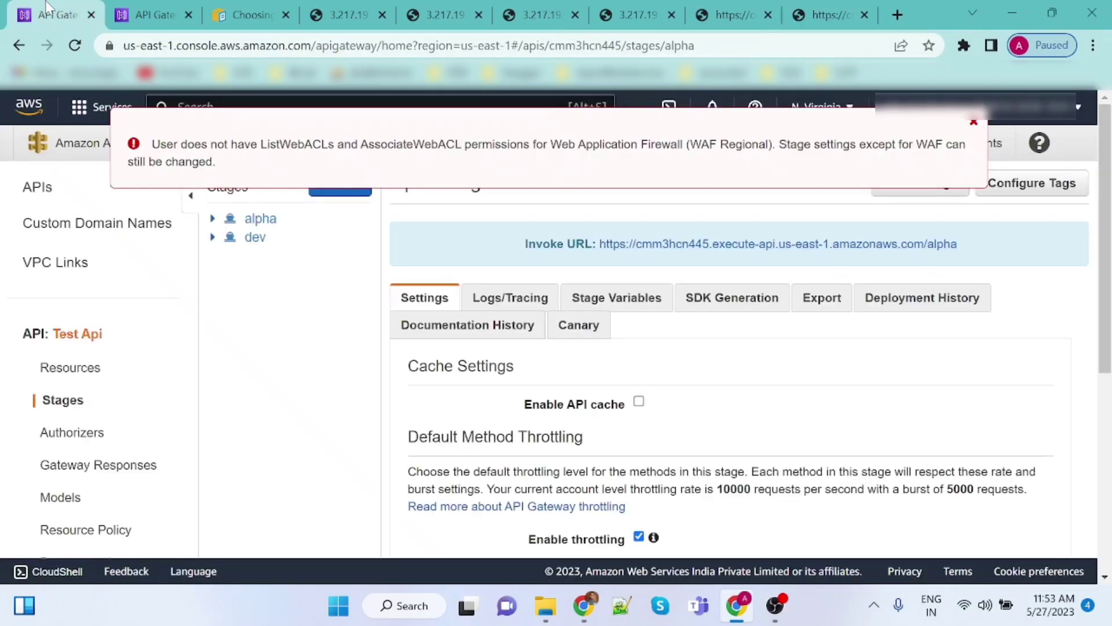
left_click(974, 122)
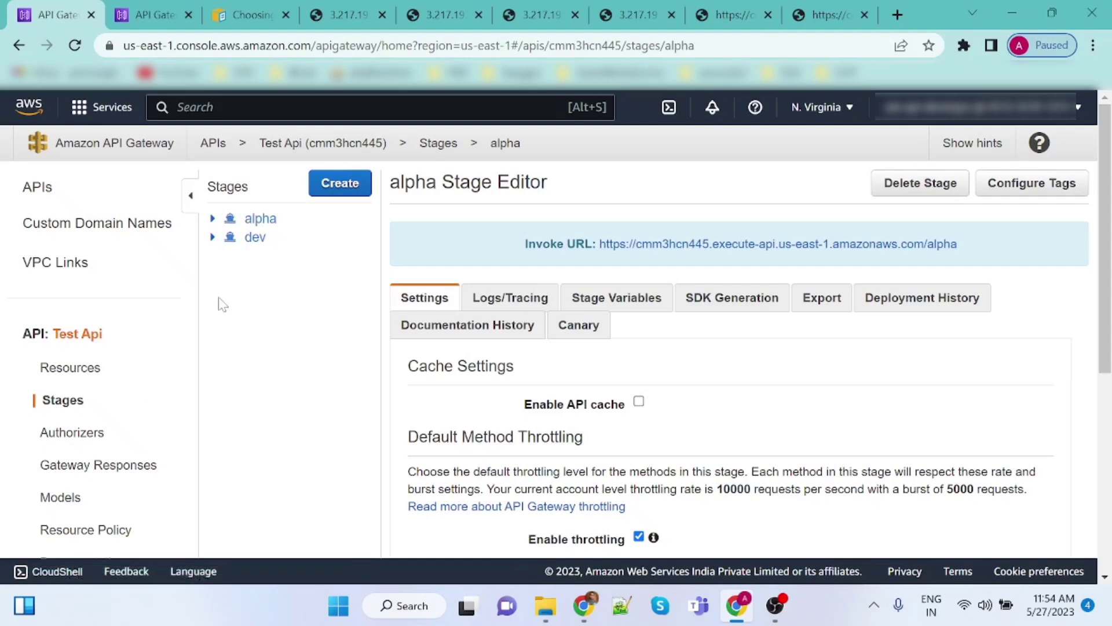
left_click(74, 373)
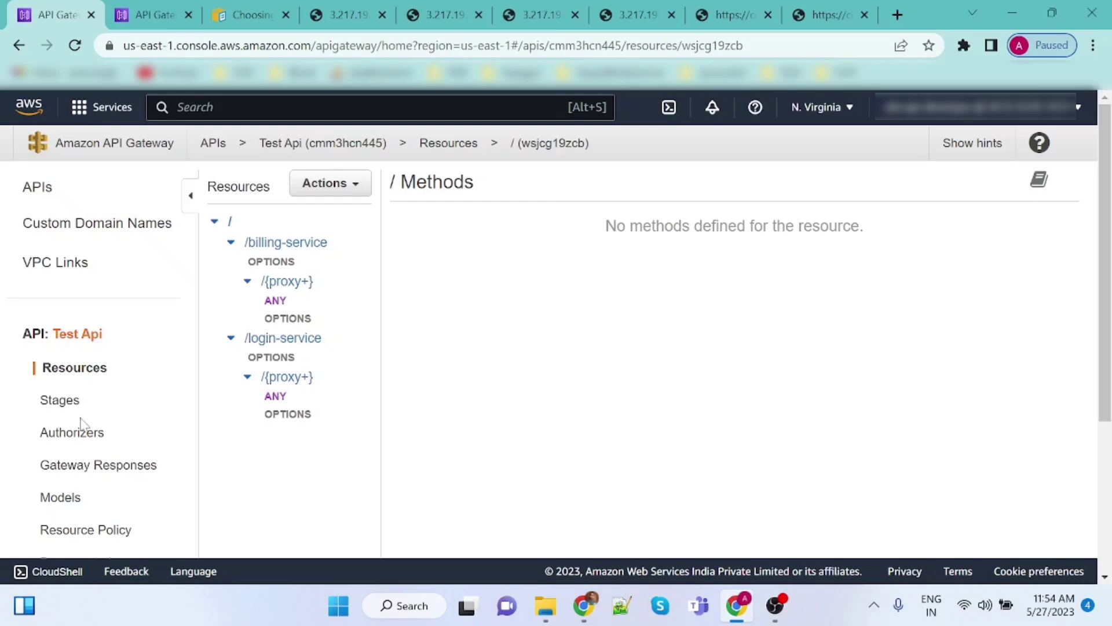
left_click(52, 400)
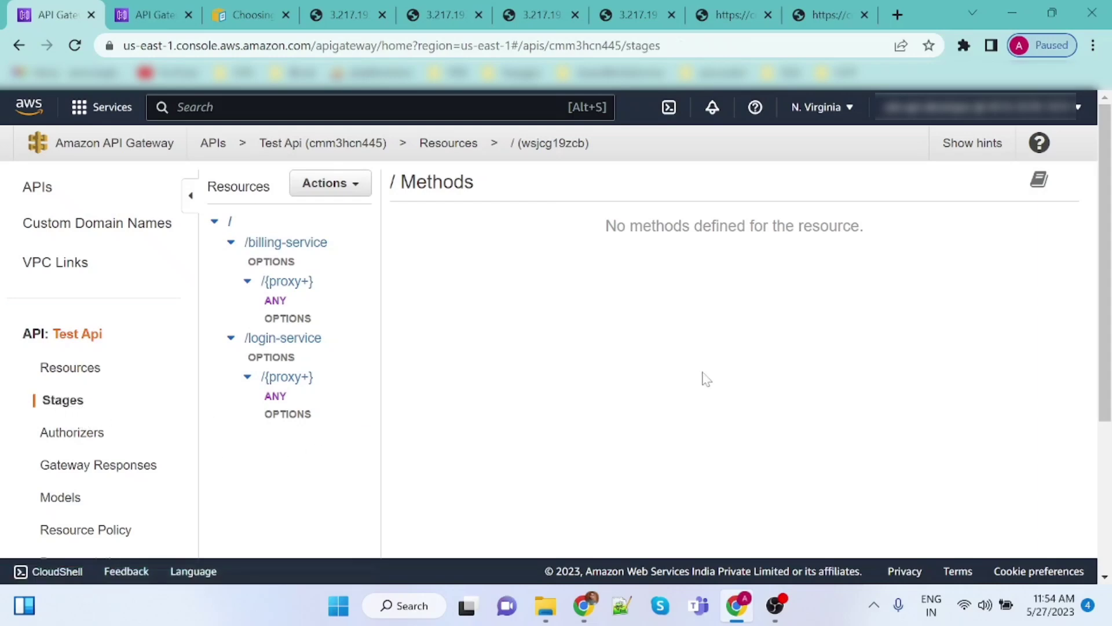
left_click(257, 242)
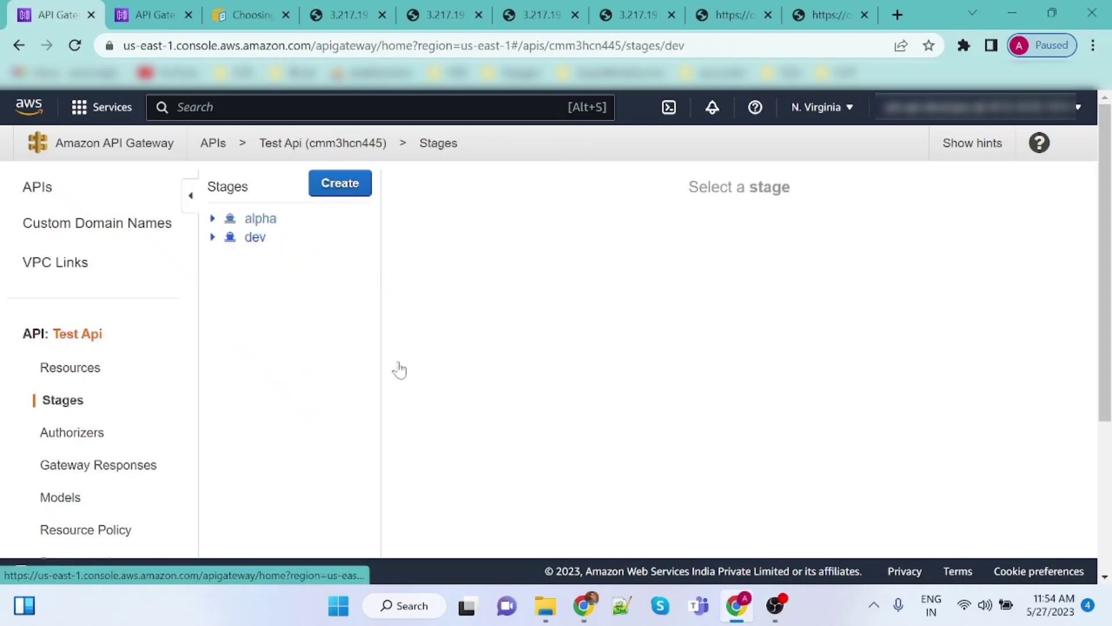
left_click(540, 299)
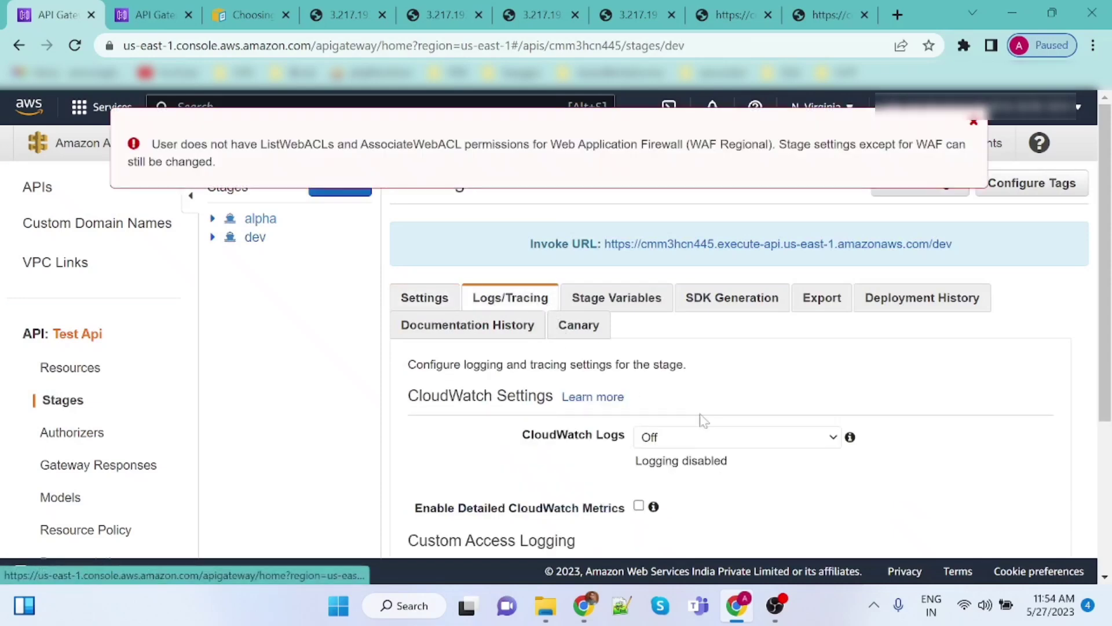
left_click(973, 125)
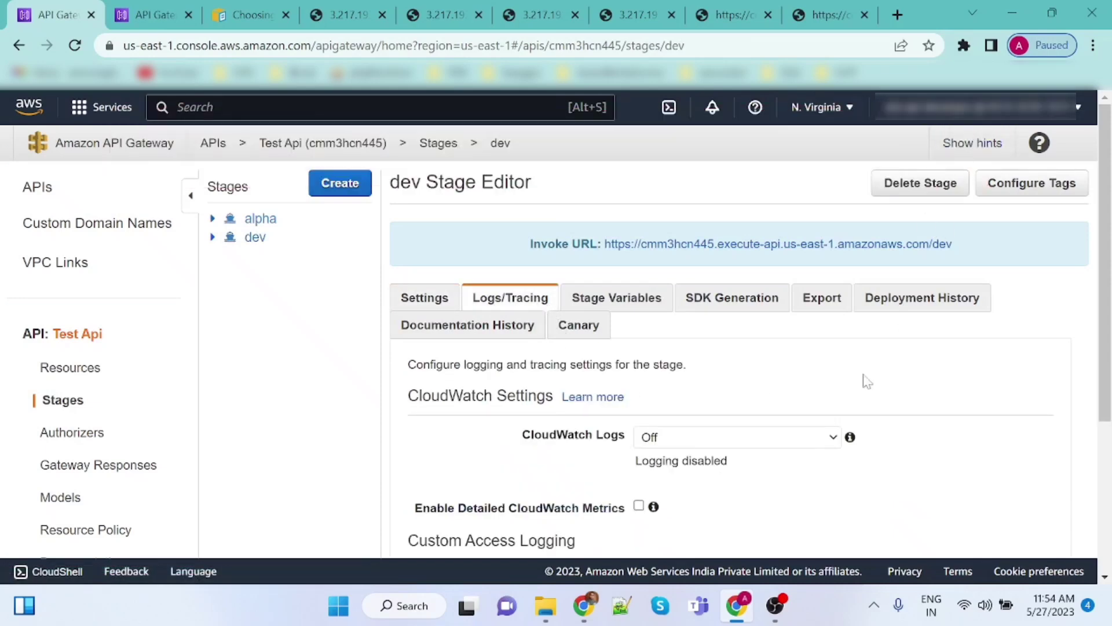
- Examine the dev stage's CloudWatch log level options, custom access logging and X-Ray tracing settings
scroll(869, 380, "down", 1)
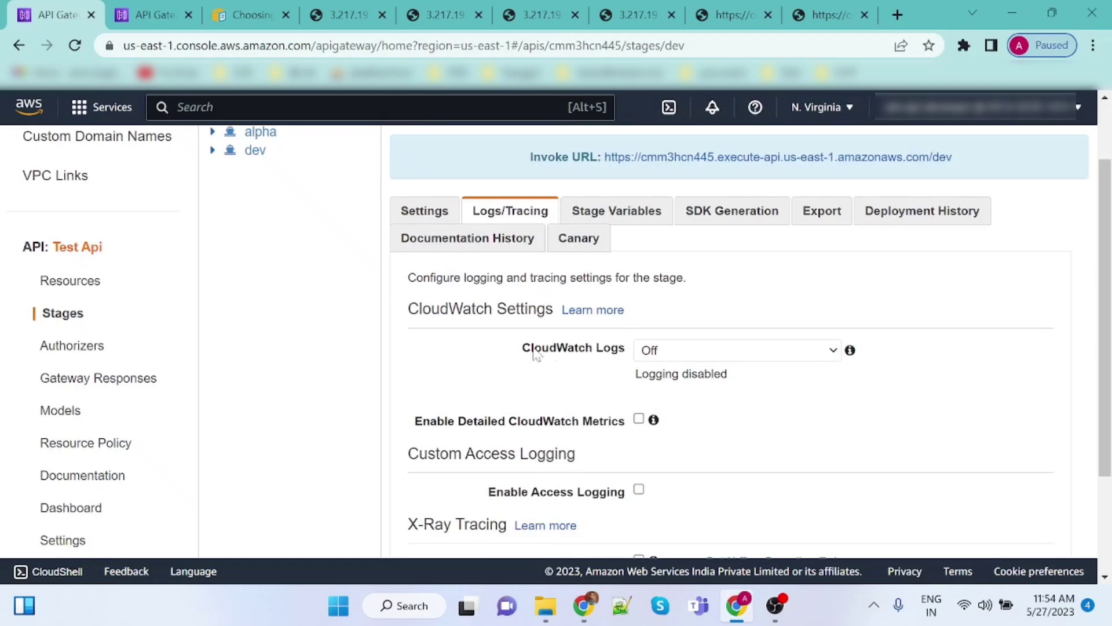
left_click(674, 351)
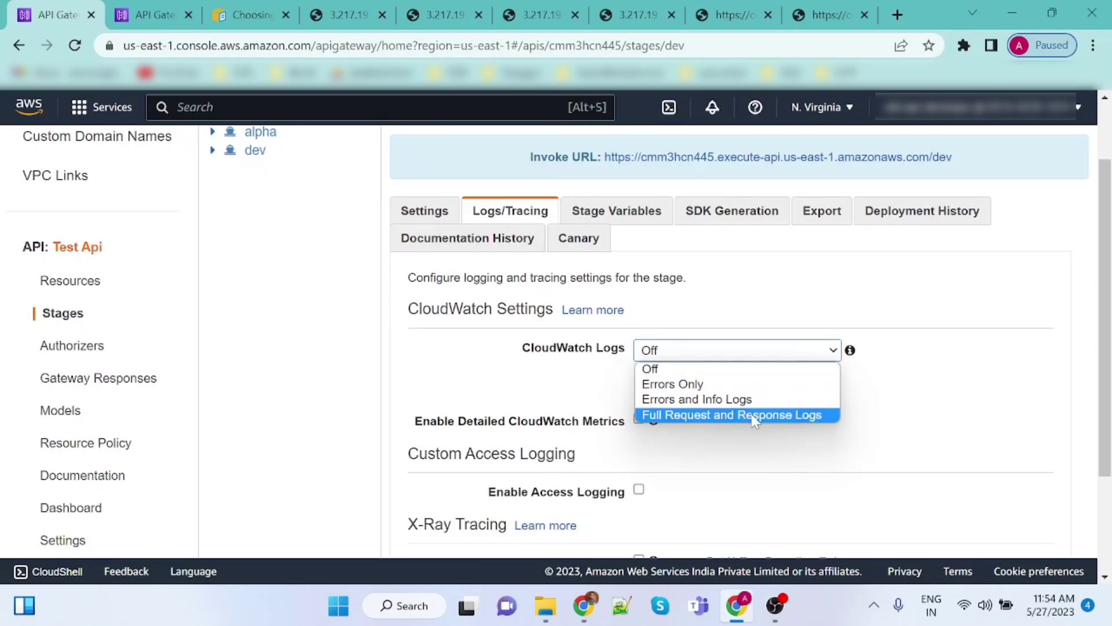
left_click(515, 395)
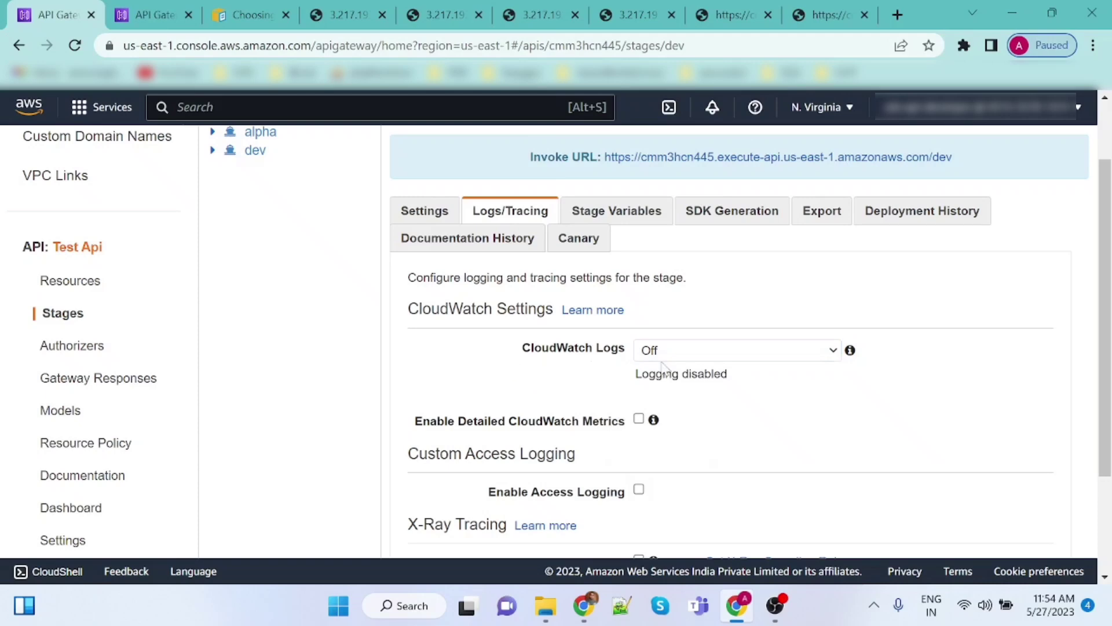
scroll(699, 388, "down", 3)
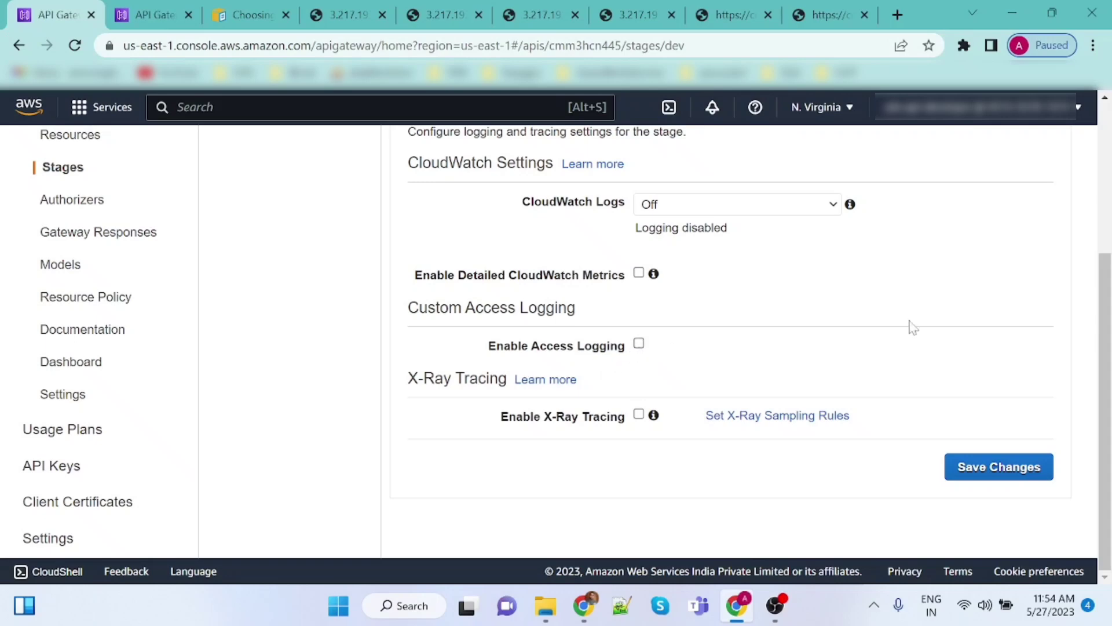
scroll(948, 358, "up", 5)
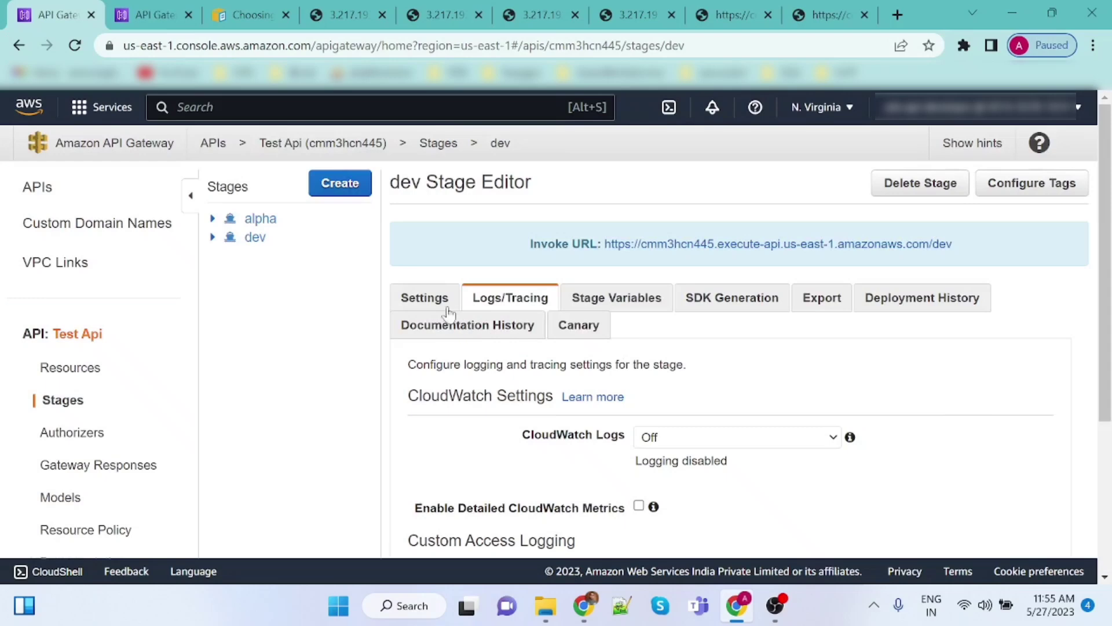
- Review the dev stage's cache, throttling, web application firewall and client certificate settings
left_click(431, 300)
scroll(747, 434, "down", 2)
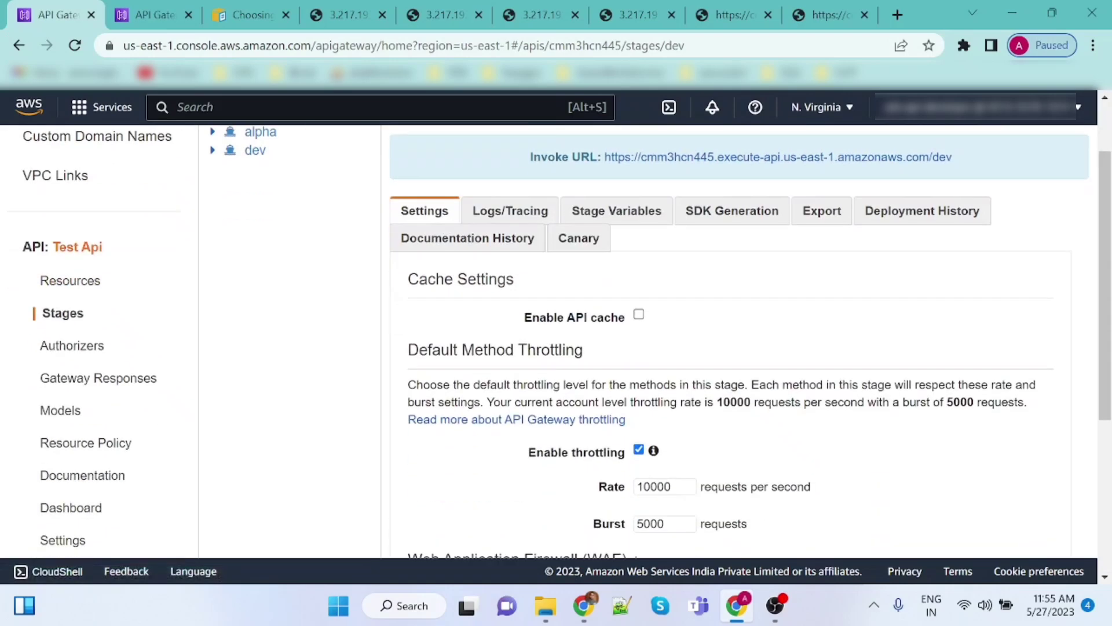
scroll(561, 516, "down", 3)
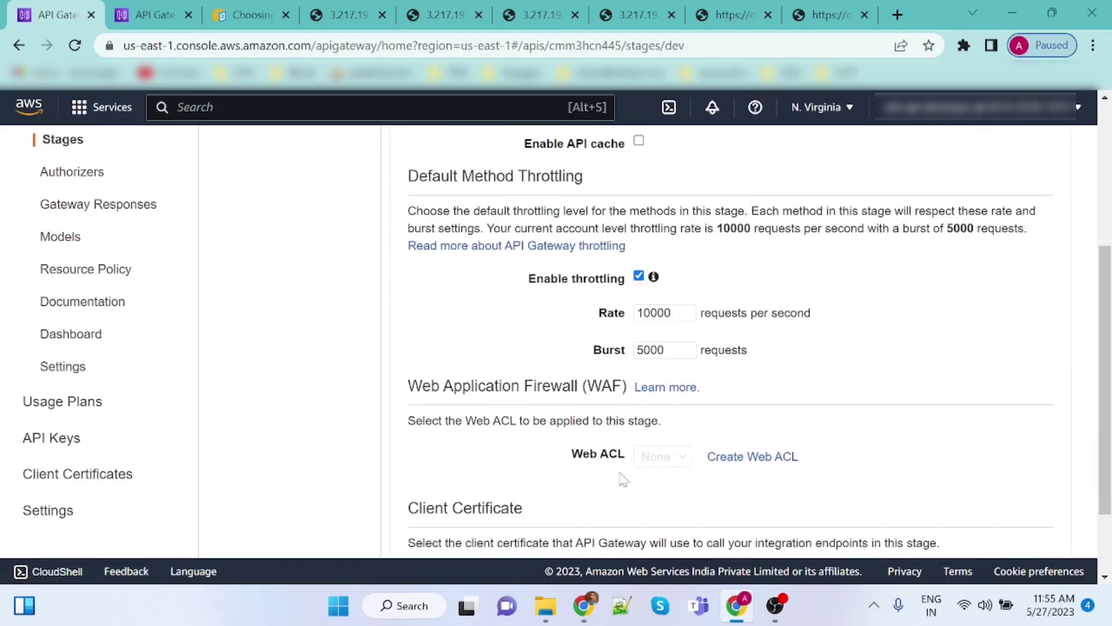
scroll(654, 493, "down", 2)
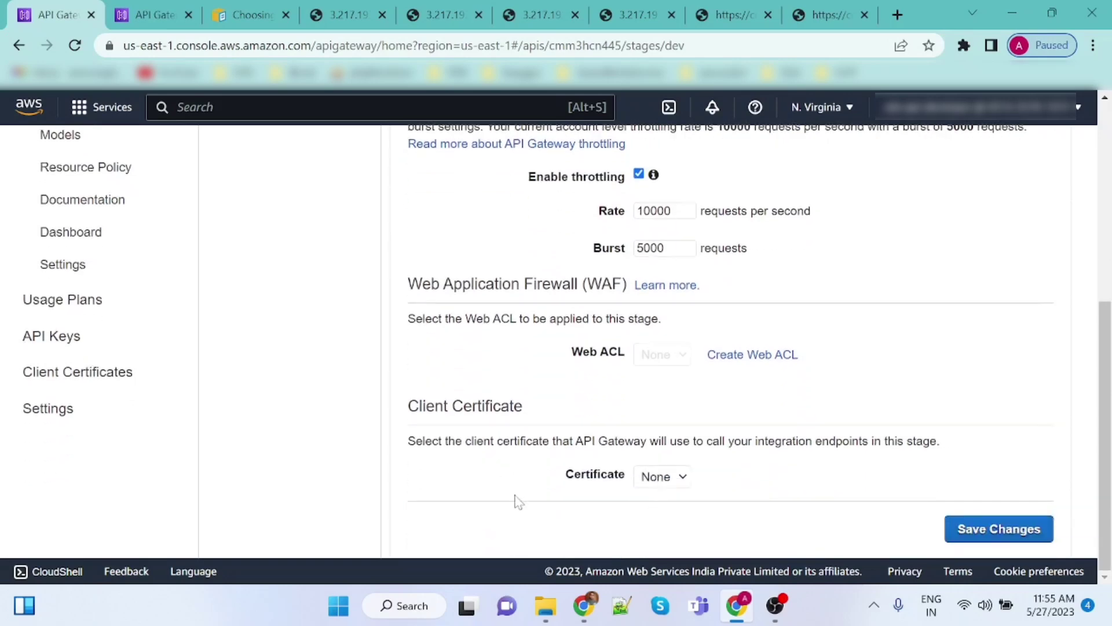
scroll(517, 501, "up", 6)
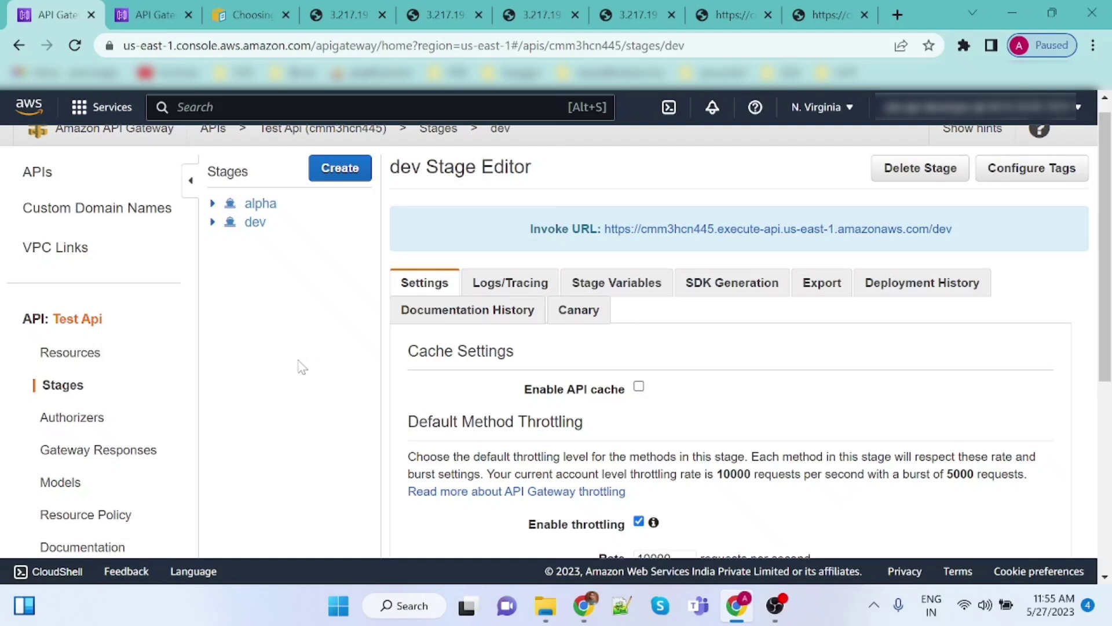
- Open Test Api's own settings and add an empty binary media type entry
scroll(102, 396, "down", 5)
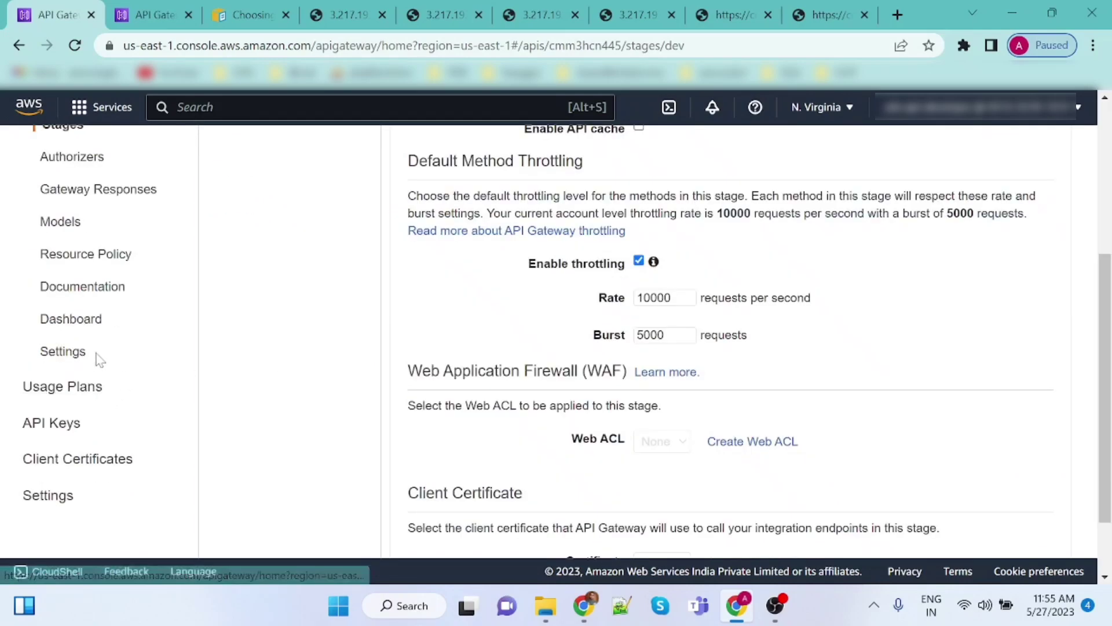
left_click(64, 351)
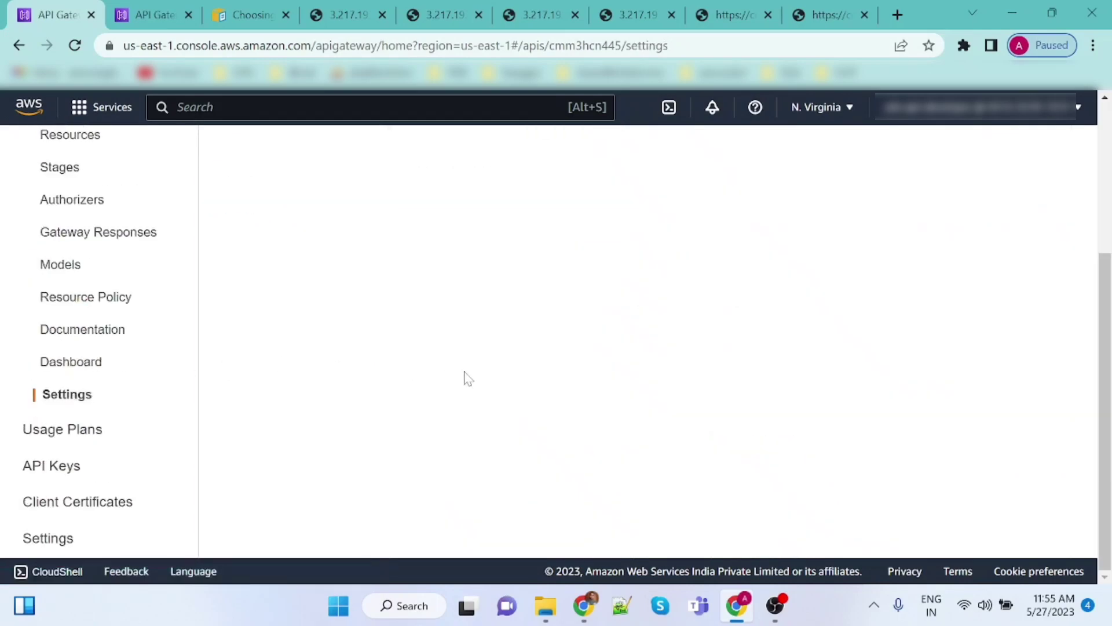
scroll(468, 378, "down", 1)
scroll(319, 510, "down", 7)
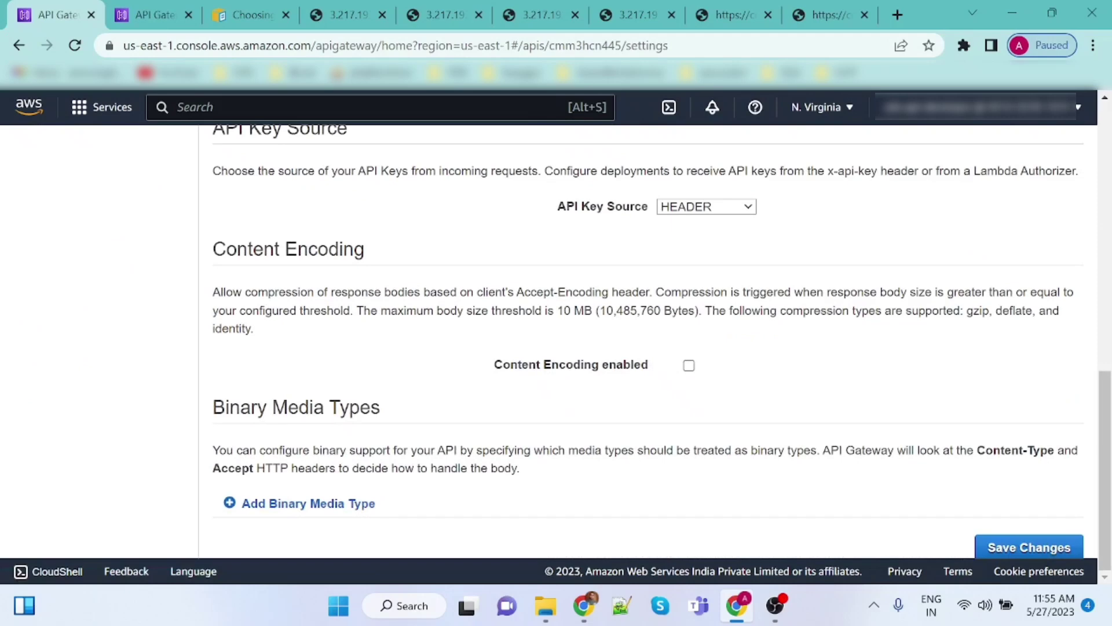
scroll(369, 493, "up", 2)
scroll(369, 493, "down", 2)
left_click(313, 521)
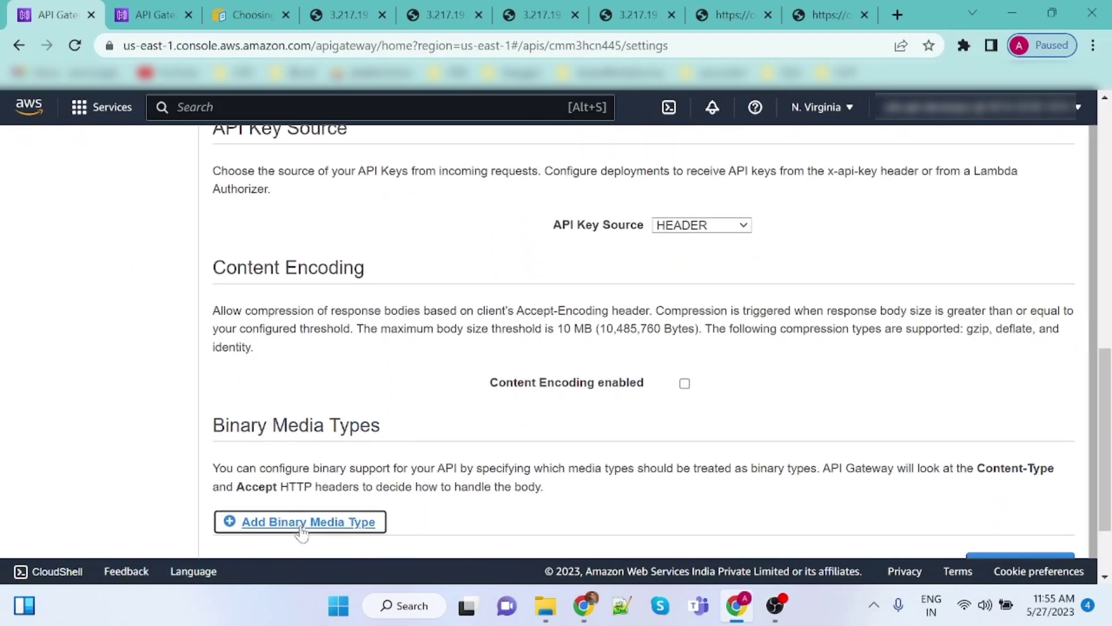
scroll(330, 463, "down", 3)
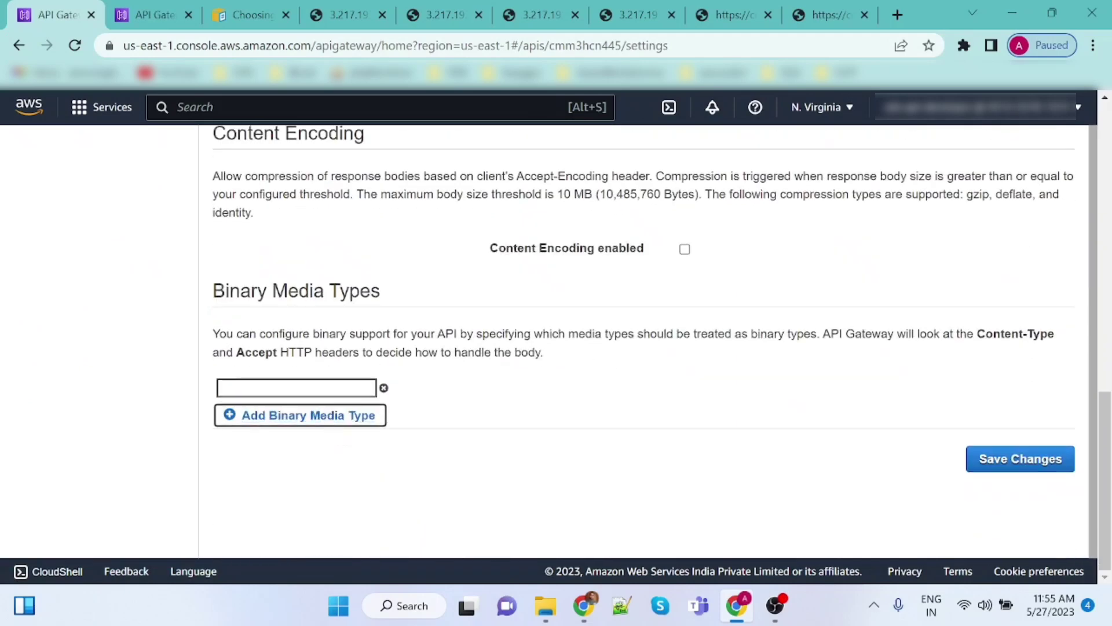
- Set the new binary media type to multipart-formdata, try to save the API settings, and dismiss the authorization notice
left_click(297, 388)
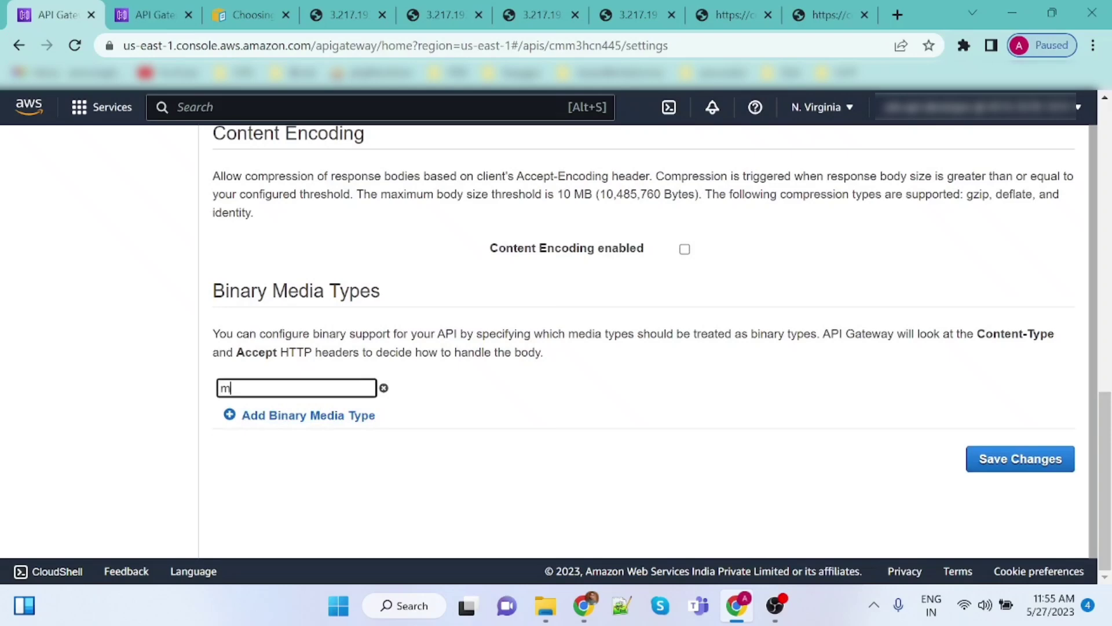
type("multipart-form")
type("data")
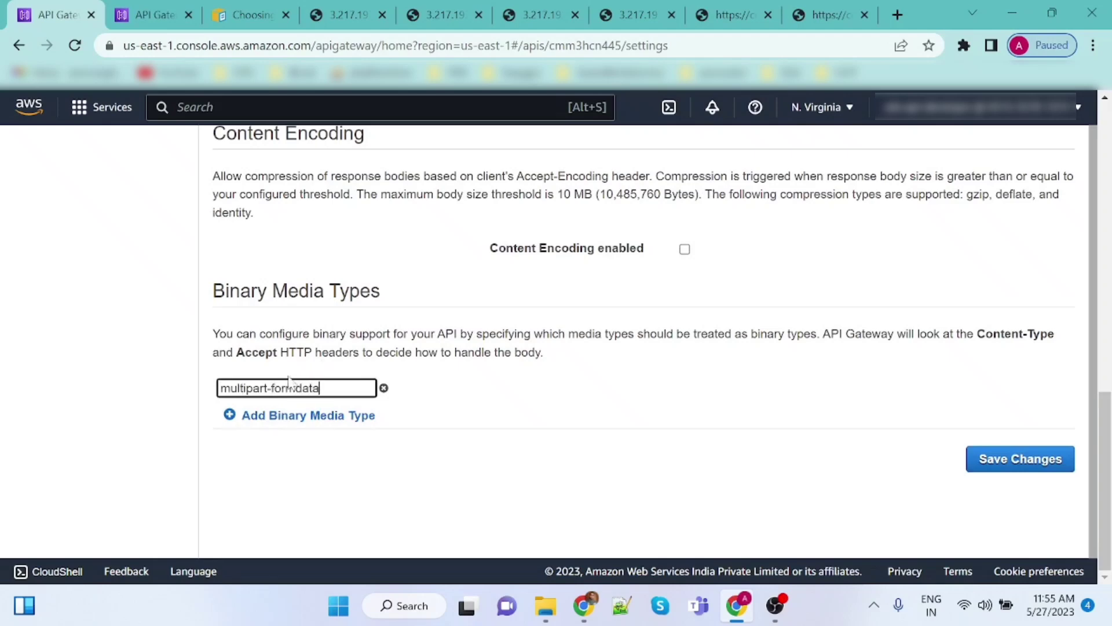
left_click(890, 457)
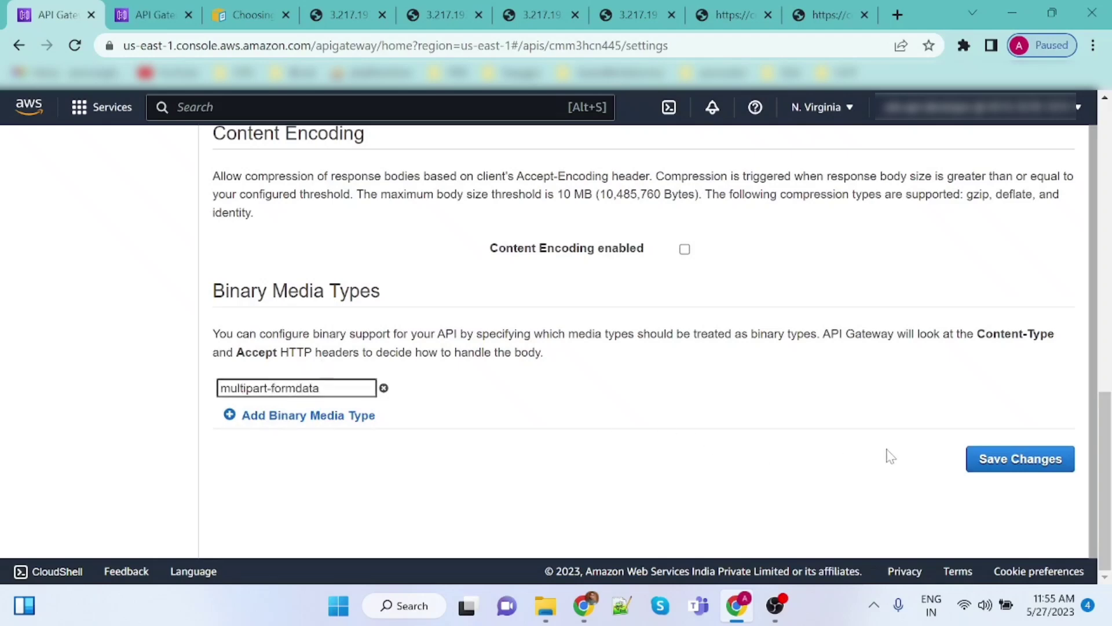
left_click(993, 462)
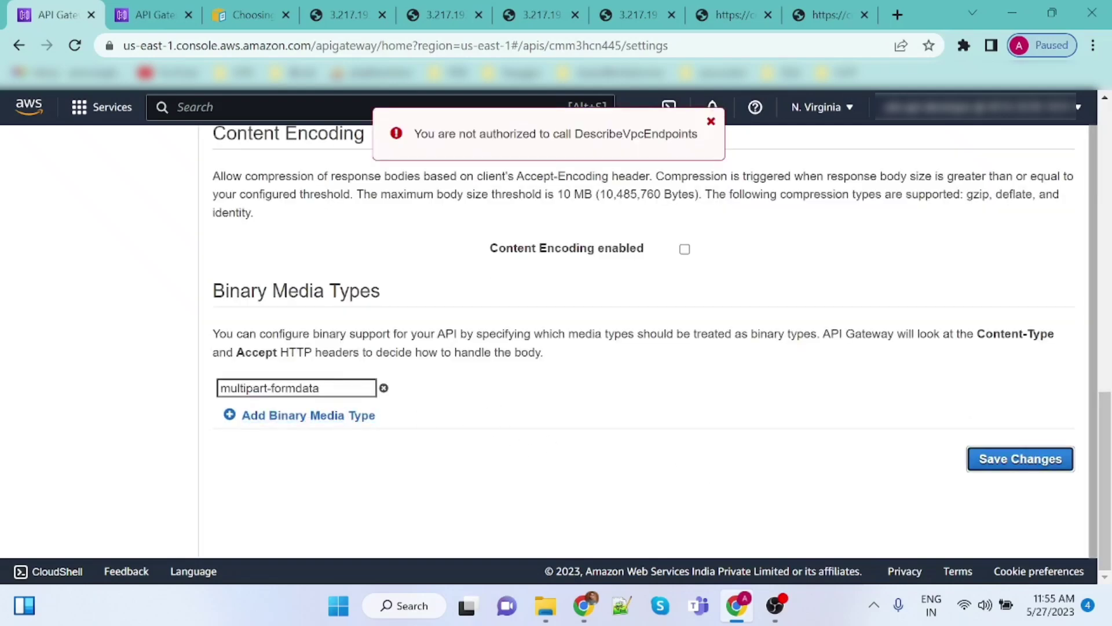
left_click(710, 121)
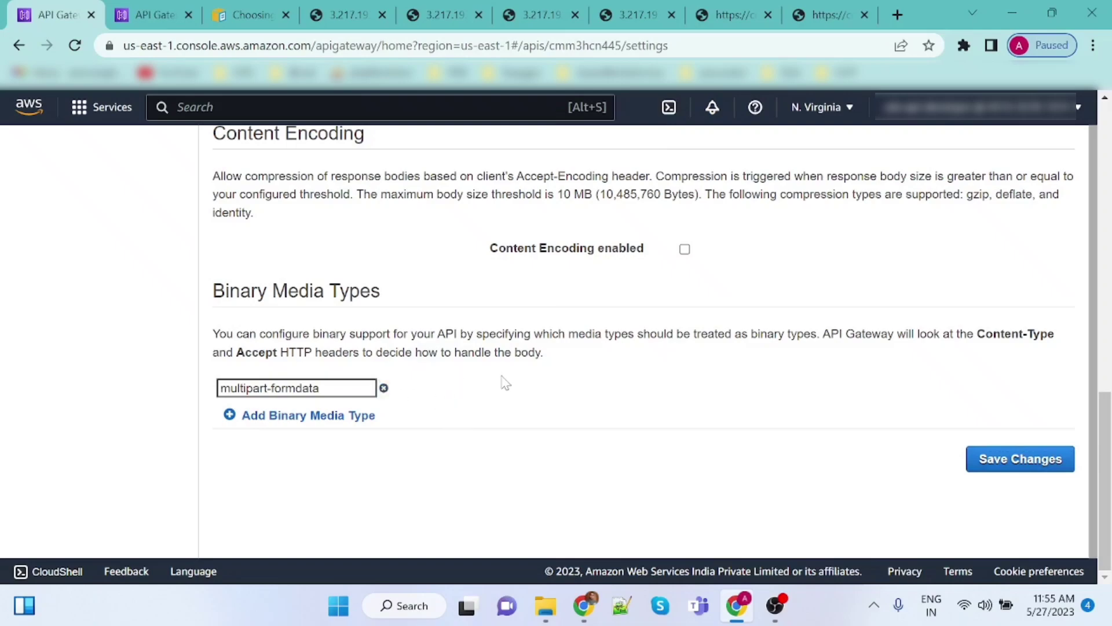
- Check the top of the Test Api settings page and leave it for the AWS console home
scroll(504, 383, "up", 2)
scroll(504, 383, "up", 10)
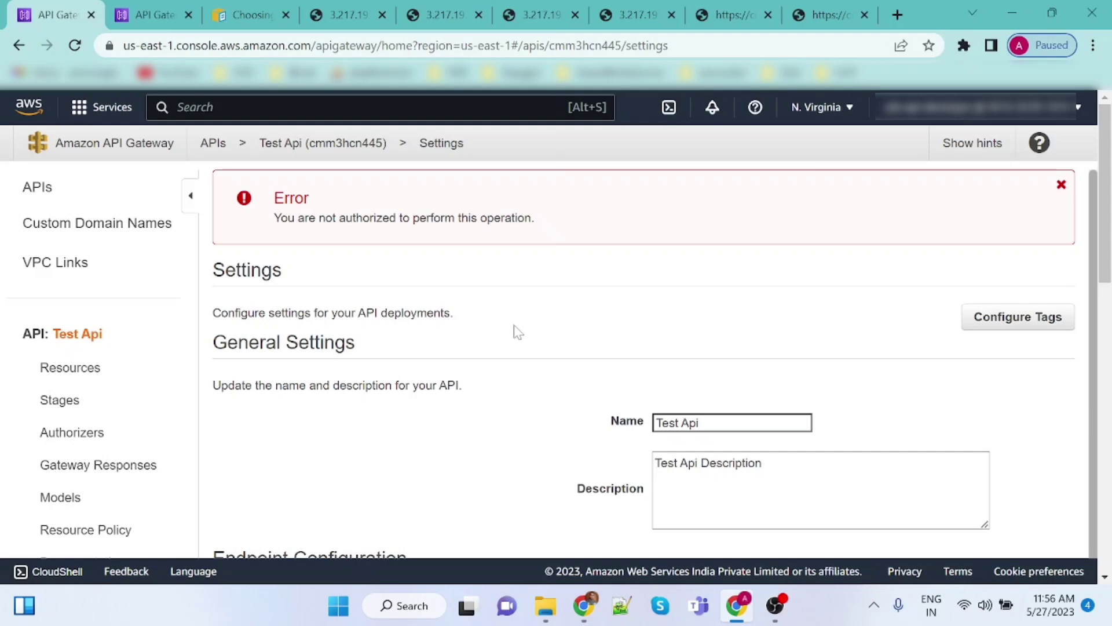
left_click(22, 115)
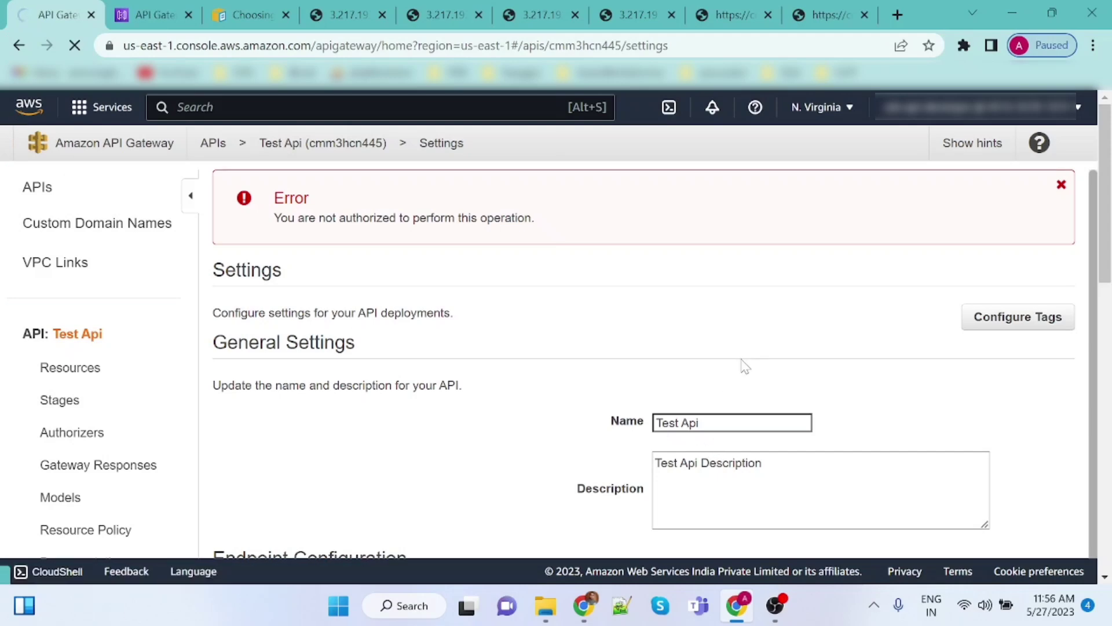